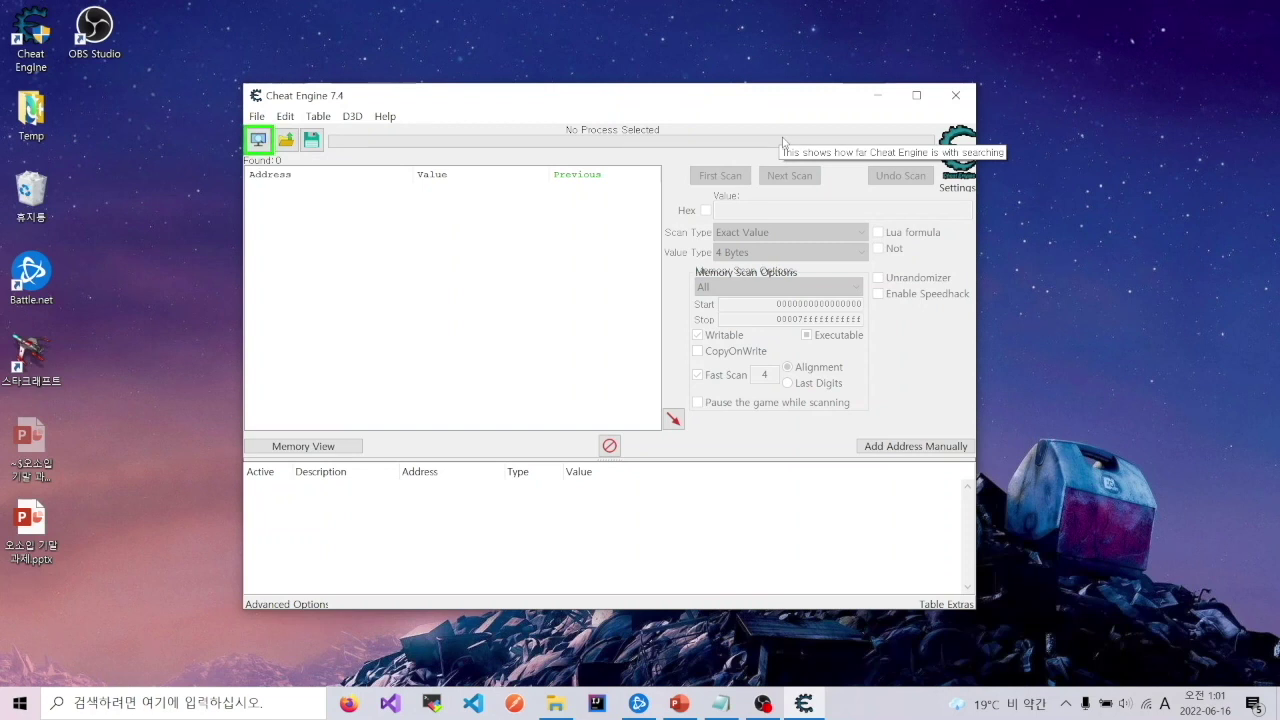
Launch the Cheat Engine Tutorial and move its window clear of the main scan window.
left_click(384, 117)
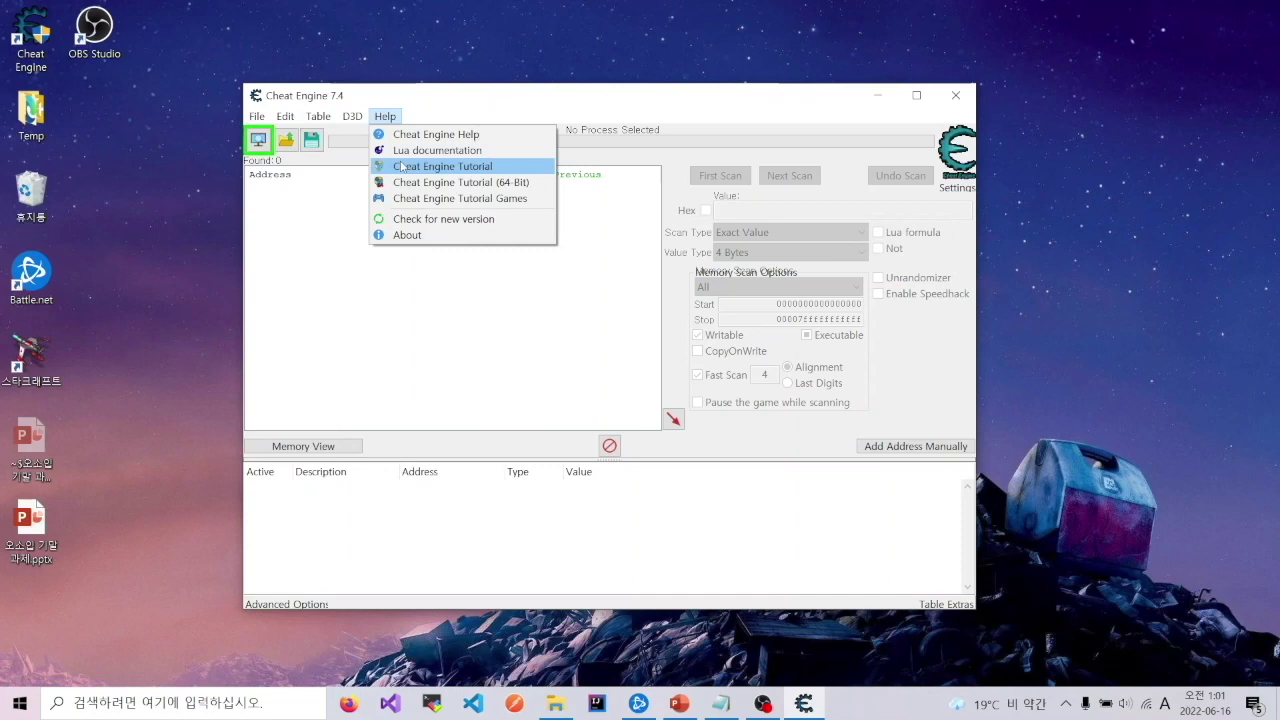
left_click(401, 166)
left_click_drag(688, 254, 860, 170)
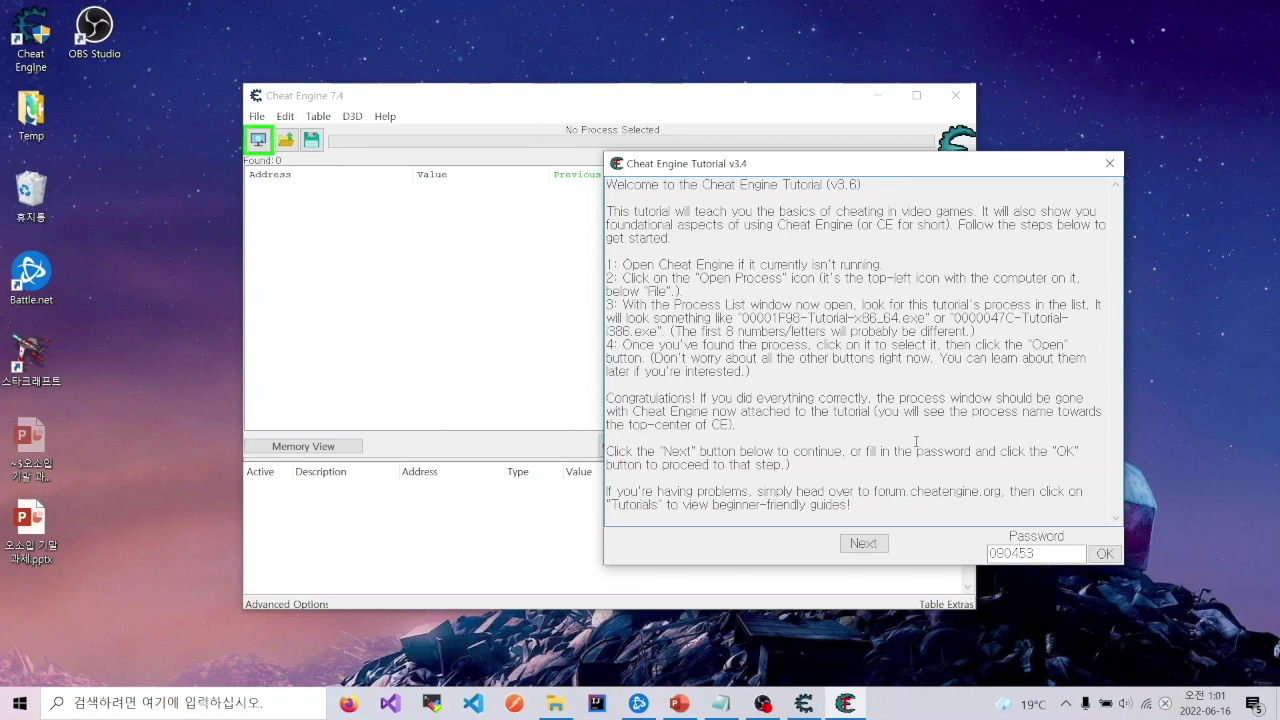
Attach Cheat Engine to the running Tutorial-i386.exe process.
left_click(258, 140)
left_click(258, 140)
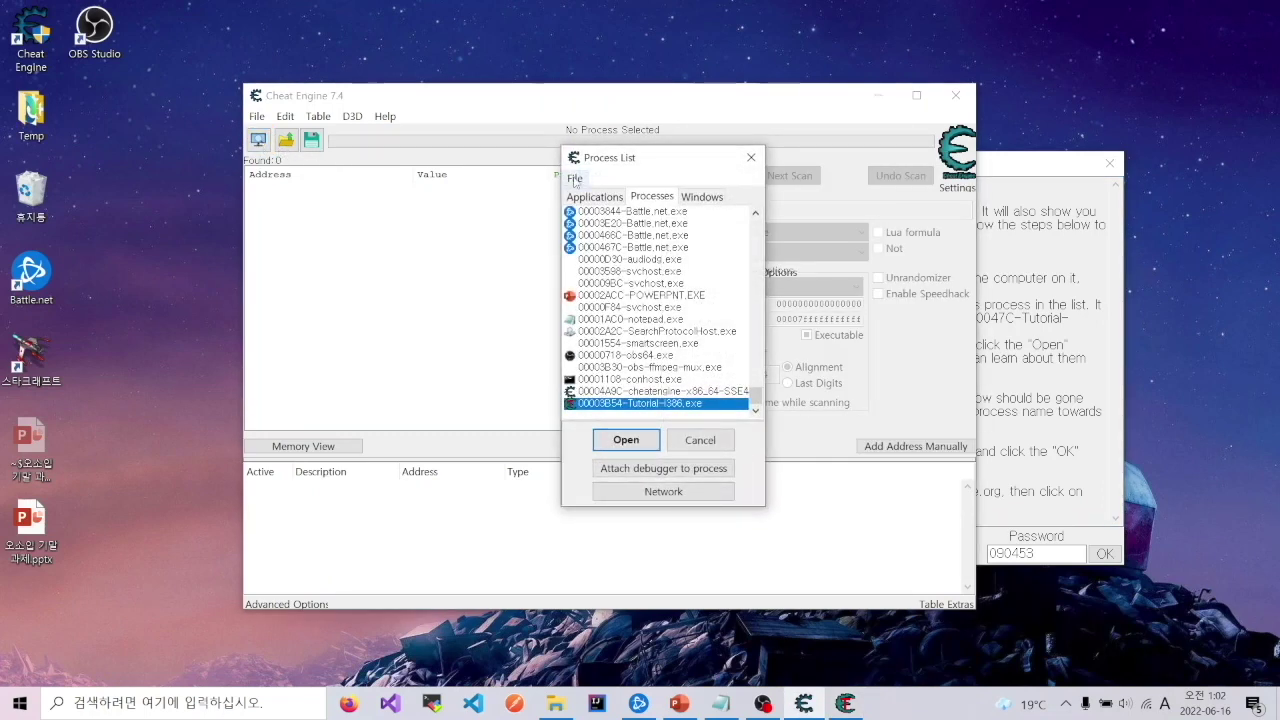
left_click(626, 440)
Advance the tutorial to Step 2 and lower the health with three hits.
left_click(1005, 402)
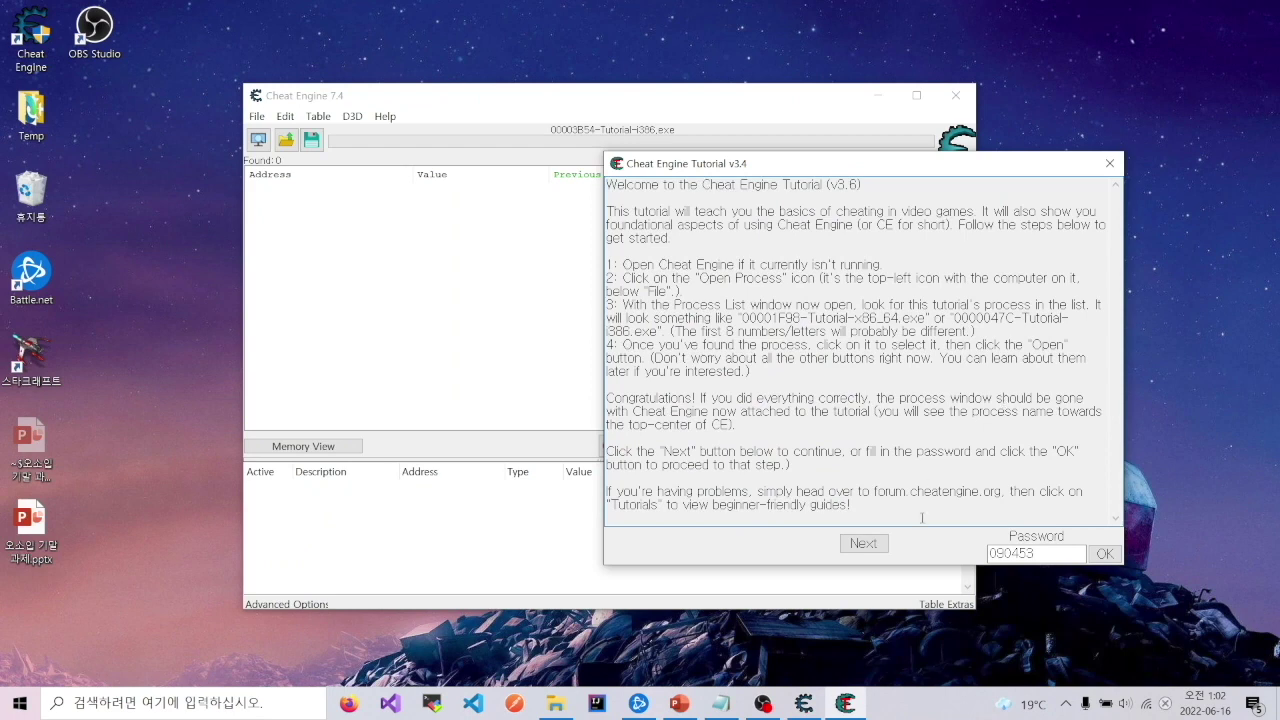
left_click(852, 545)
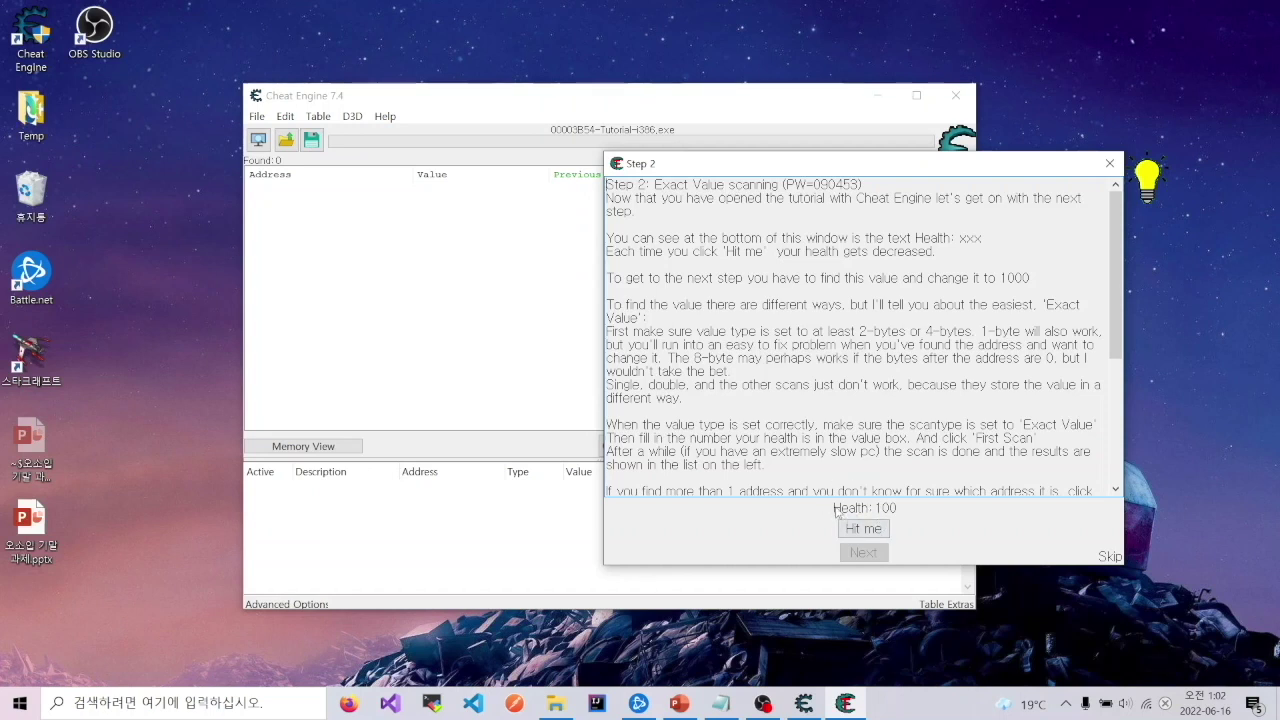
left_click(880, 535)
left_click(880, 535)
left_click(880, 535)
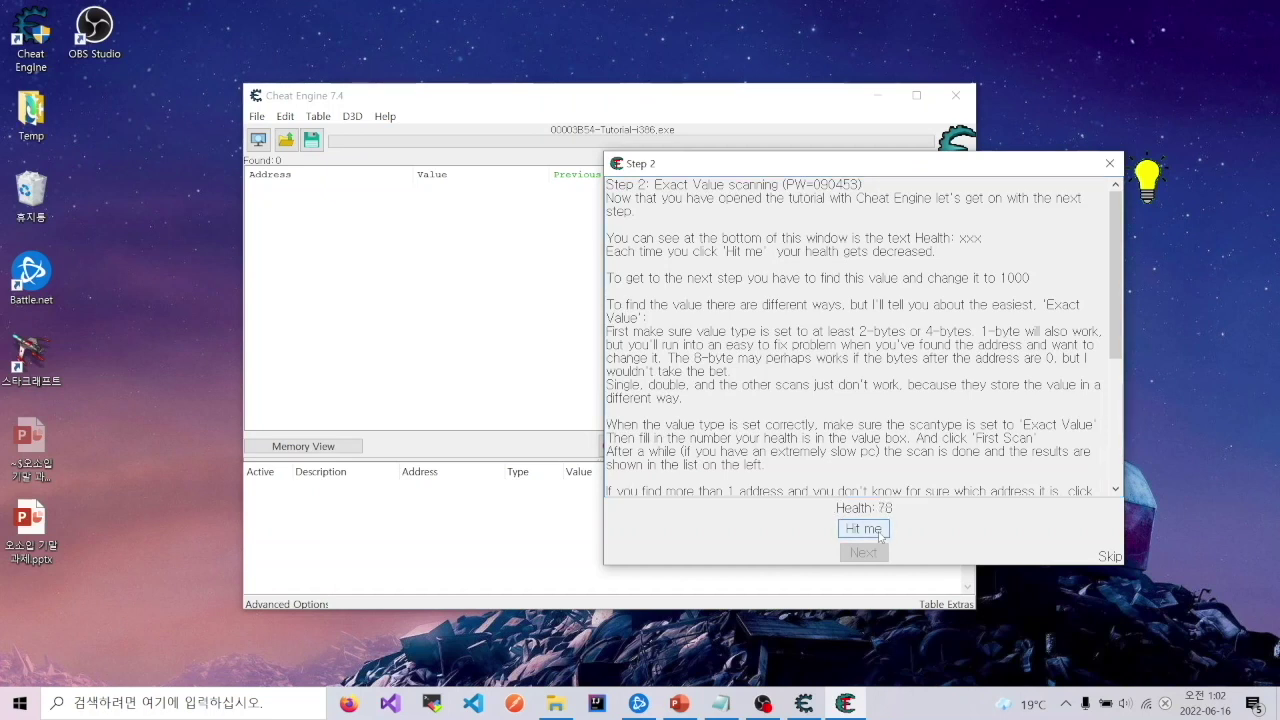
Run a first scan of the tutorial process for the exact 4-byte value 78.
left_click(507, 339)
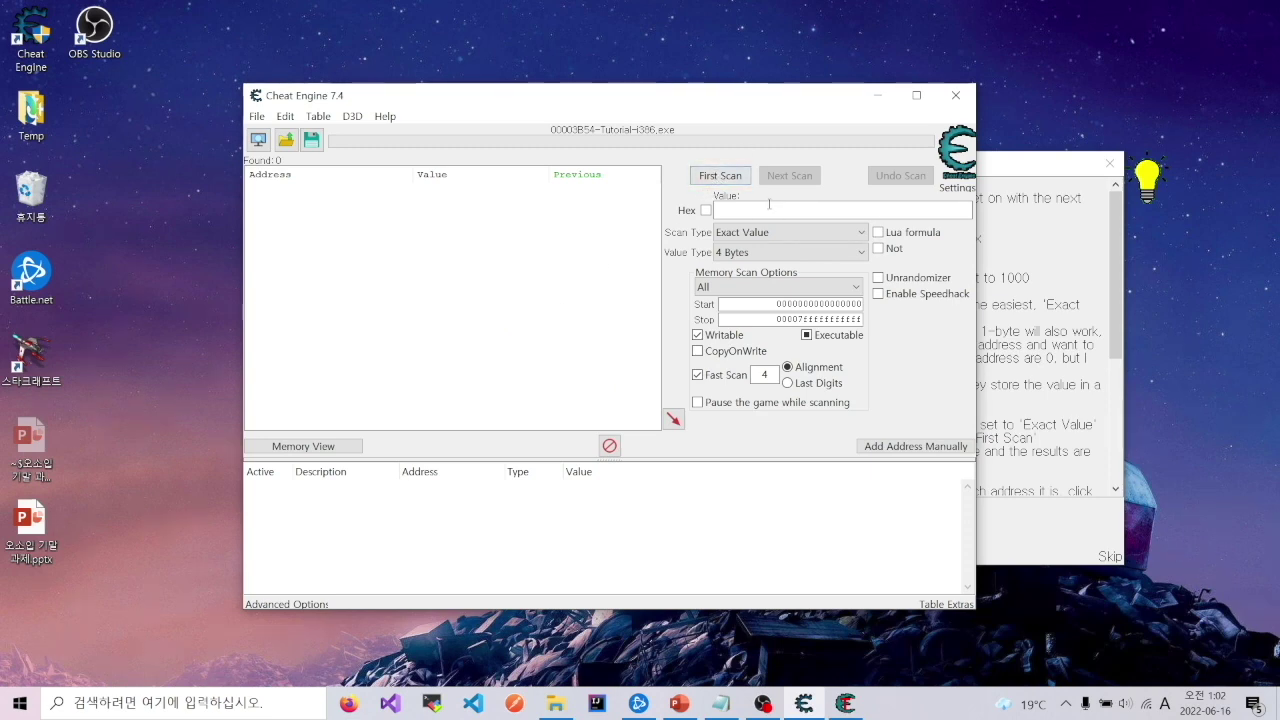
key("alt+Tab")
key("alt+Tab")
left_click(726, 207)
type("78")
left_click(724, 177)
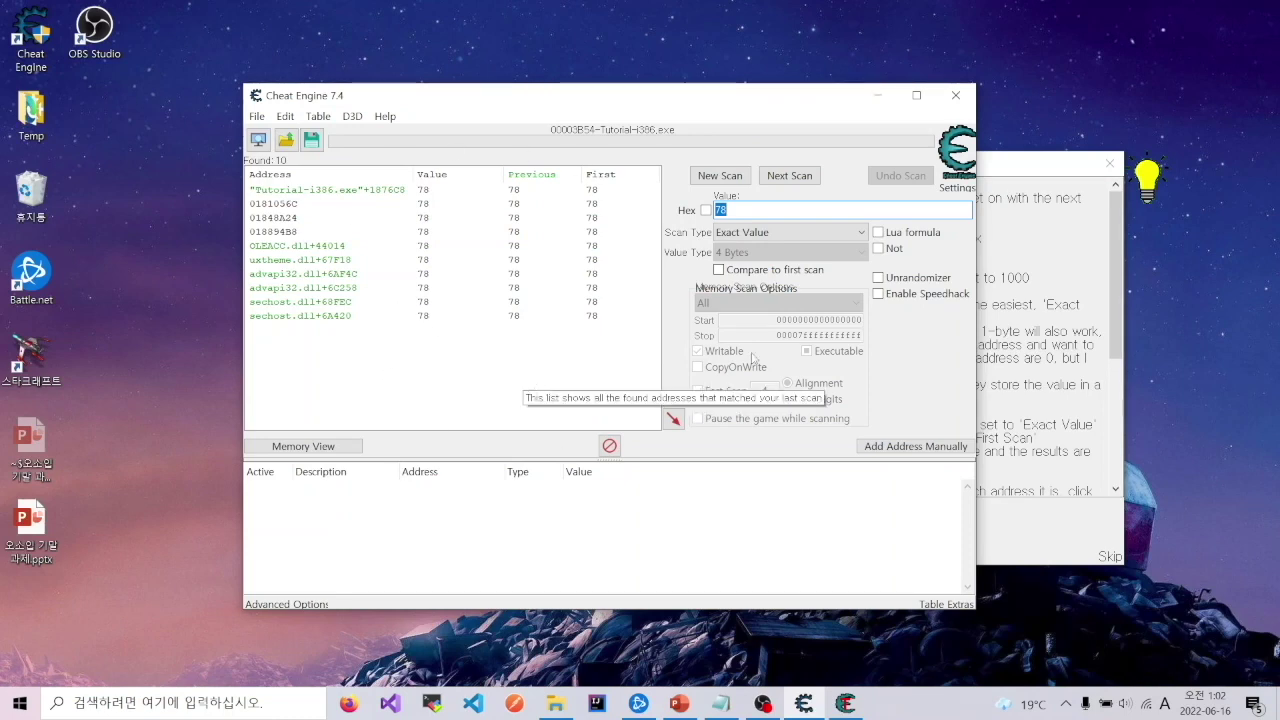
Lower the tutorial health with one more hit and narrow the results with a next scan for 73.
left_click(1036, 397)
left_click(851, 530)
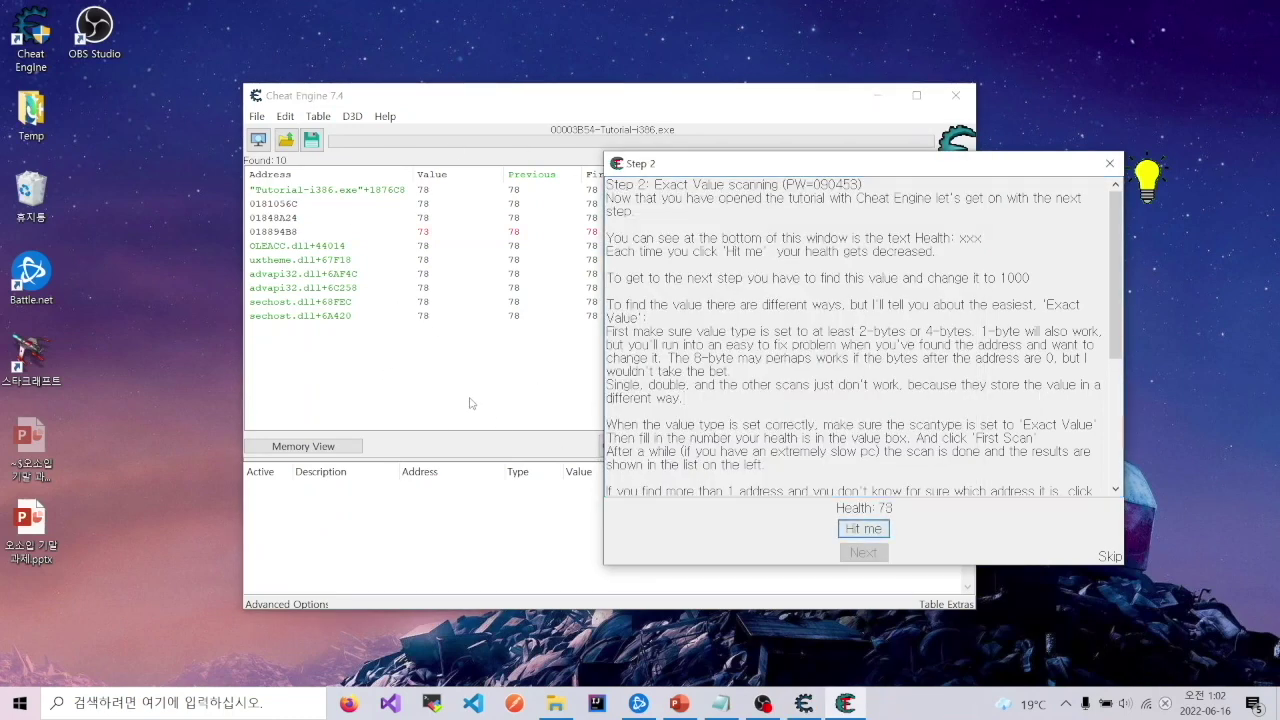
left_click(715, 145)
left_click(816, 165)
left_click_drag(816, 165, 935, 156)
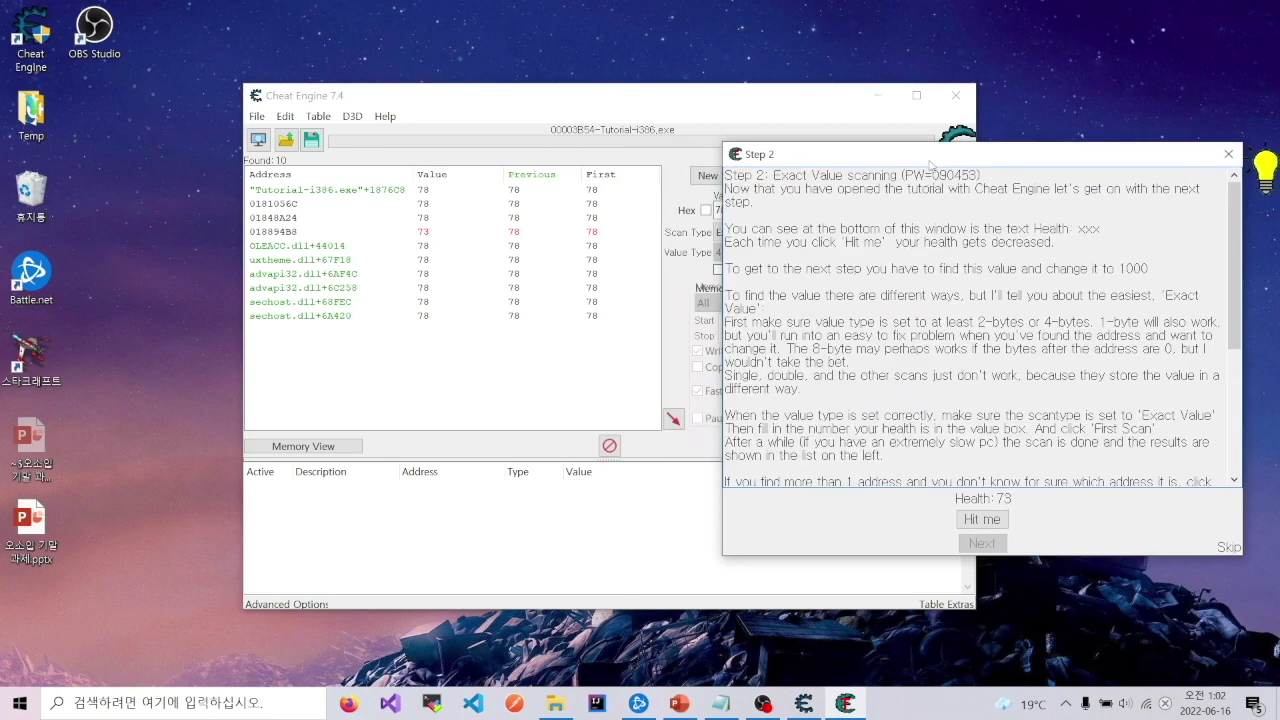
left_click_drag(716, 100, 575, 100)
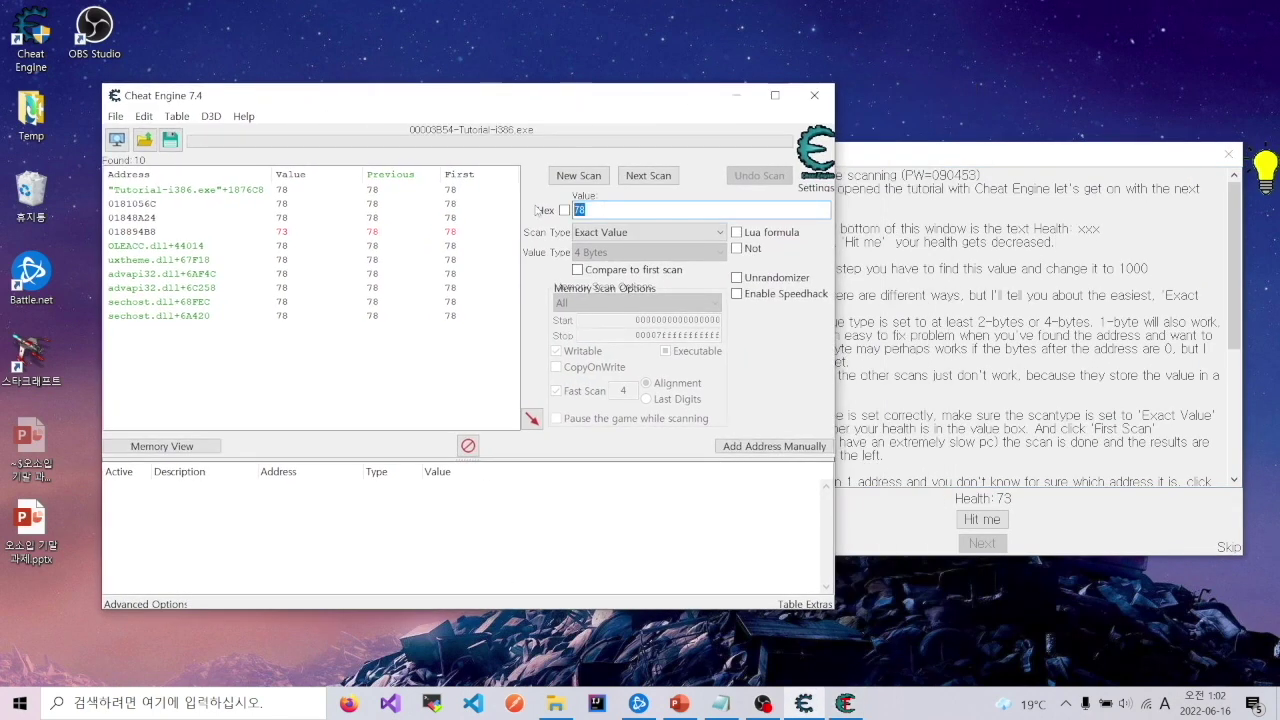
type("73")
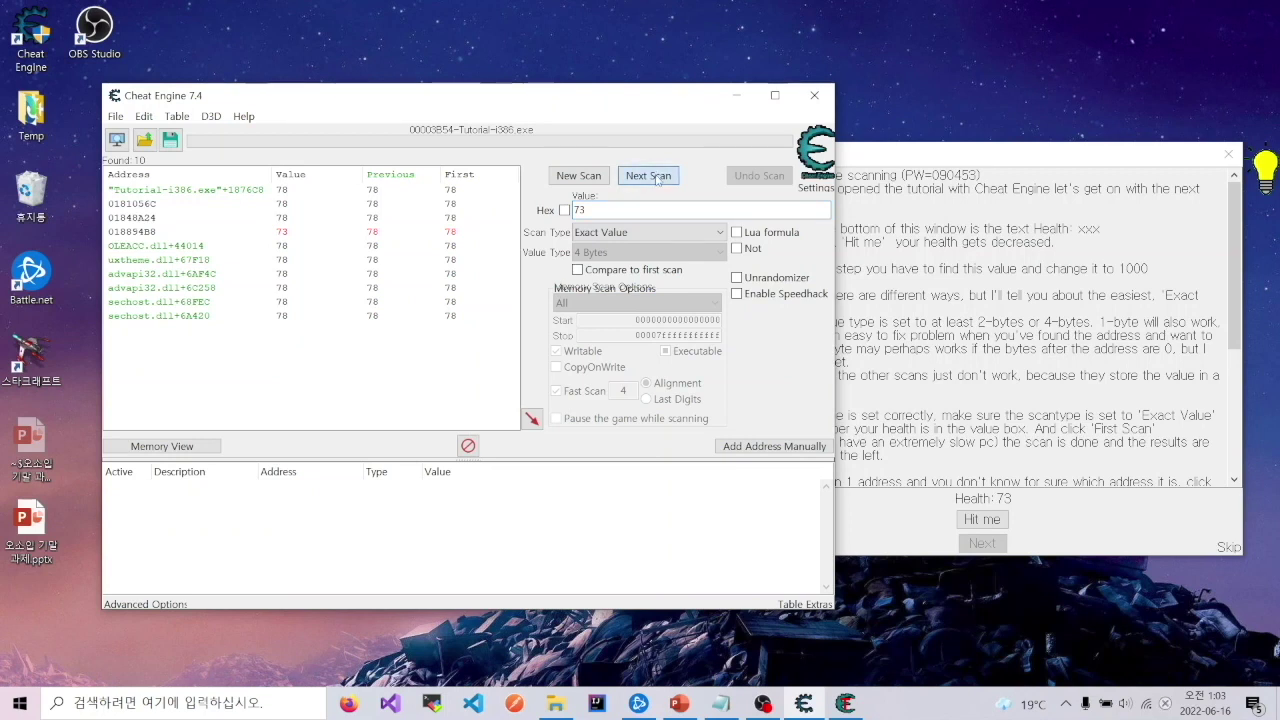
left_click(656, 178)
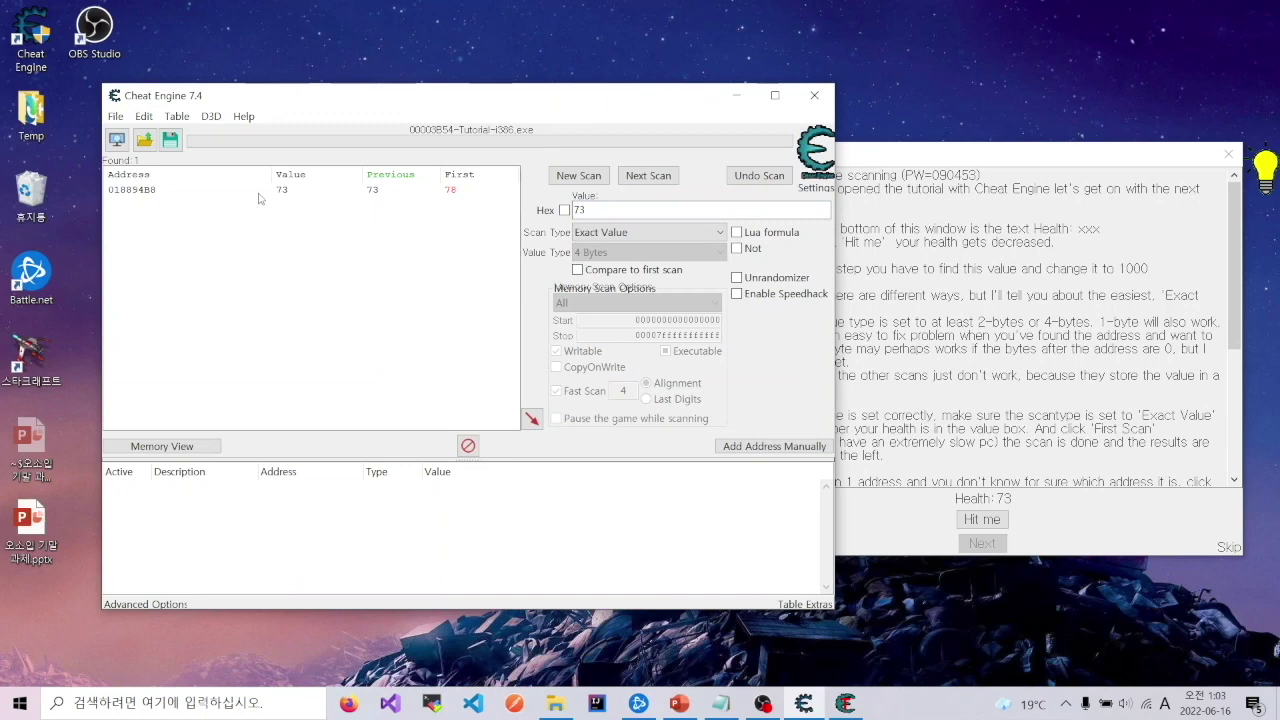
Change the value of the found health address to 1000.
left_click(260, 190)
right_click(260, 190)
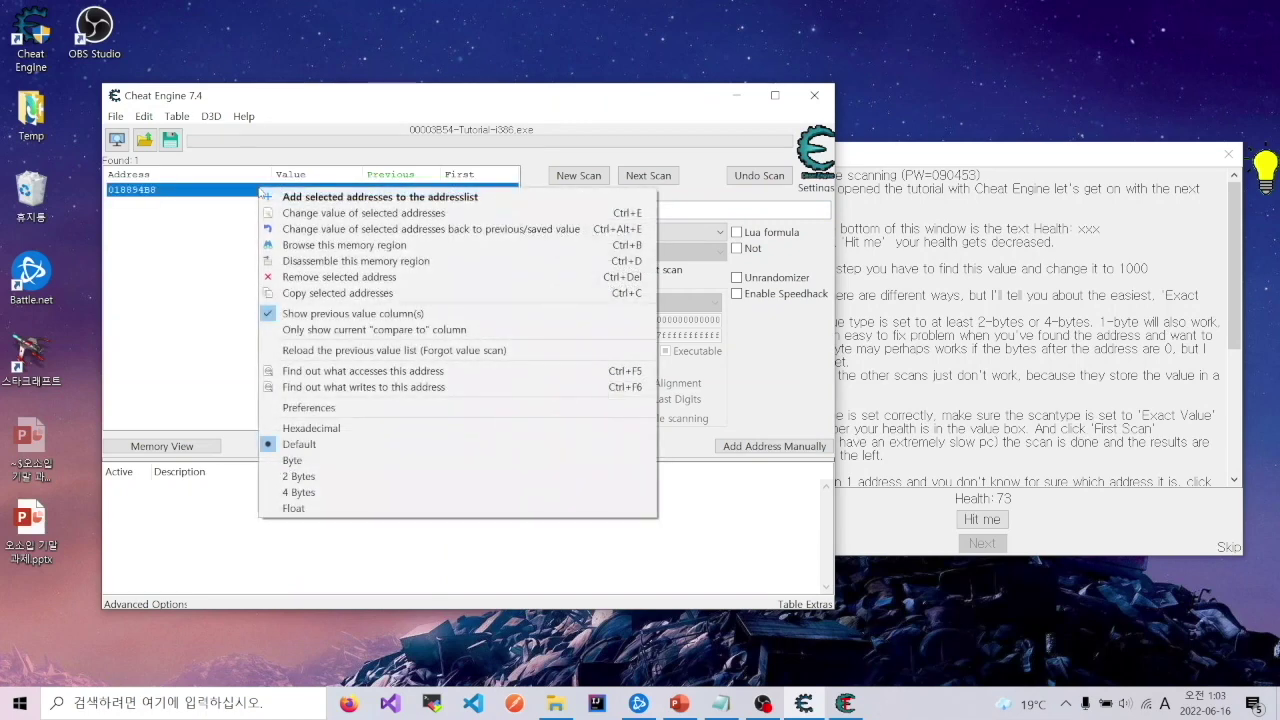
left_click(430, 219)
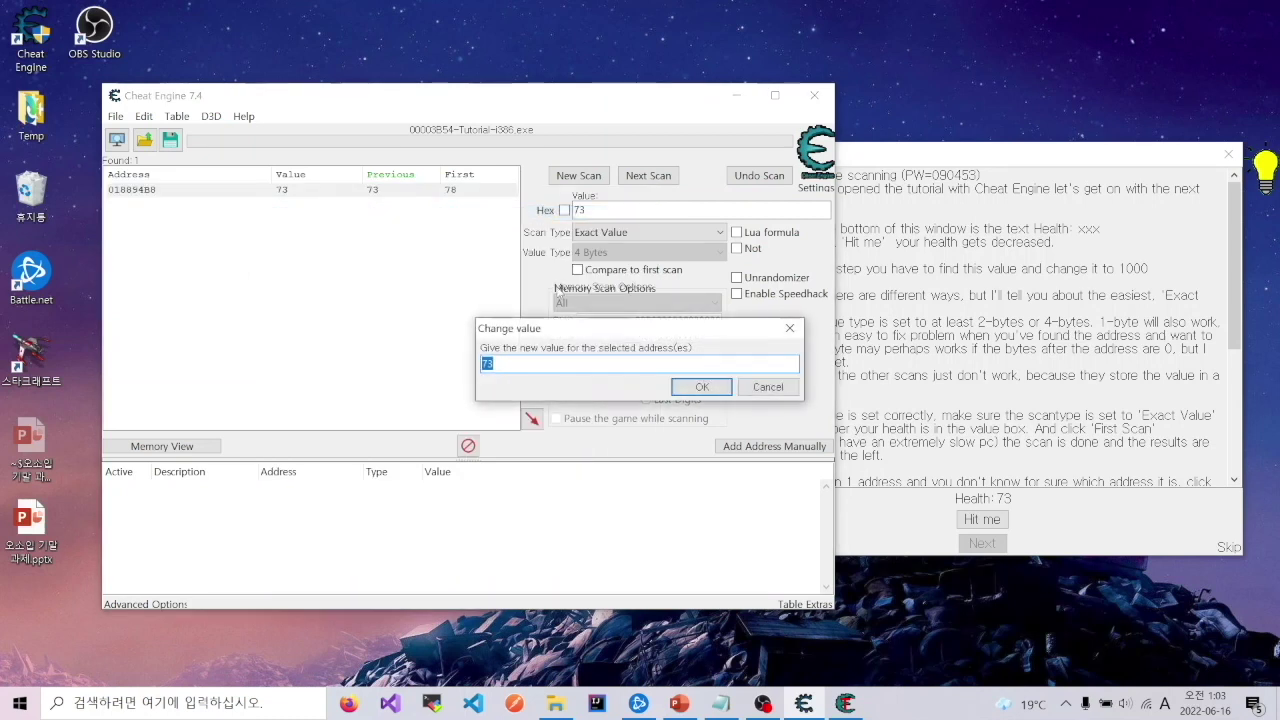
type("1000")
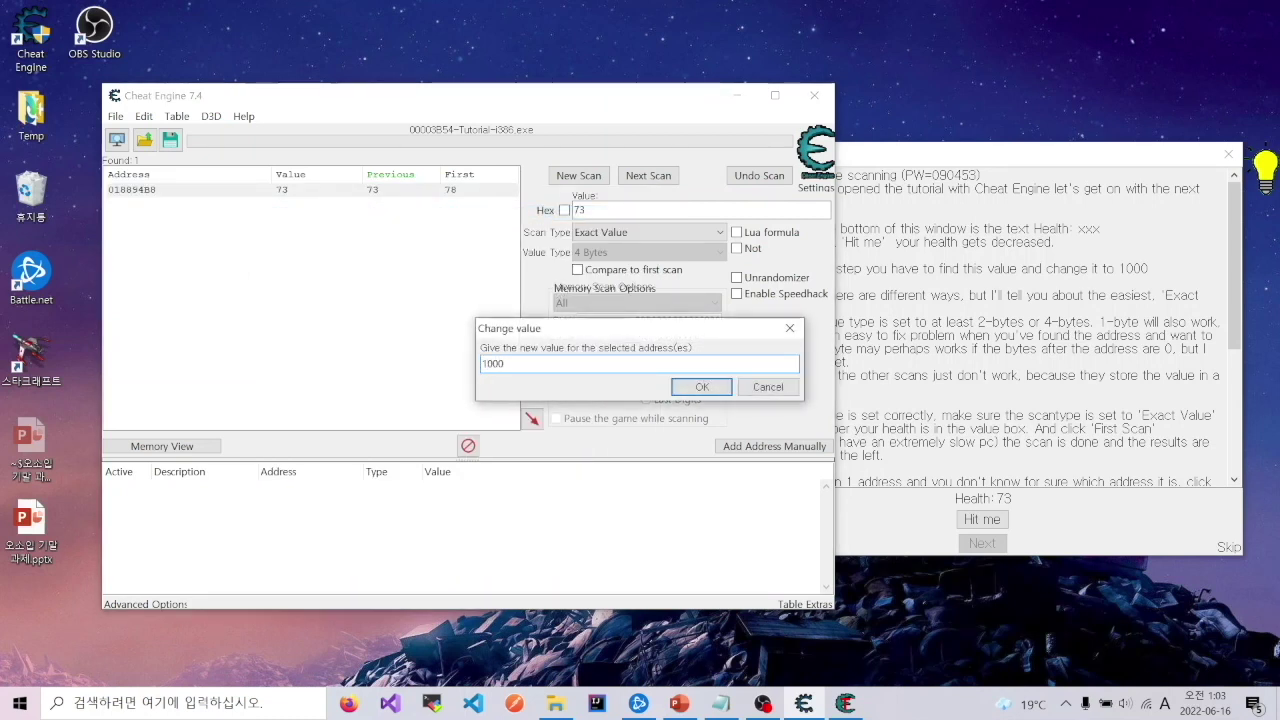
key("Return")
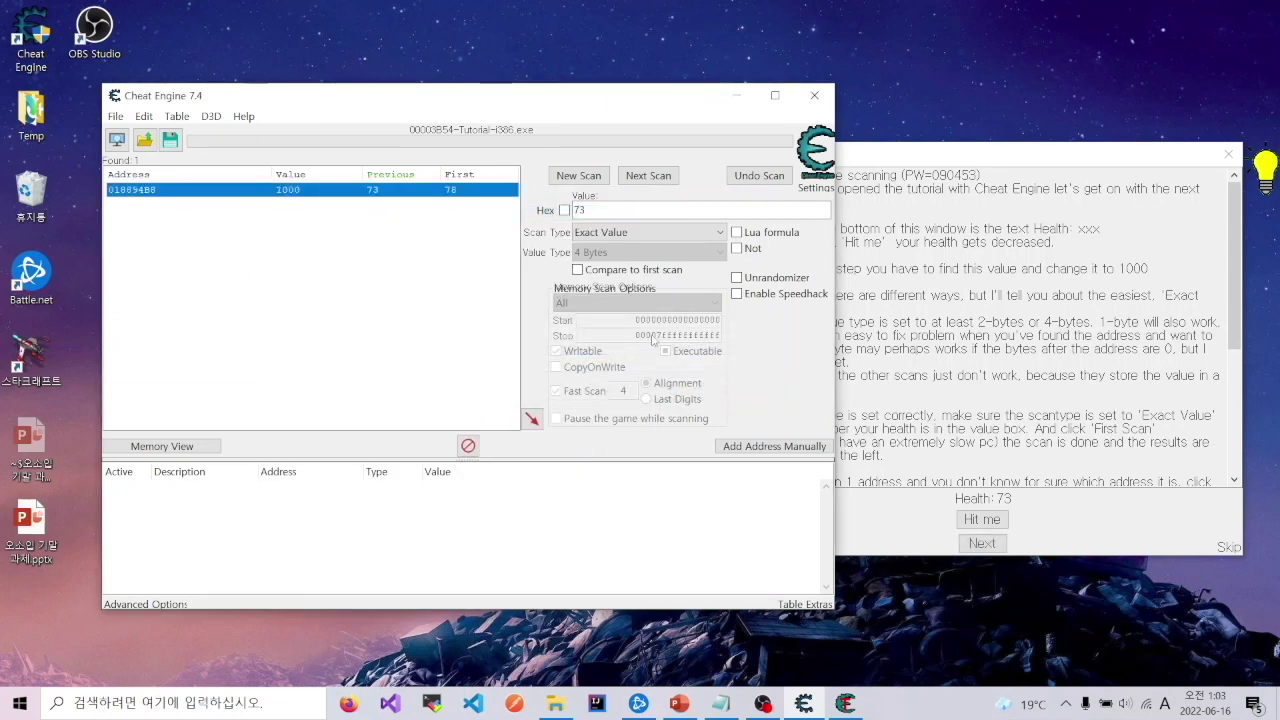
Advance the tutorial to Step 3 and reset the results for a new scan.
left_click(1016, 388)
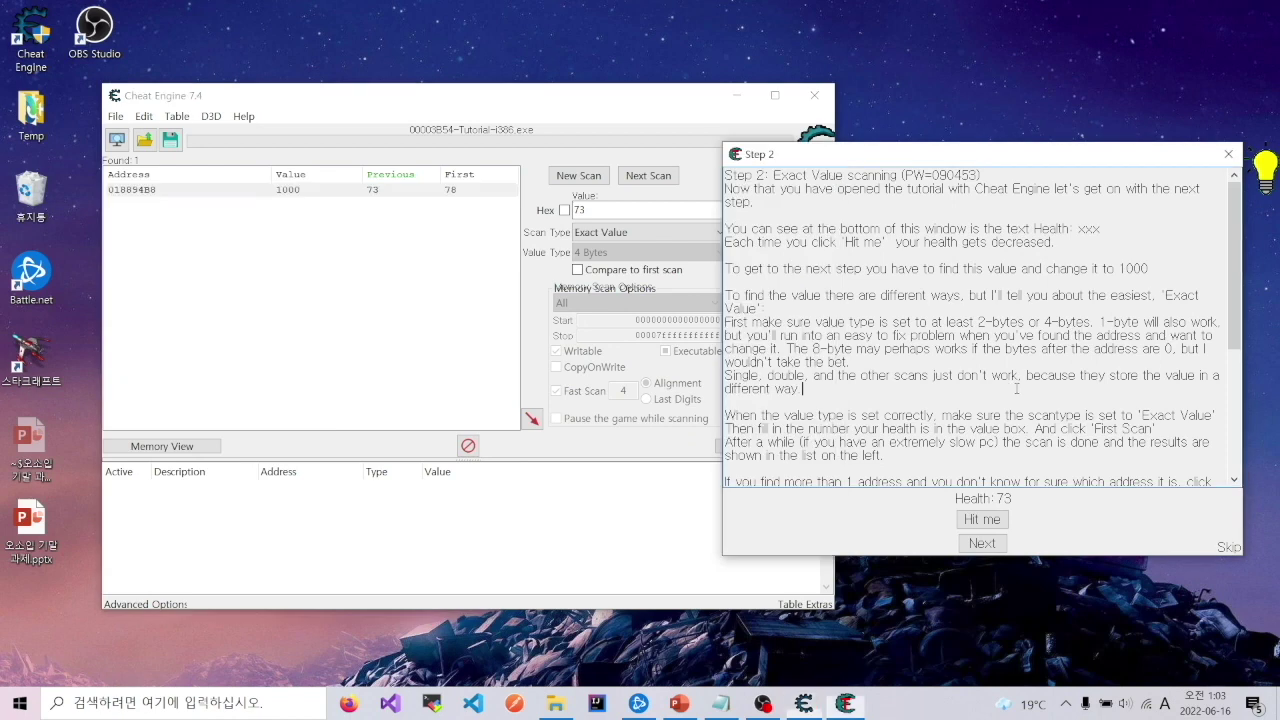
left_click(998, 546)
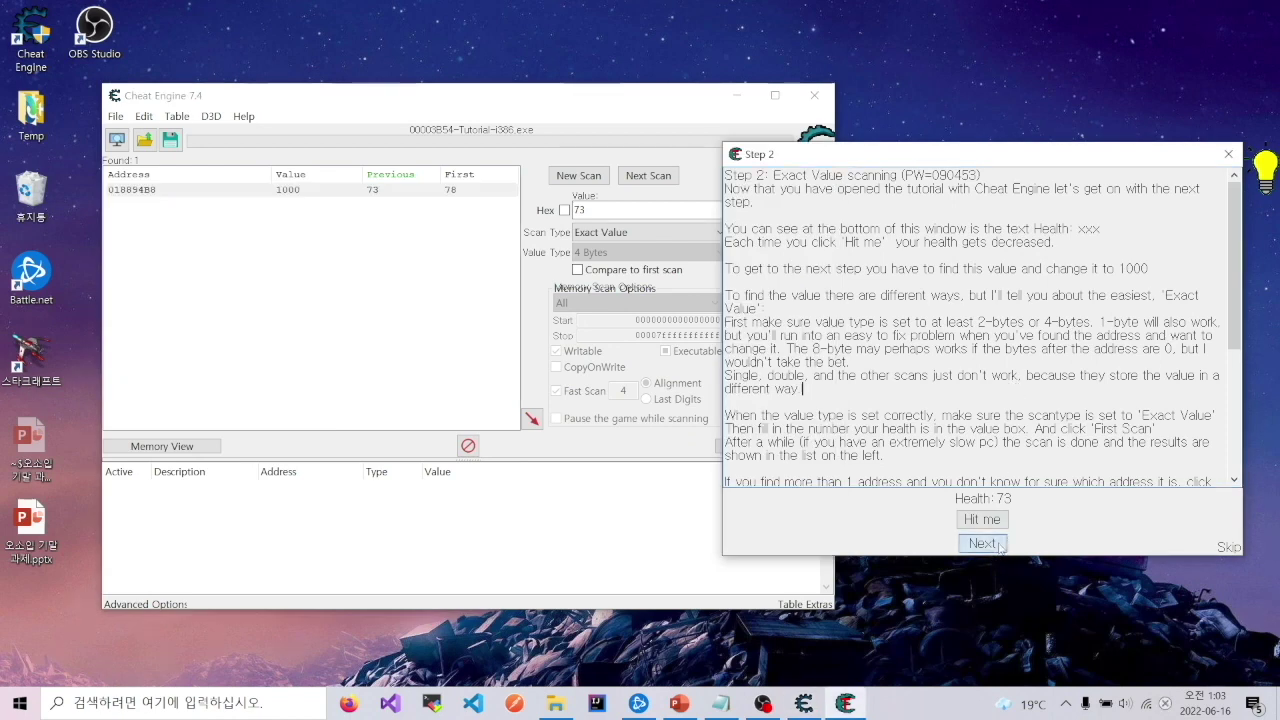
left_click(578, 175)
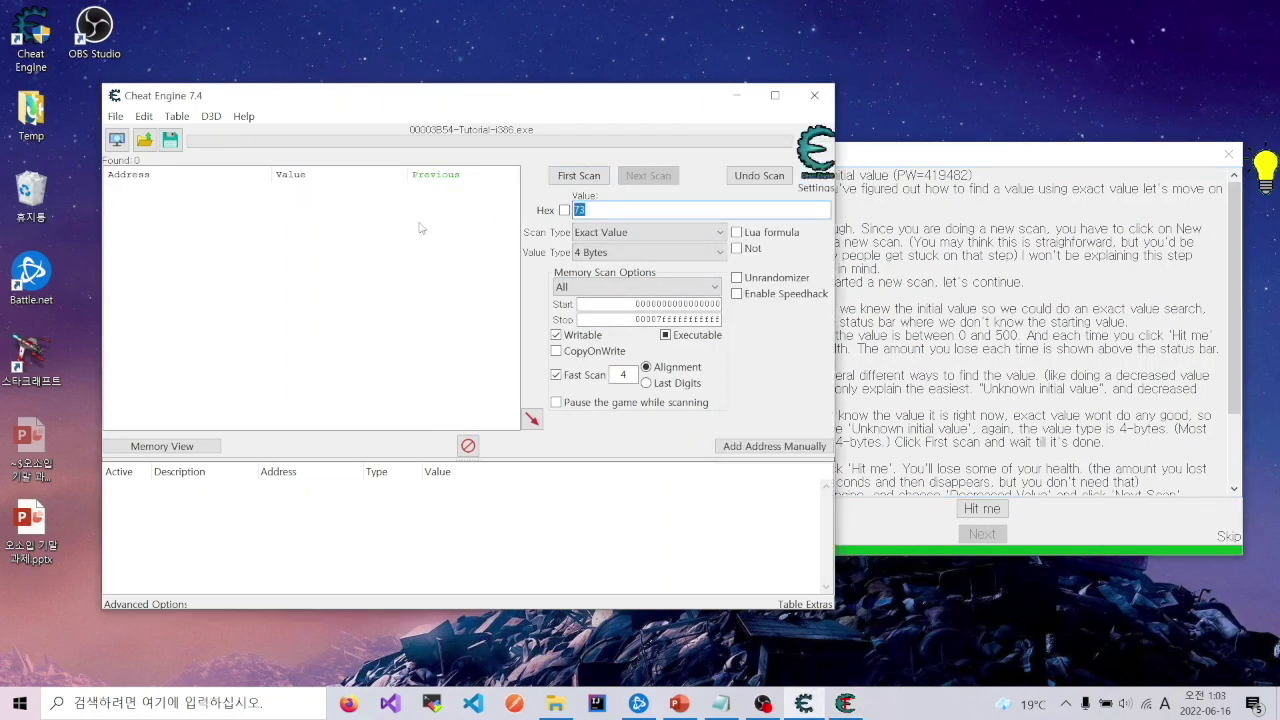
Run a first scan with the Value between scan type for 4-byte values from 0 to 500.
left_click(1052, 215)
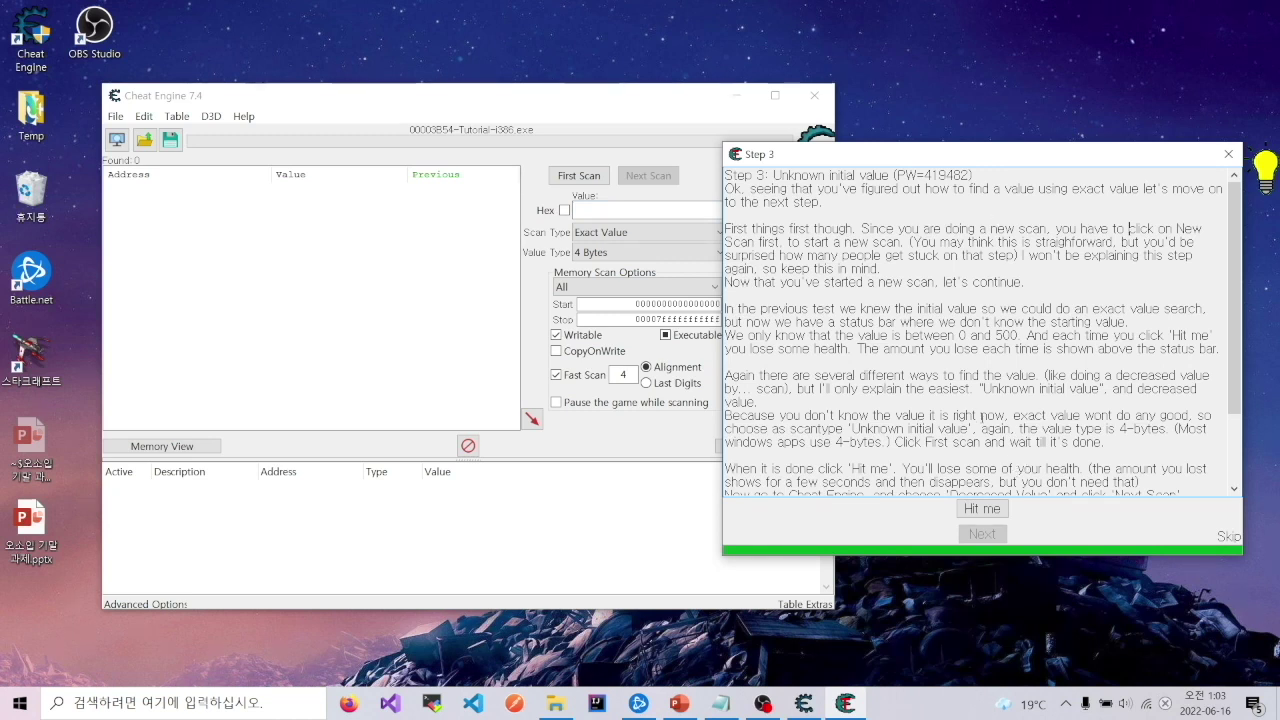
scroll(1226, 487, "down", 2)
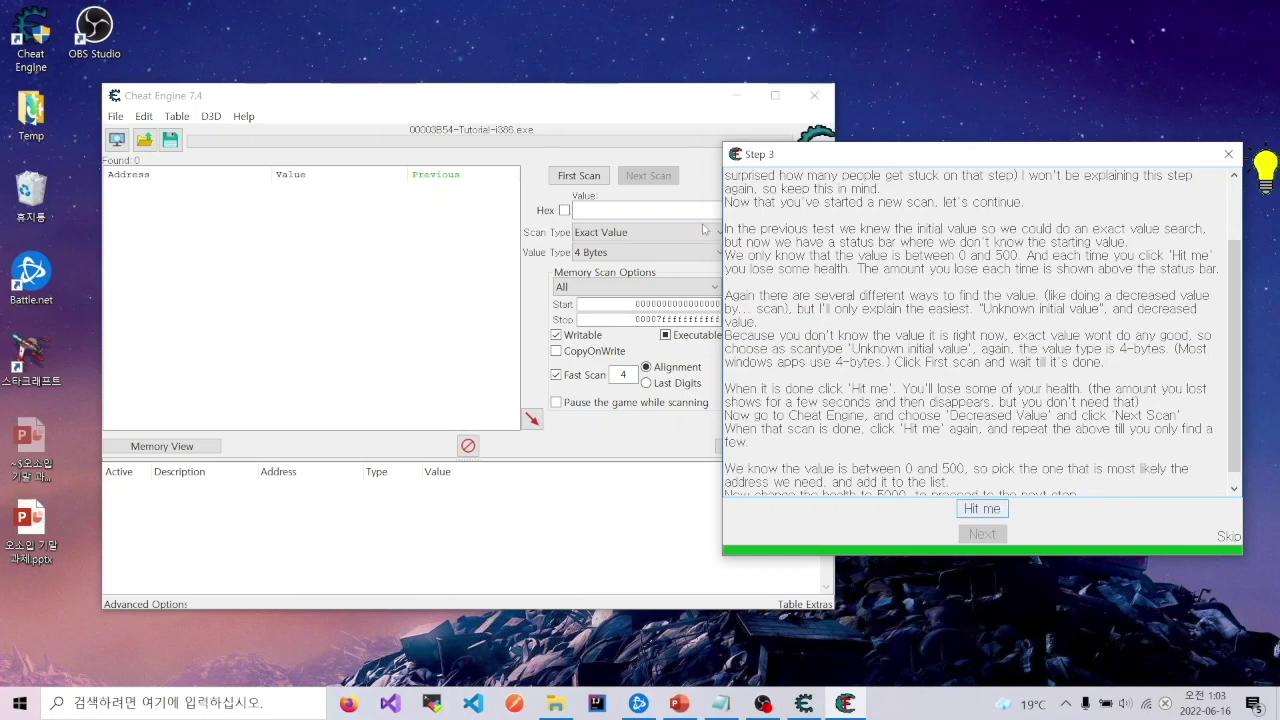
left_click(633, 236)
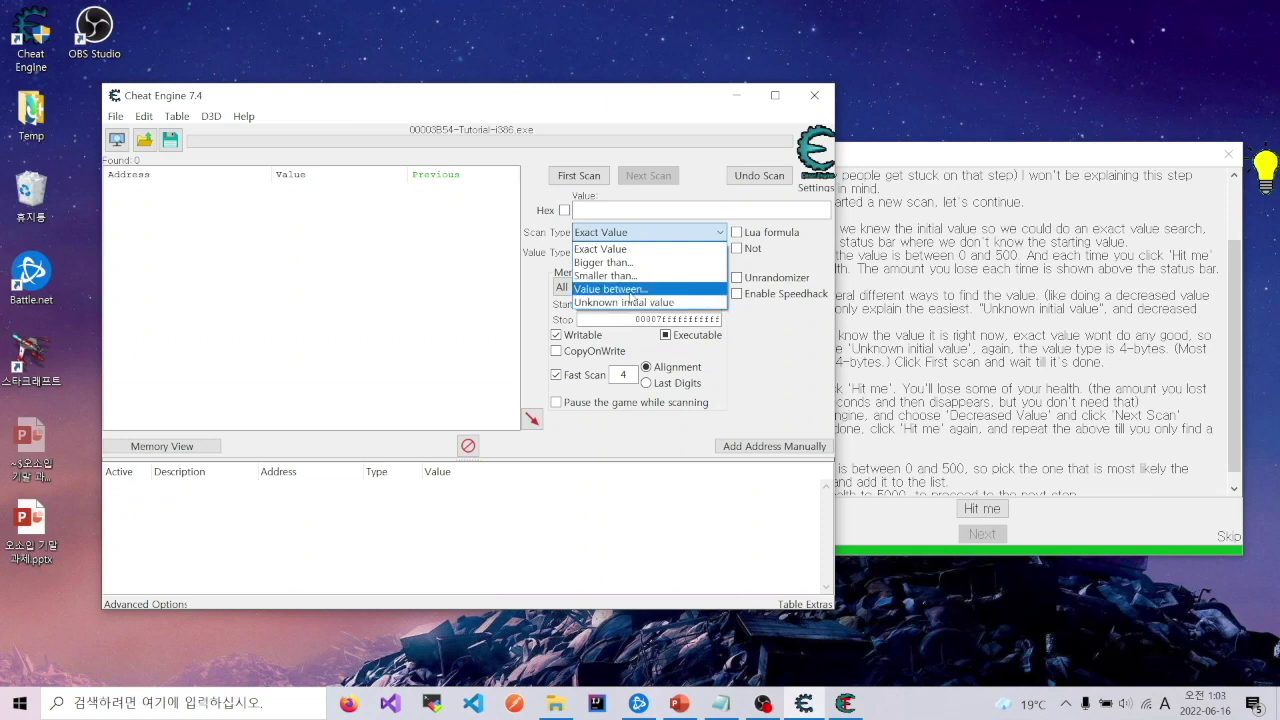
left_click(630, 289)
left_click(616, 211)
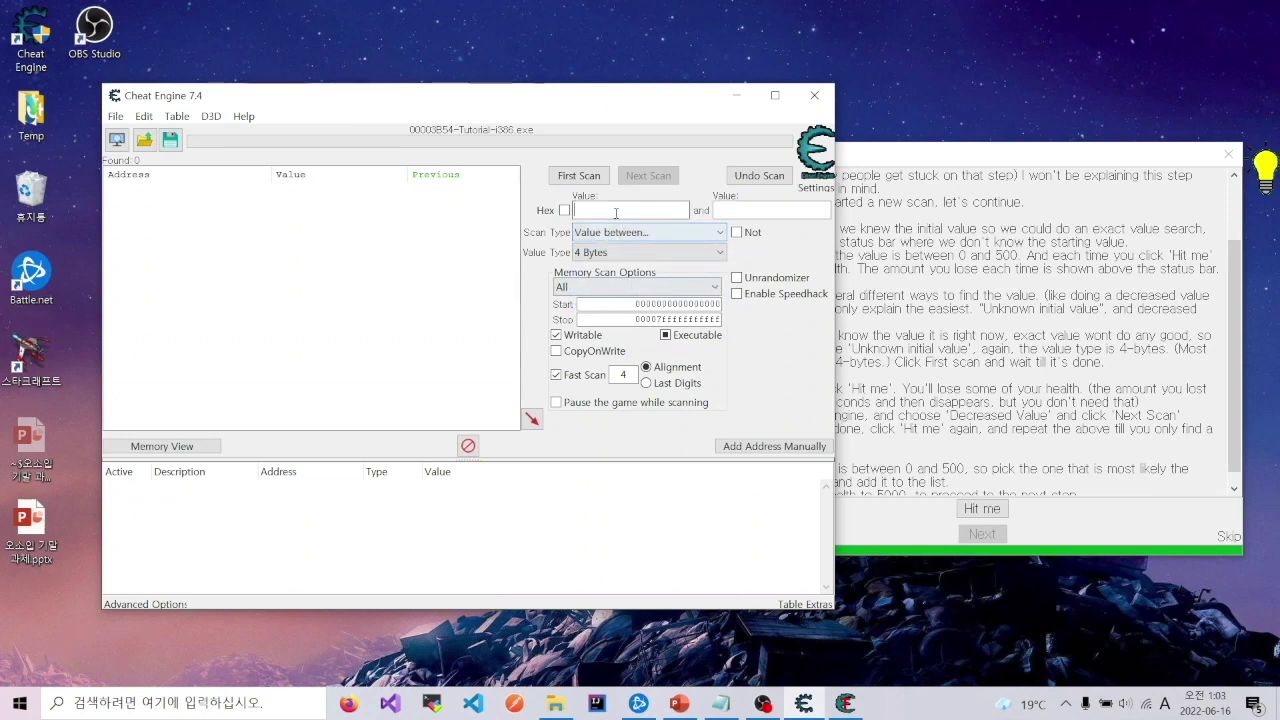
left_click(770, 210)
type("500")
key("Return")
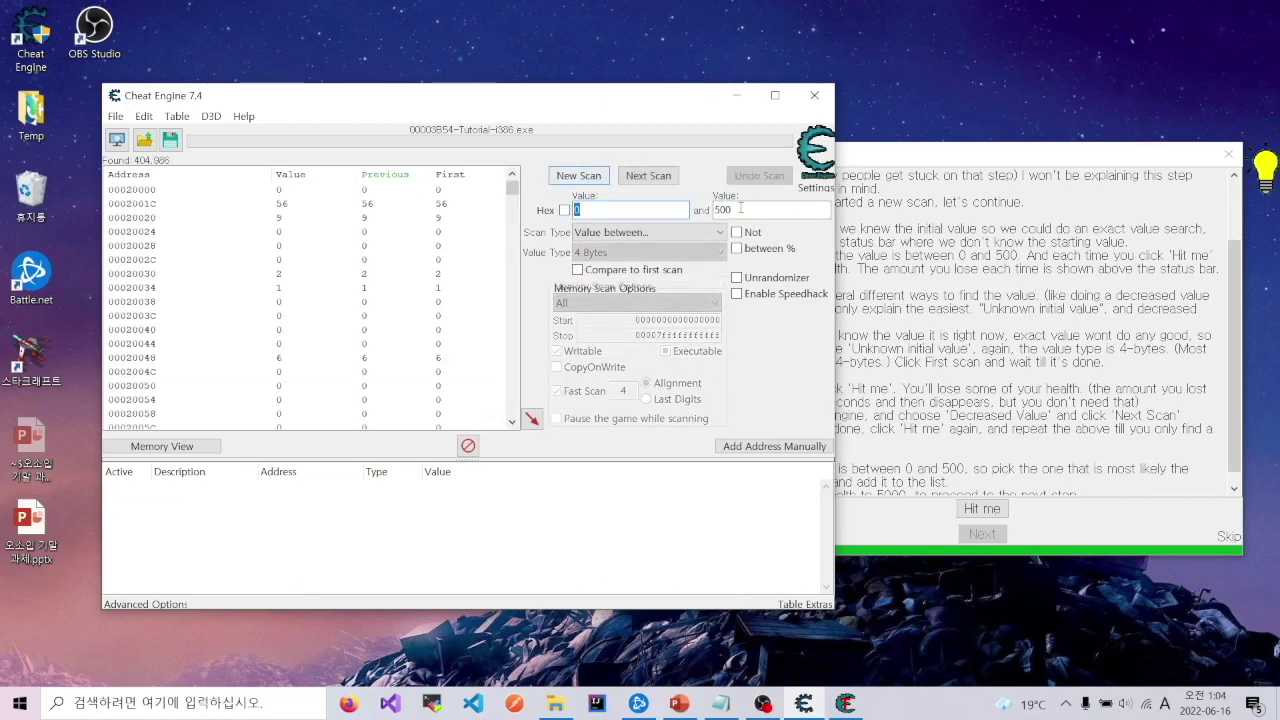
Take one hit in Step 3 and filter the results with a Decreased value scan.
left_click(870, 370)
left_click(981, 506)
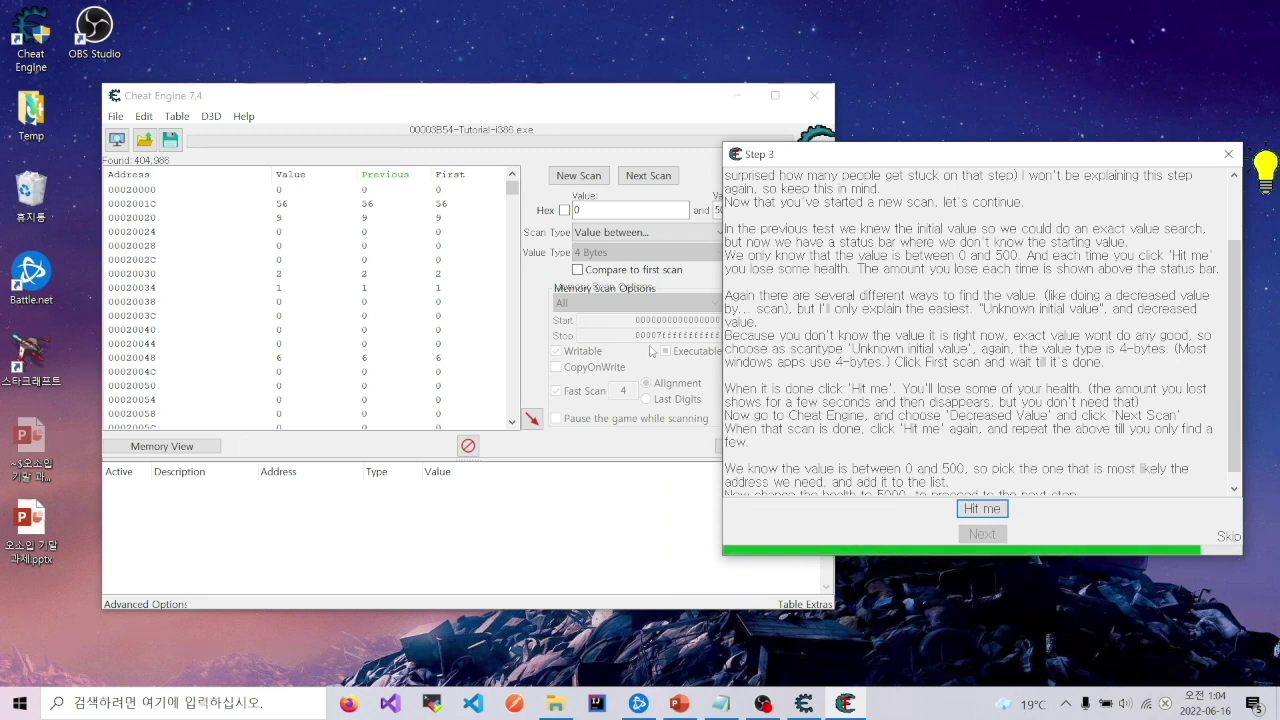
left_click(621, 240)
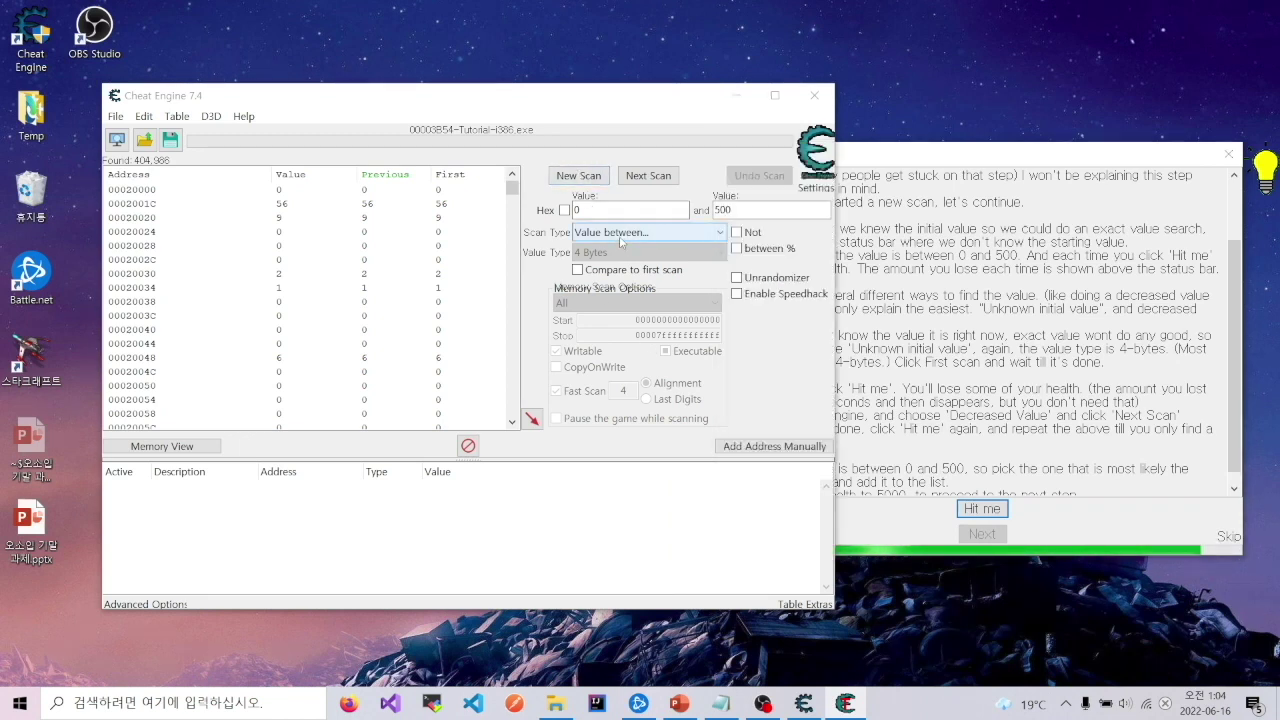
left_click(621, 240)
left_click(618, 329)
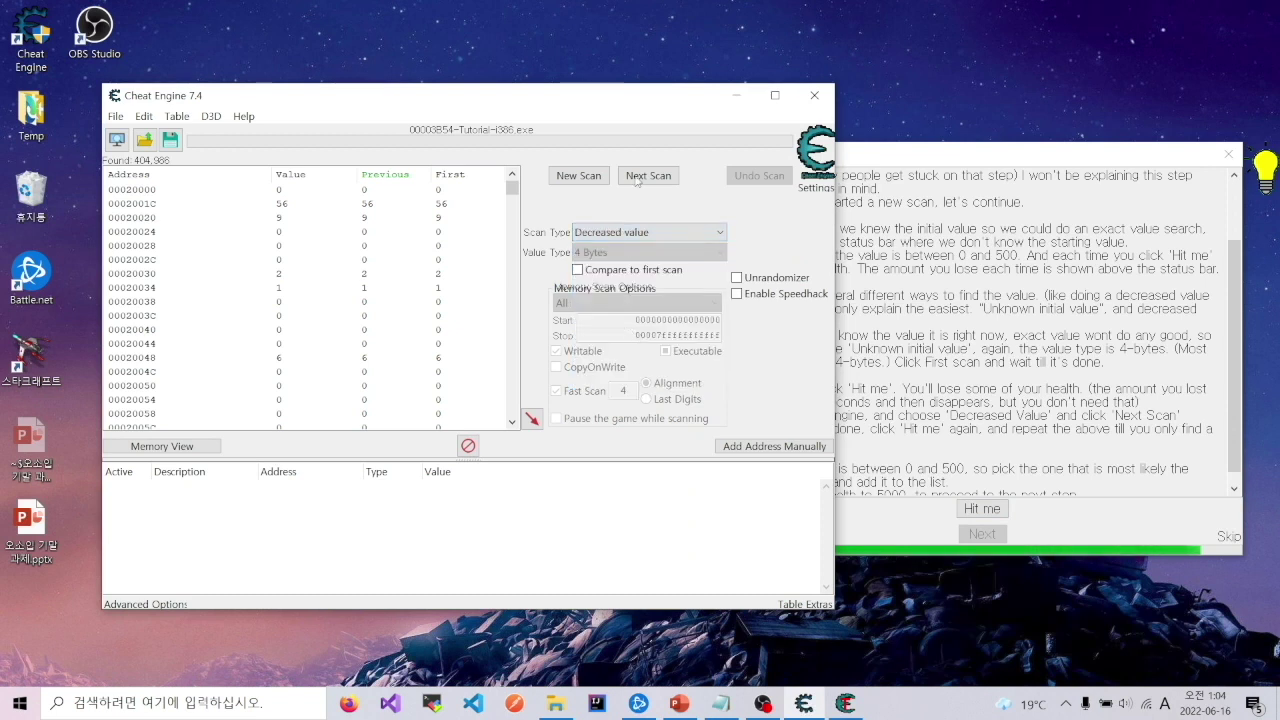
left_click(661, 186)
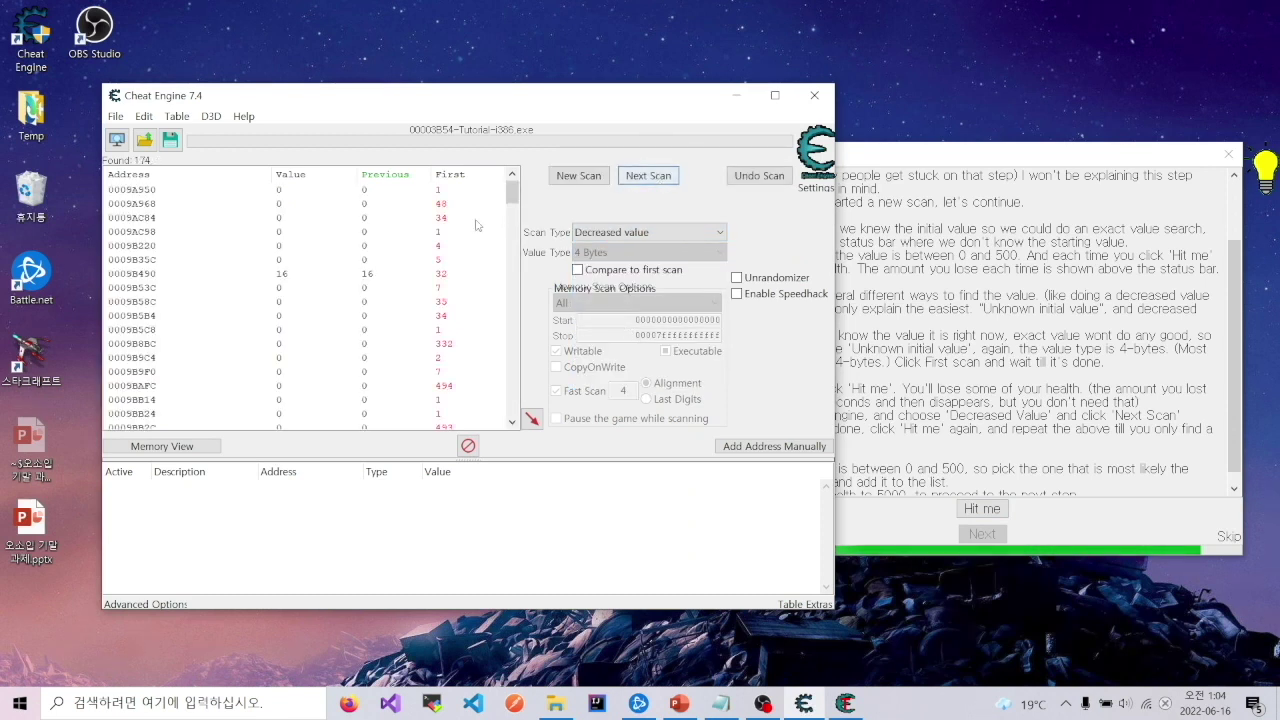
Take three more hits in the tutorial, running a Decreased value next scan after each one.
scroll(310, 235, "down", 10)
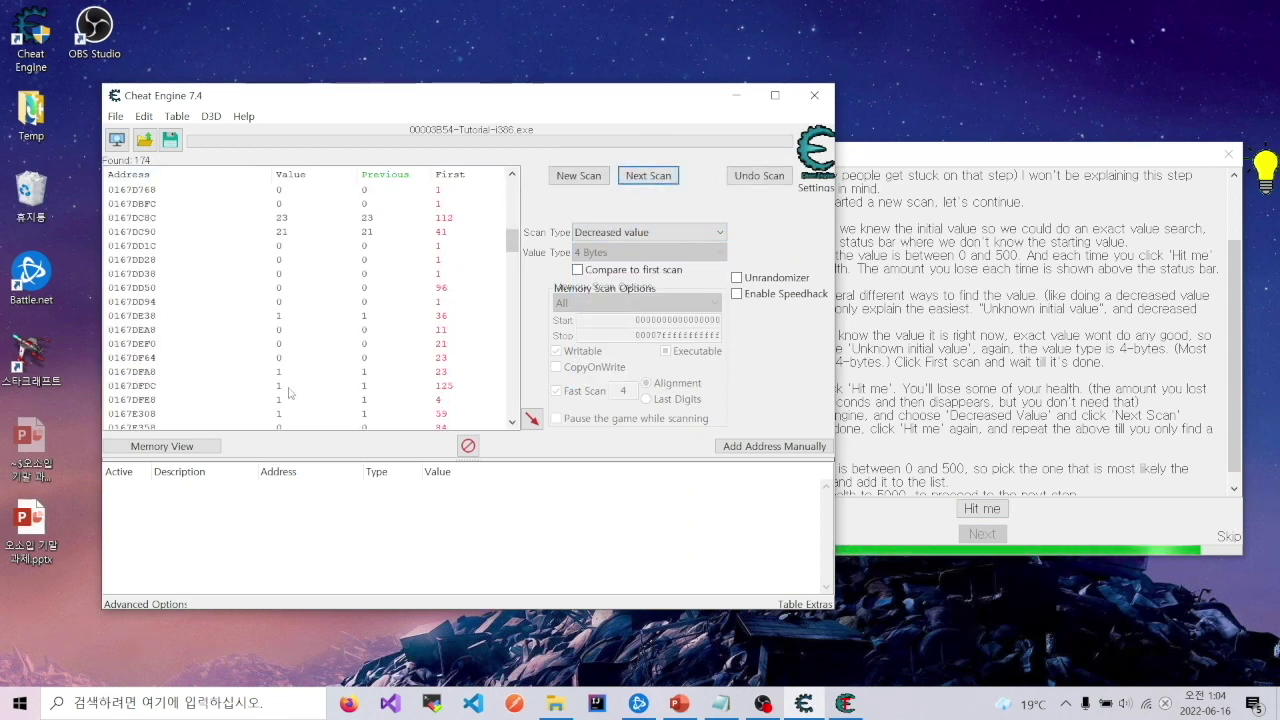
left_click(987, 318)
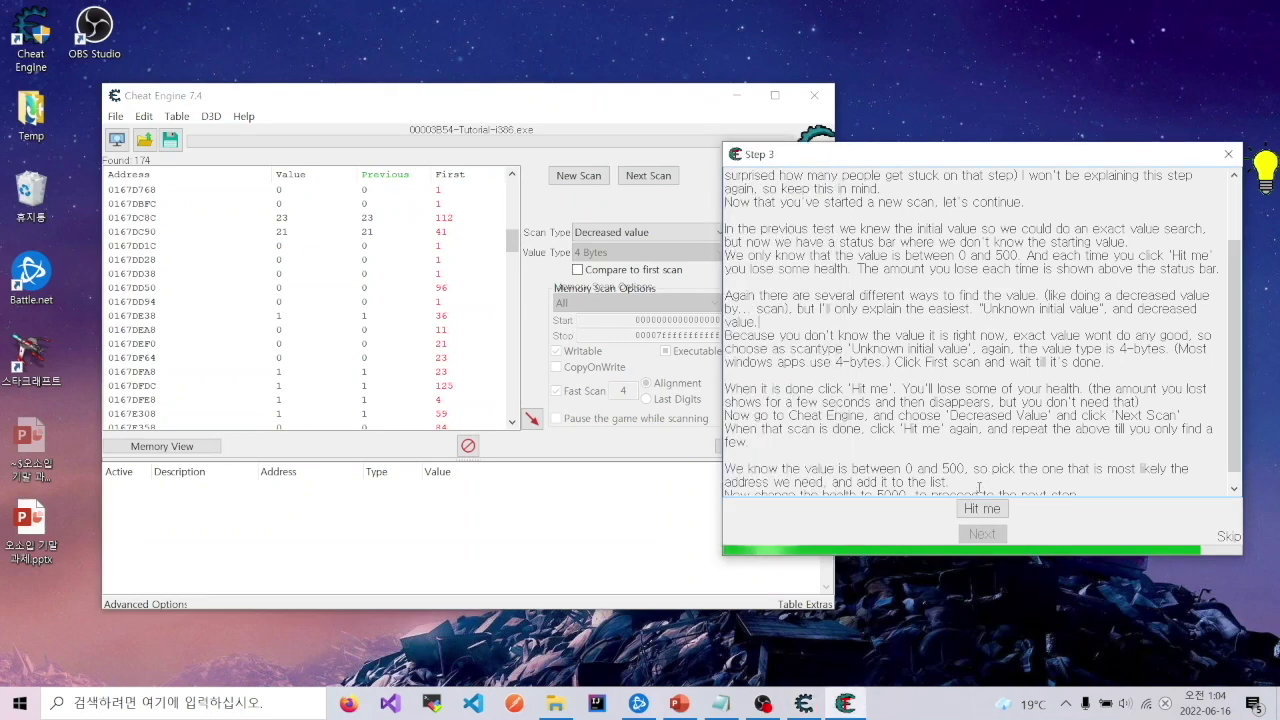
left_click(982, 508)
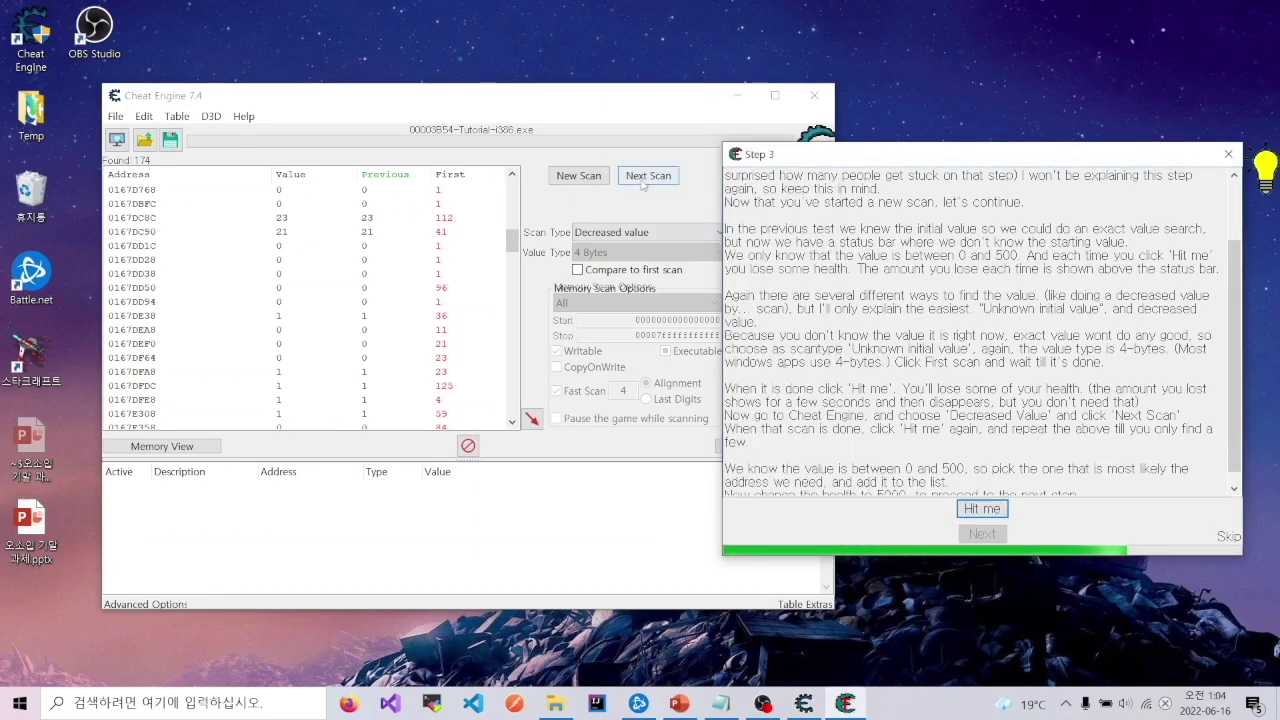
left_click(645, 178)
left_click(982, 508)
left_click(652, 177)
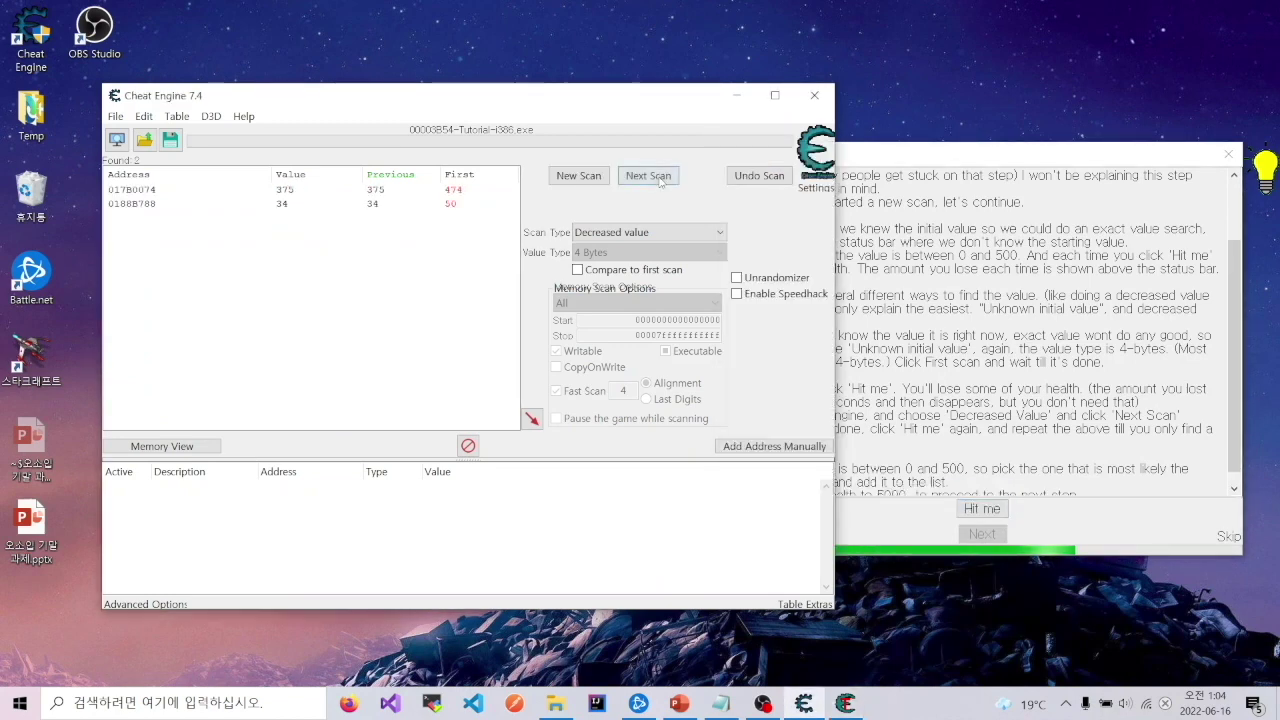
left_click(982, 508)
left_click(663, 178)
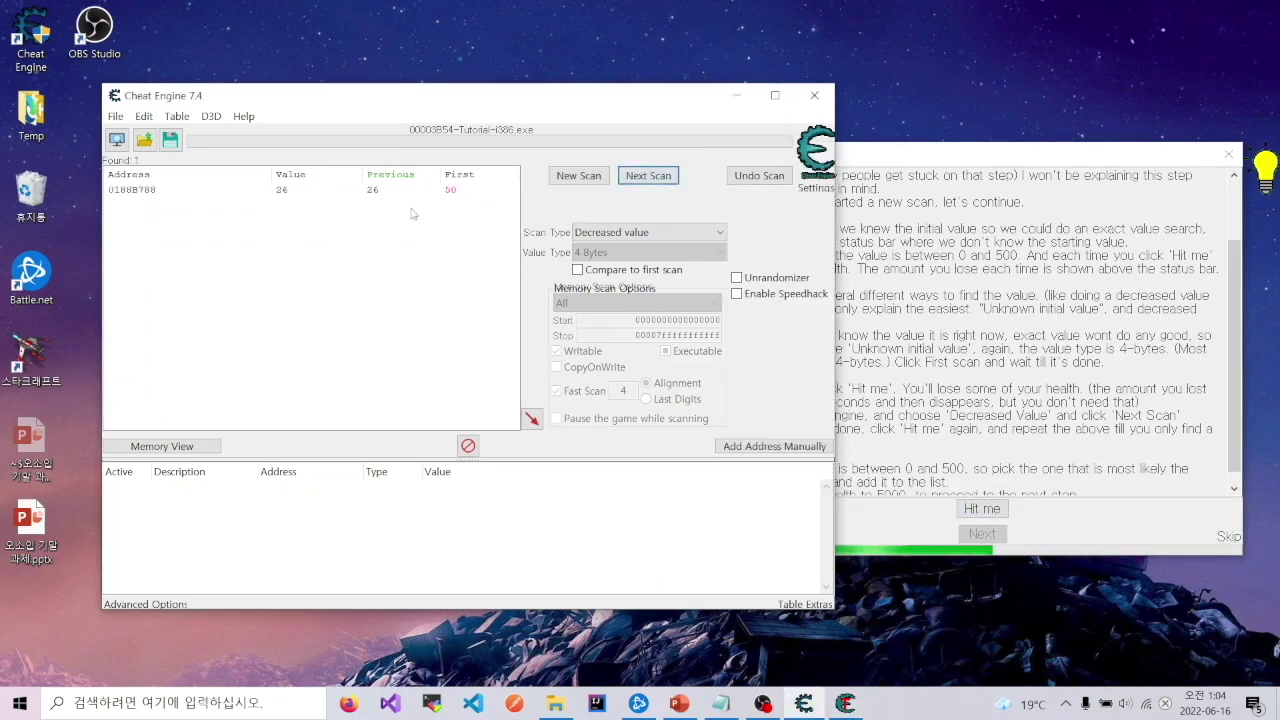
Change the value of the single found address to 5000 to restore the Step 3 health.
left_click(379, 191)
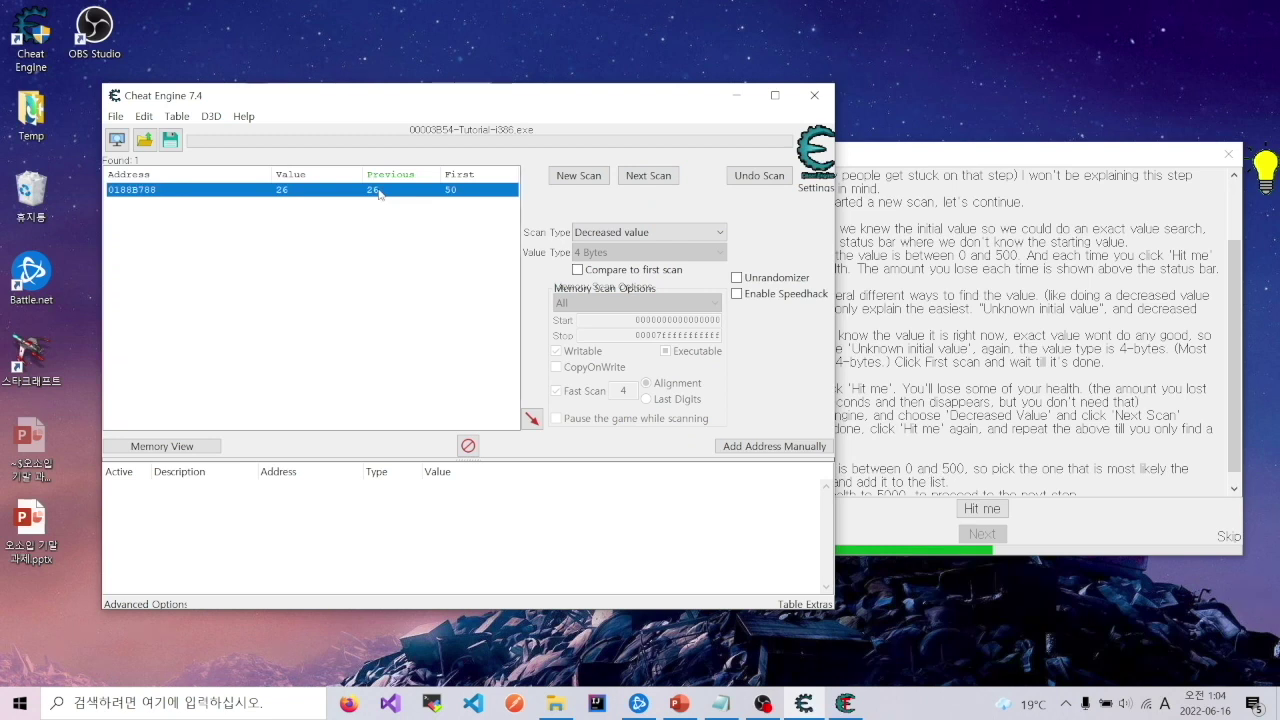
right_click(307, 192)
left_click(357, 214)
type("5000")
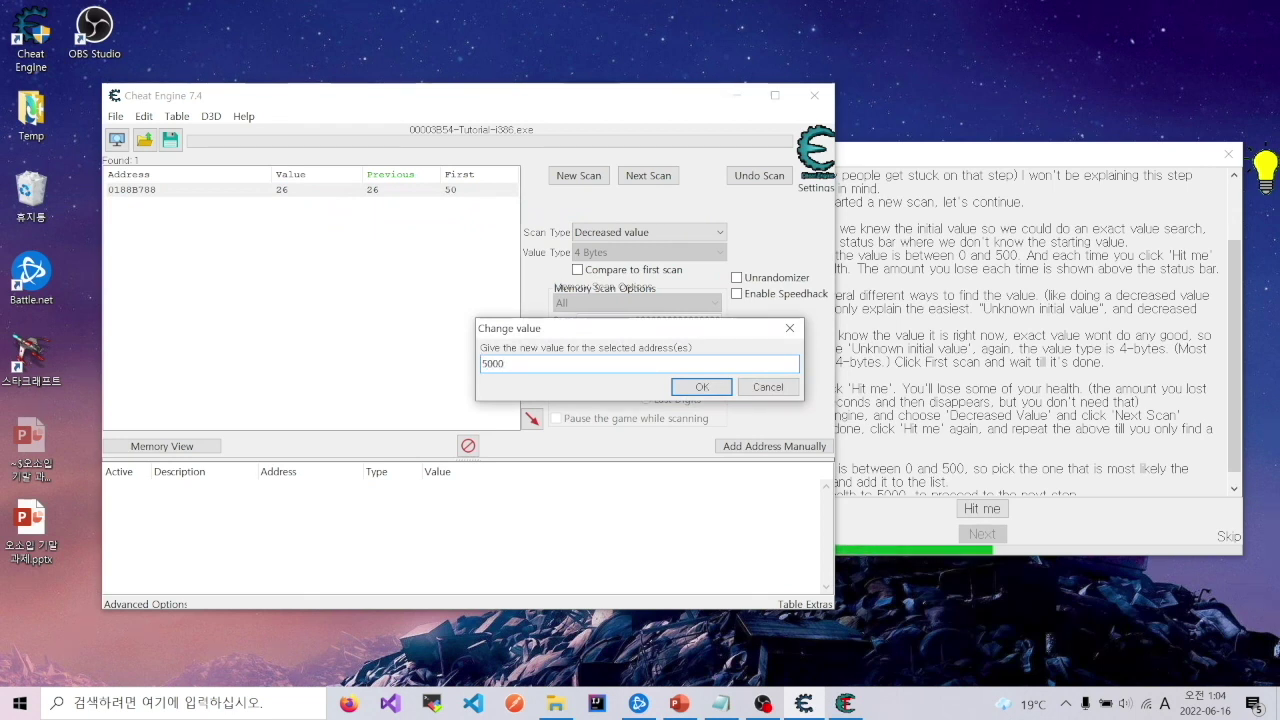
key("Return")
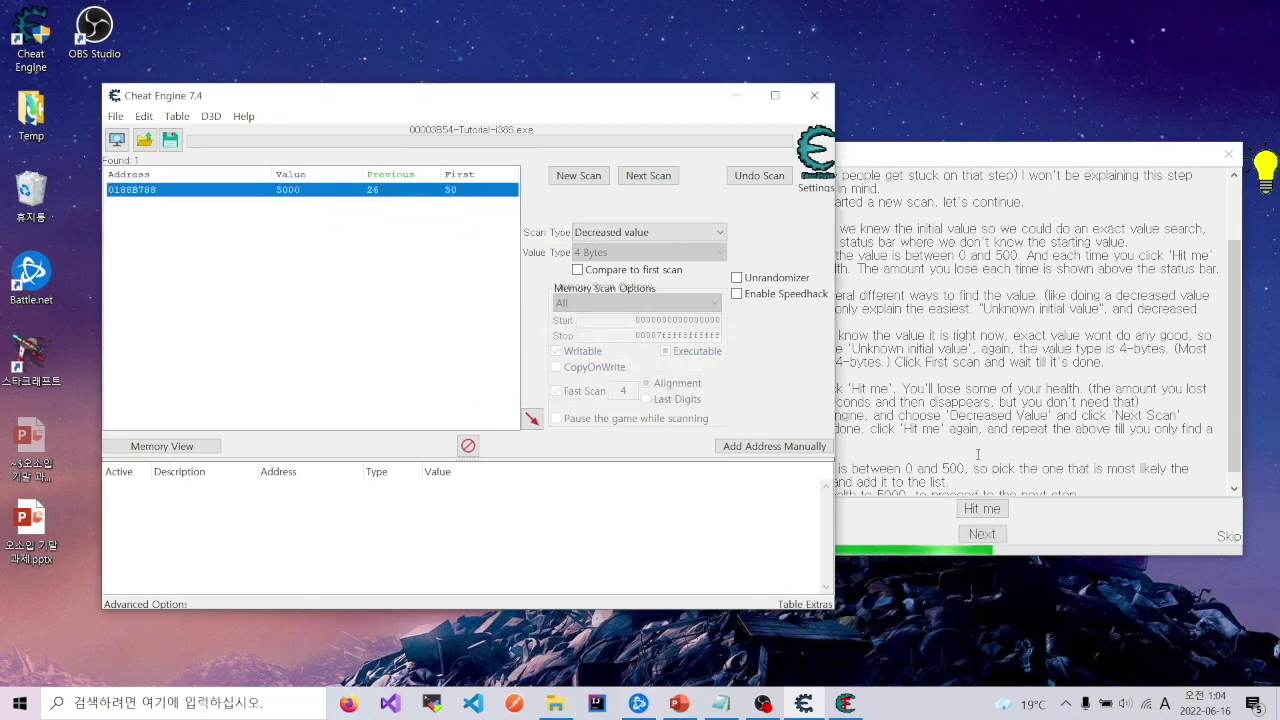
Advance the tutorial to Step 4 and reset the results for a new scan.
left_click(980, 458)
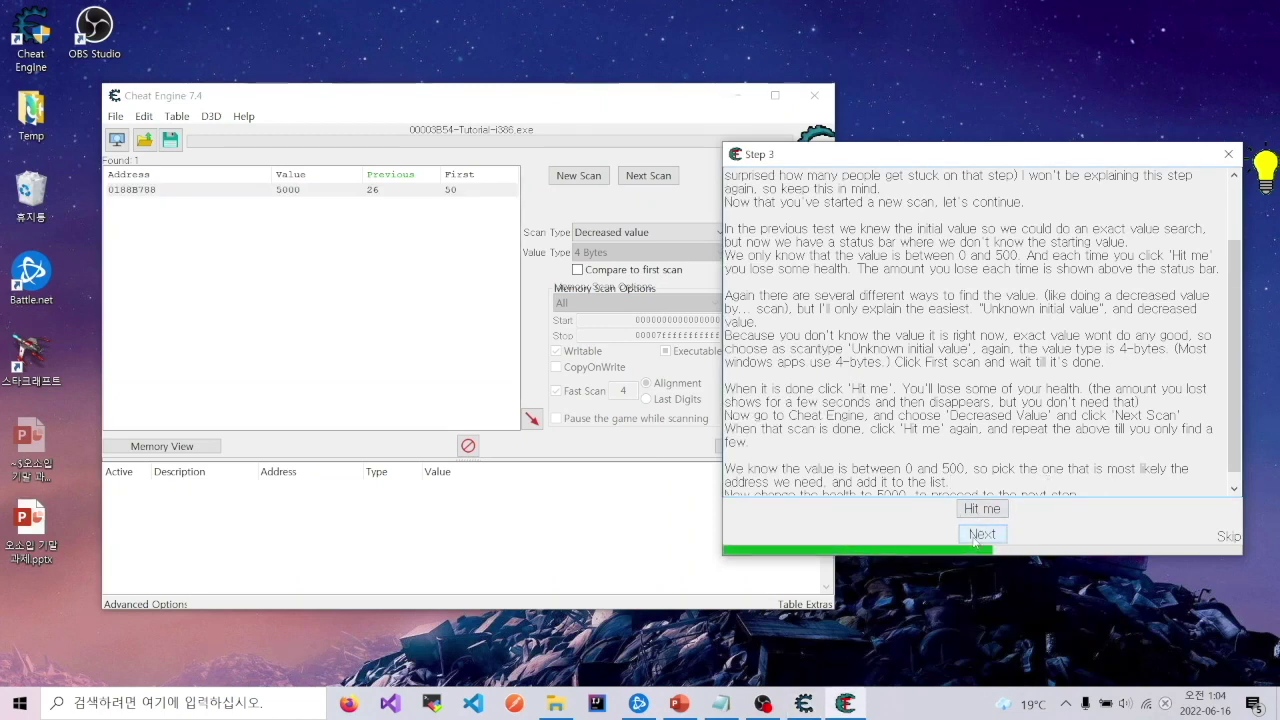
left_click(975, 538)
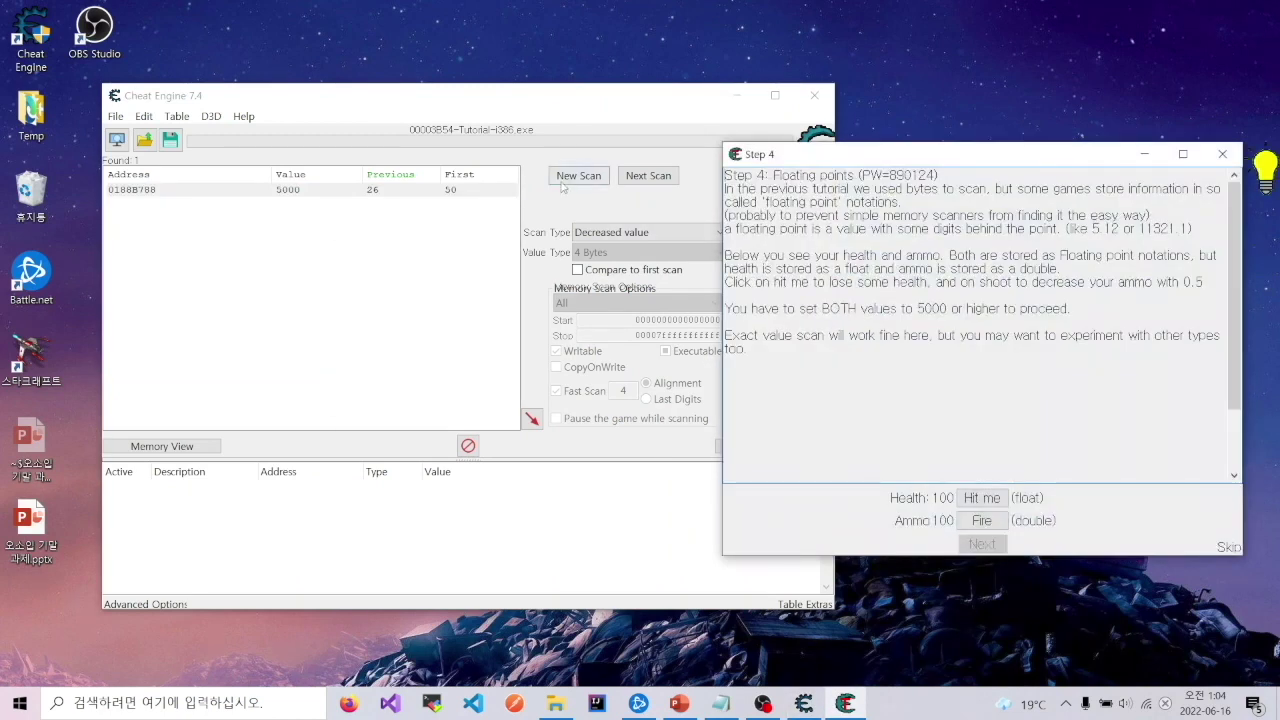
left_click(558, 182)
left_click(981, 268)
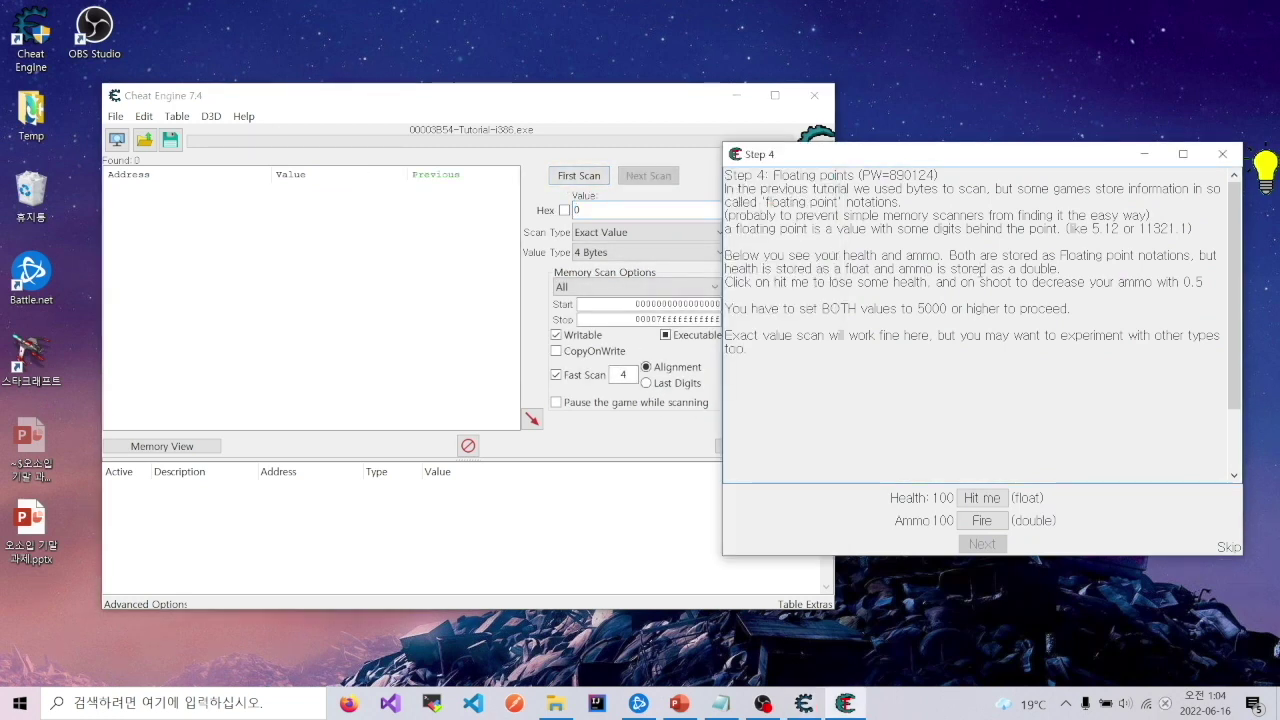
left_click_drag(776, 175, 886, 175)
left_click(883, 175)
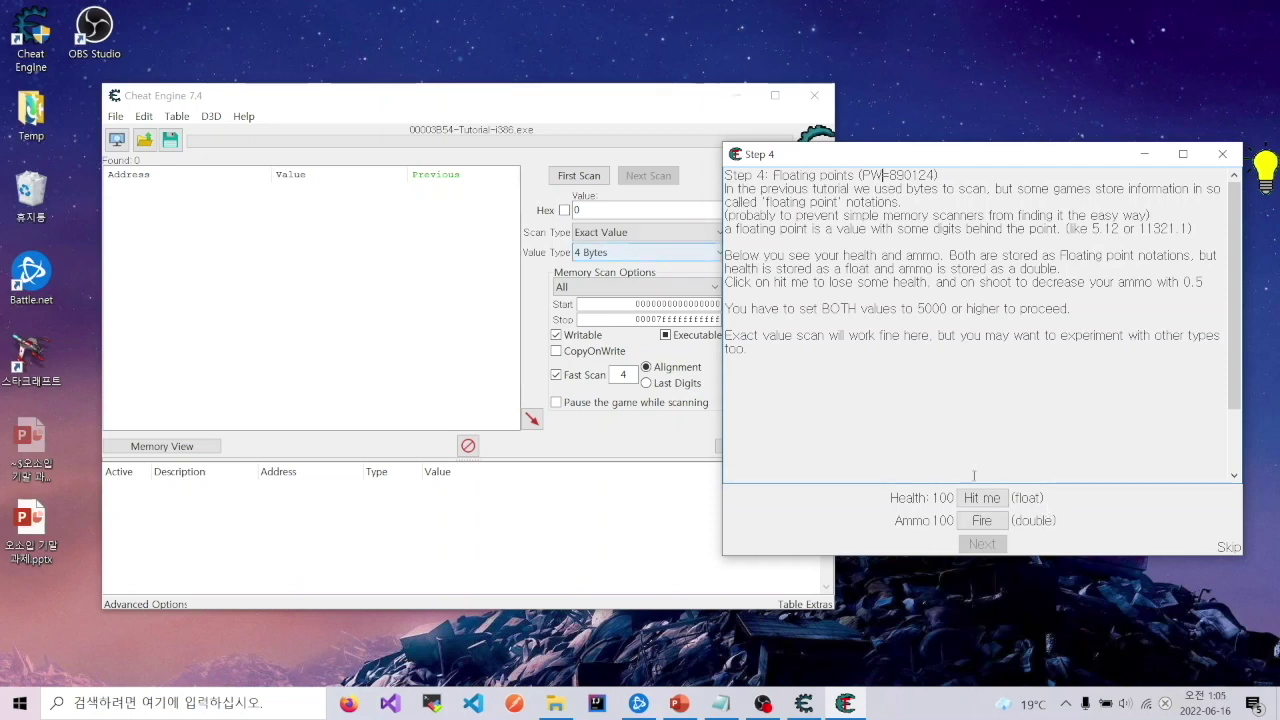
left_click(628, 178)
left_click(893, 455)
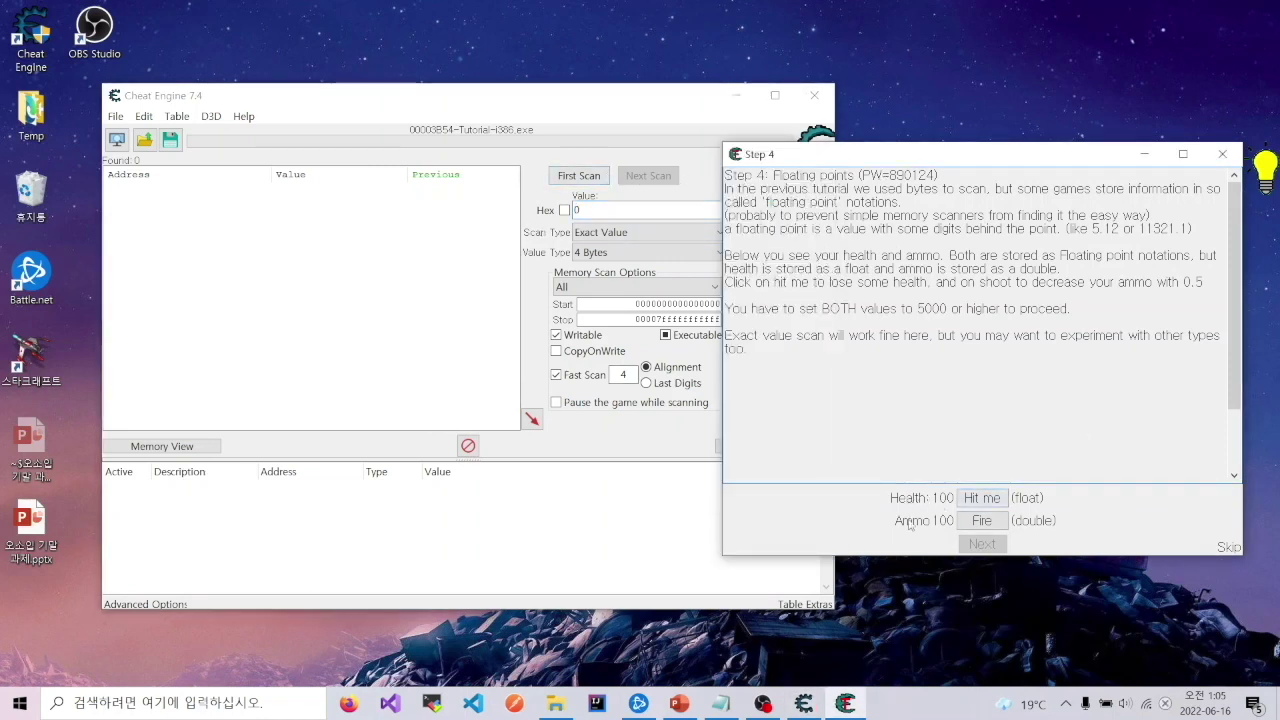
Run a first scan for the exact value 100 with the value type set to Float.
left_click(603, 233)
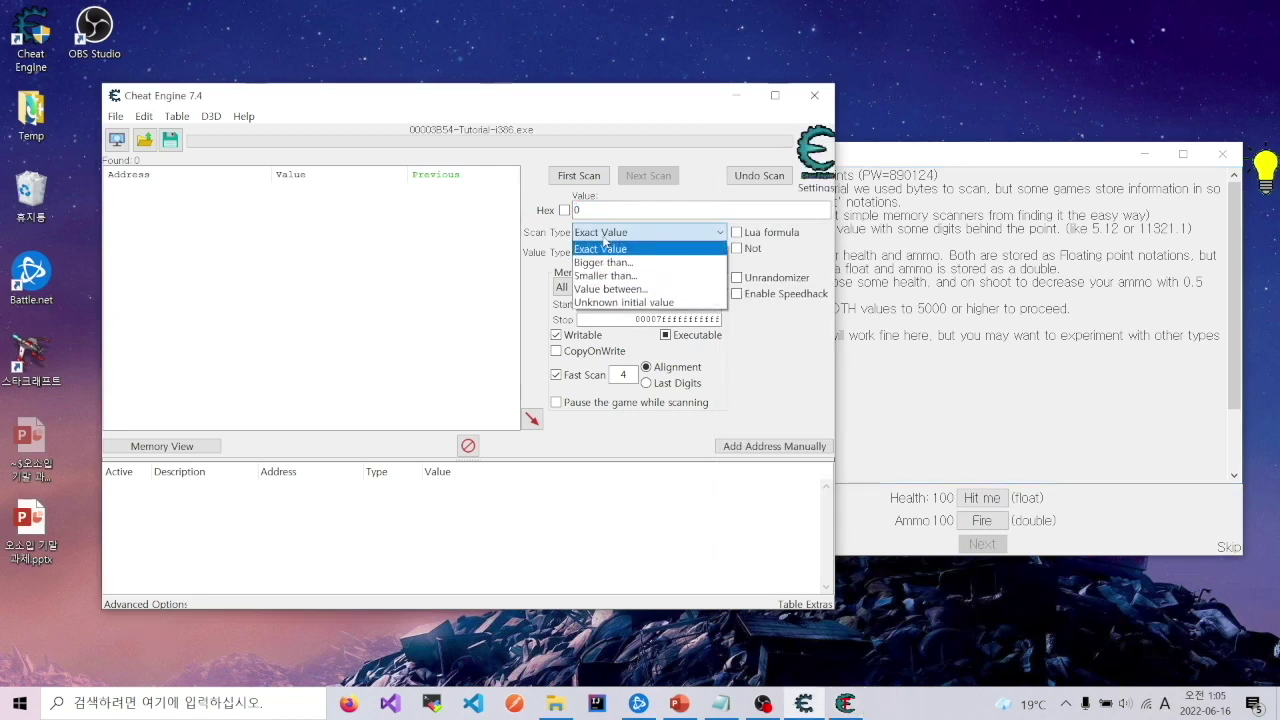
left_click(604, 247)
left_click(612, 256)
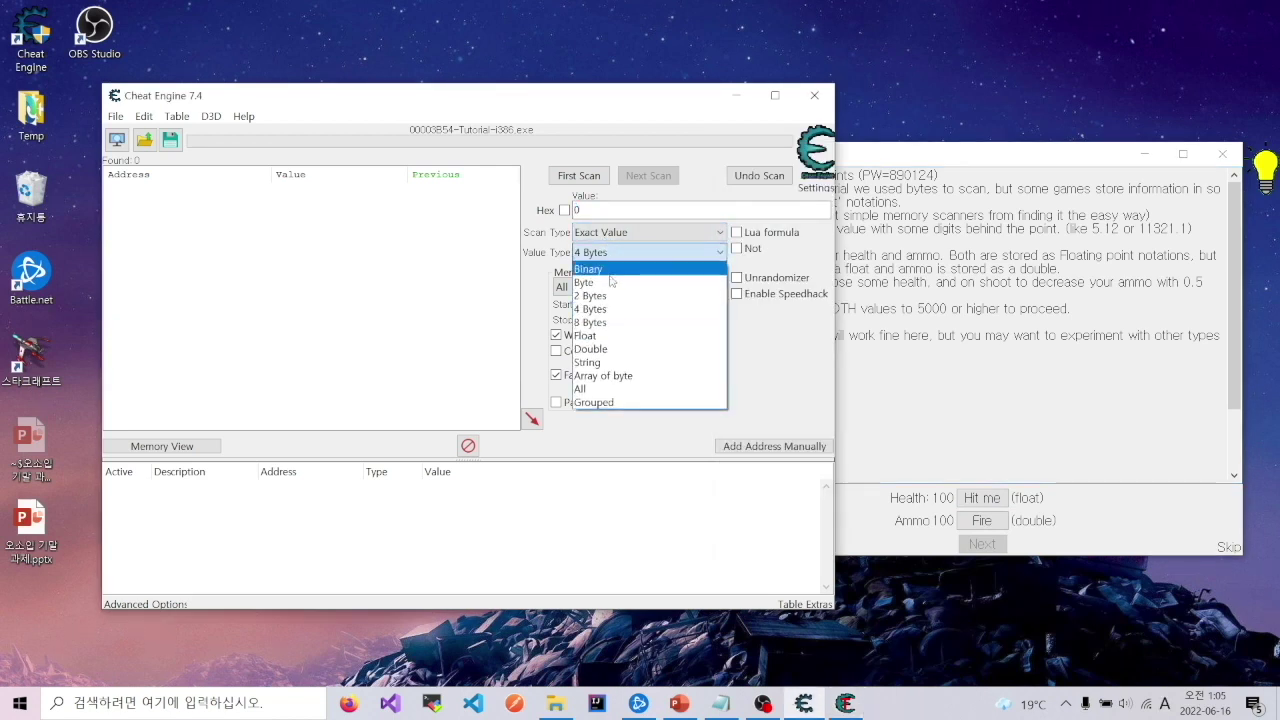
left_click(607, 338)
double_click(636, 208)
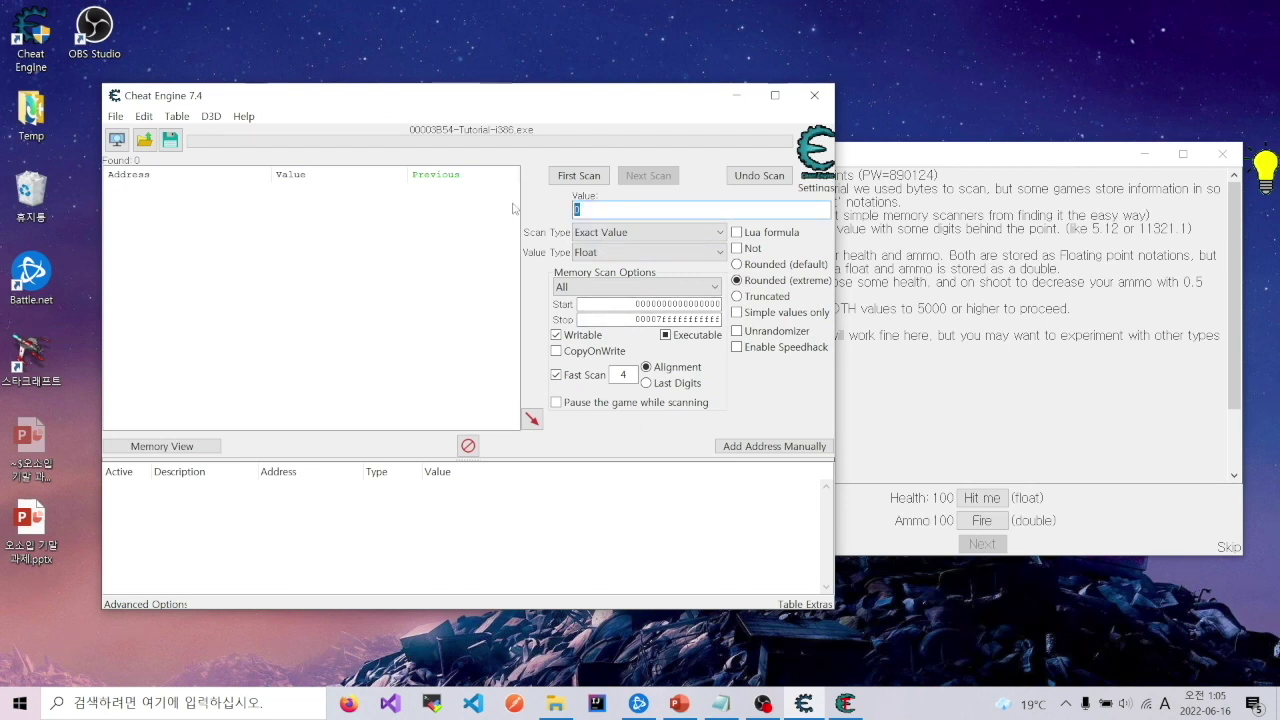
type("100")
left_click(603, 176)
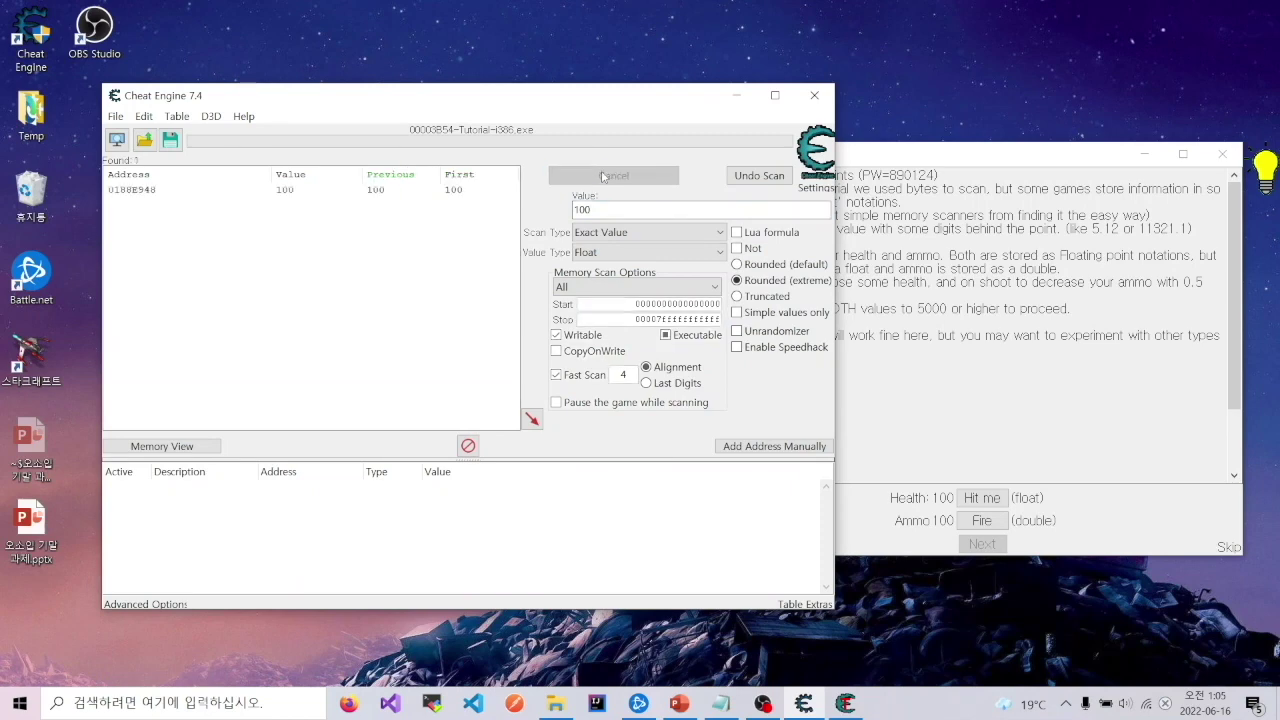
Change the value of the found Float health address to 5000.
left_click(278, 193)
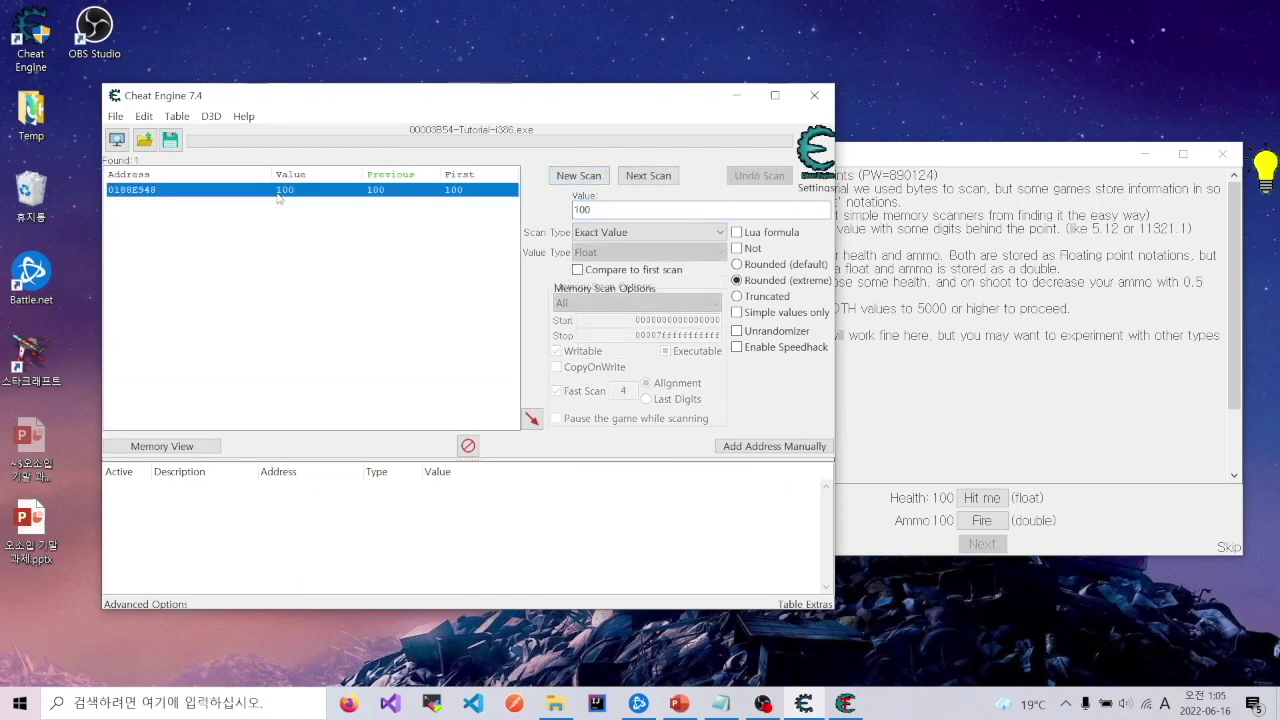
right_click(278, 197)
left_click(369, 221)
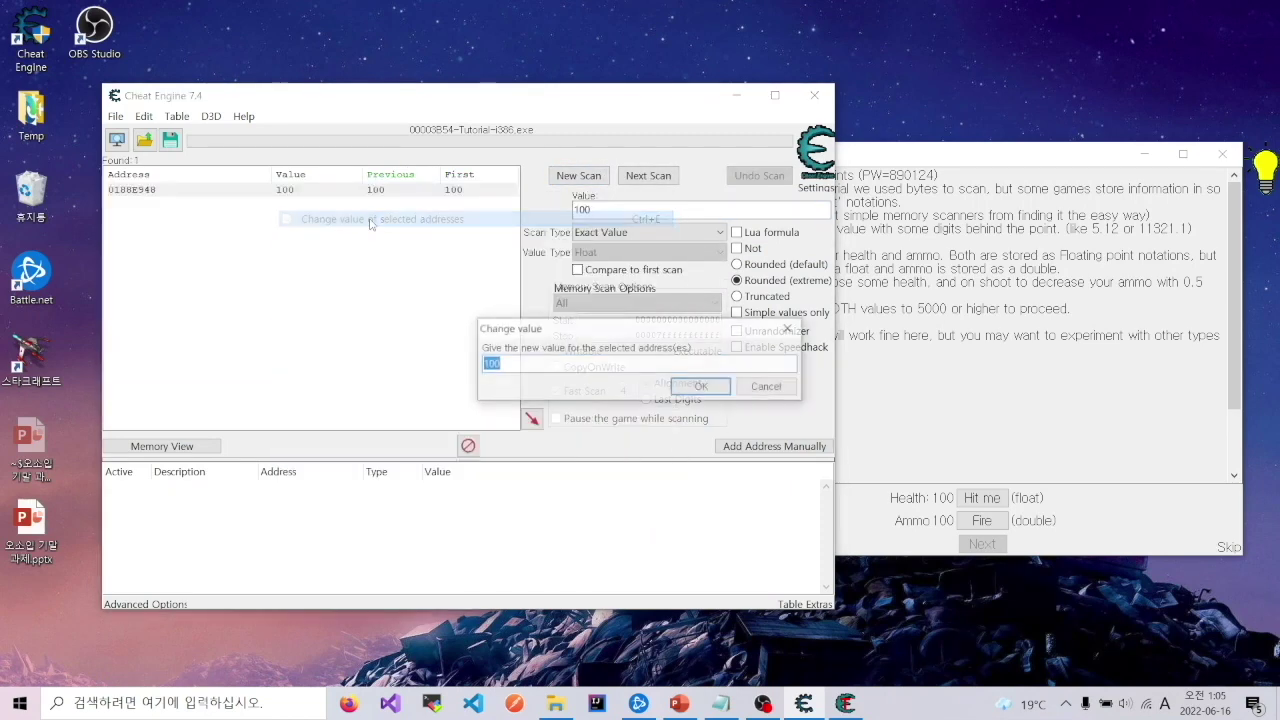
type("500")
key("Return")
left_click(1016, 354)
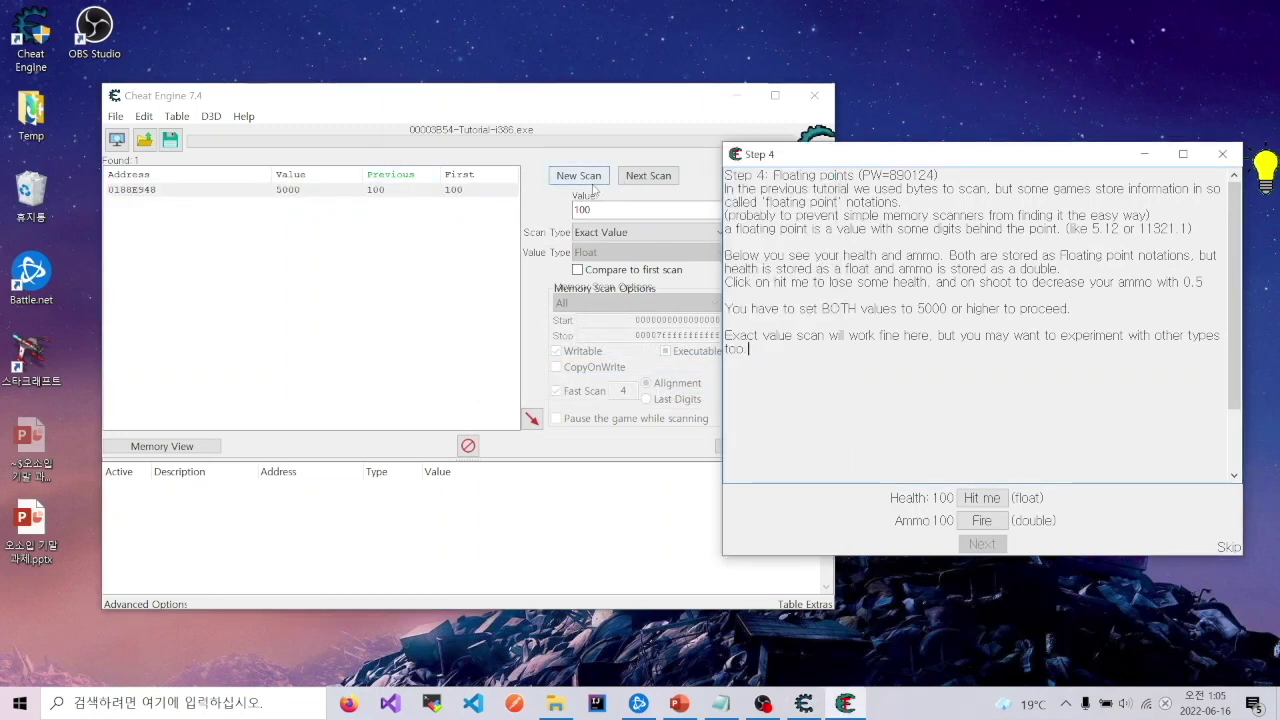
Start a new scan and run a first scan for the exact value 100 as Double.
left_click(578, 175)
left_click(975, 361)
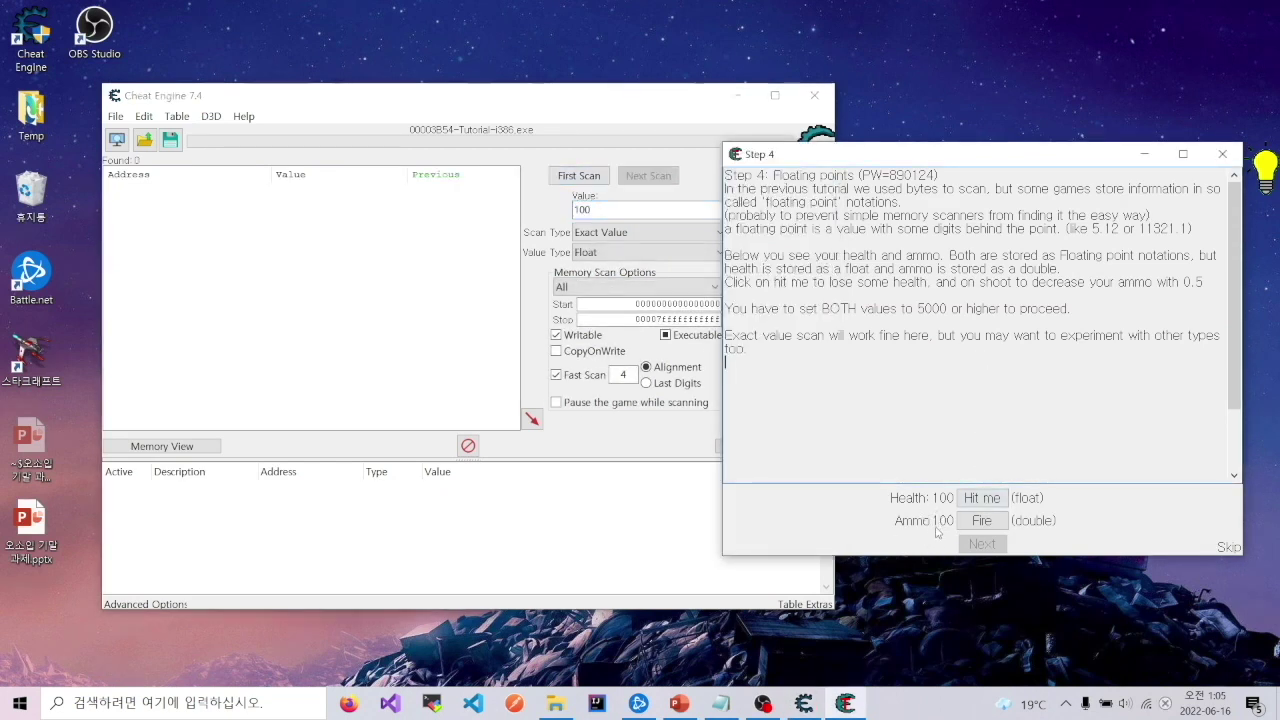
left_click(571, 218)
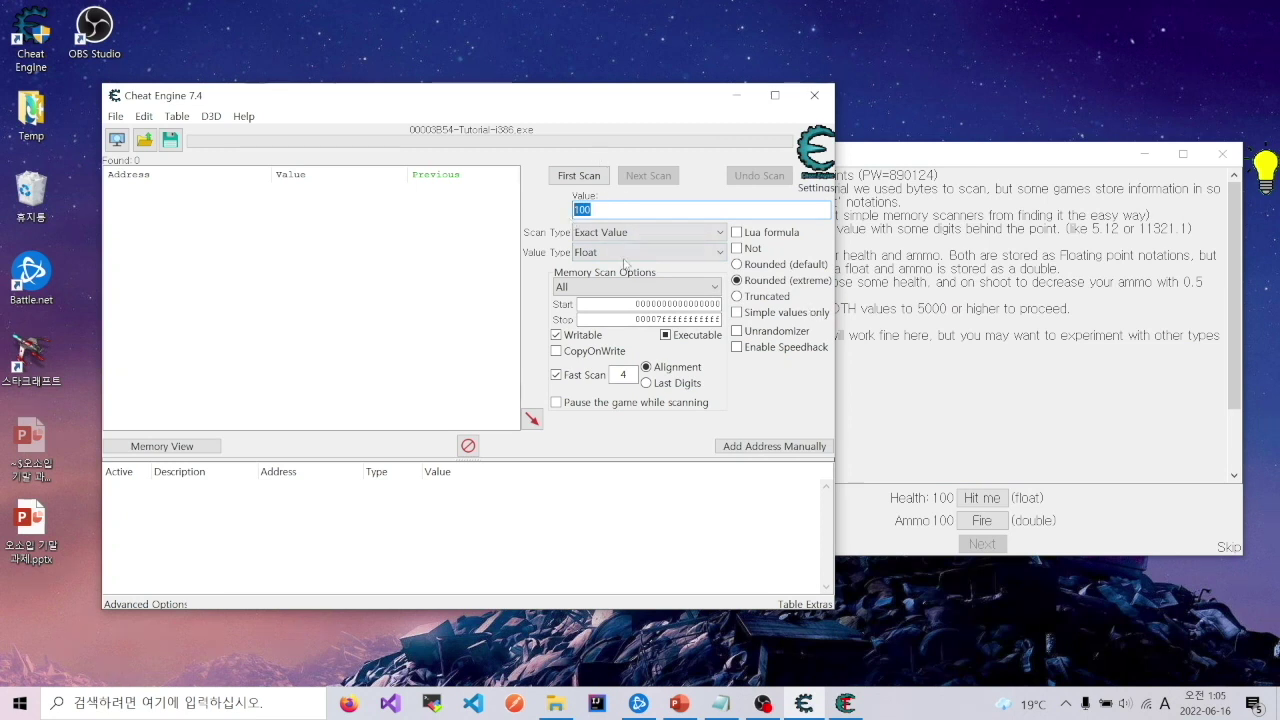
left_click(583, 177)
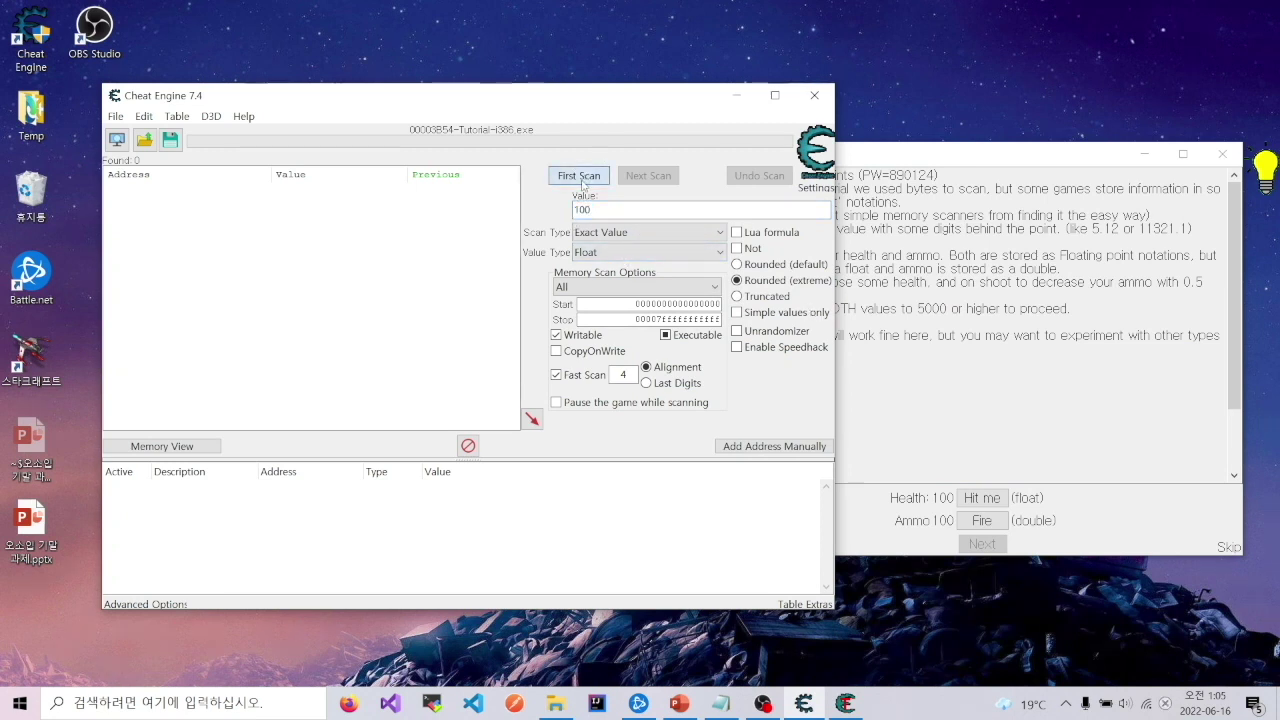
left_click(630, 253)
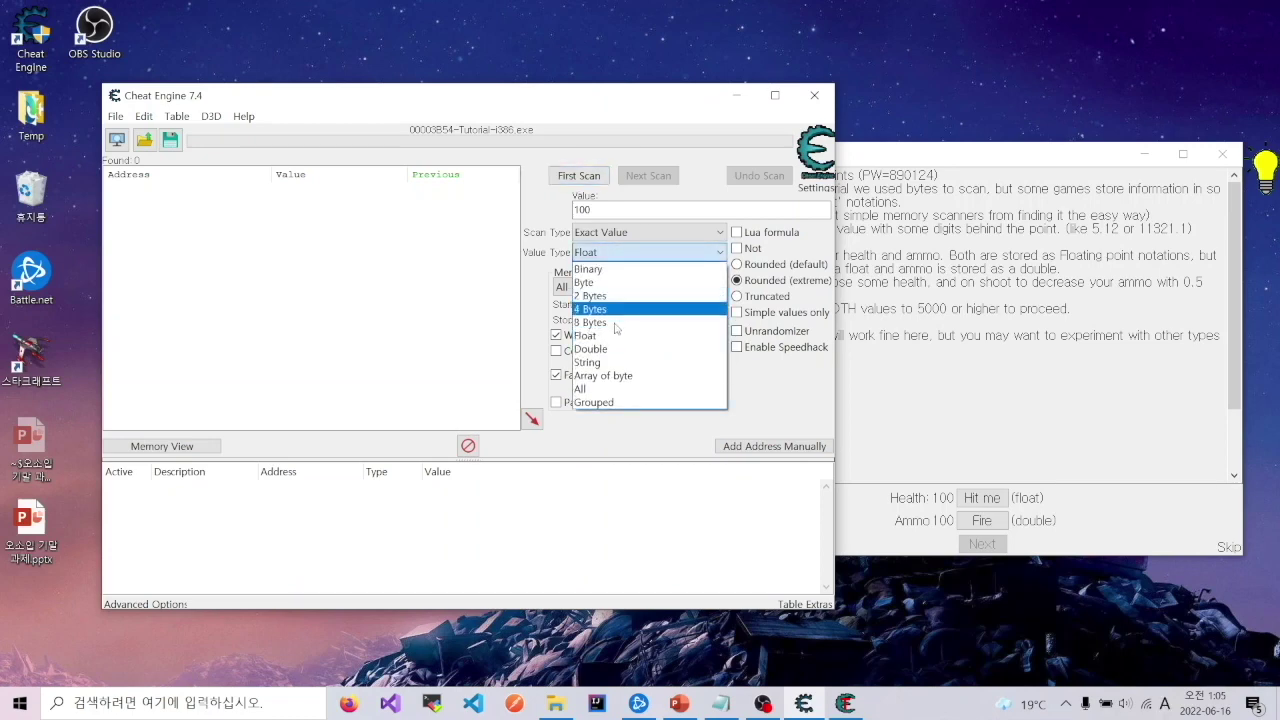
left_click(612, 350)
left_click(578, 176)
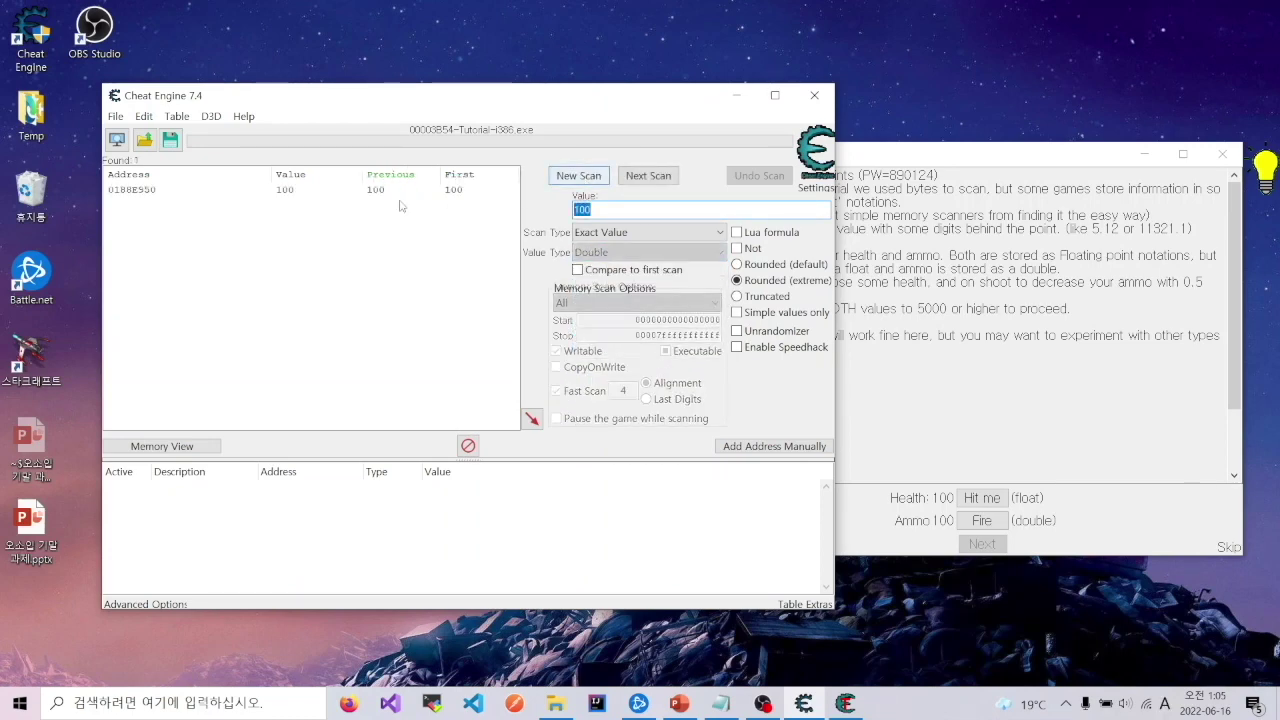
Change the value of the found Double ammo address to 5000.
left_click(337, 192)
right_click(287, 196)
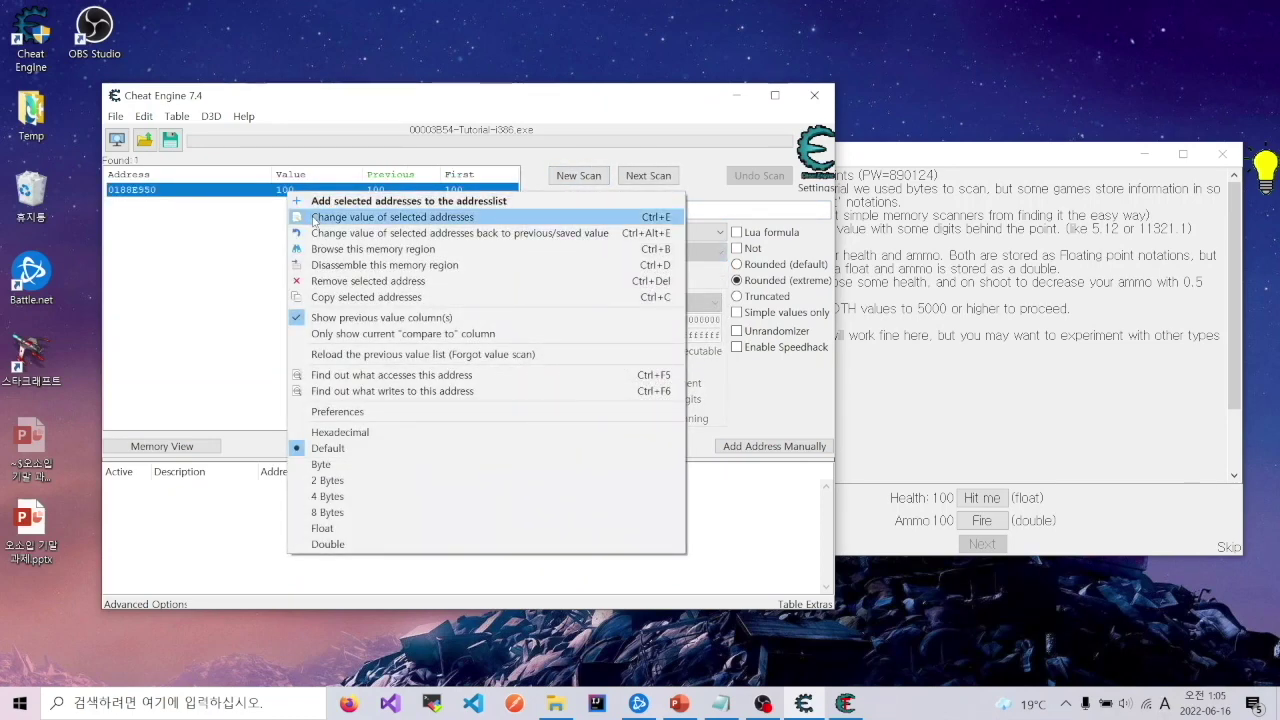
left_click(312, 217)
type("500")
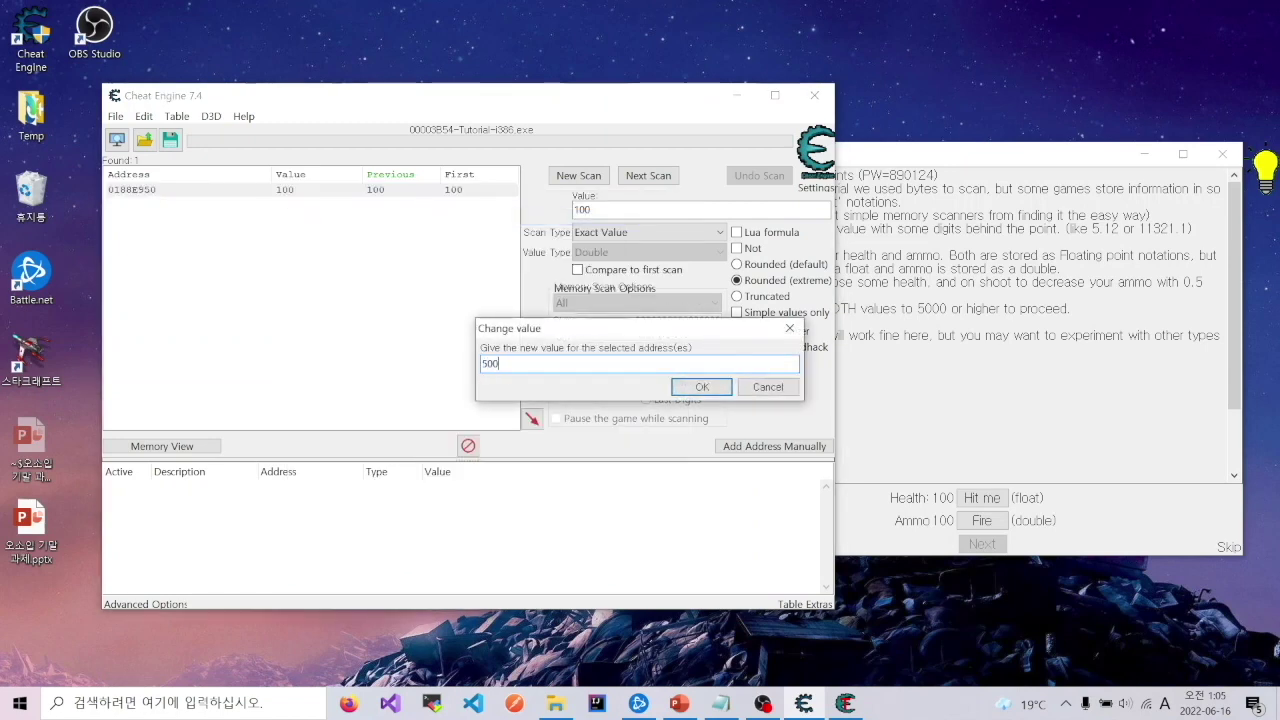
type("0")
key("Return")
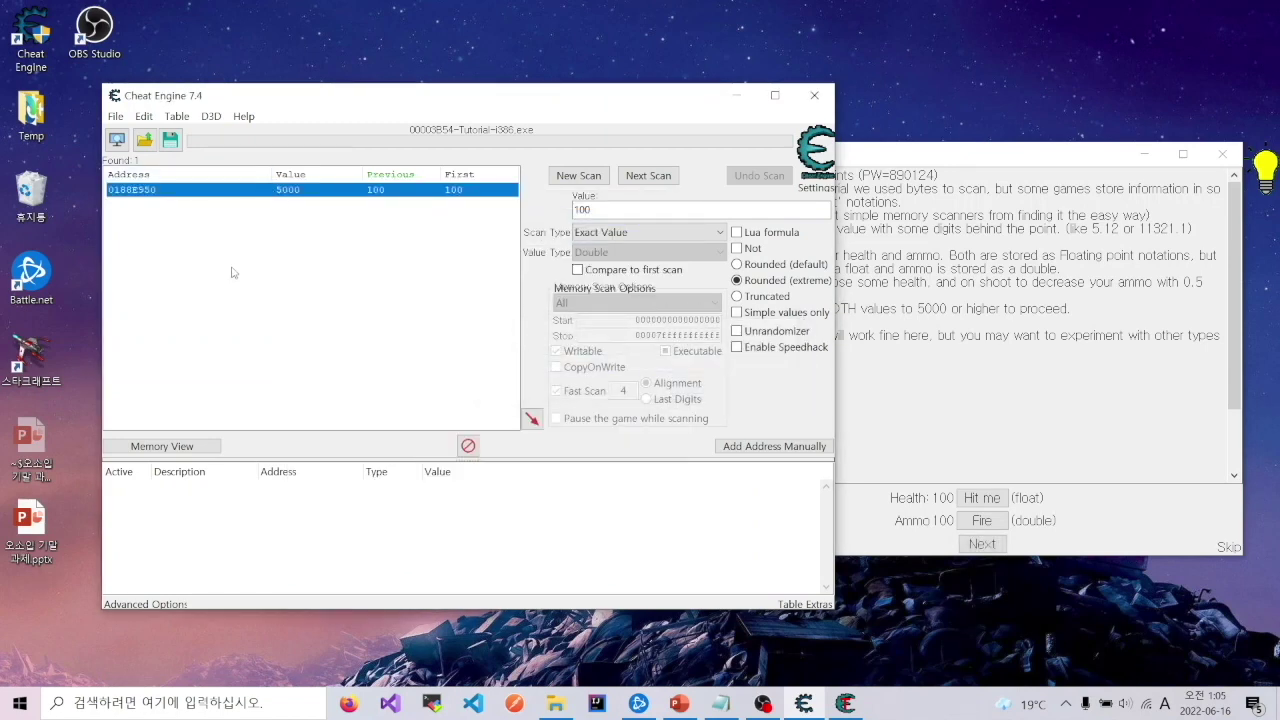
left_click(235, 272)
Fire repeatedly in Step 4 to check how the ammo value responds in the tutorial and the scan results.
left_click(980, 386)
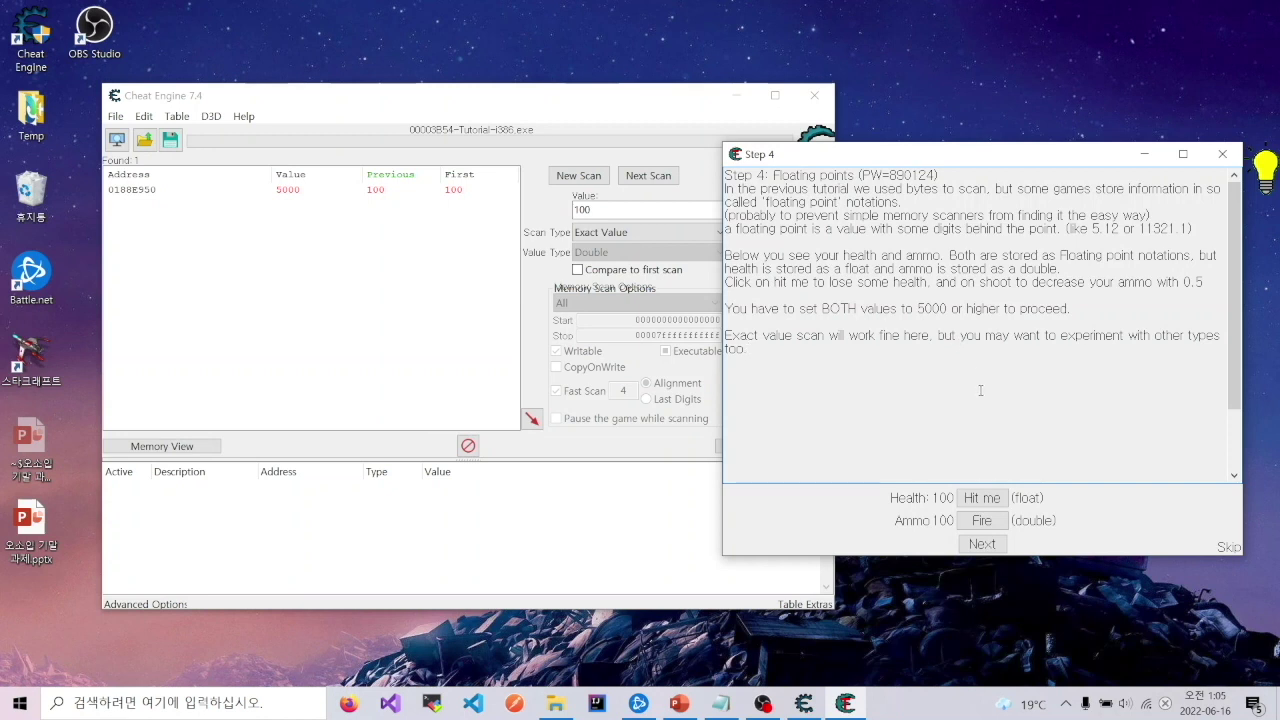
left_click(982, 521)
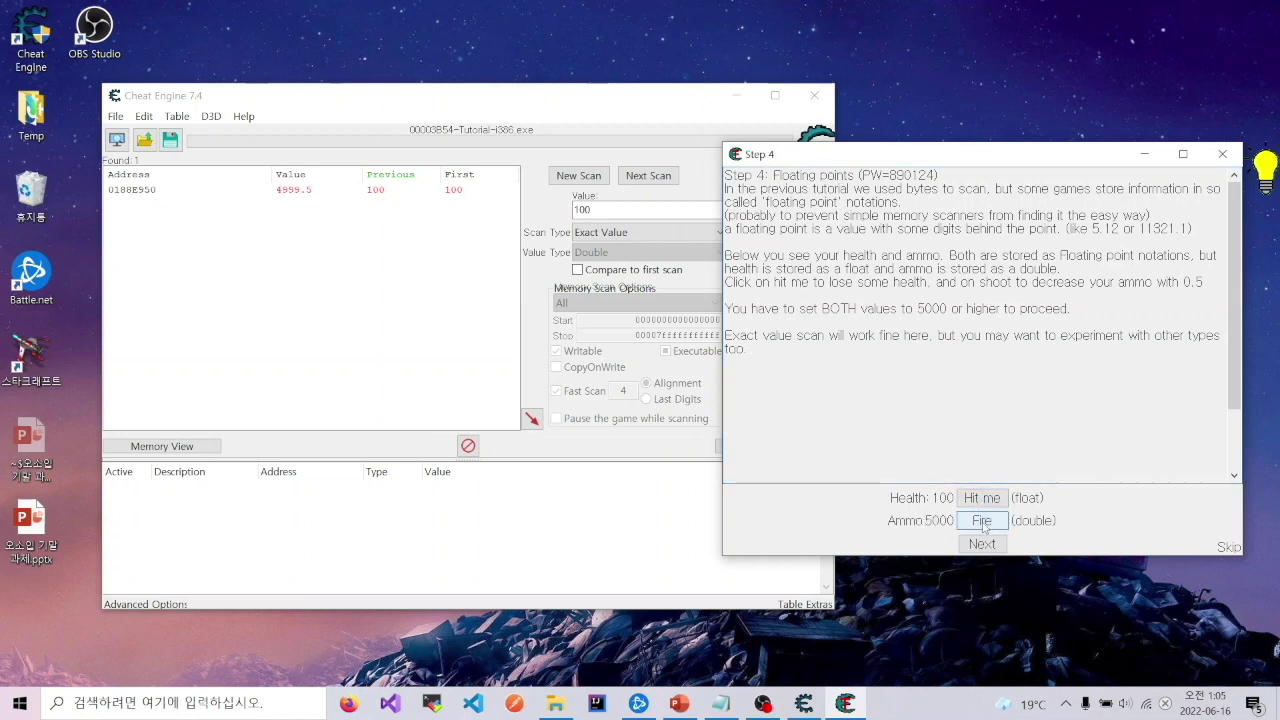
left_click(982, 523)
left_click(982, 523)
left_click(982, 523)
left_click(982, 523)
left_click(982, 523)
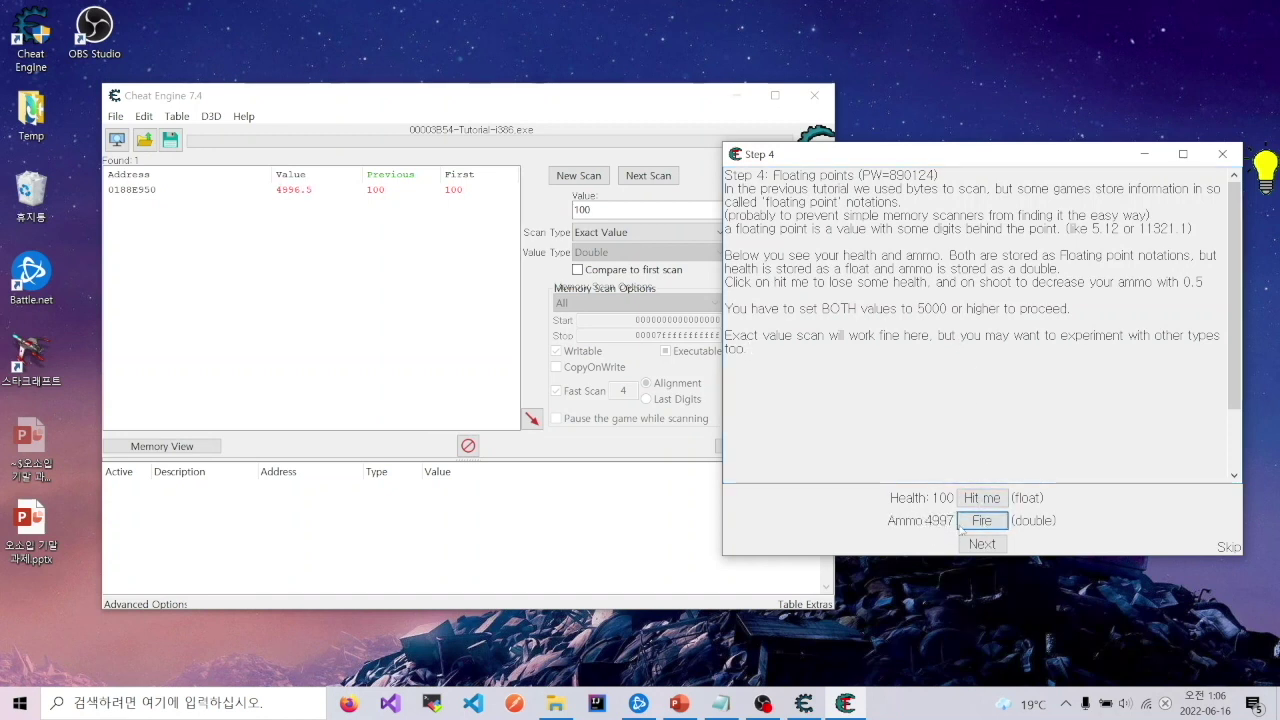
left_click(978, 525)
Advance the tutorial to Step 5 and enlarge its window so the full instructions fit.
left_click(982, 545)
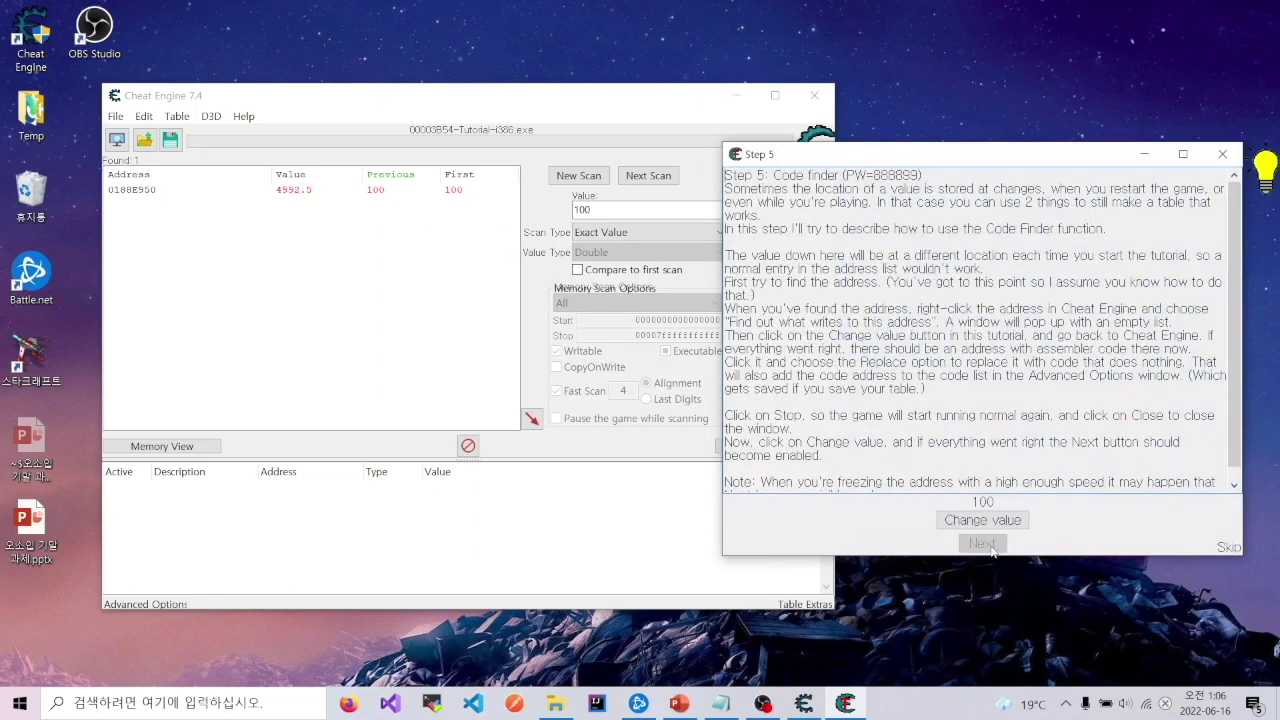
left_click(793, 428)
left_click_drag(918, 145, 905, 74)
Reset the results for a new scan and clear the search value.
left_click(562, 181)
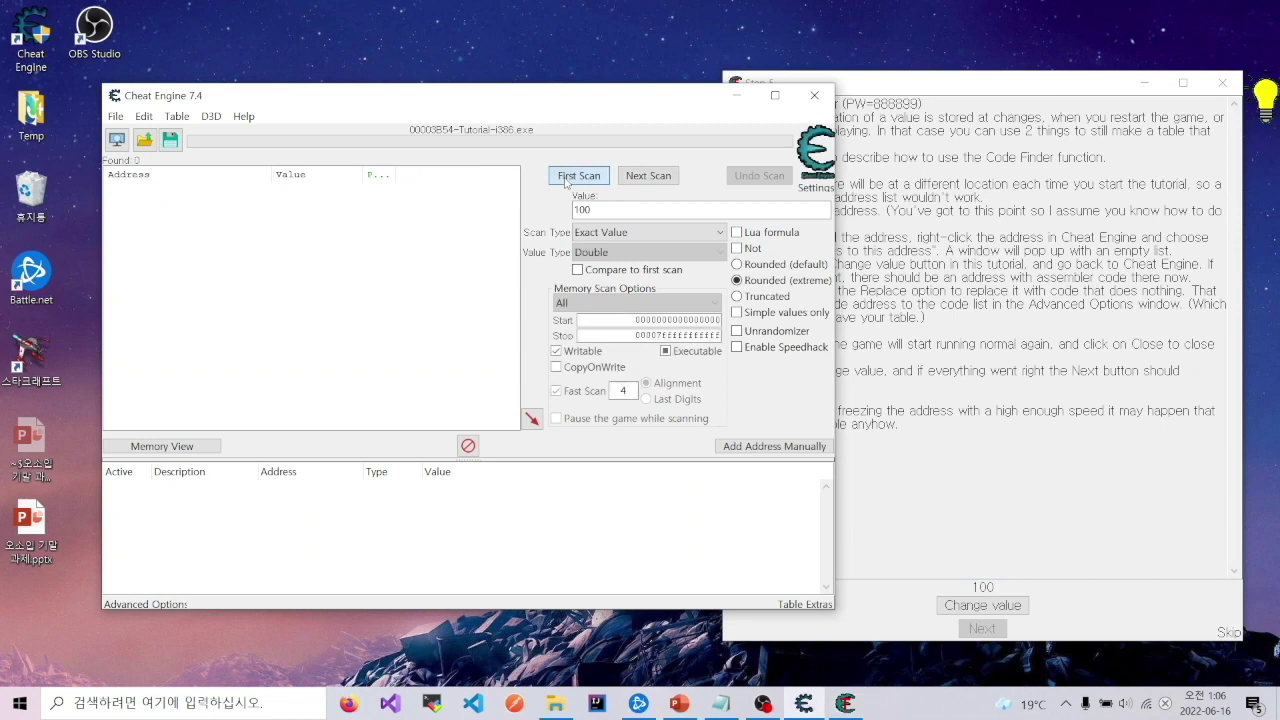
key("BackSpace")
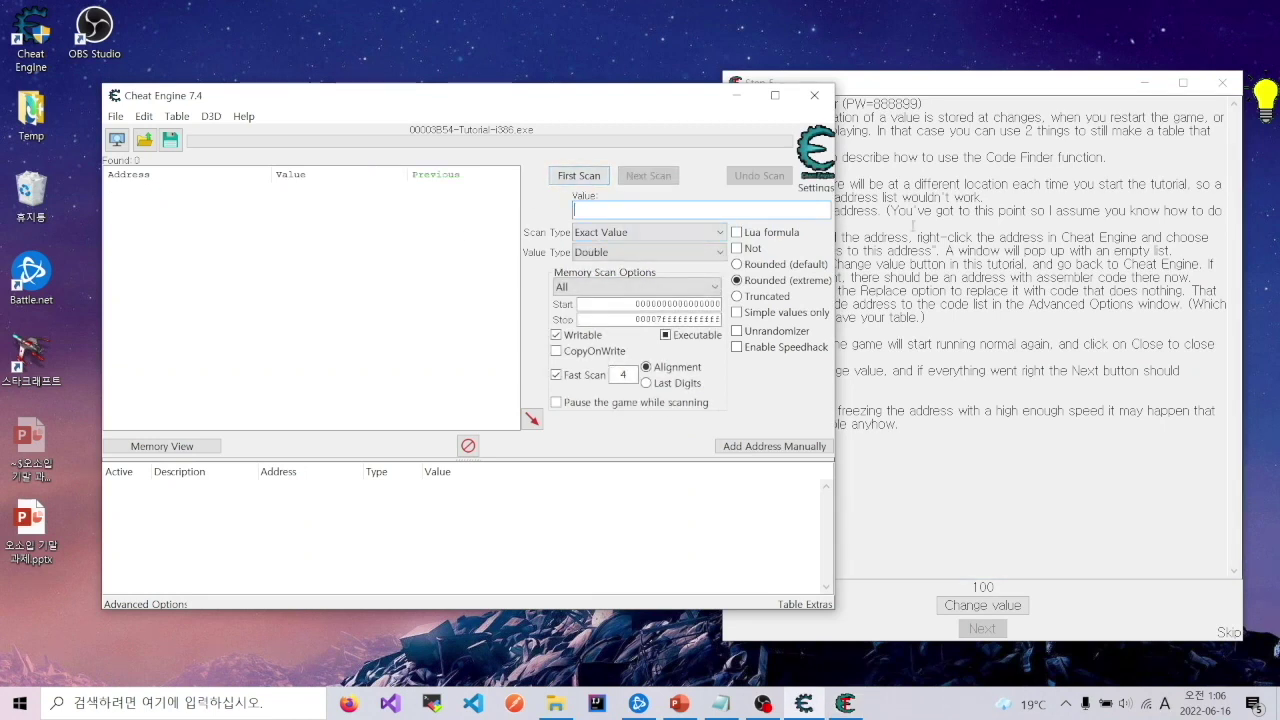
left_click(932, 211)
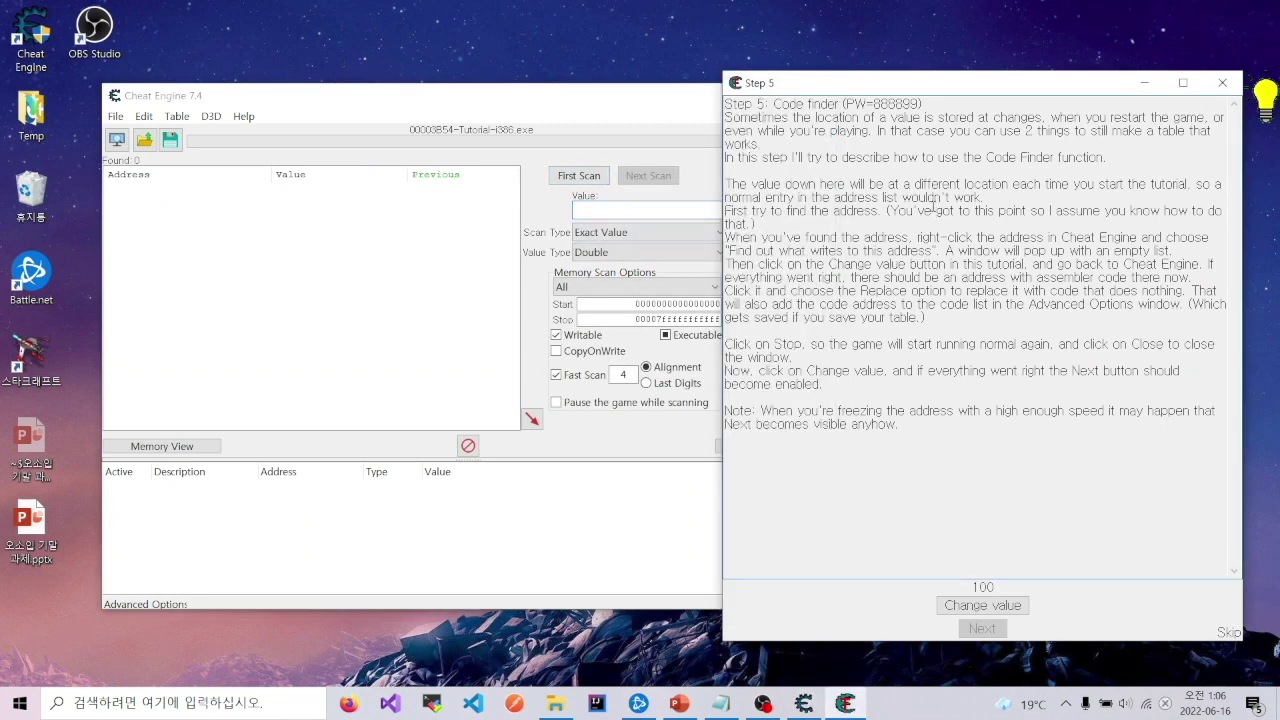
Change the Step 5 value in the tutorial several times to produce a new number.
left_click(978, 608)
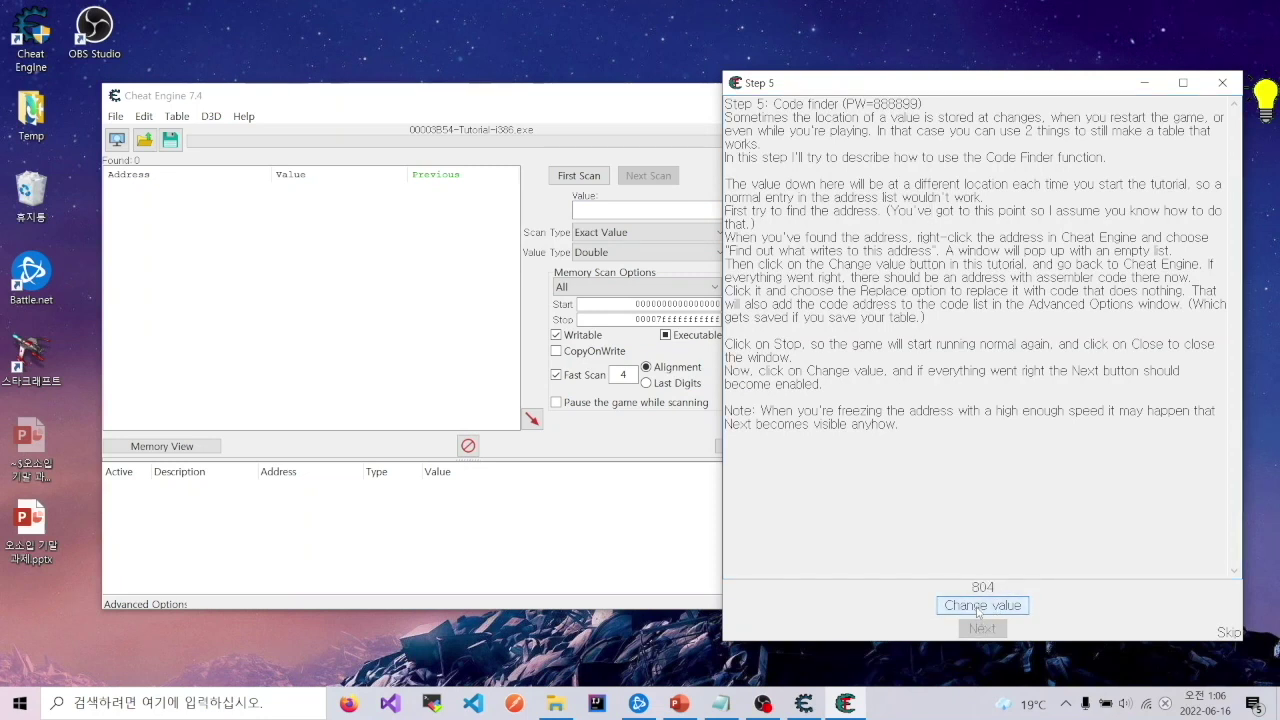
left_click(978, 608)
left_click(978, 608)
left_click(978, 608)
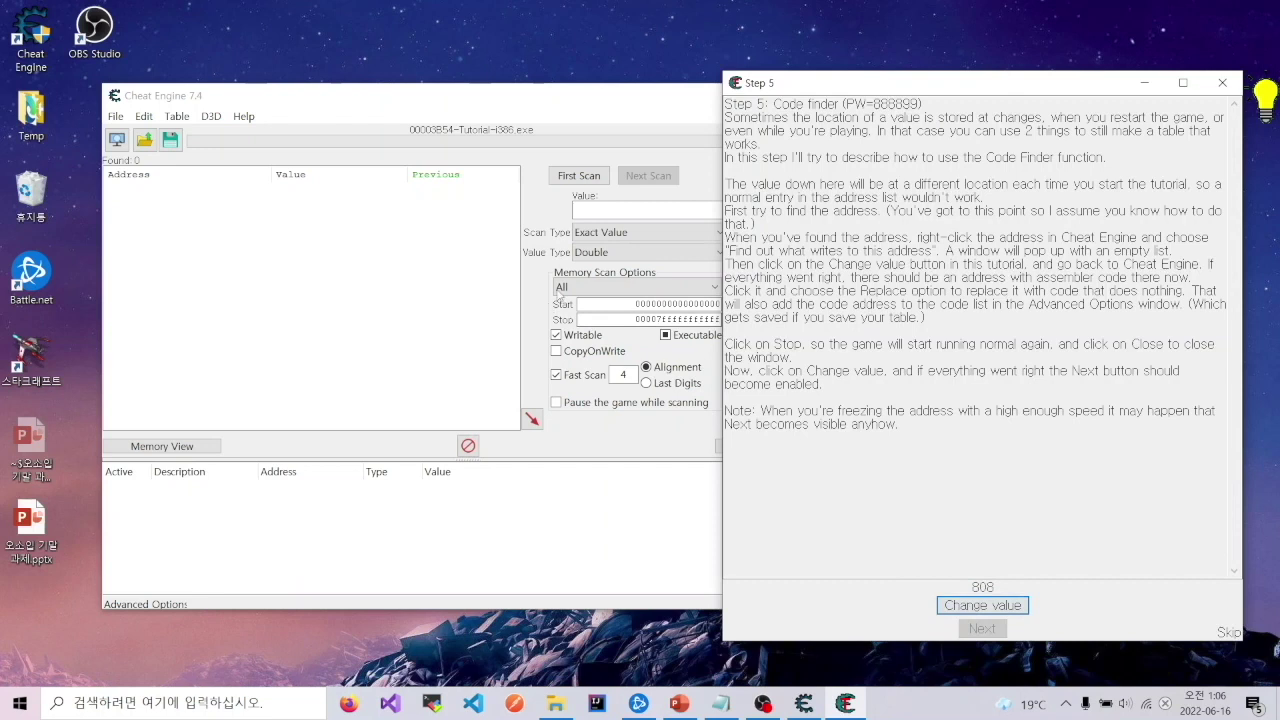
Run a first scan for the exact value 808 with the Double value type.
left_click(596, 213)
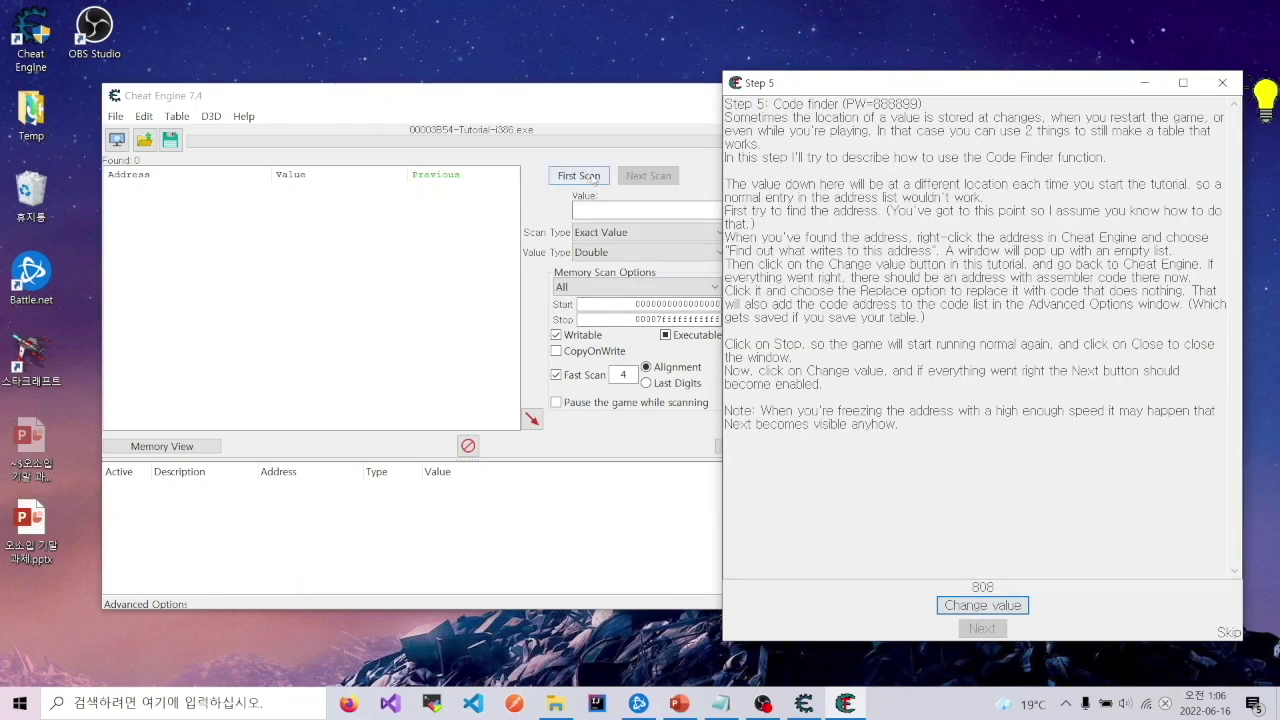
left_click(598, 212)
type("808")
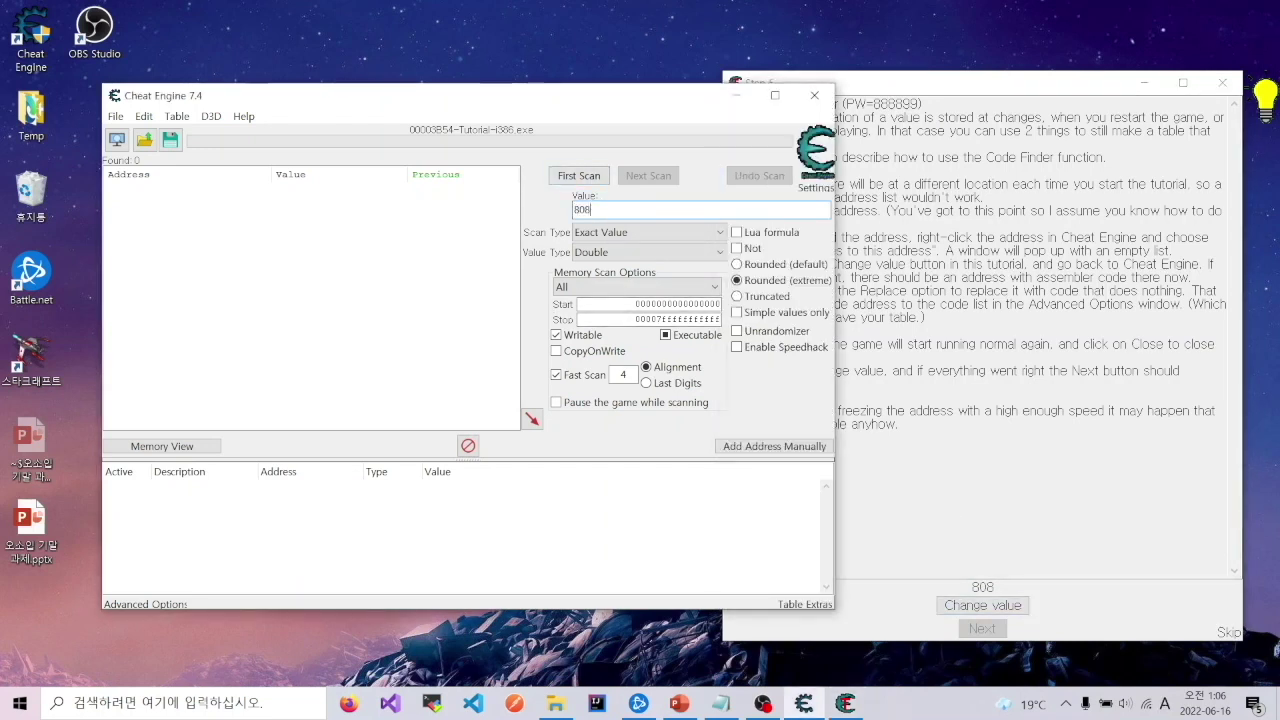
left_click(603, 175)
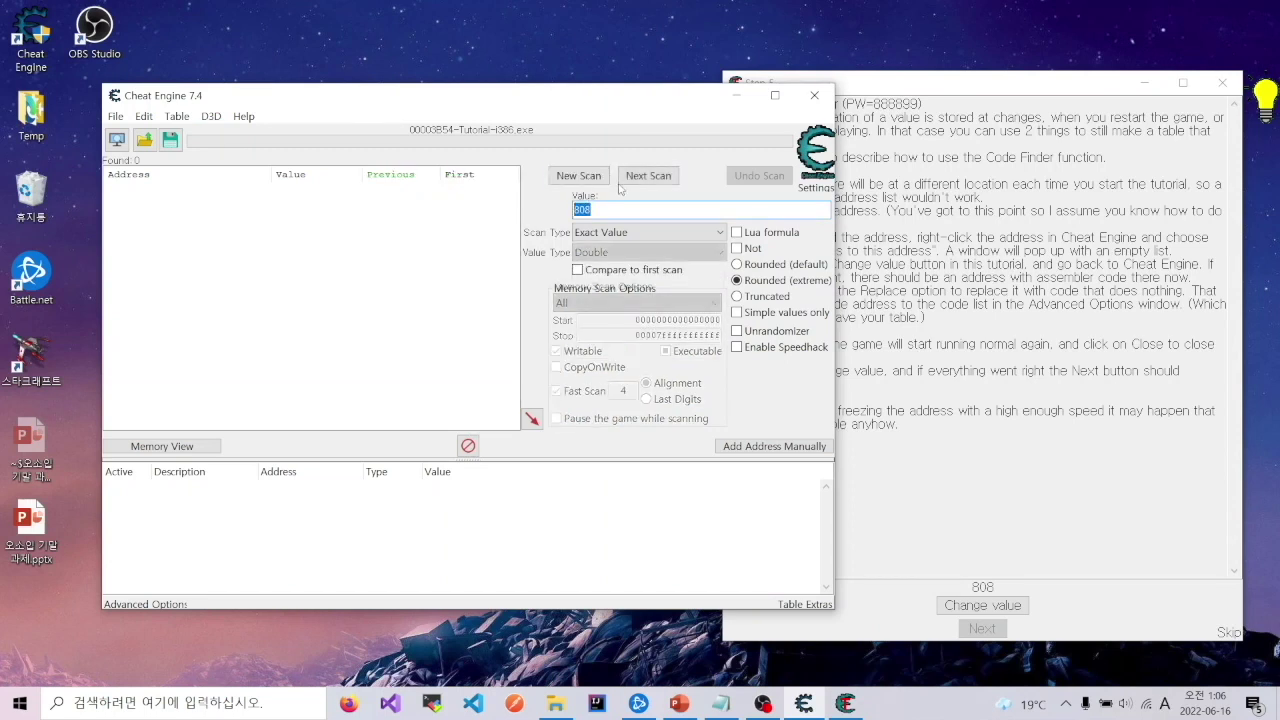
Start a new scan and run a first scan for the exact value 808 with the 4 Bytes value type.
left_click(597, 177)
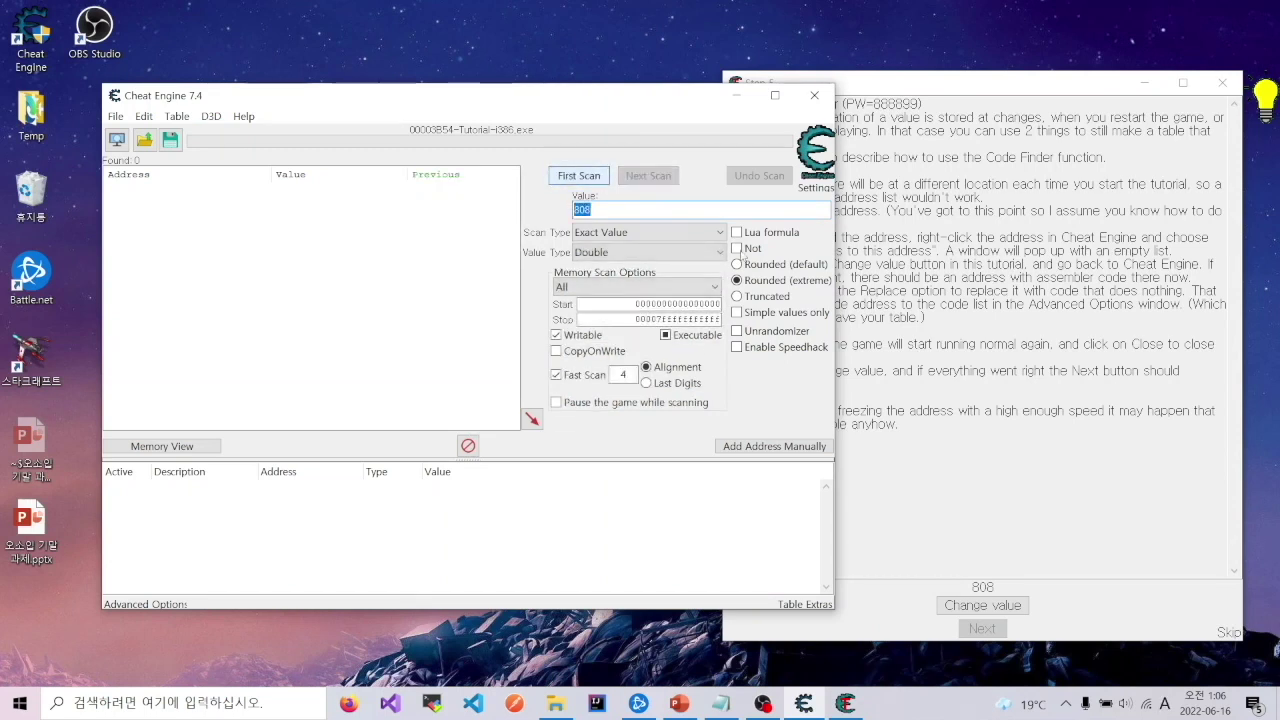
left_click(640, 251)
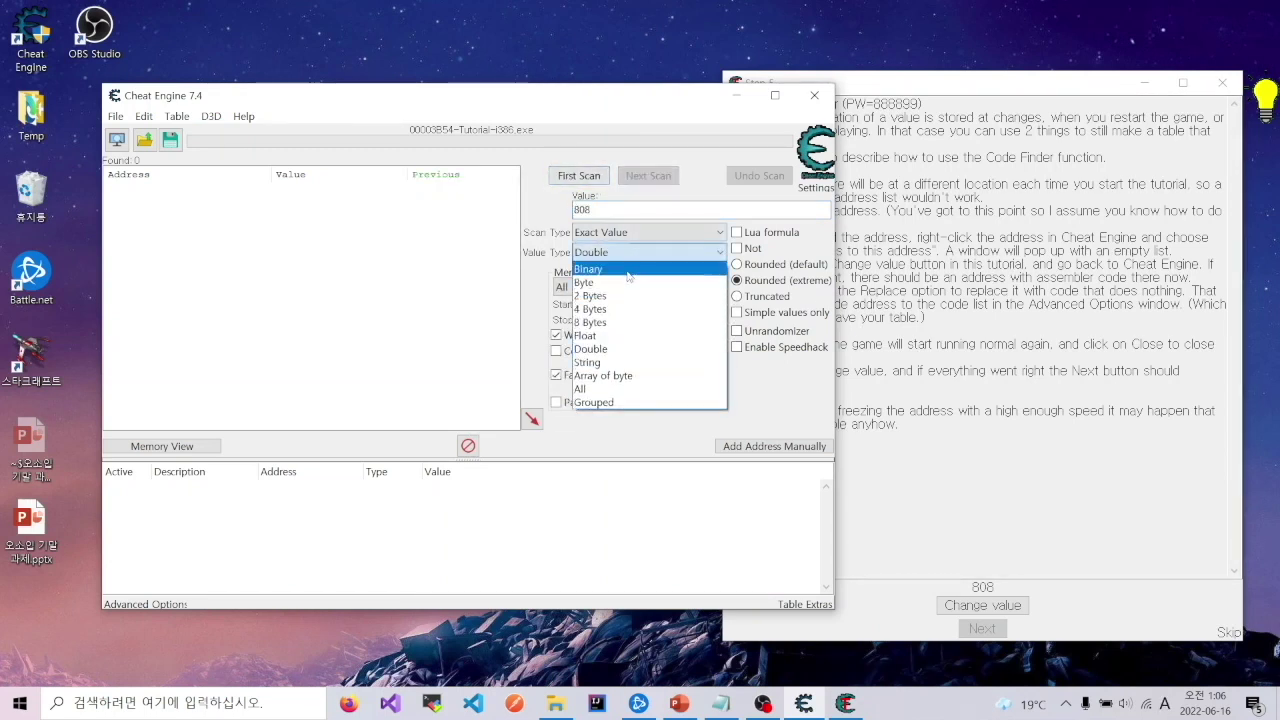
left_click(590, 309)
left_click(579, 175)
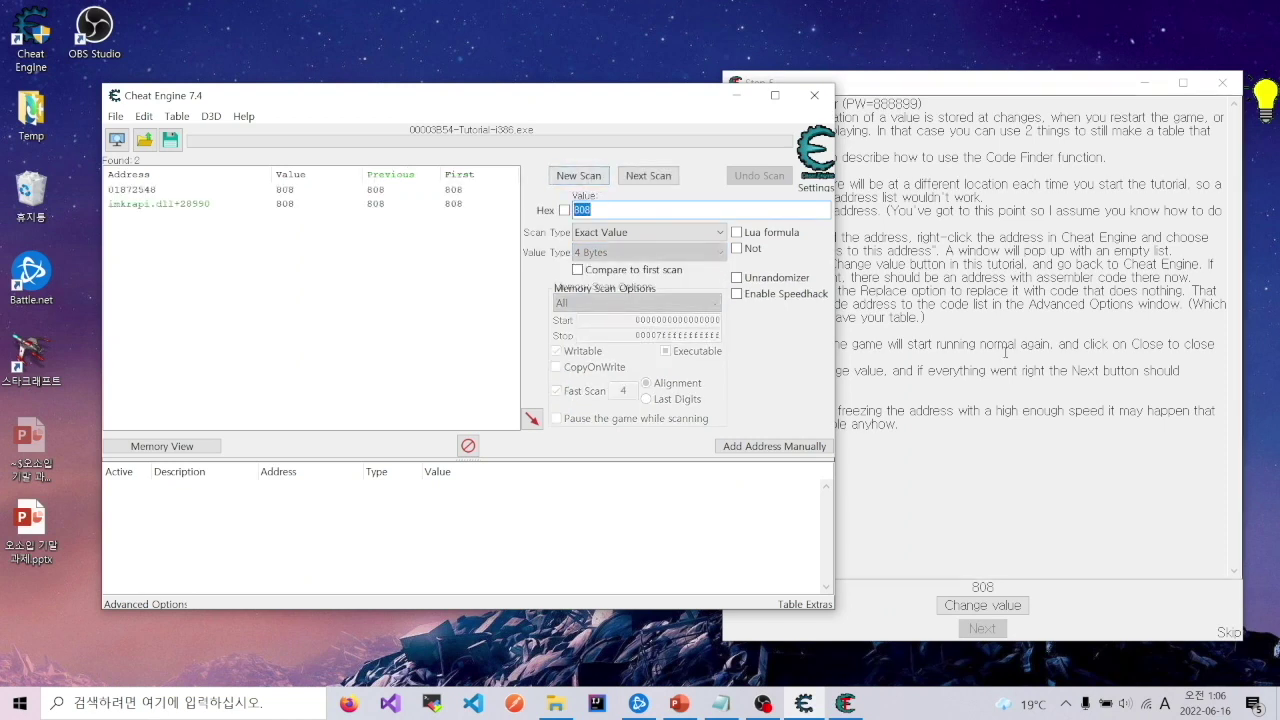
Change the Step 5 value in the tutorial and run a next scan for the exact value 992.
left_click(871, 289)
left_click(983, 605)
left_click(551, 197)
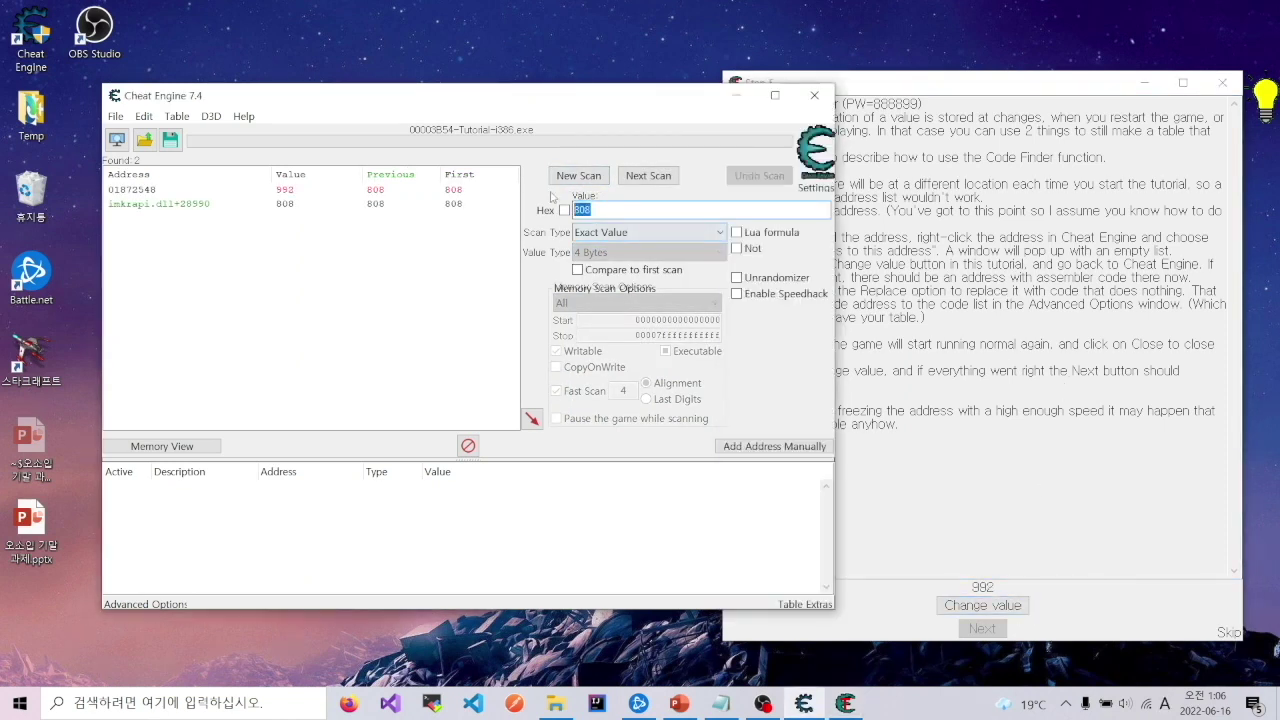
type("992")
key("Return")
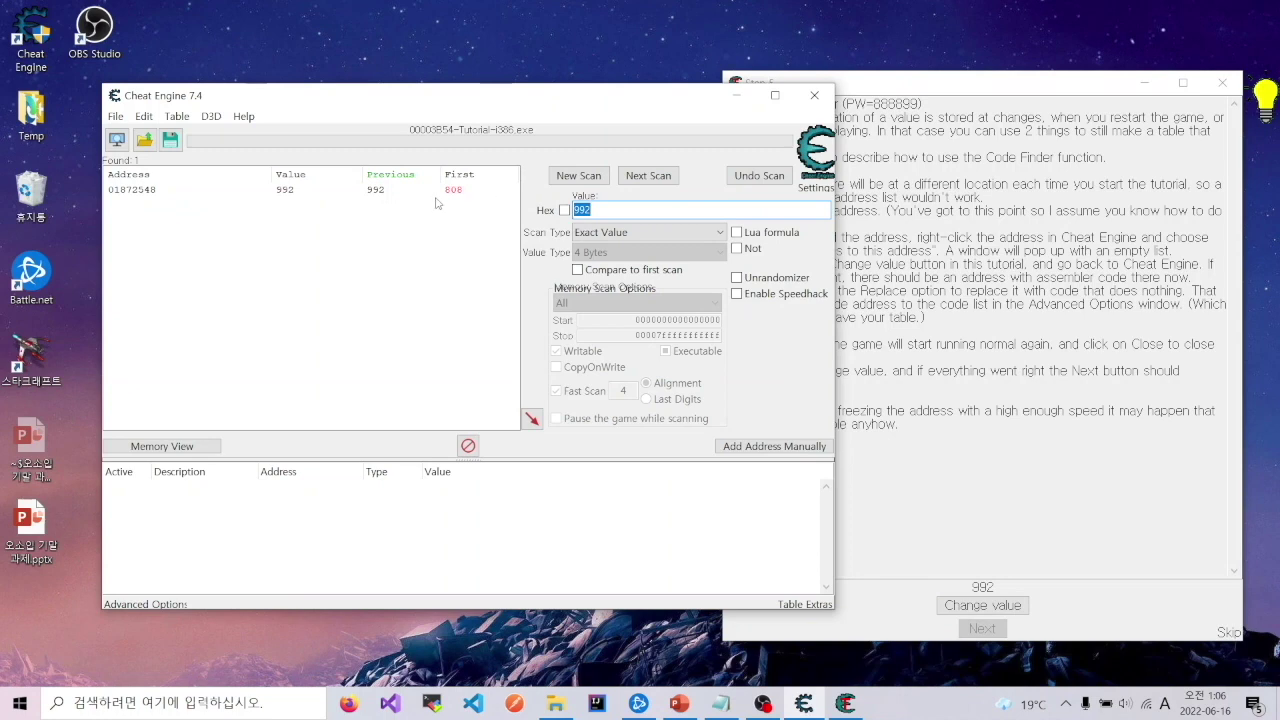
Find out what writes to the remaining found address, agreeing to attach the debugger to the tutorial process.
left_click(403, 190)
right_click(270, 197)
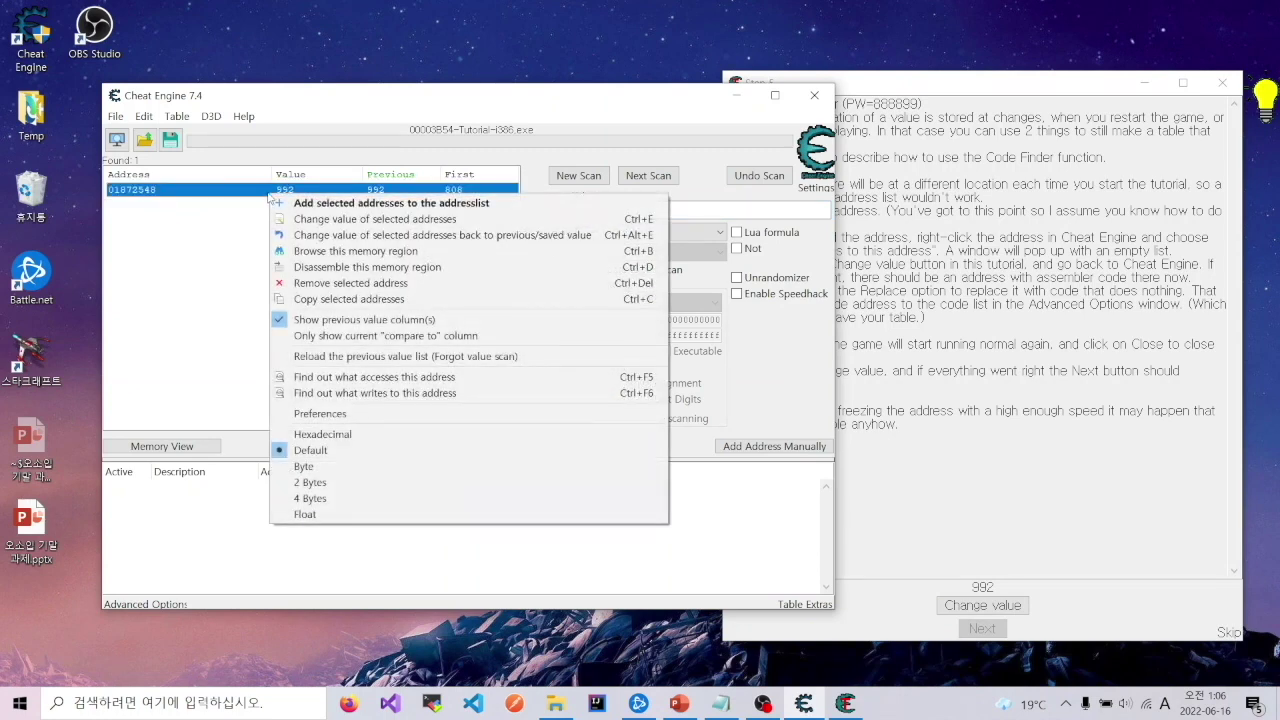
left_click(424, 397)
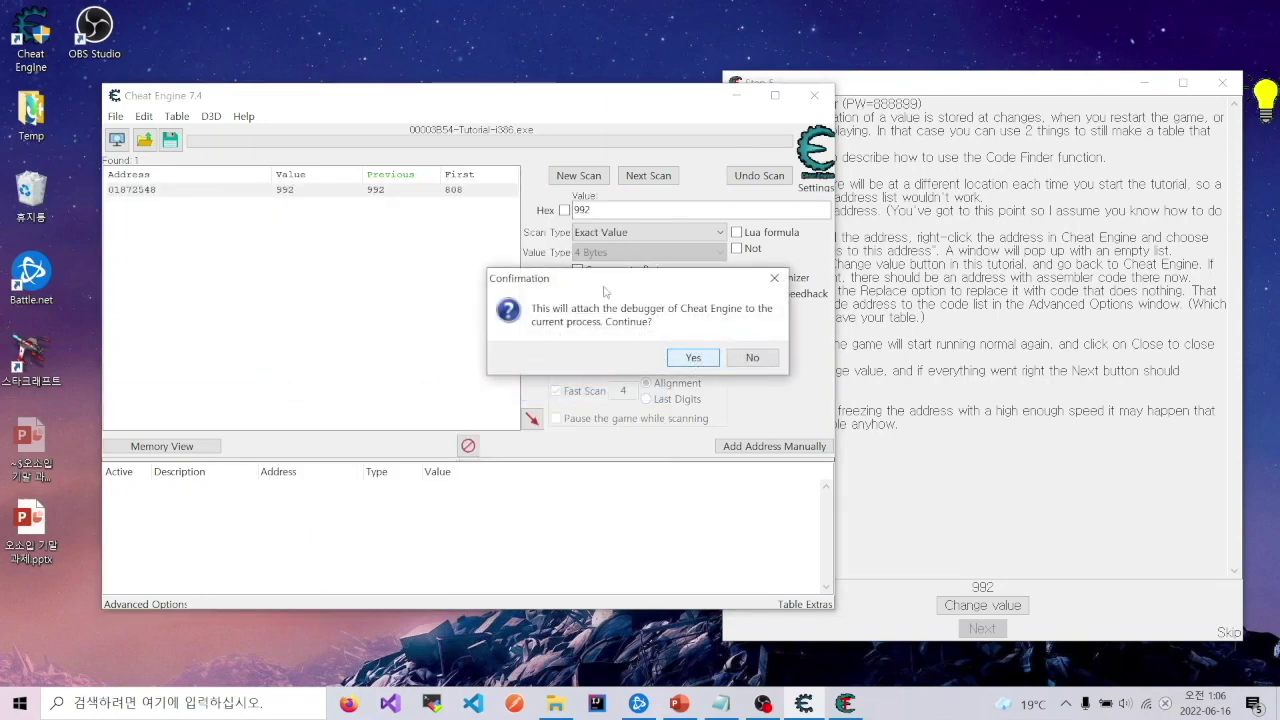
left_click(836, 80)
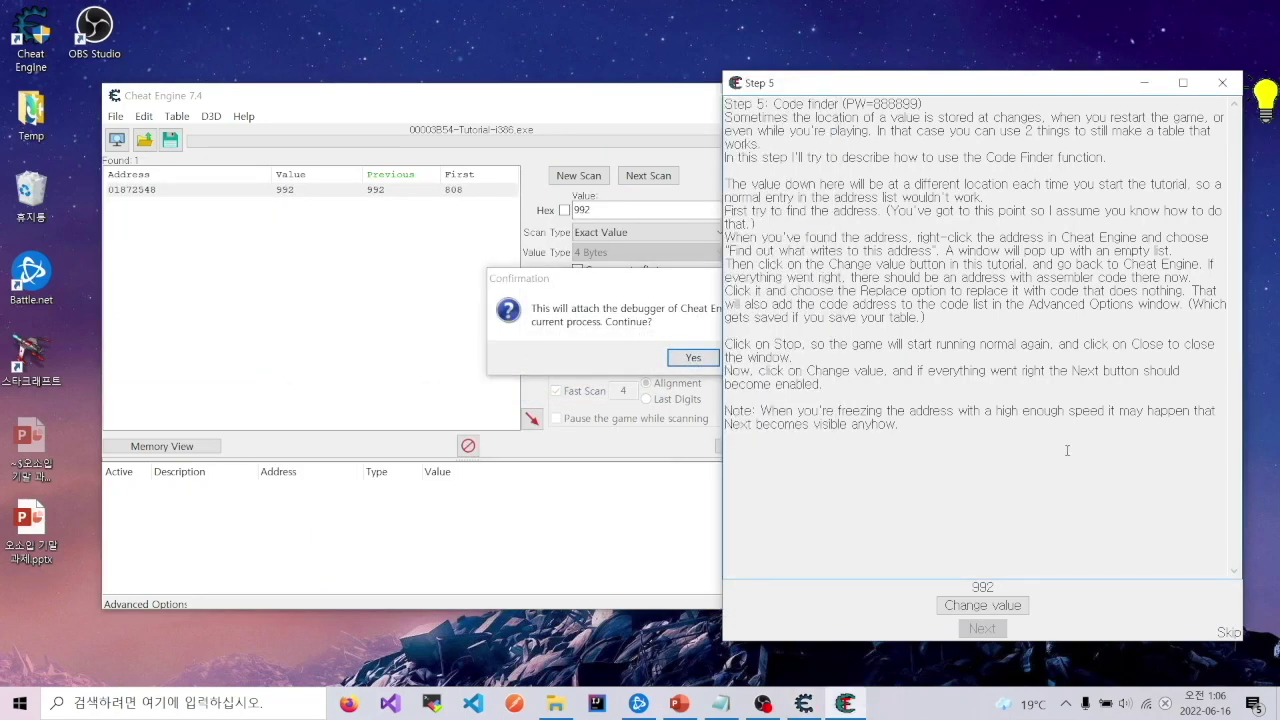
left_click(596, 344)
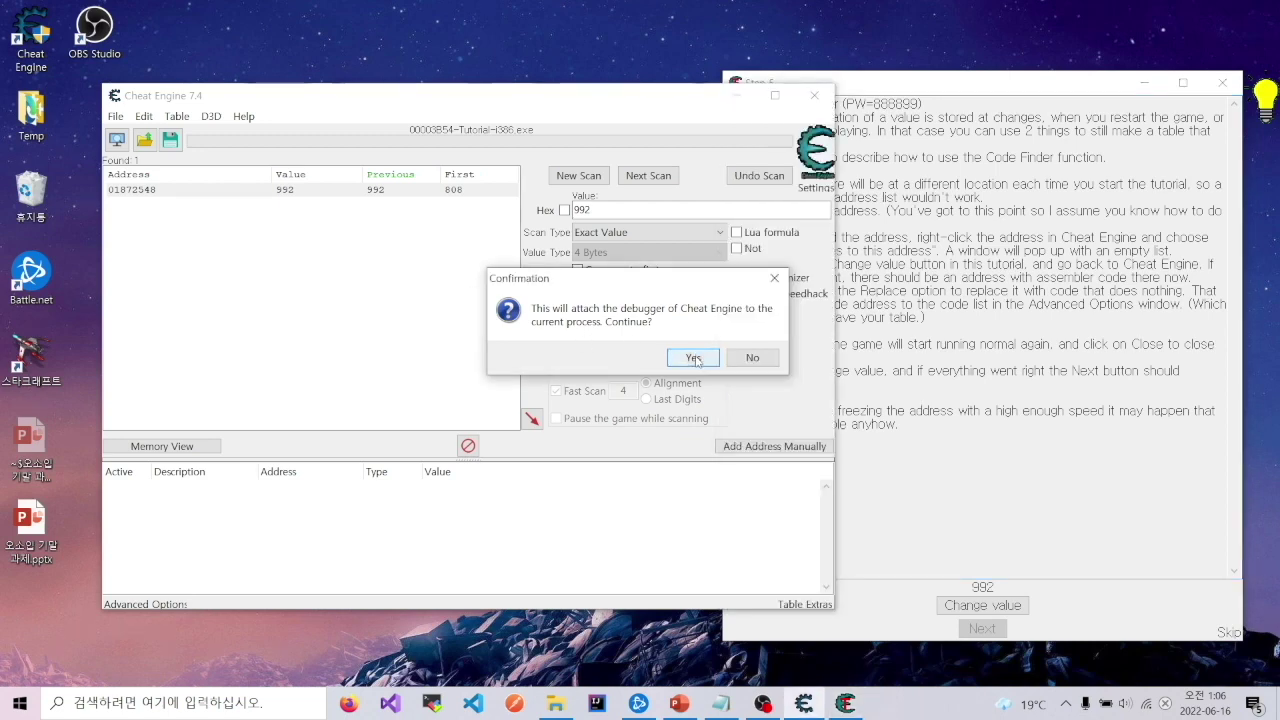
left_click(693, 358)
Change the Step 5 value so the code finder catches the writing instruction, and select that instruction in the opcode list.
left_click(1098, 330)
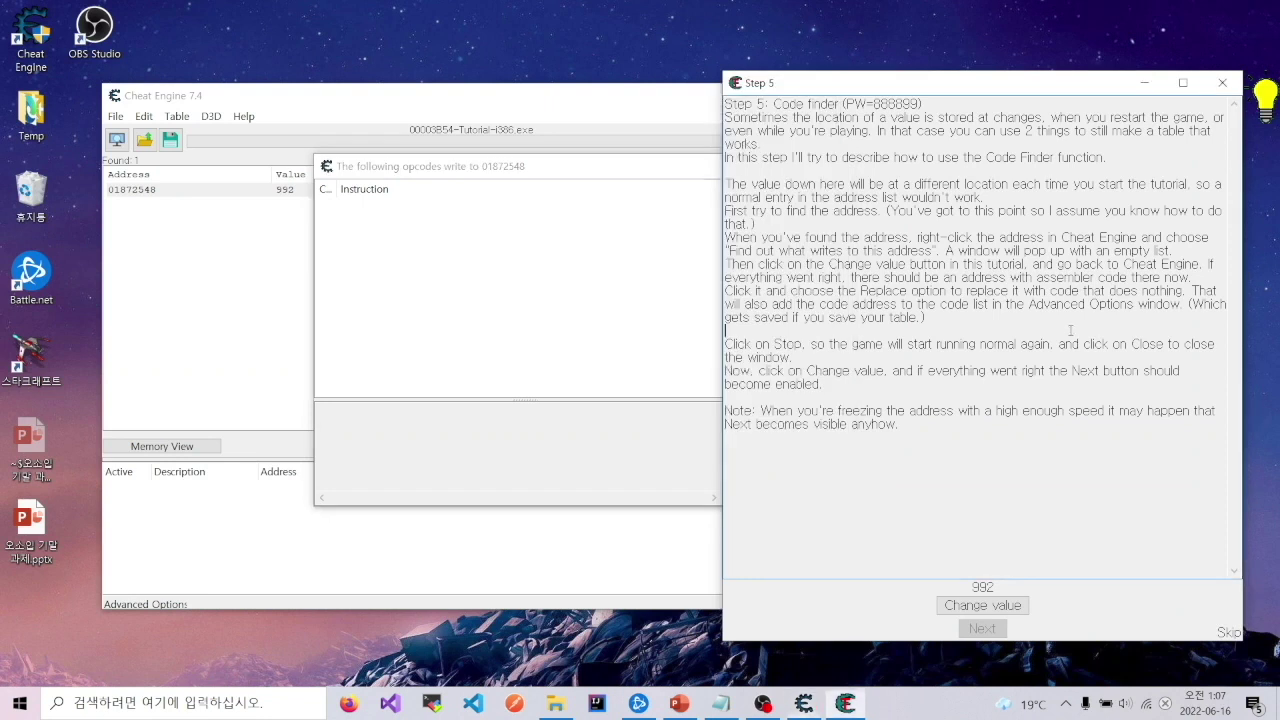
left_click(1003, 606)
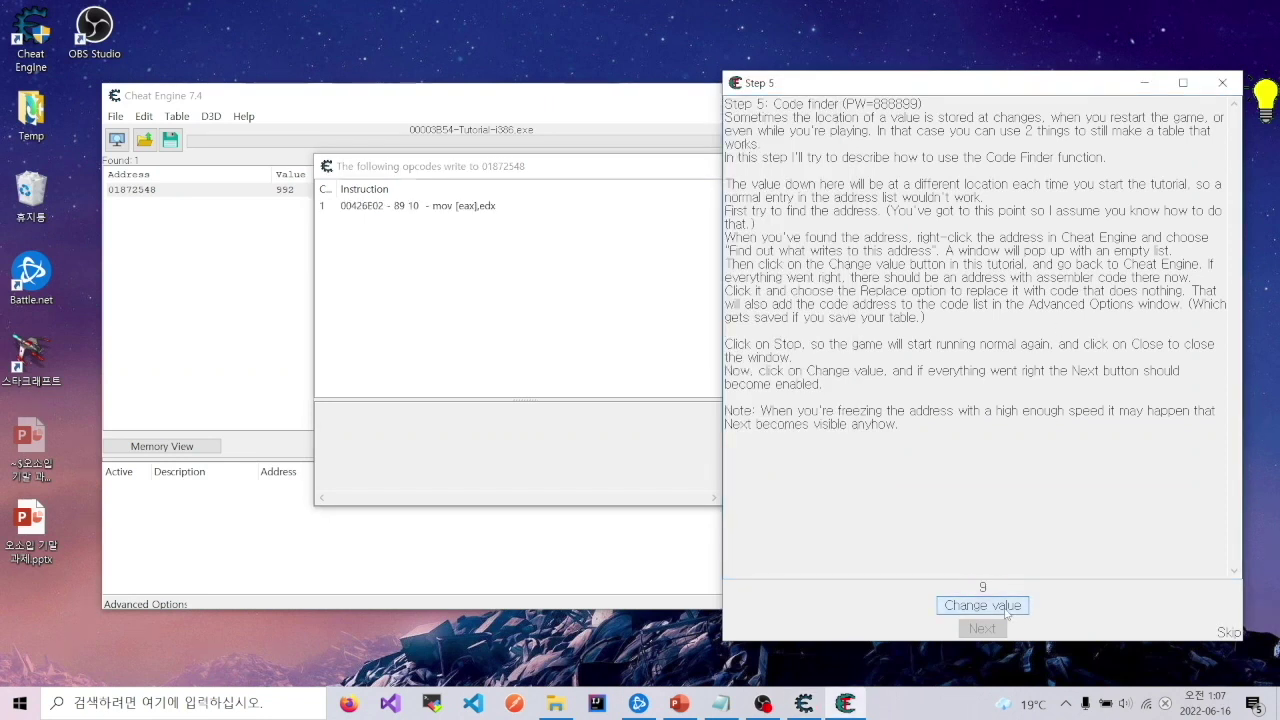
left_click(531, 316)
left_click(481, 207)
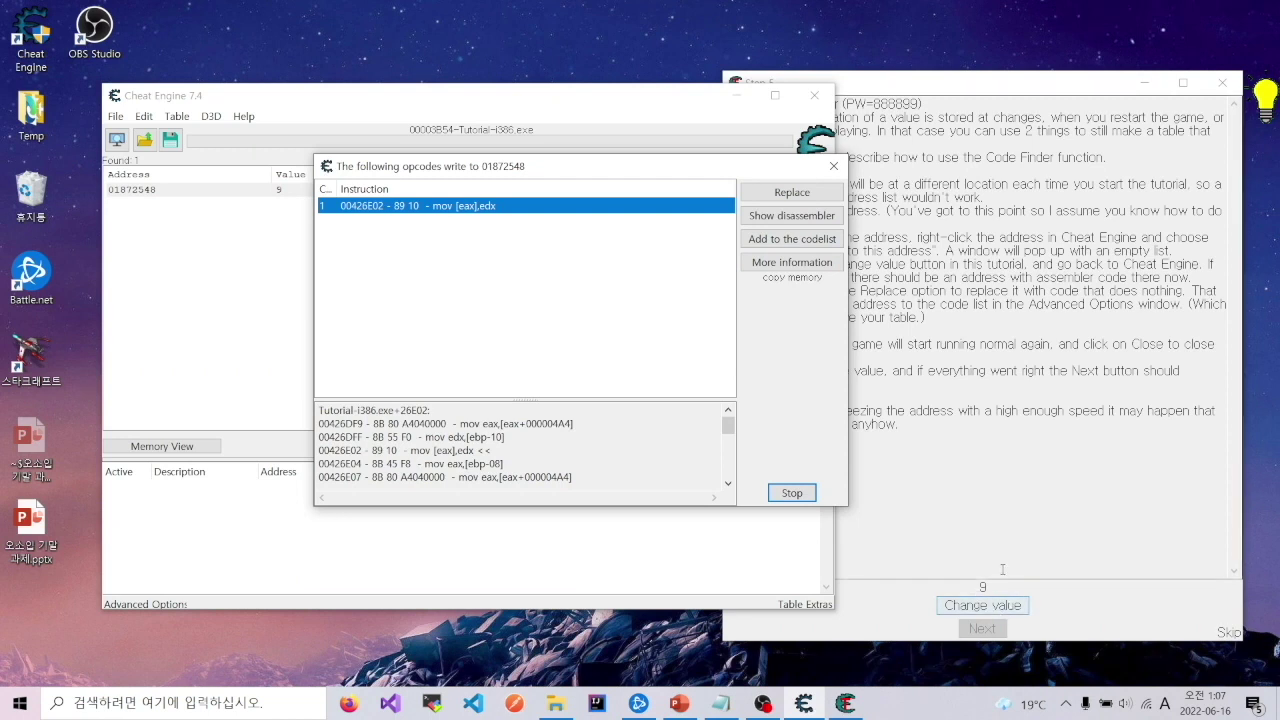
Show the mov [eax],edx instruction in the disassembler and move the Memory Viewer window clear of the opcode list.
right_click(482, 210)
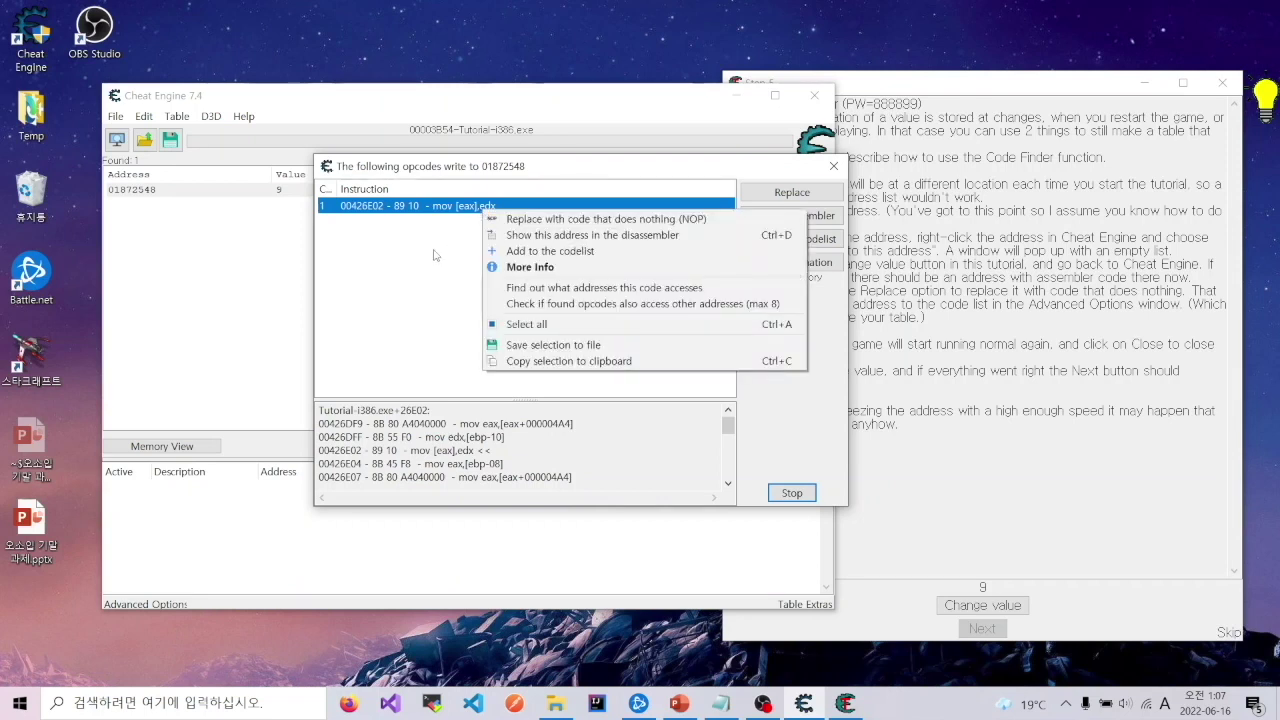
left_click(455, 250)
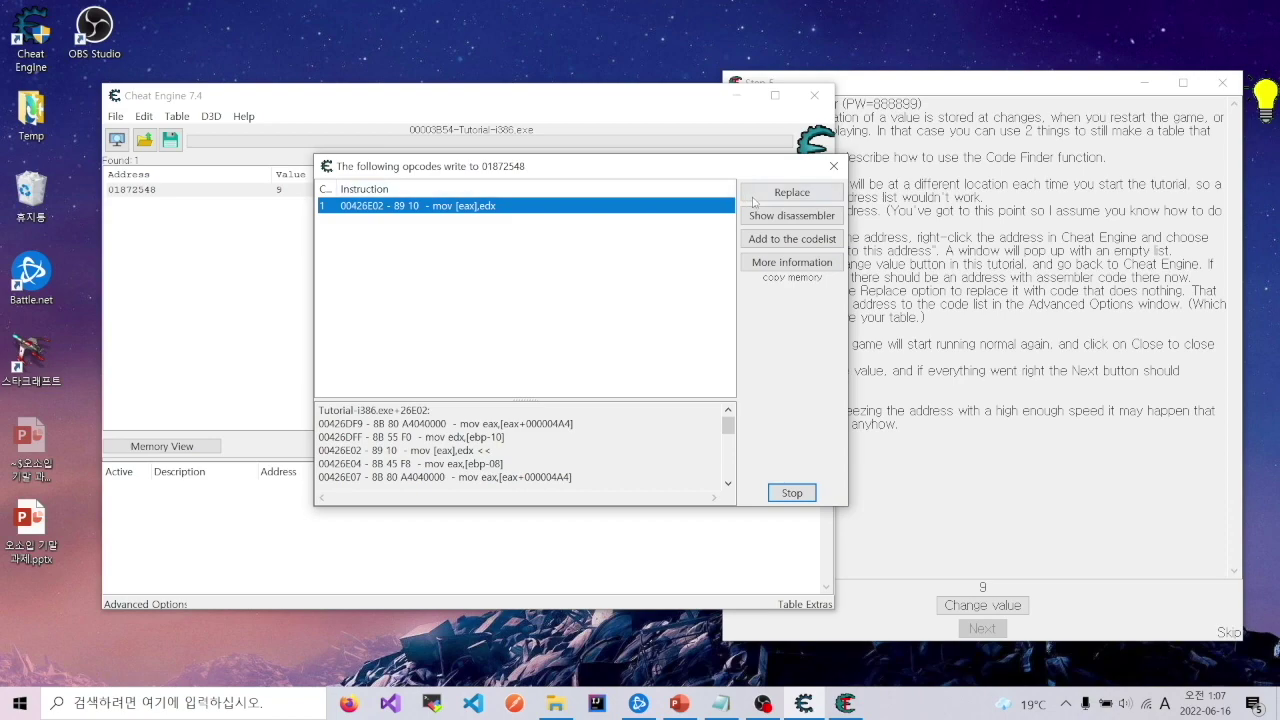
left_click(792, 215)
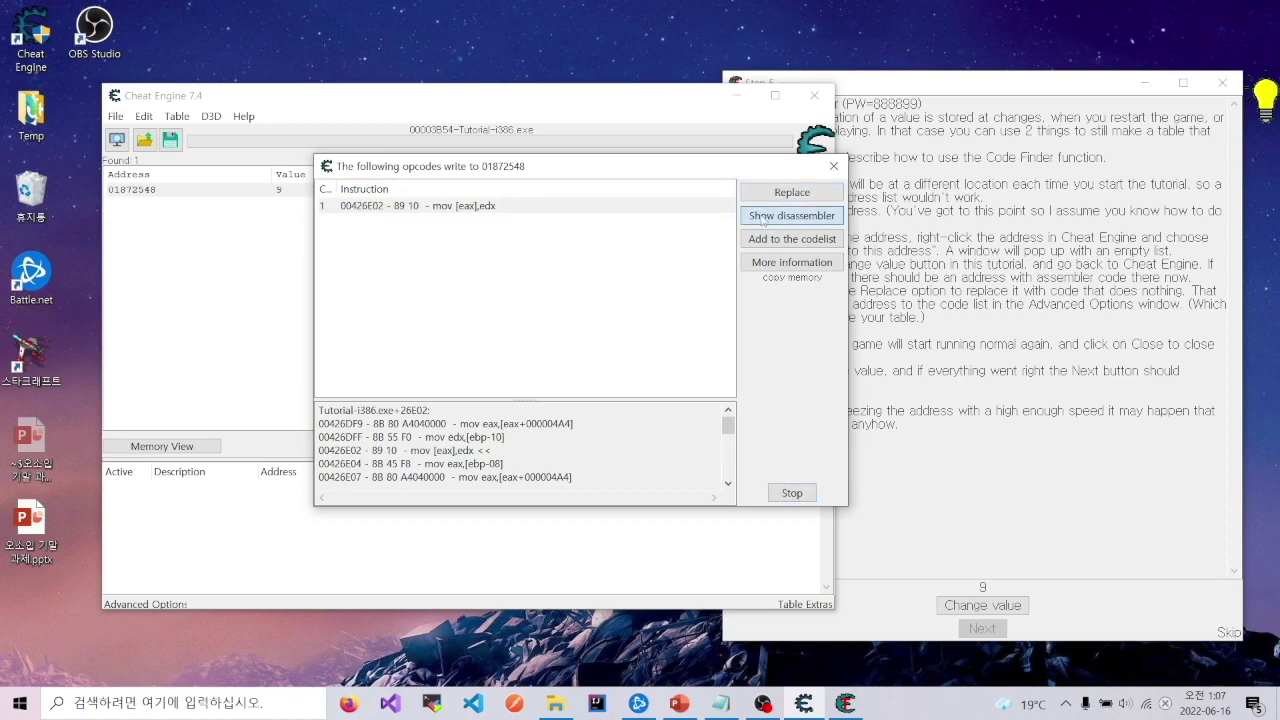
left_click_drag(662, 318, 820, 82)
scroll(671, 205, "up", 2)
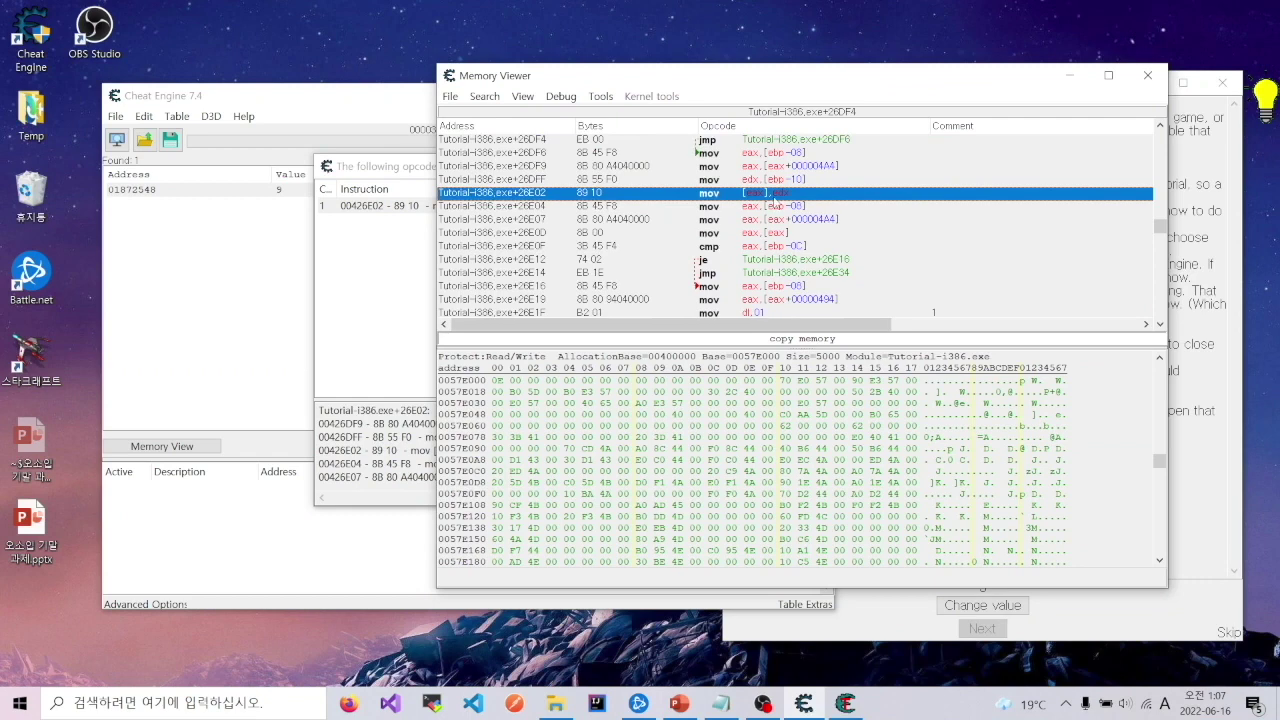
Assemble nop over the mov [eax],edx instruction at 00426E02, filling the leftover byte with a NOP.
right_click(775, 198)
left_click(800, 292)
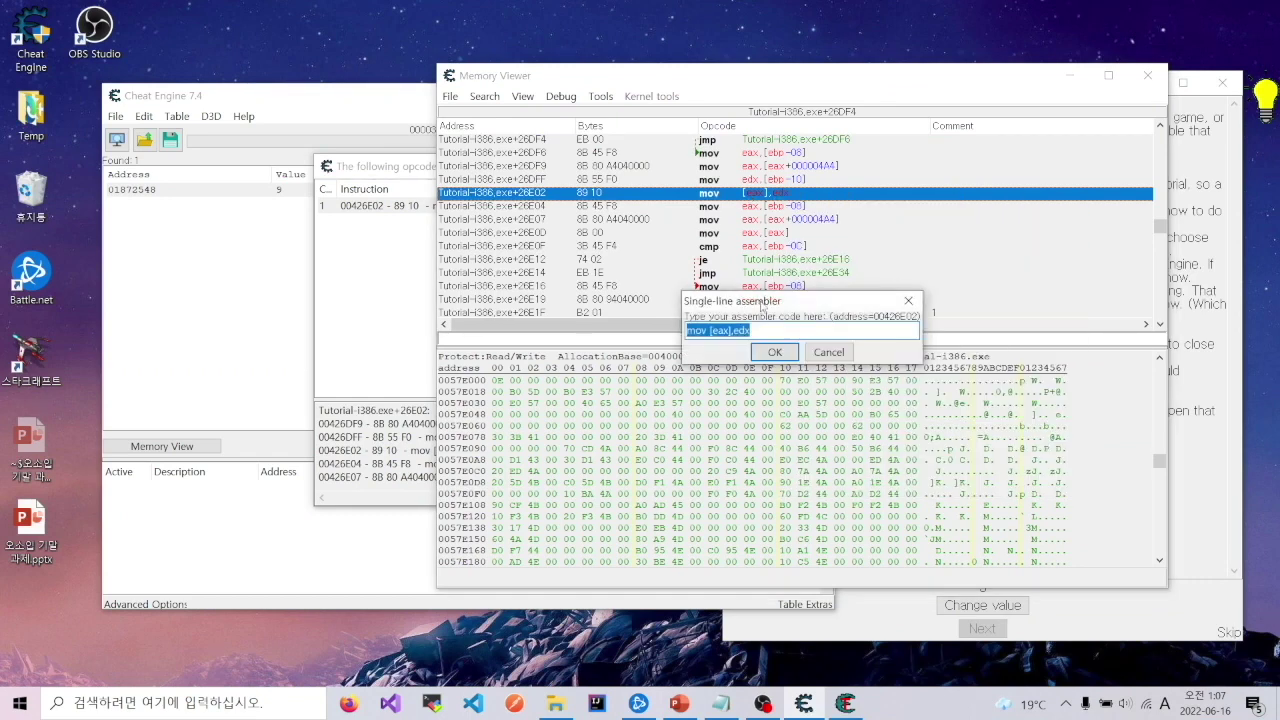
type("nop")
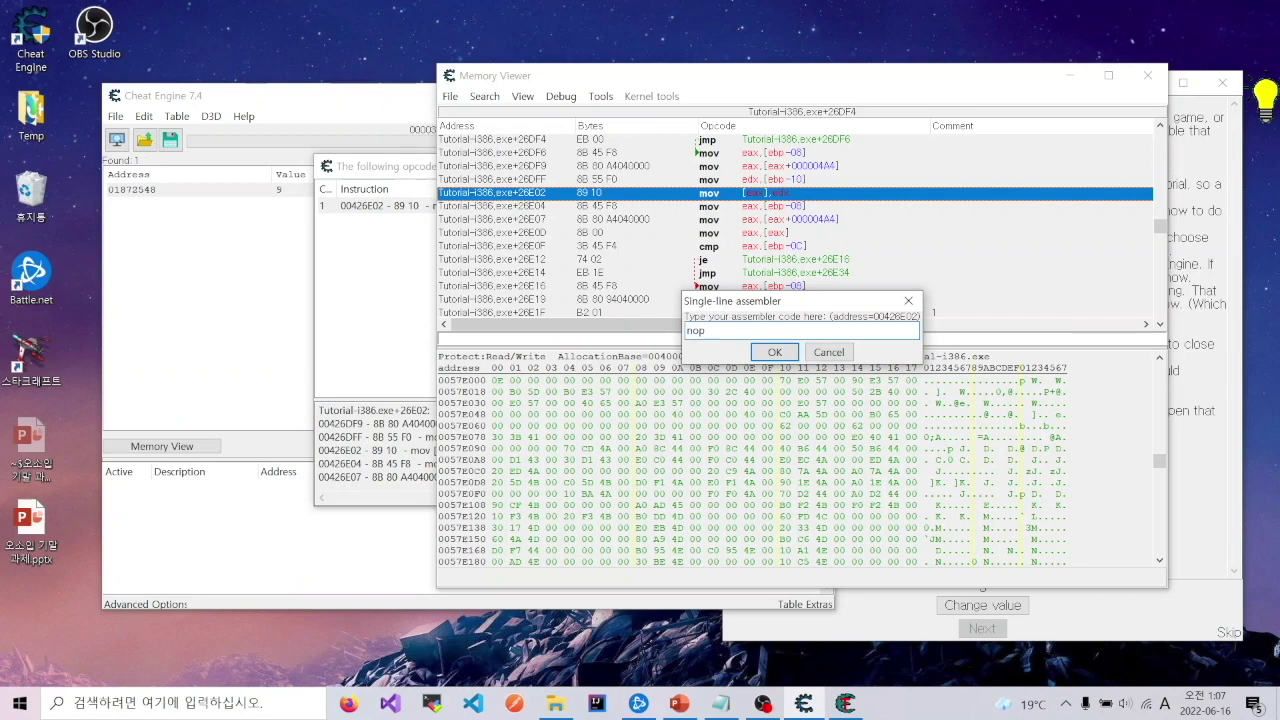
left_click(775, 353)
left_click(773, 352)
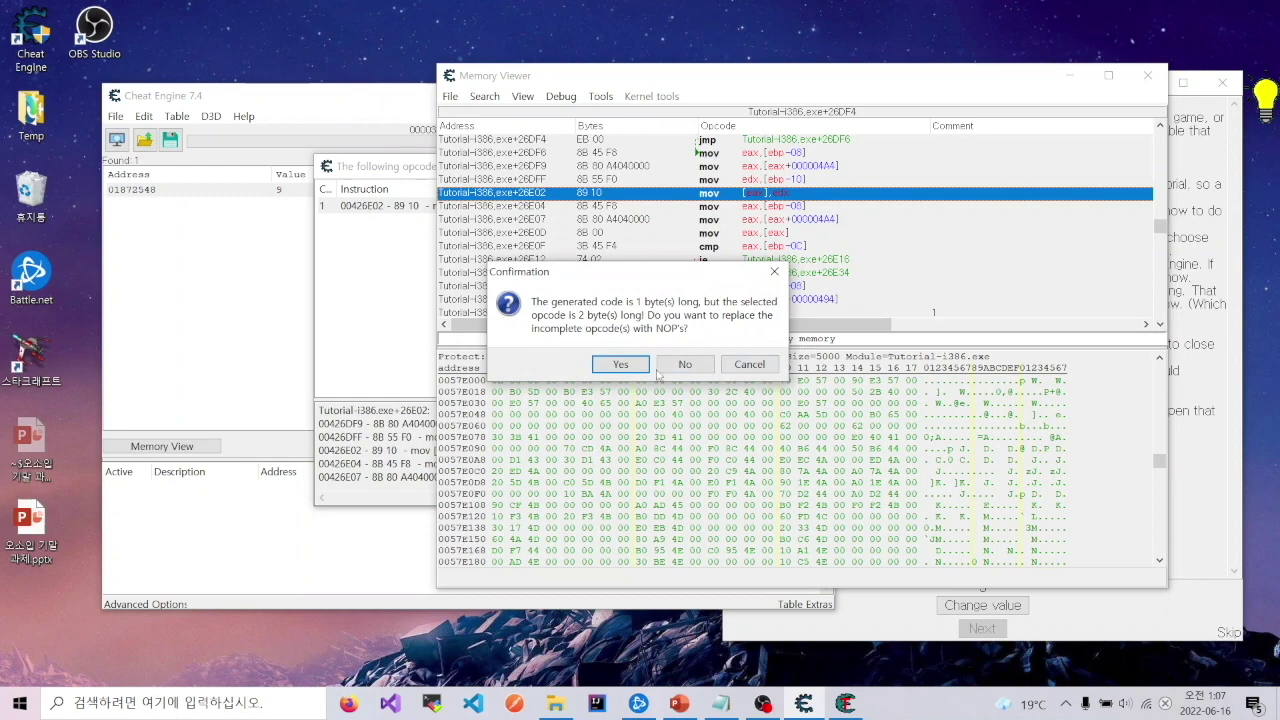
left_click_drag(673, 278, 827, 256)
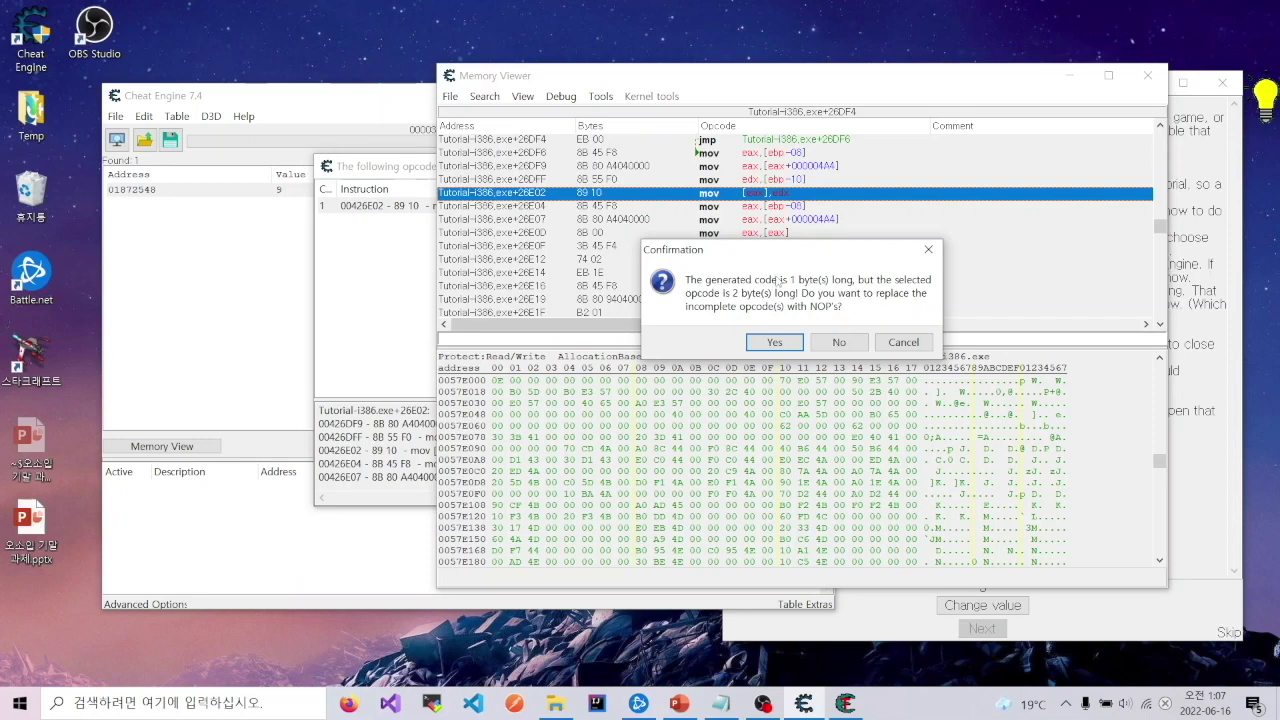
left_click(774, 342)
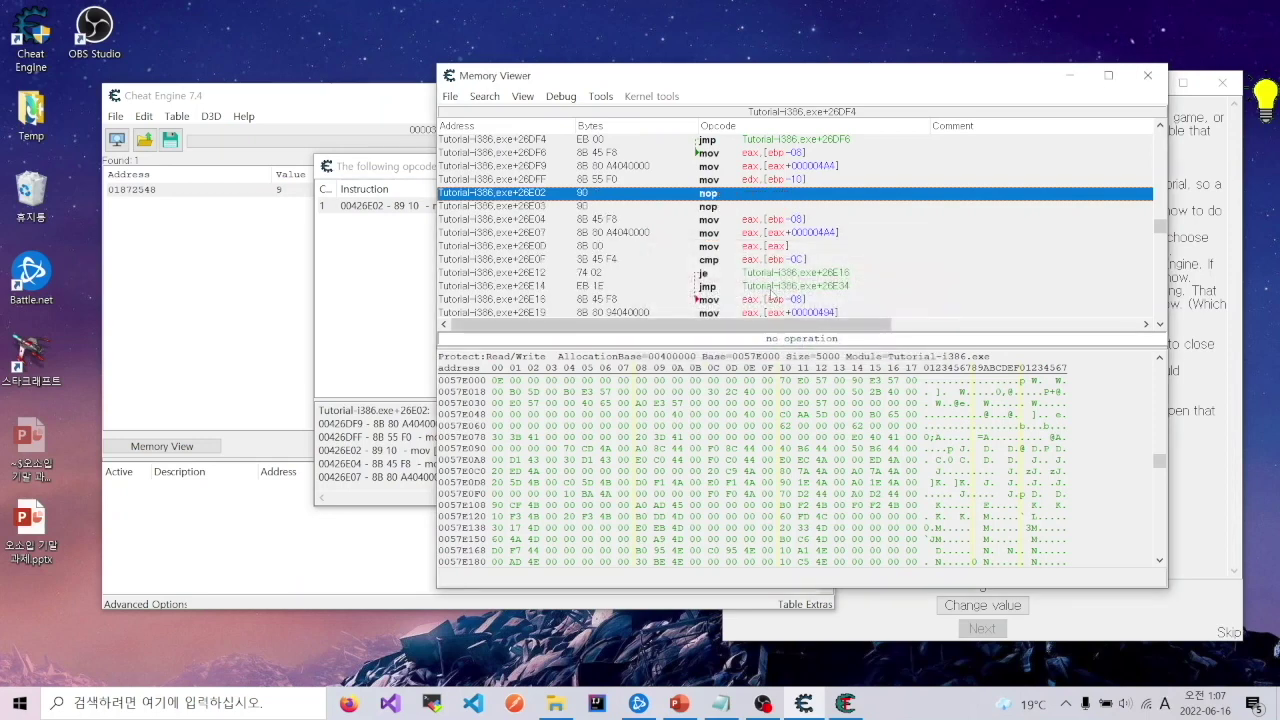
Check the two replaced nop lines, and close the Memory Viewer and the opcode list.
left_click(716, 207)
left_click(720, 192)
left_click(716, 207)
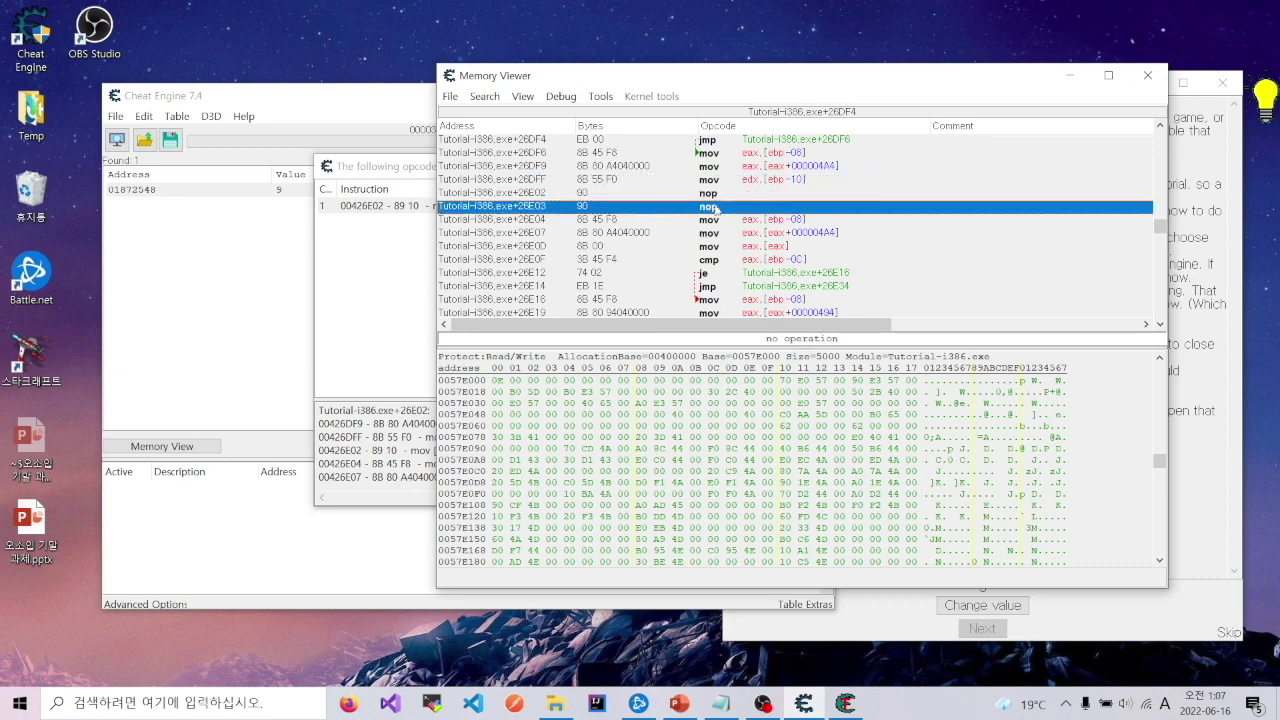
left_click(1147, 75)
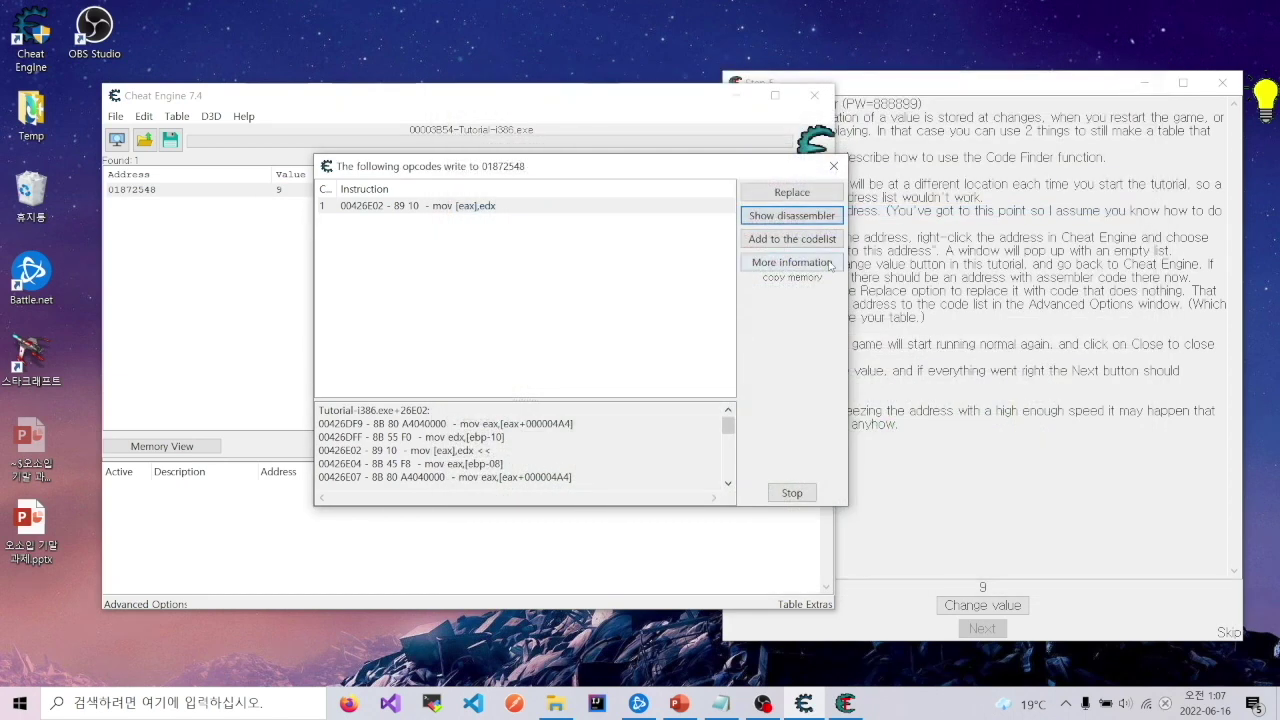
left_click(835, 168)
Change the Step 5 value to test the patched code and advance the tutorial to Step 6.
left_click(930, 420)
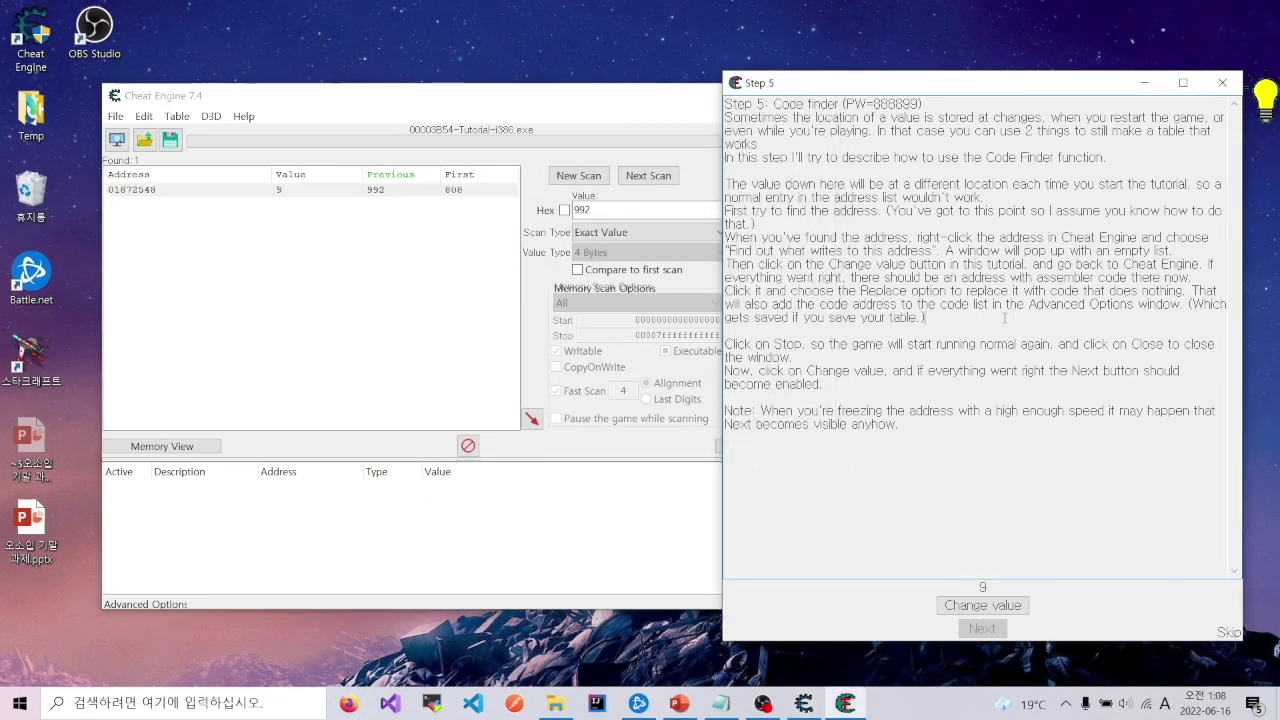
left_click(1002, 608)
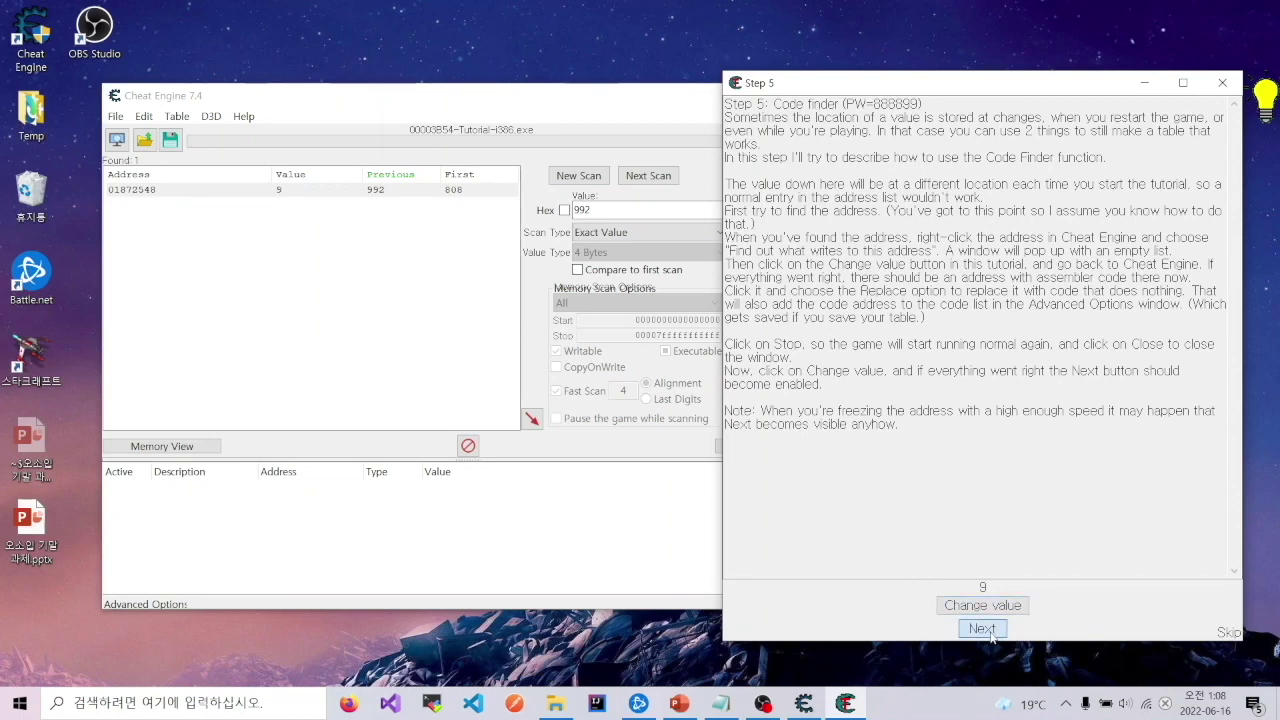
left_click(982, 629)
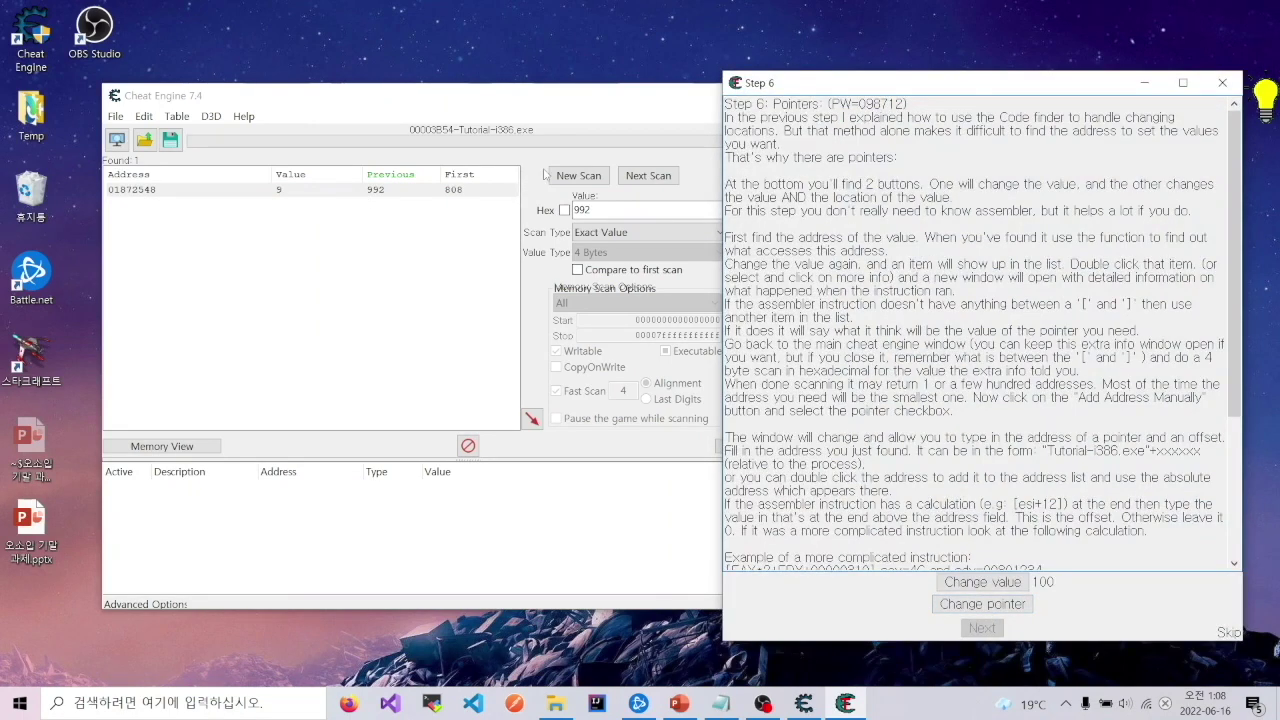
Discard the Step 5 results for a new scan and clear the old search value.
left_click(578, 175)
left_click(1000, 230)
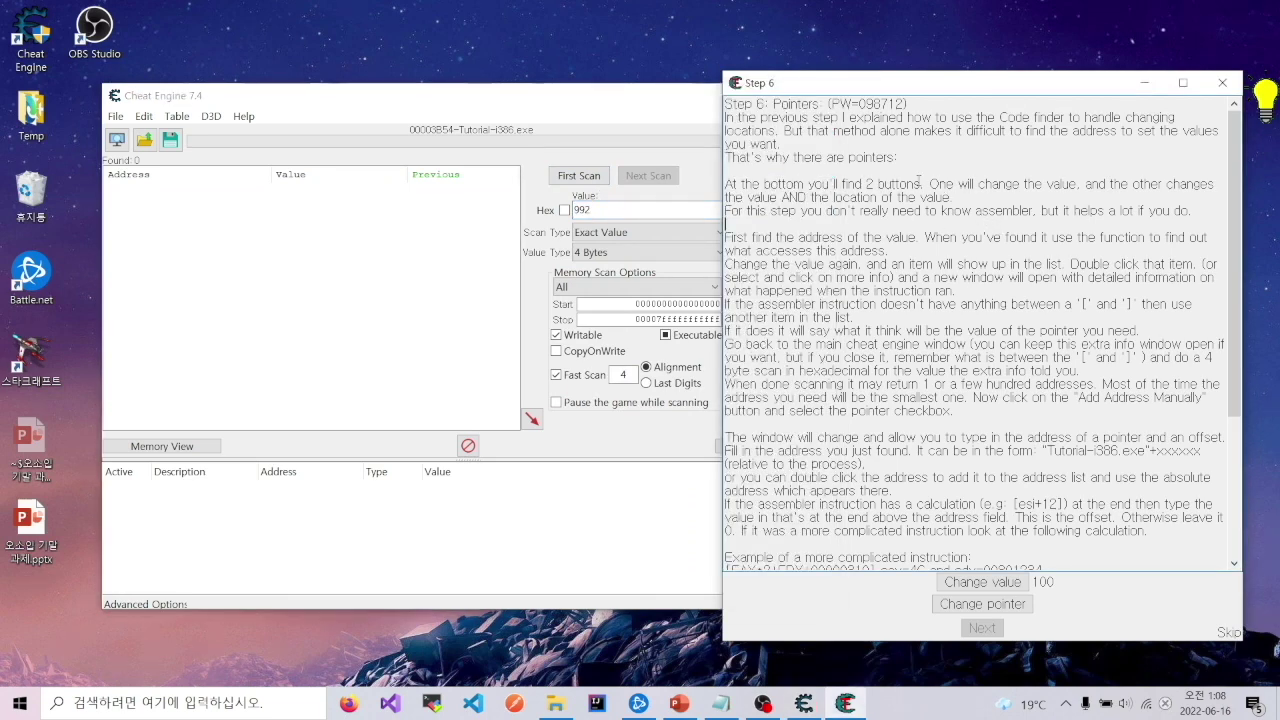
left_click(640, 210)
key("BackSpace")
key("BackSpace")
key("BackSpace")
Change the Step 6 value in the tutorial several times, and change its pointer once.
left_click(1005, 284)
left_click(1018, 590)
left_click(1018, 590)
left_click(1018, 590)
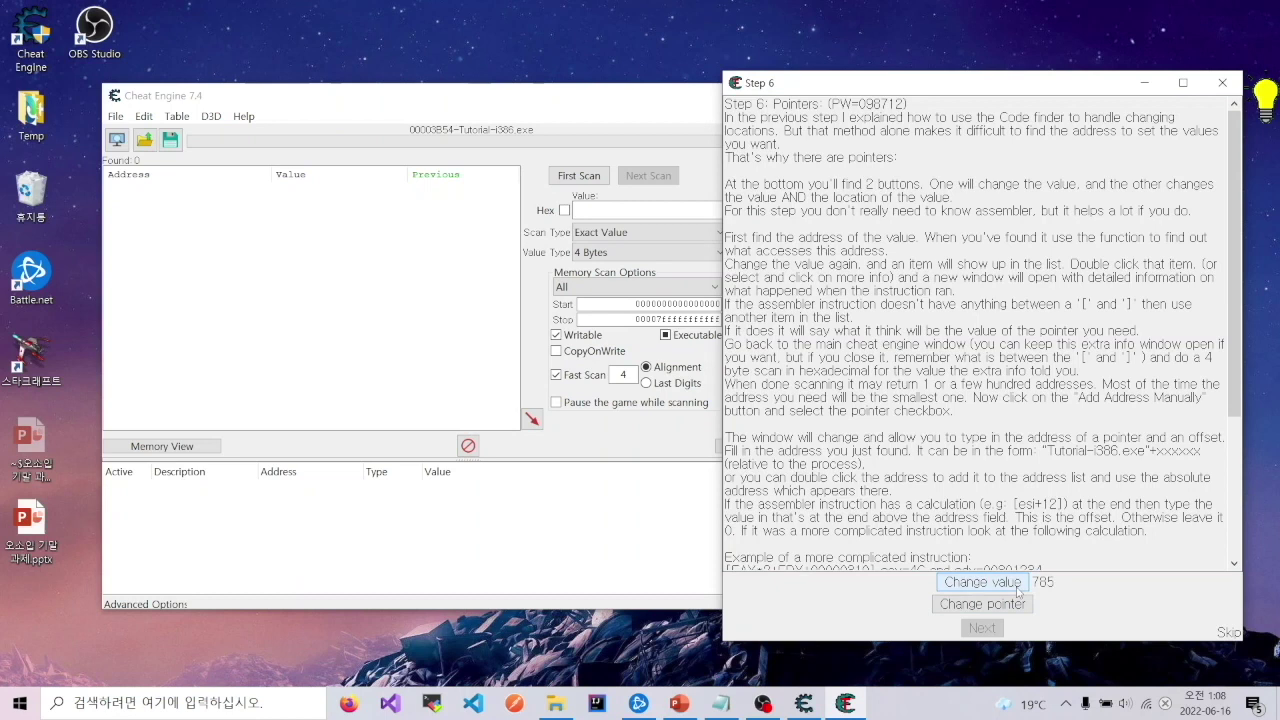
left_click(1018, 590)
left_click(1018, 590)
left_click(1018, 590)
left_click(1019, 604)
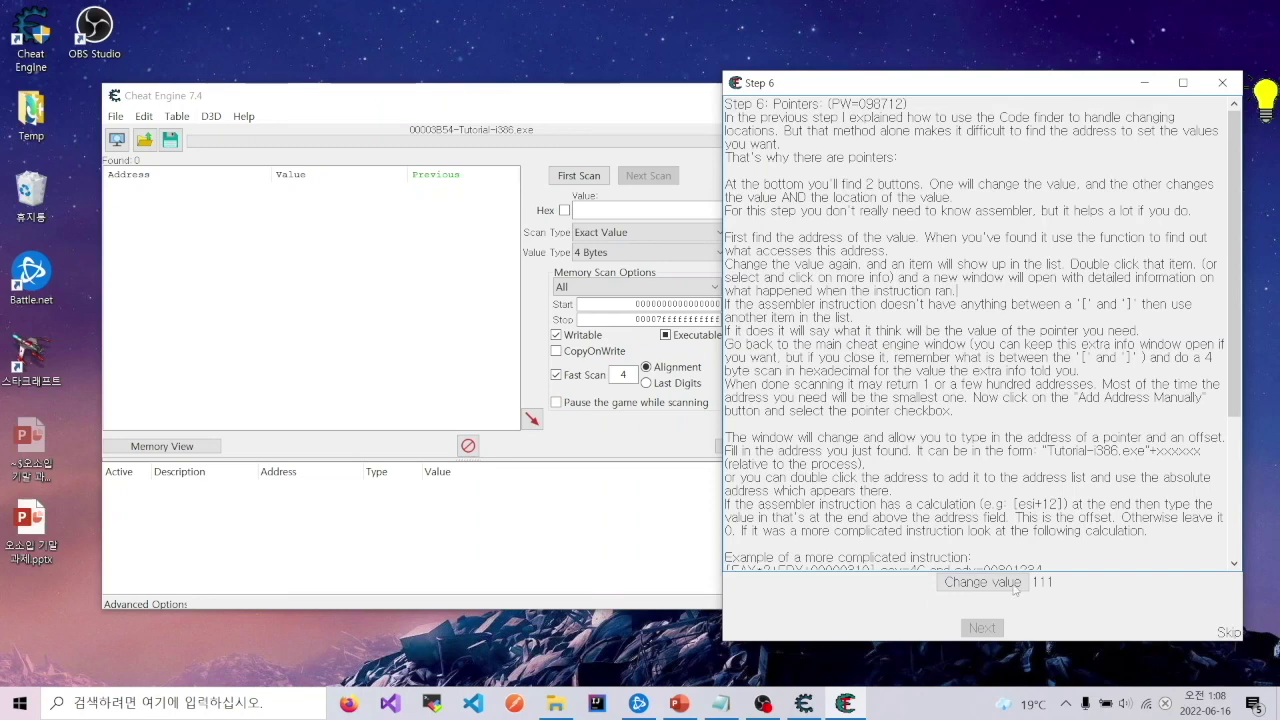
Skim the Step 6 instructions and run a first scan for the exact value 111 as 4 Bytes.
scroll(1038, 462, "down", 6)
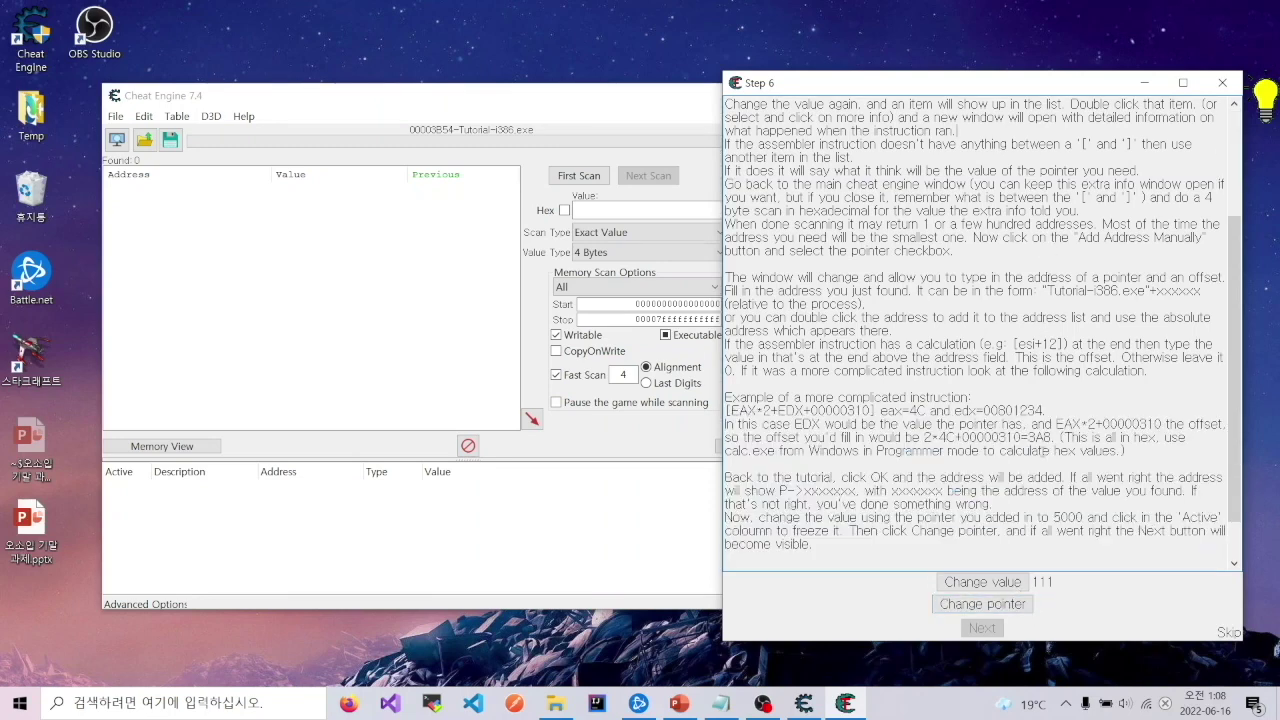
scroll(1038, 462, "up", 6)
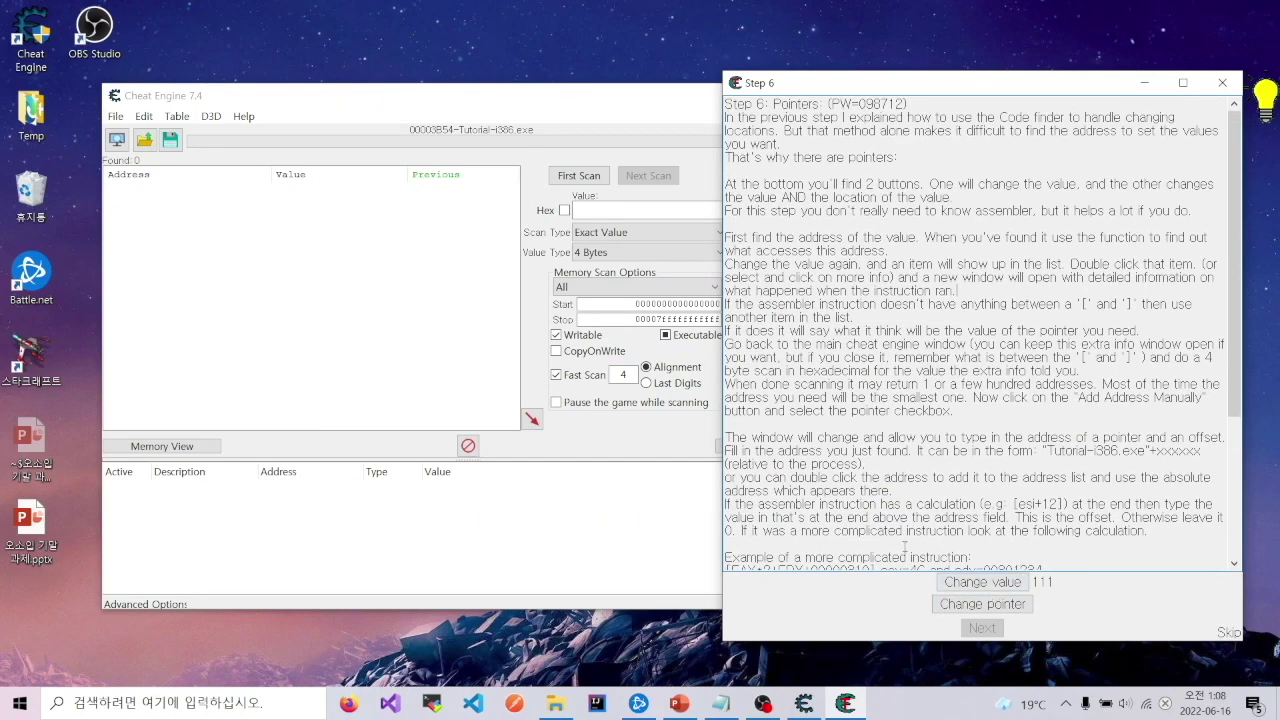
left_click(610, 212)
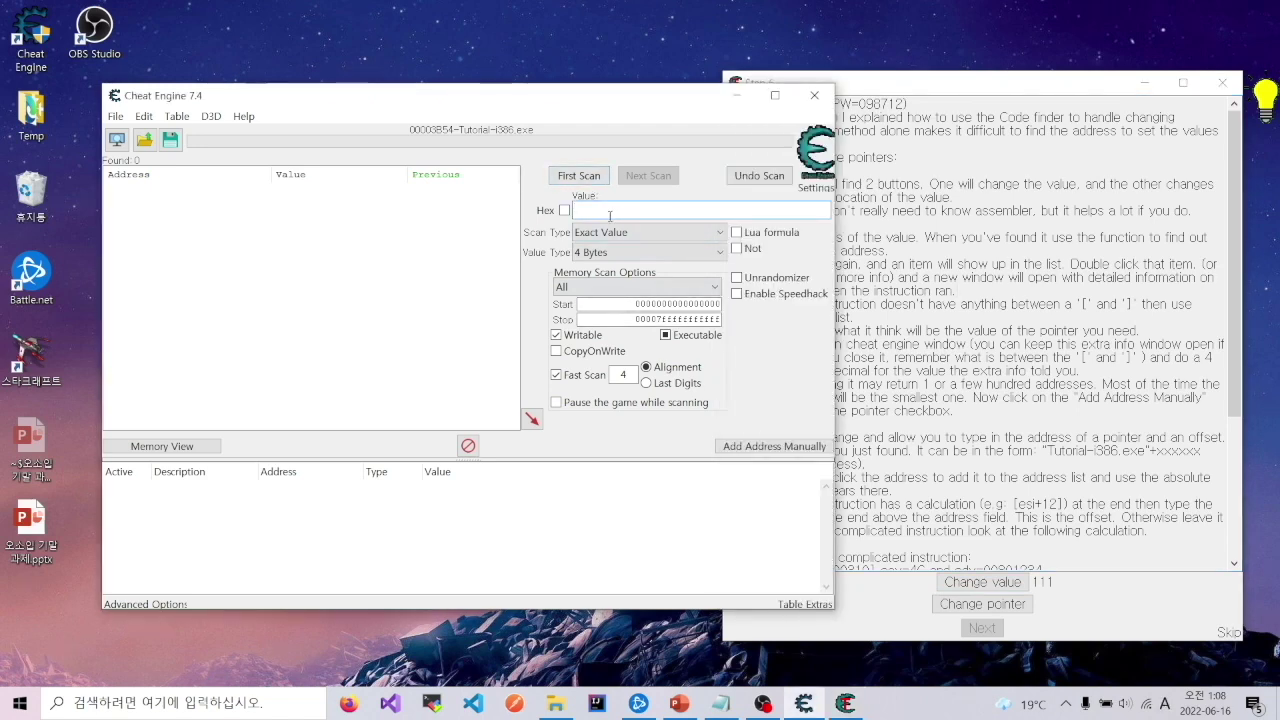
left_click(580, 176)
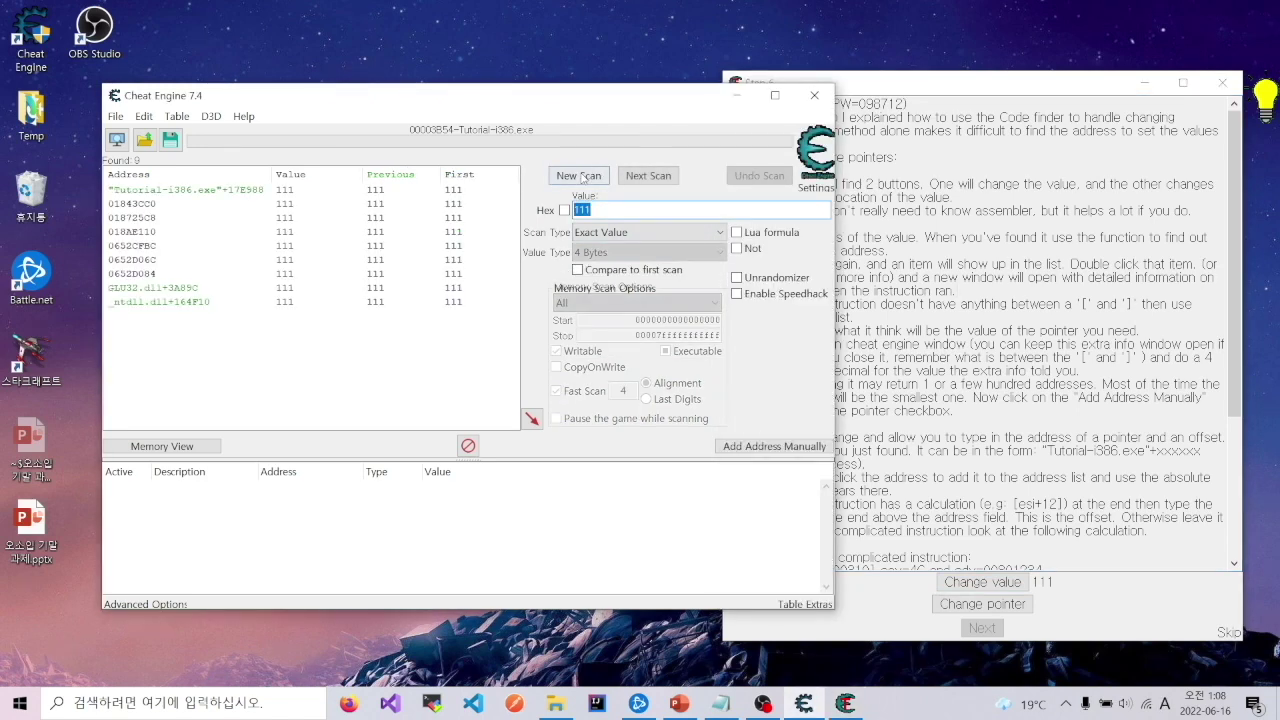
Change the Step 6 value in the tutorial and narrow the scan to the exact value 790.
left_click(983, 582)
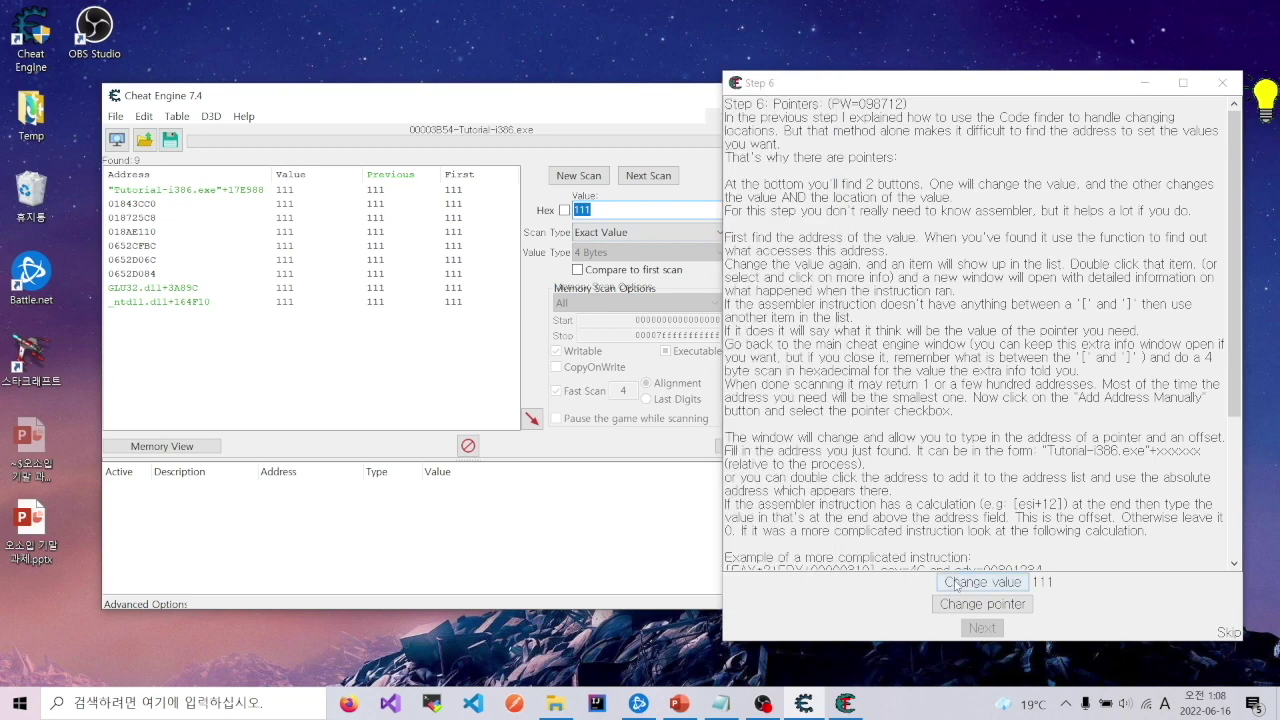
left_click(586, 211)
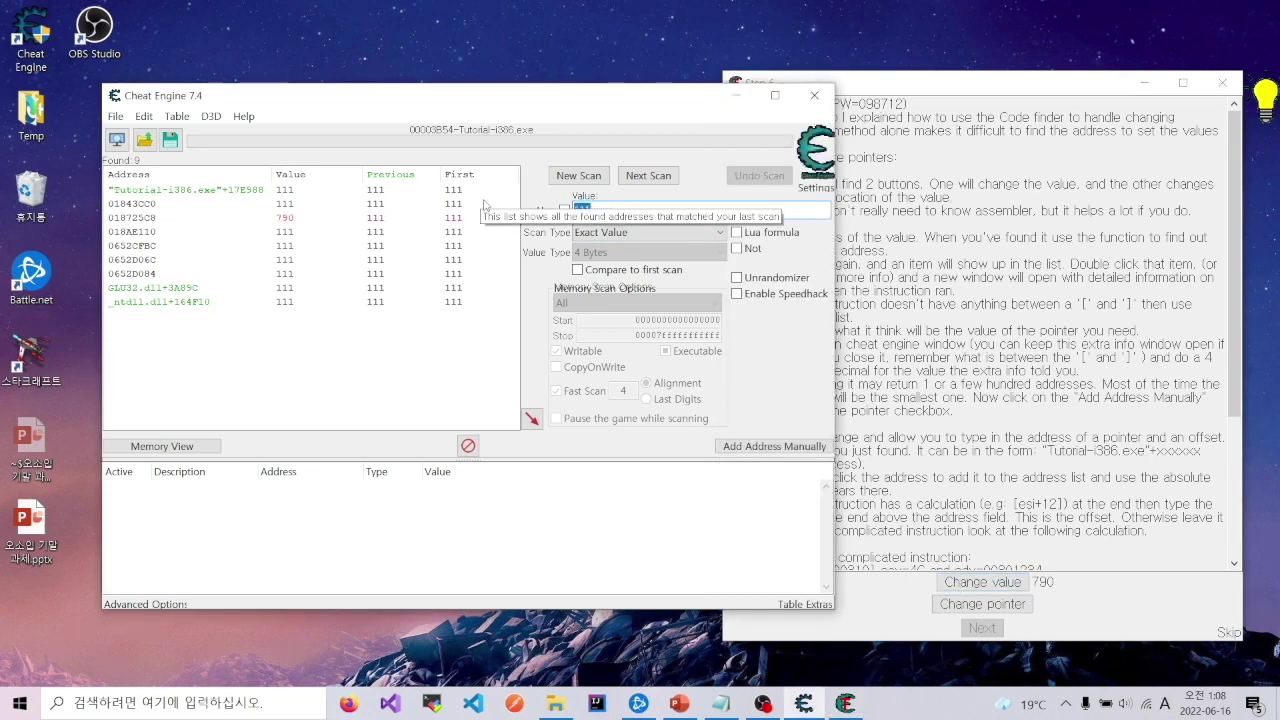
type("790")
left_click(650, 180)
left_click(390, 196)
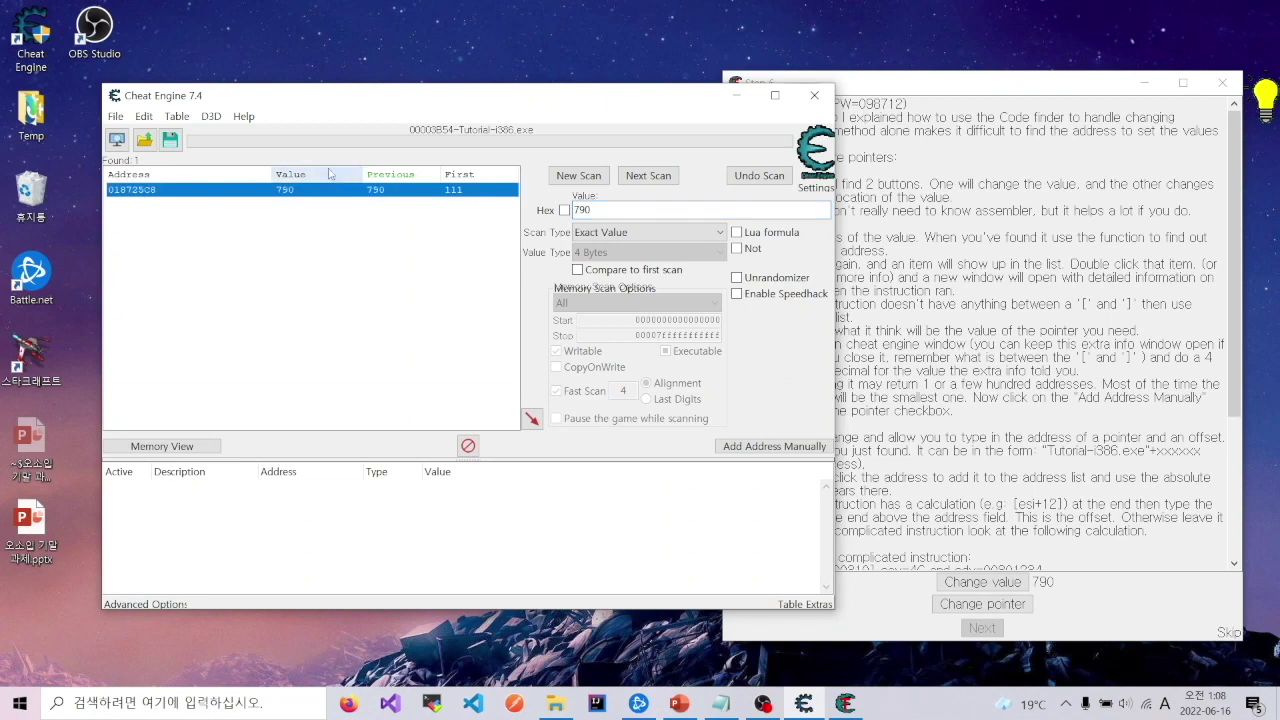
Change the Step 6 value and its pointer in the tutorial, checking whether the found address still follows the value.
left_click(1010, 590)
left_click(1010, 590)
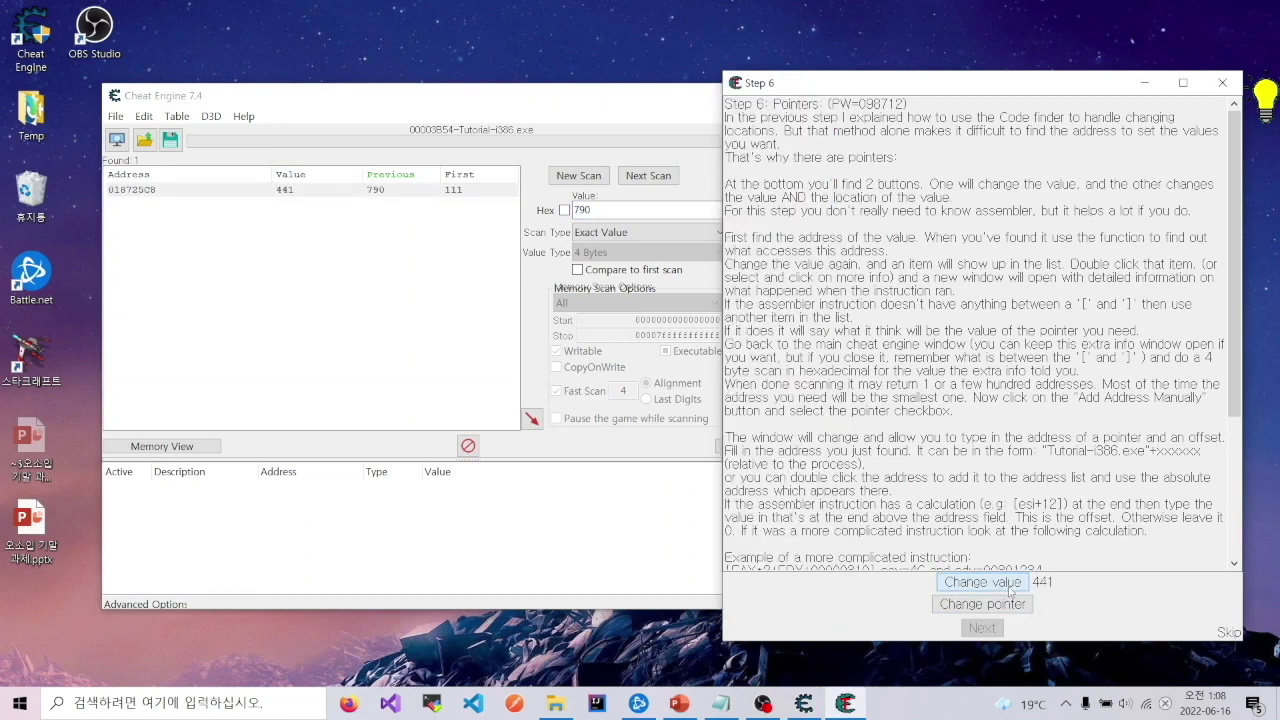
left_click(305, 192)
left_click(1008, 605)
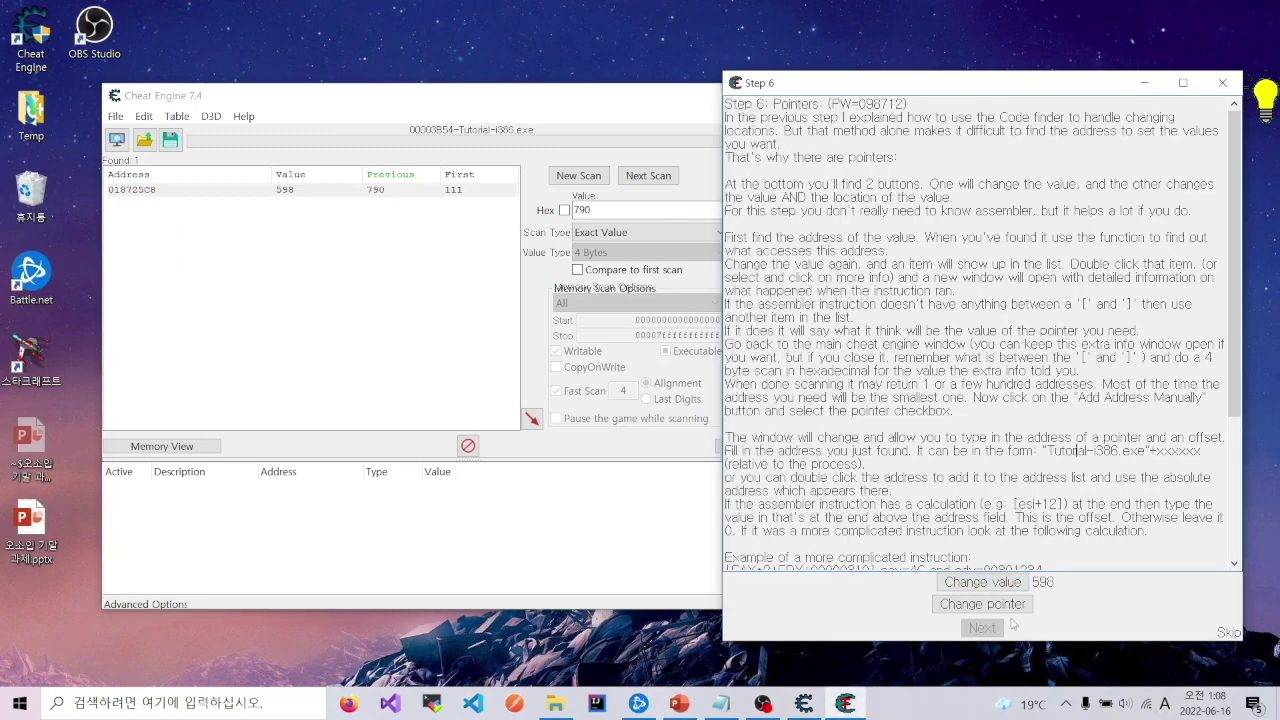
left_click(1008, 605)
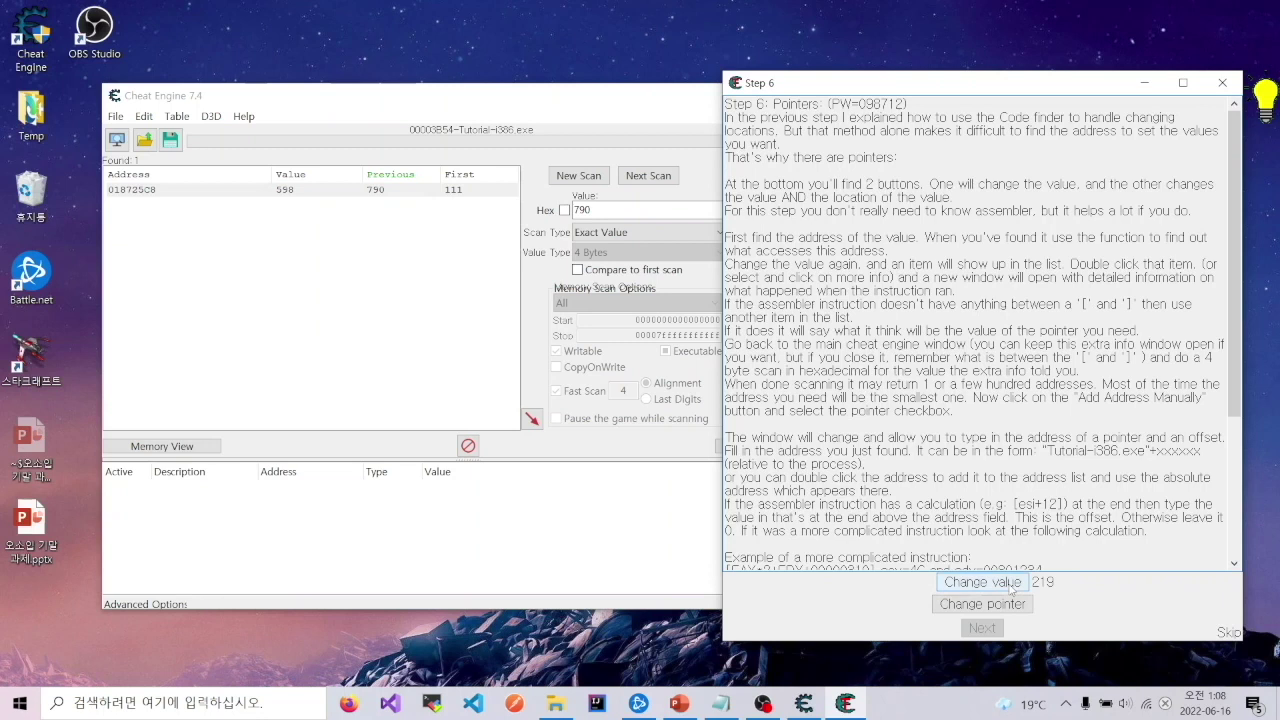
left_click(1008, 588)
left_click(1007, 588)
left_click(1007, 588)
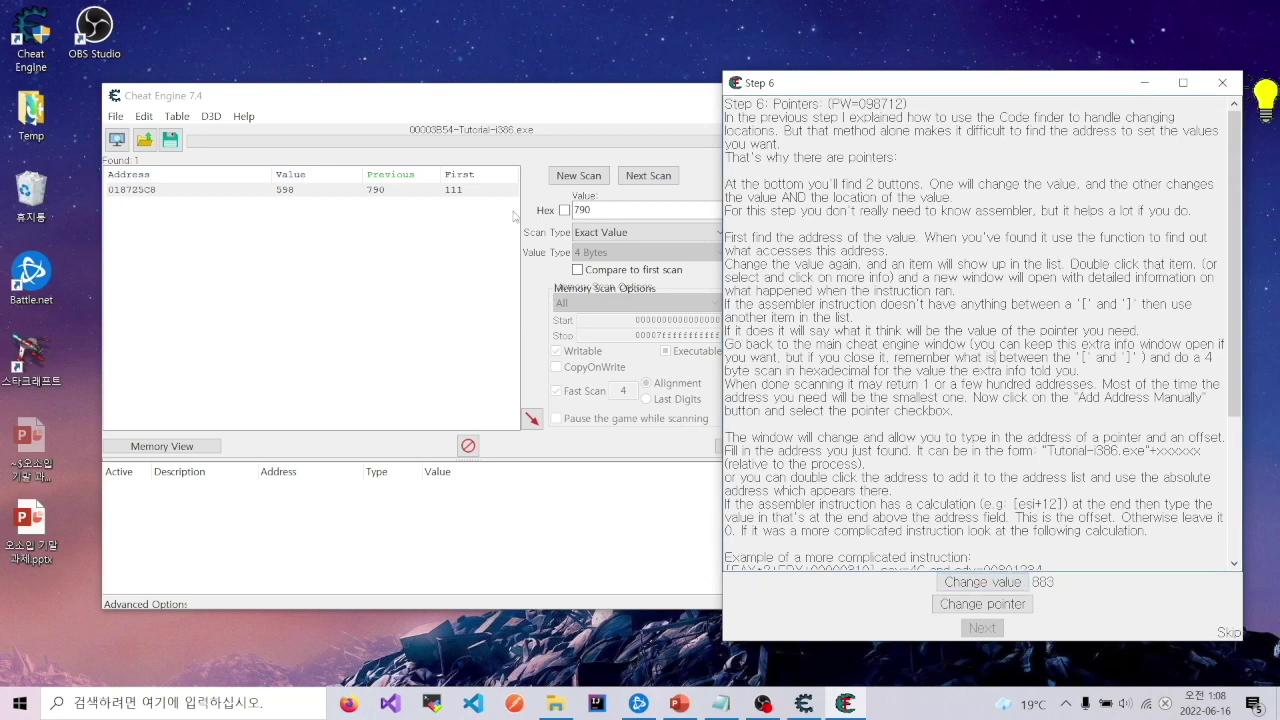
Discard the old results and run a new first scan for the exact value 883 as 4 Bytes.
left_click(574, 160)
left_click(574, 176)
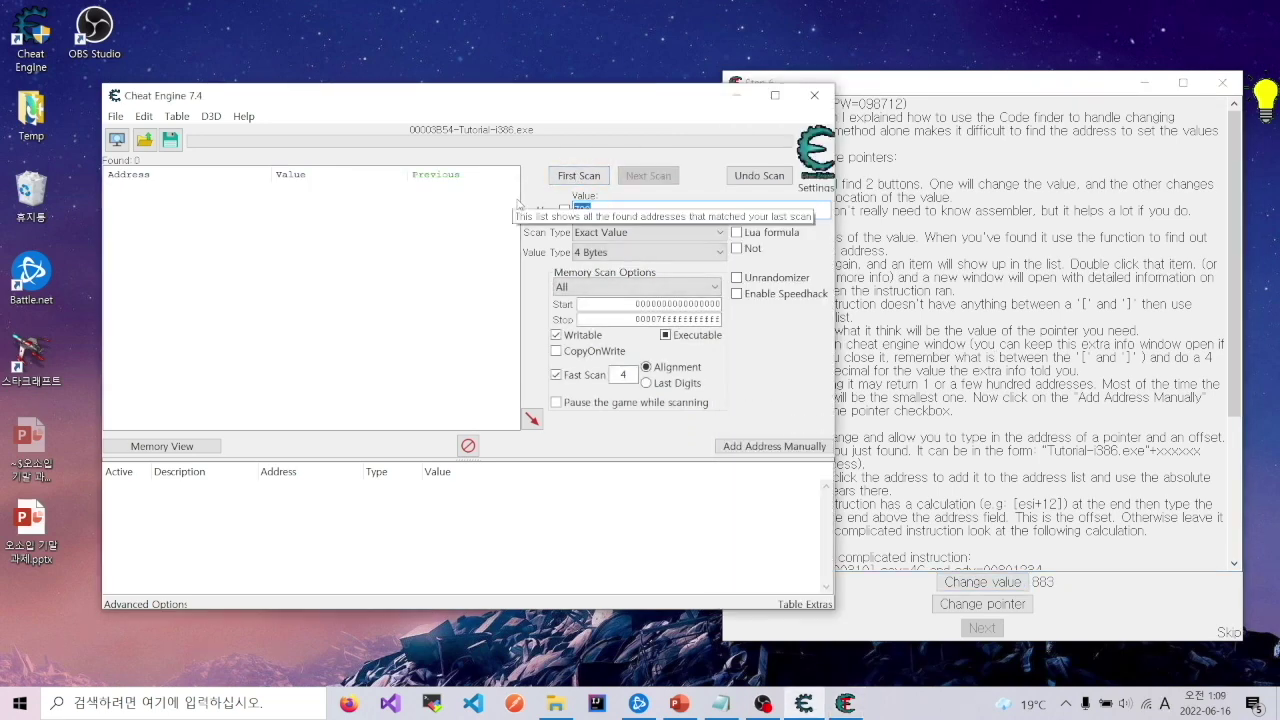
type("883")
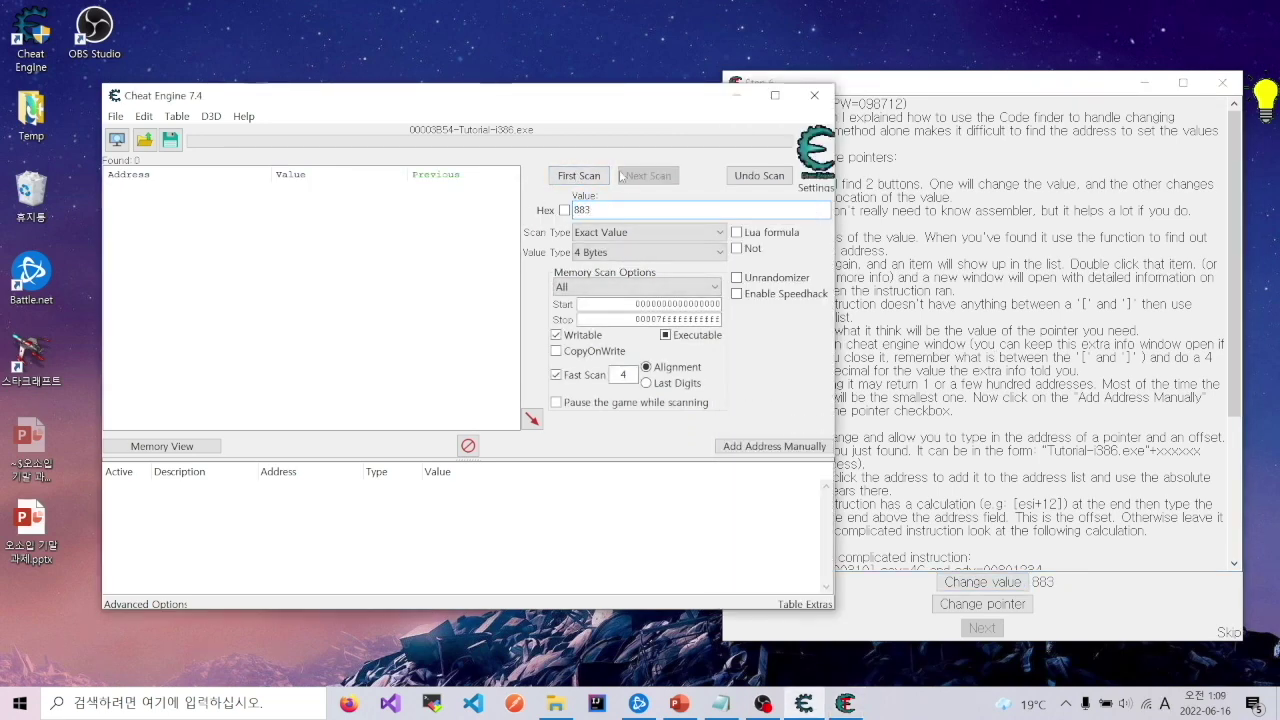
left_click(579, 176)
Change the Step 6 value once to check the found address 018725D8, and add that address to the address list.
left_click(983, 582)
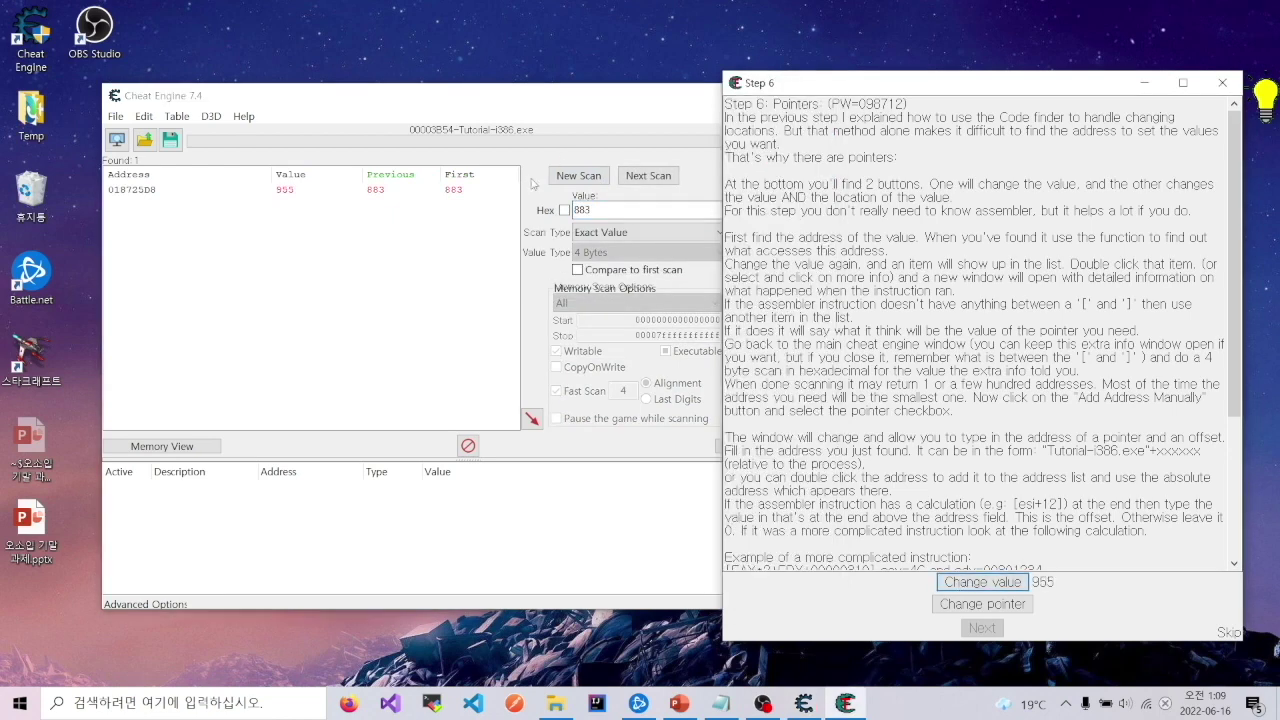
left_click(284, 191)
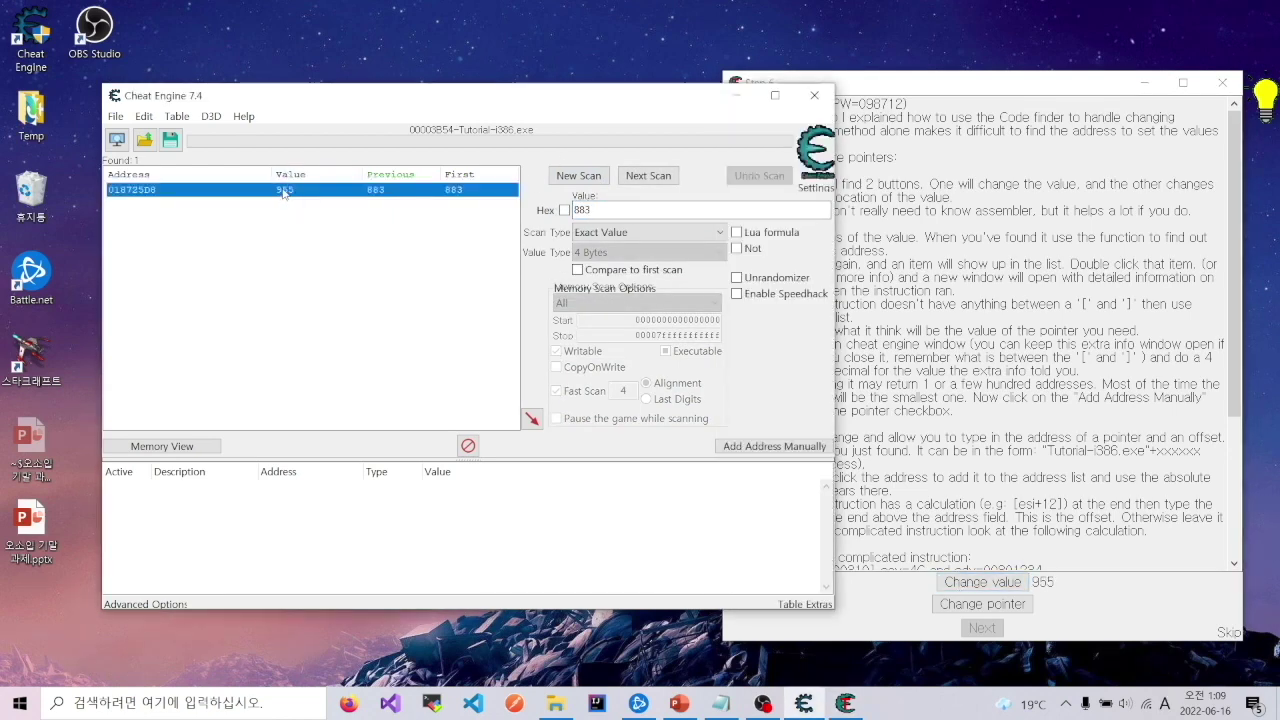
double_click(284, 191)
left_click(300, 512)
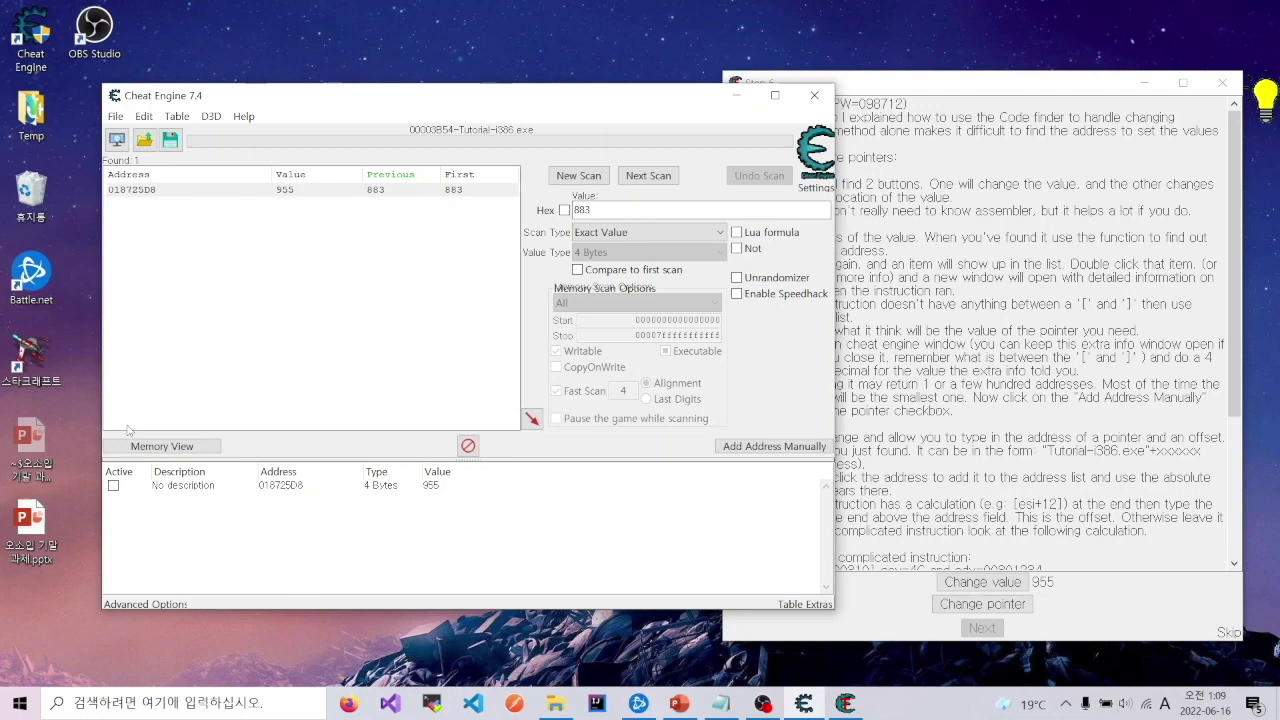
Start finding out what accesses the address 018725D8 and change the Step 6 value to trigger the accessing instructions.
left_click(1114, 545)
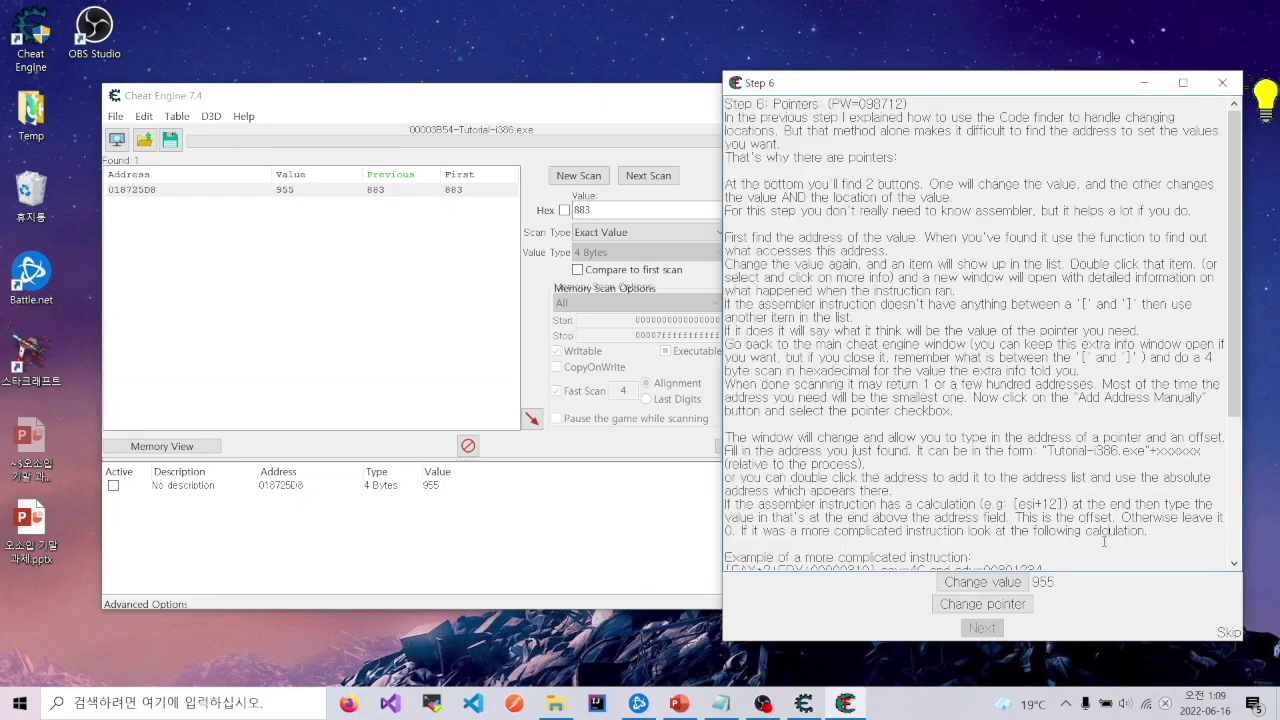
left_click(320, 190)
right_click(328, 196)
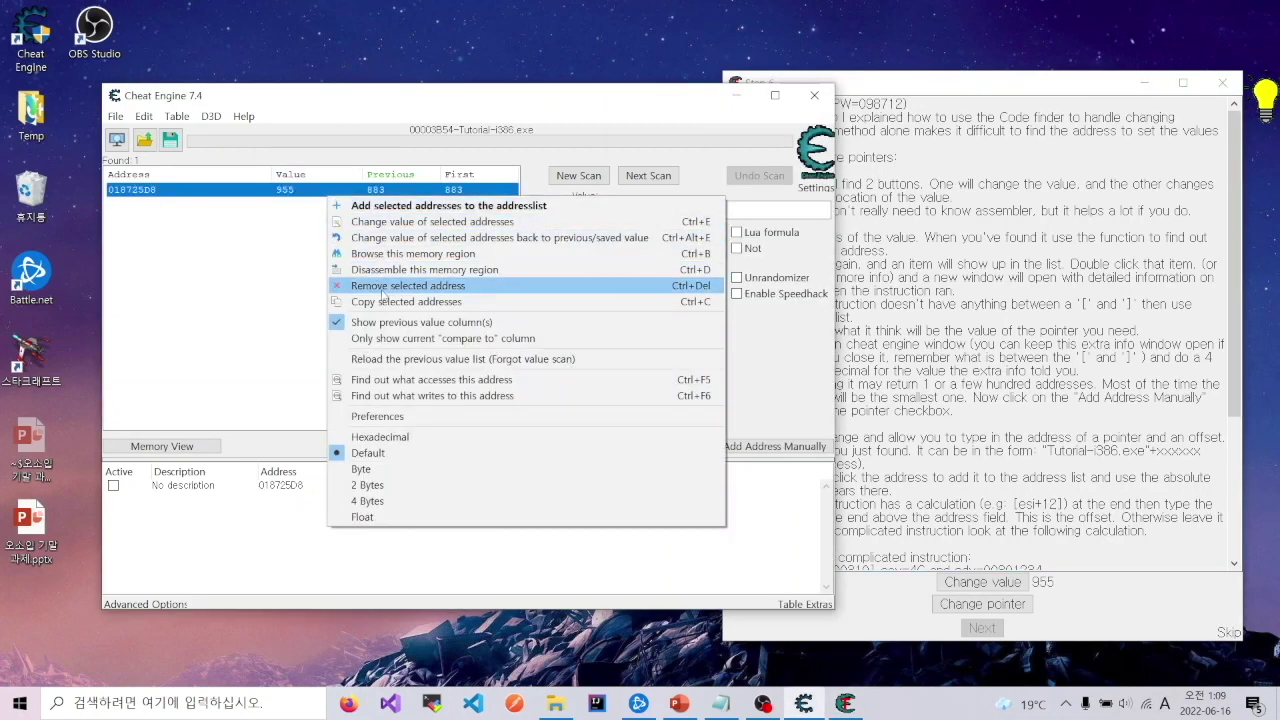
left_click(452, 380)
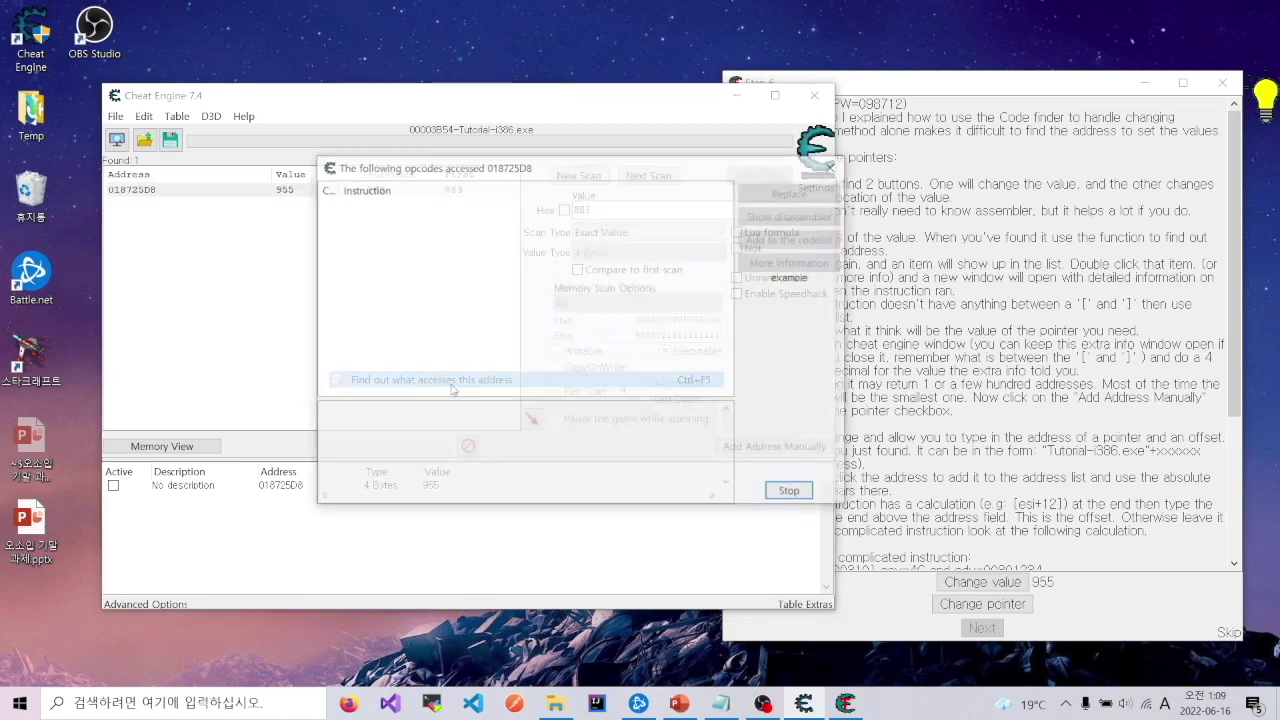
left_click(1117, 517)
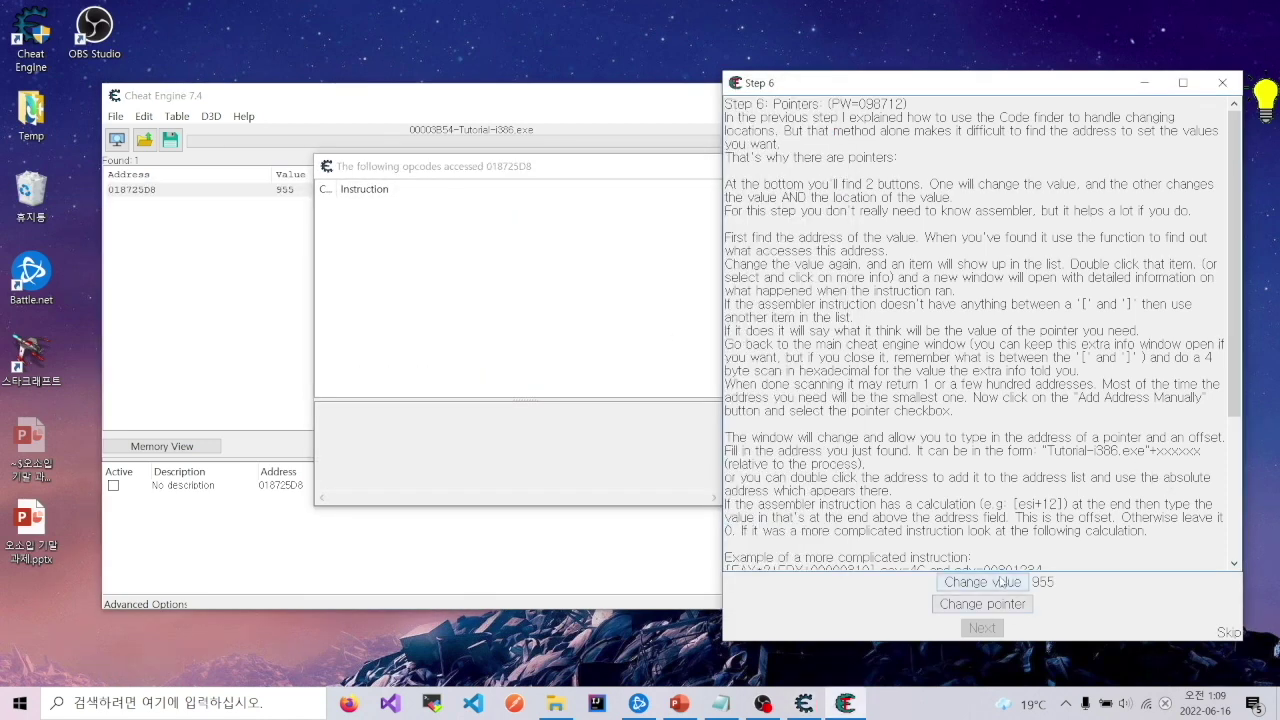
left_click(994, 589)
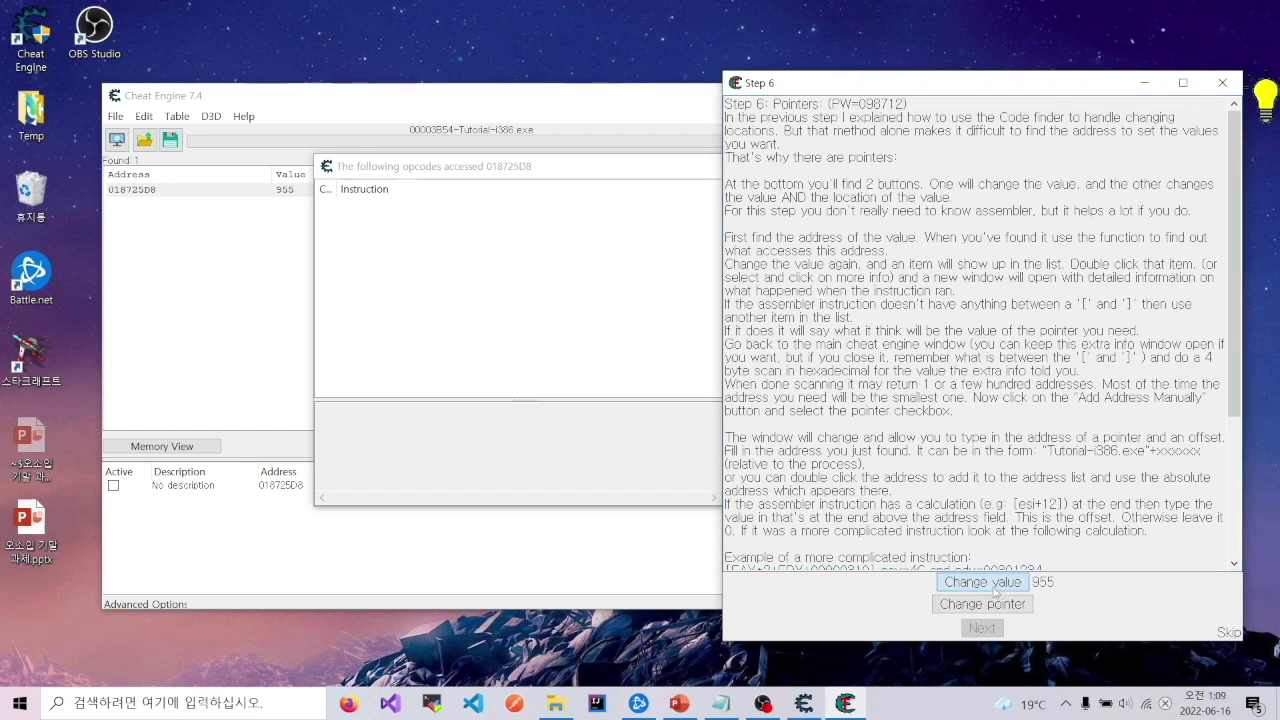
left_click(556, 339)
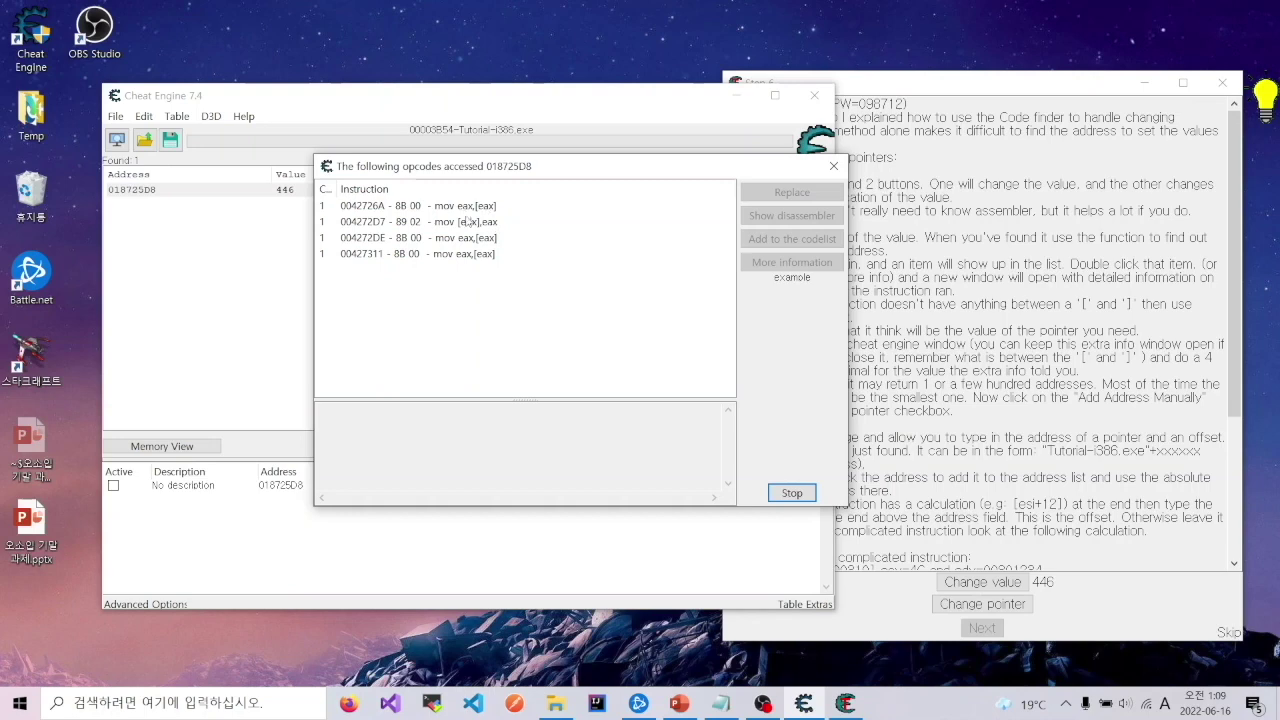
Open the extra information for the accessing instruction 004272D7, mov [edx],eax.
left_click(481, 226)
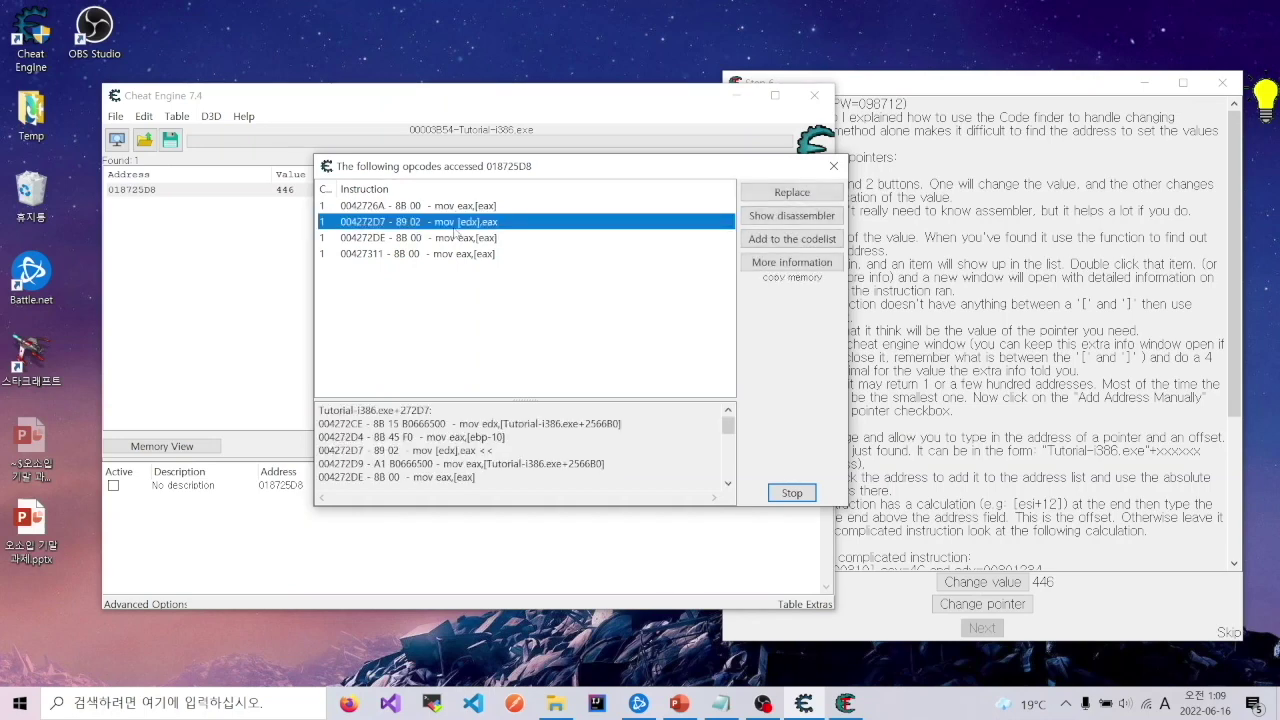
right_click(588, 223)
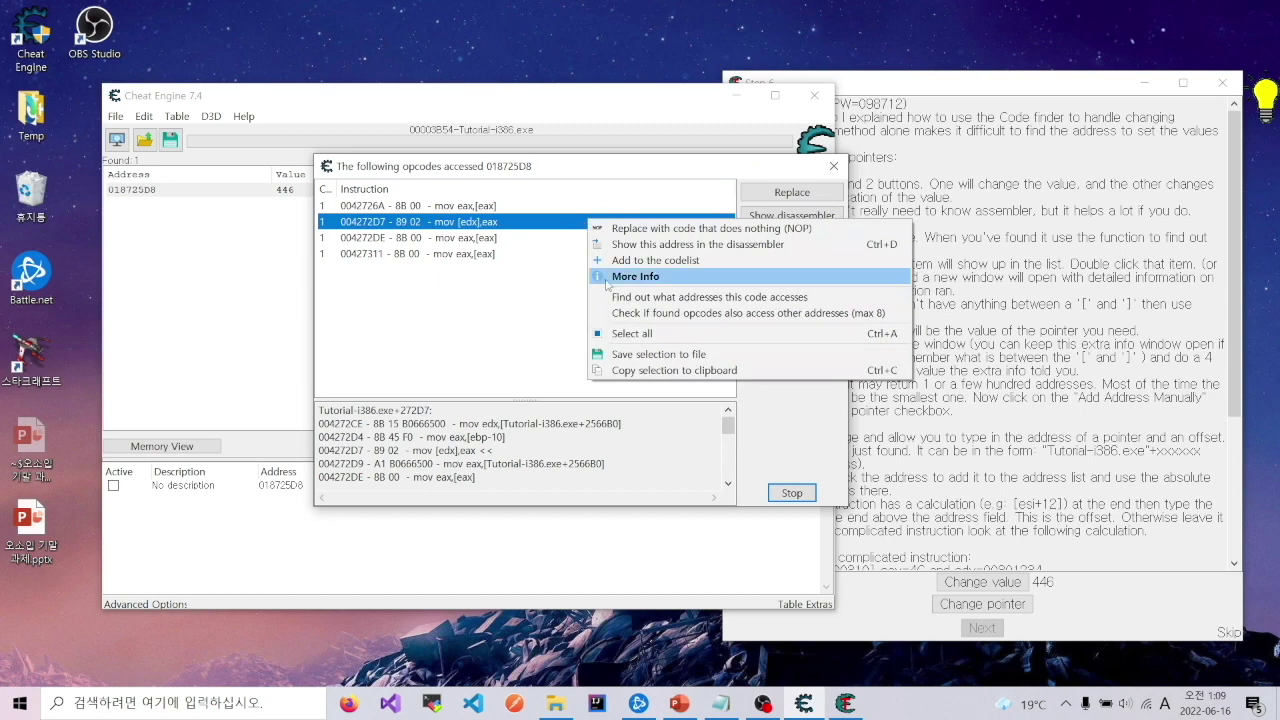
left_click(463, 348)
left_click(512, 224)
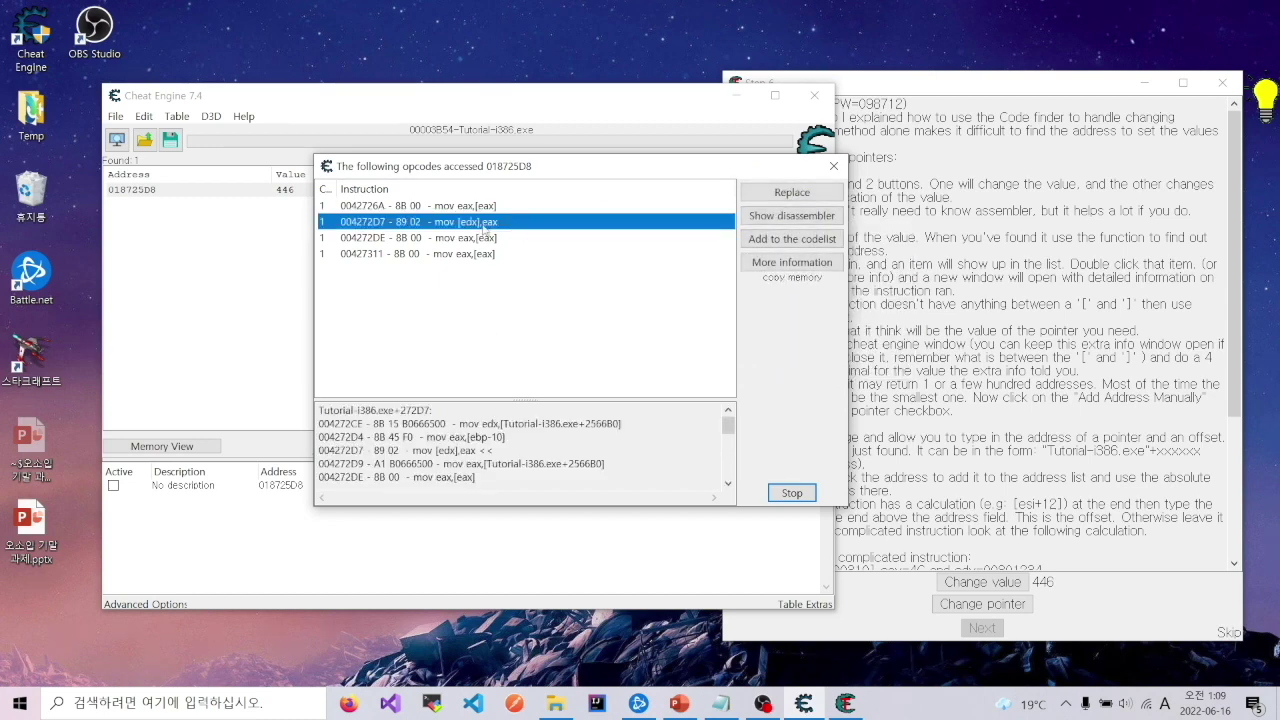
right_click(482, 226)
left_click(548, 282)
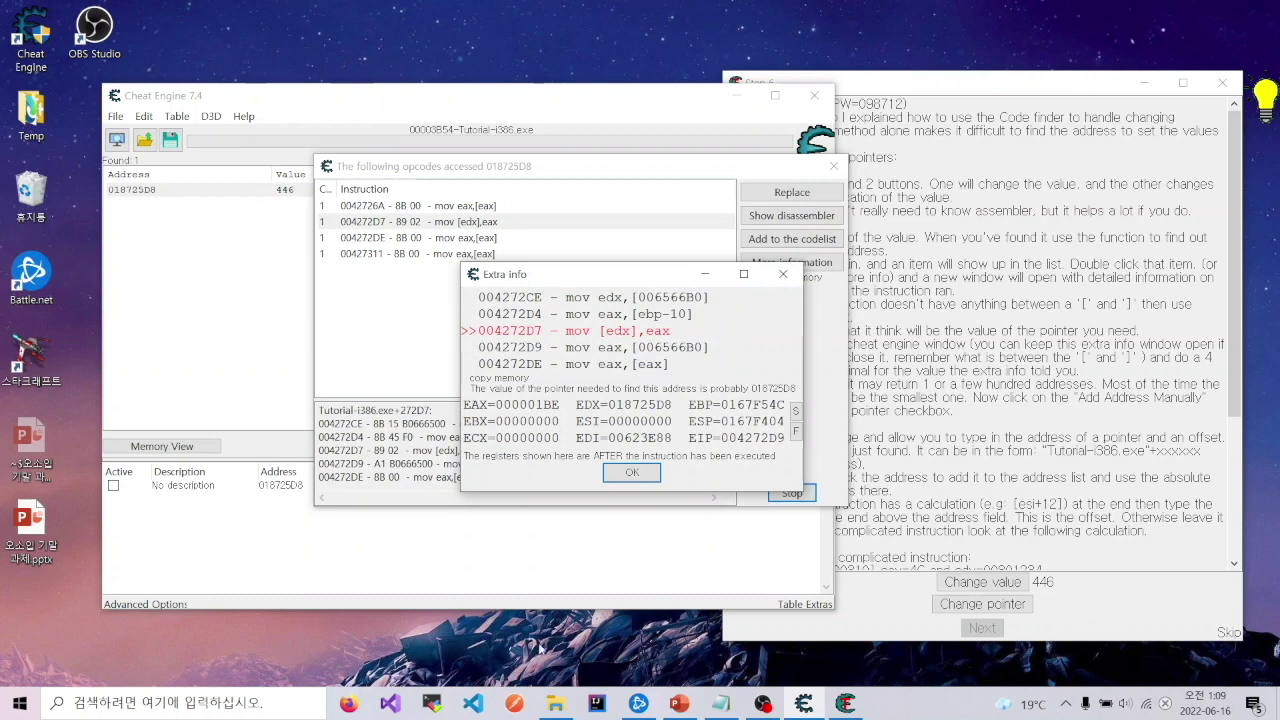
Switch to Notepad, move its window clear of the extra information, and note the pointer value 018725D8.
left_click(720, 703)
left_click_drag(665, 240, 960, 162)
type("018")
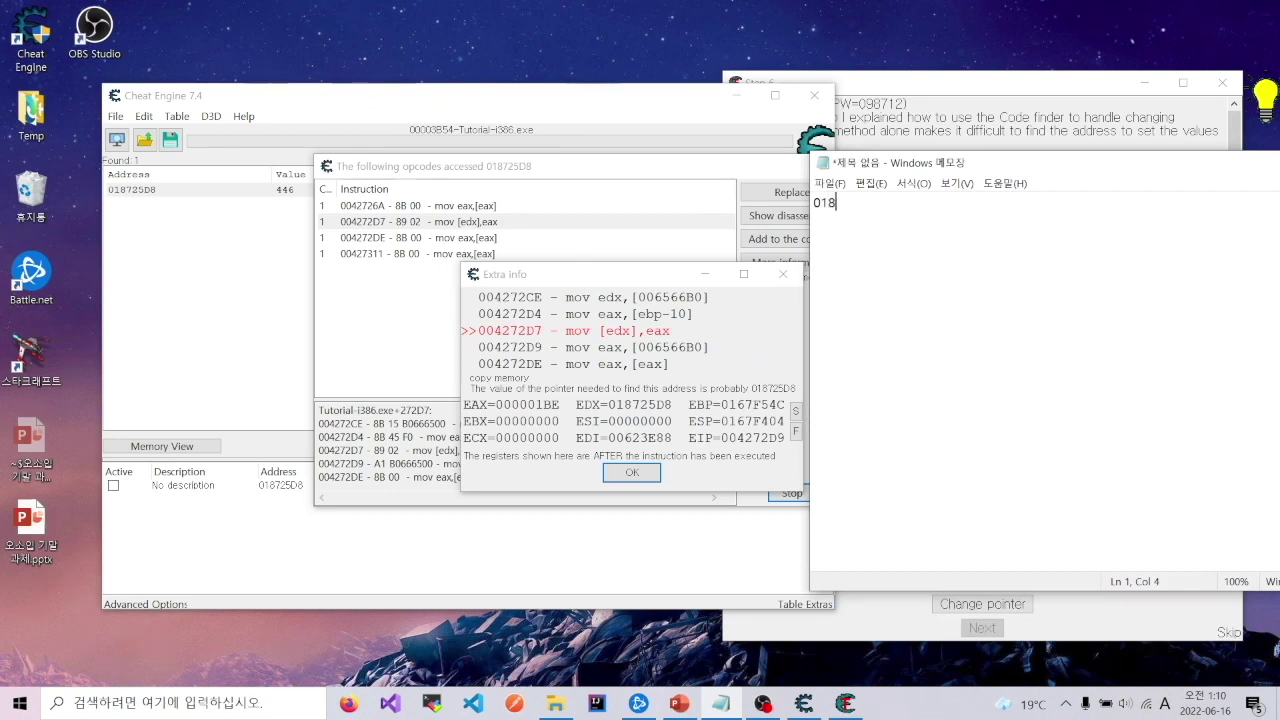
type("725D")
Close the extra information, stop the access monitoring and close the opcode list.
left_click(631, 472)
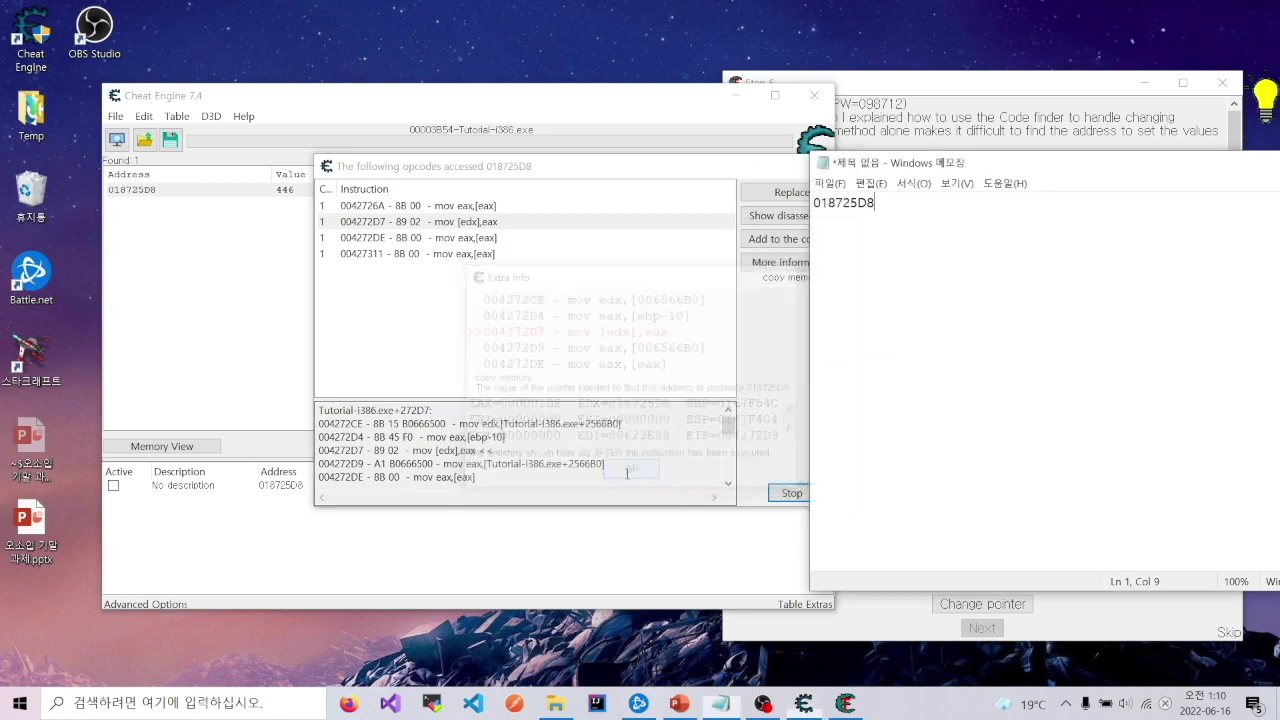
left_click(782, 493)
left_click(786, 493)
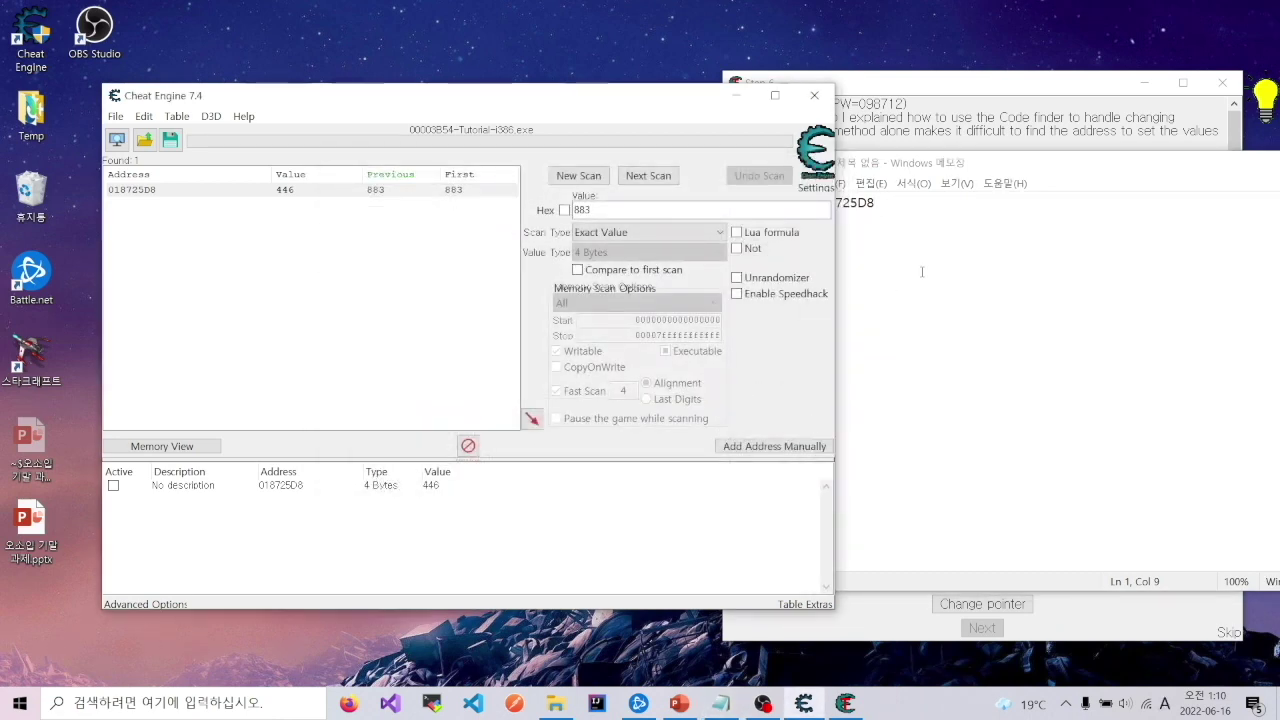
Copy the noted value 018725D8, run a new hexadecimal 4 Bytes scan for it, and add the found address to the address list.
left_click_drag(922, 271, 805, 206)
key("ctrl+c")
left_click(632, 204)
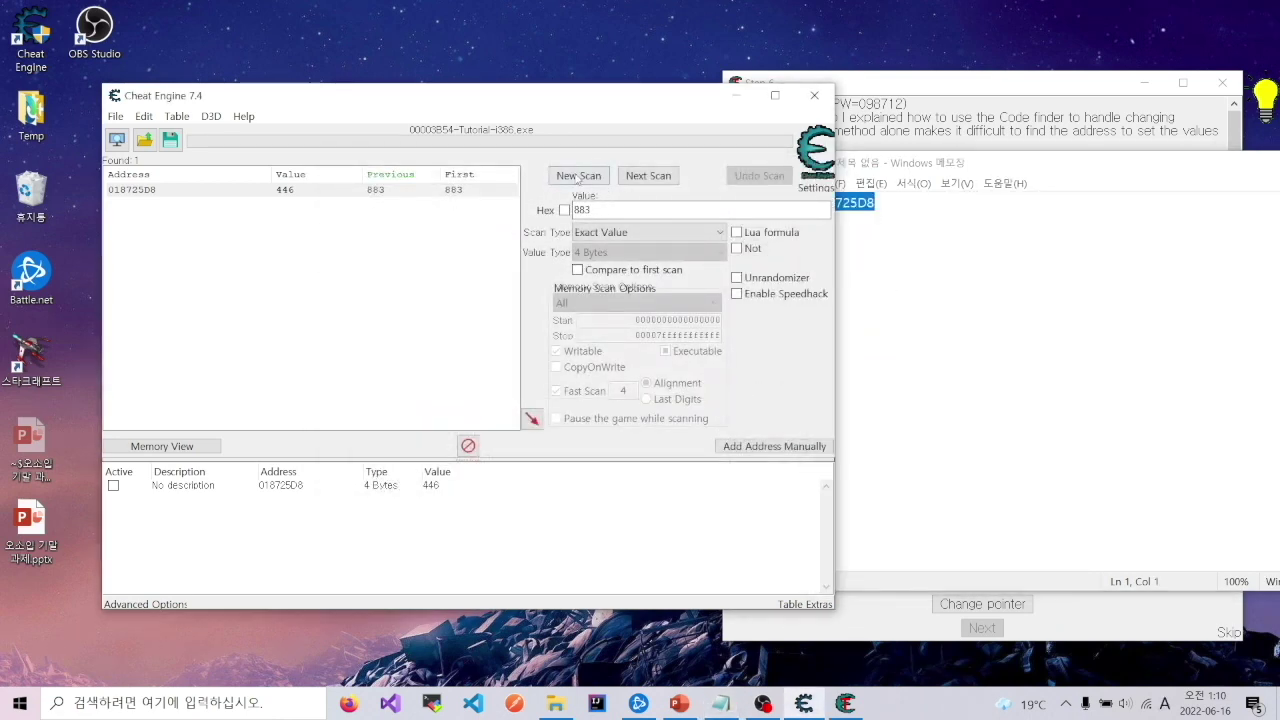
left_click(578, 175)
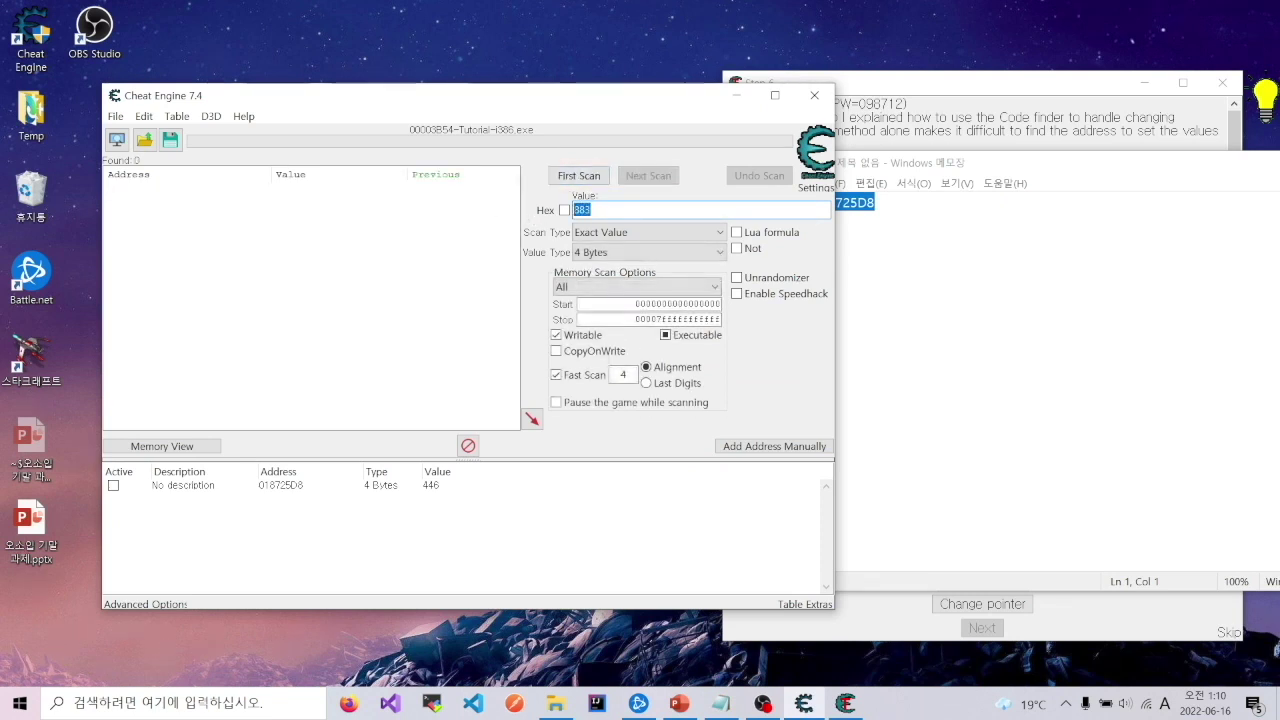
left_click(565, 211)
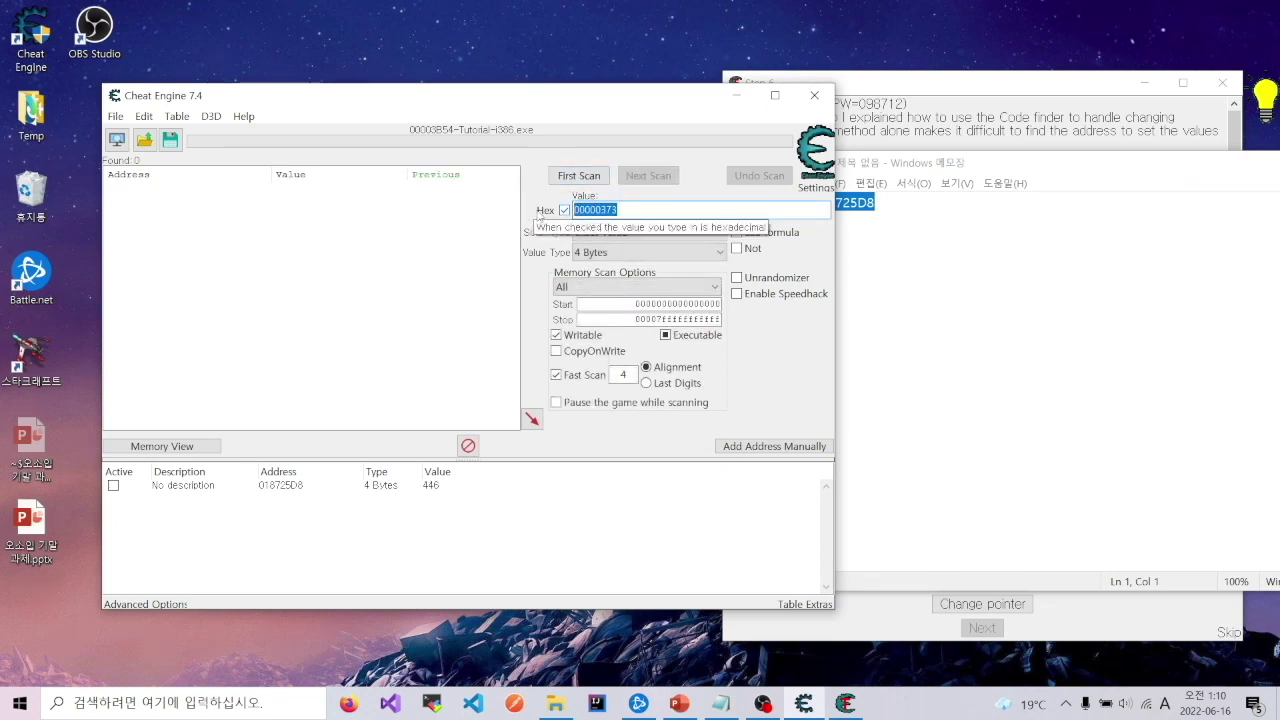
key("ctrl+v")
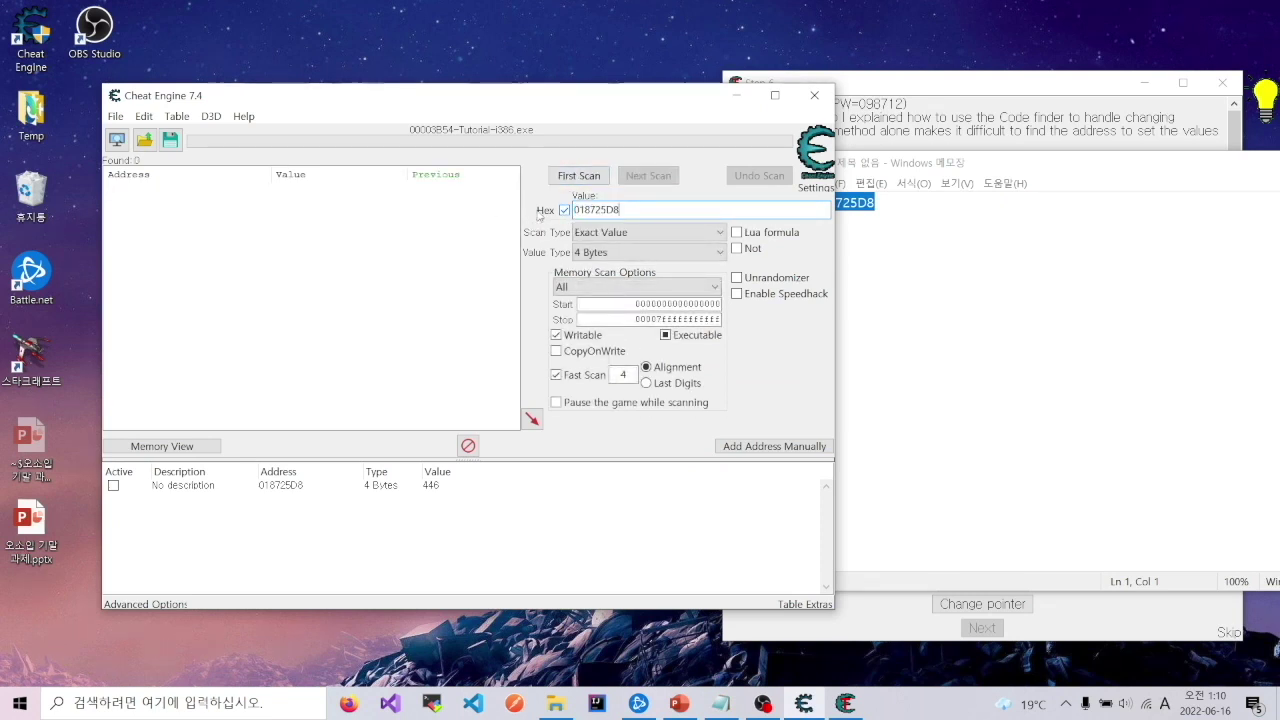
left_click(586, 176)
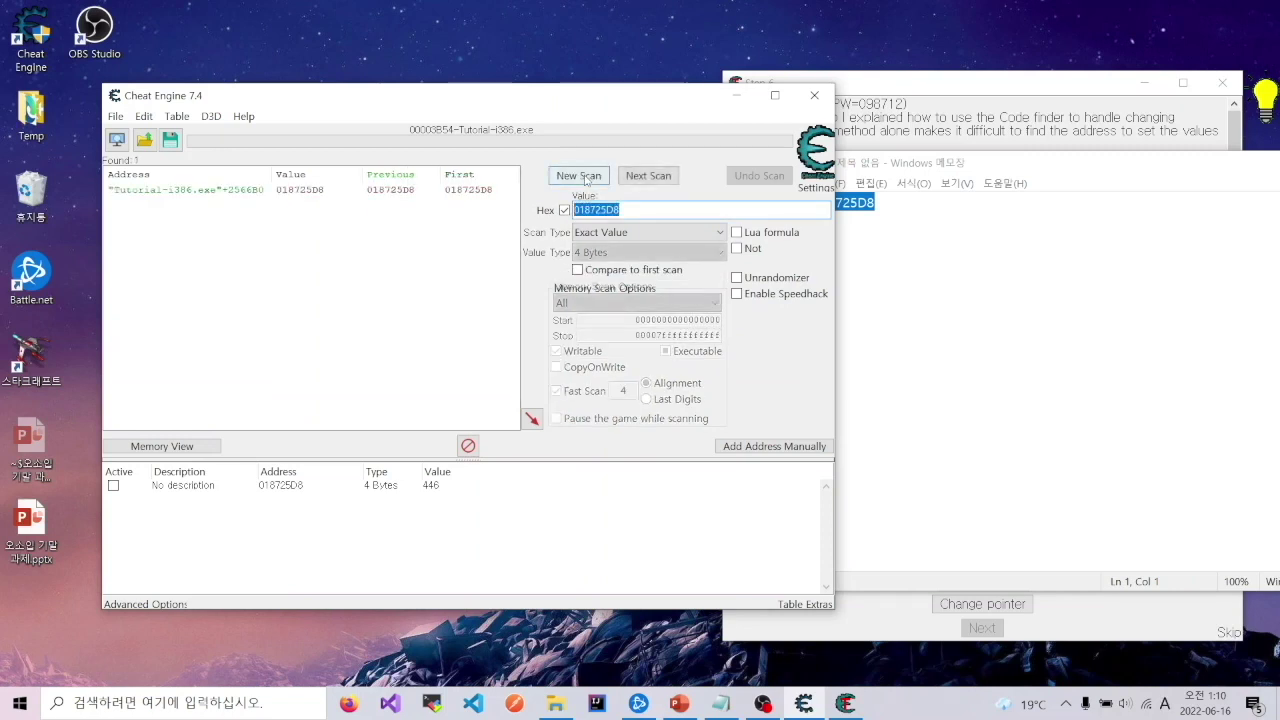
left_click(370, 195)
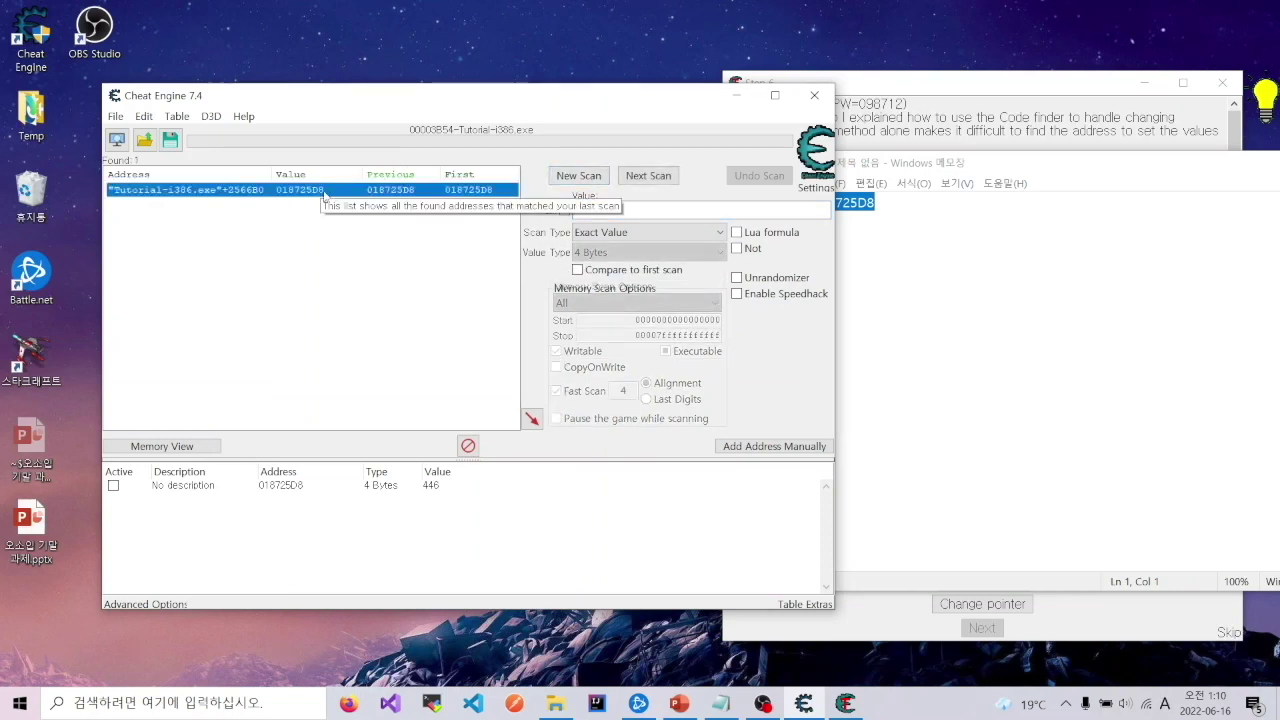
double_click(290, 190)
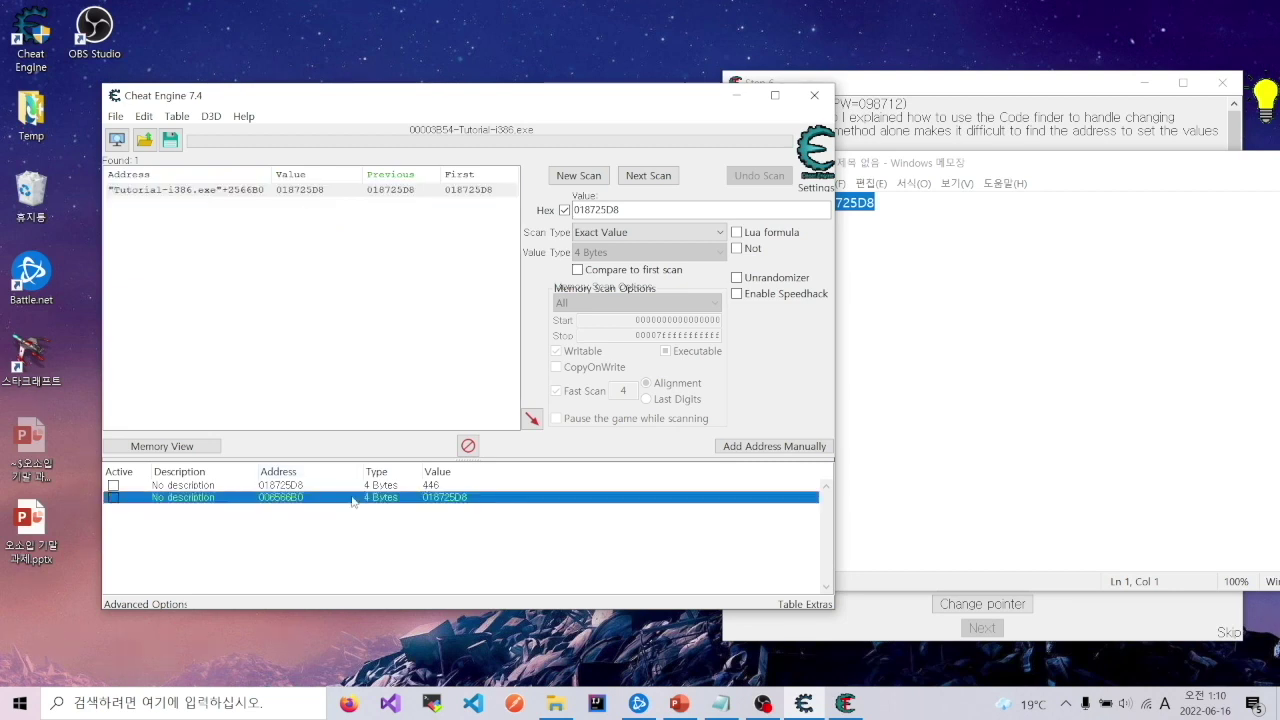
Manually add a 4 Bytes pointer entry with base address 006566B0 and offset 0 to the address list.
left_click(733, 447)
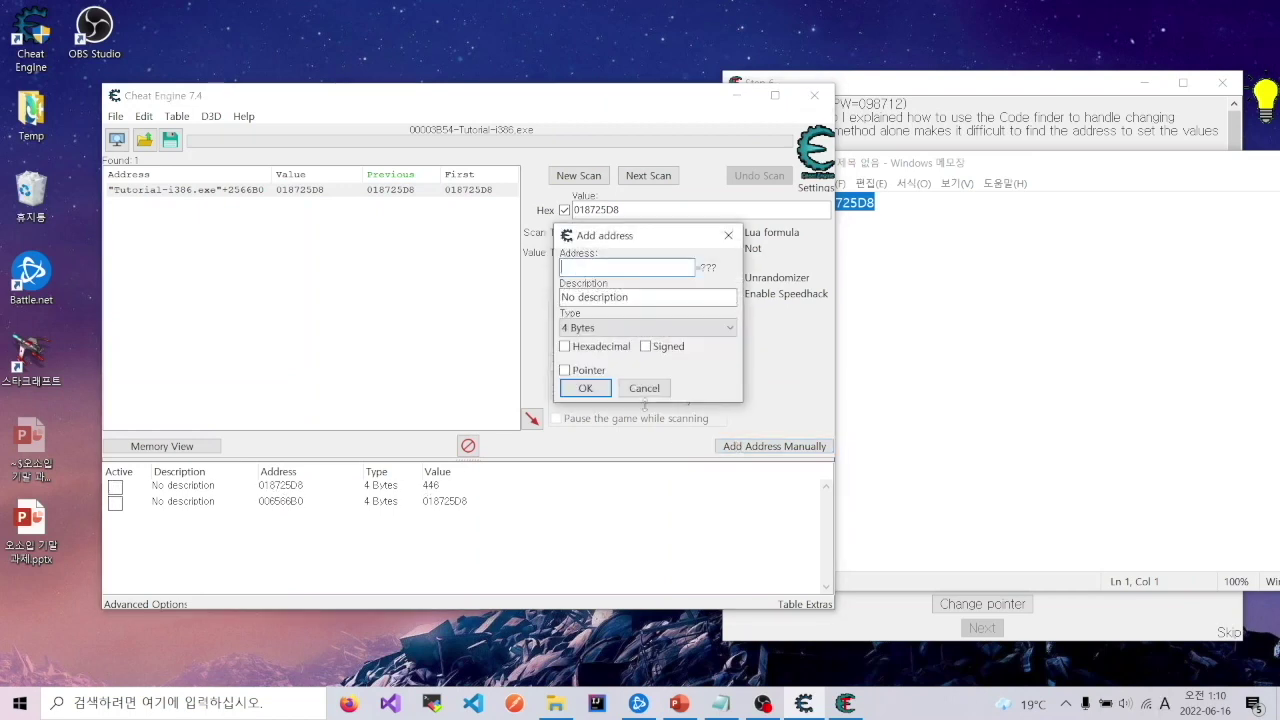
left_click(565, 370)
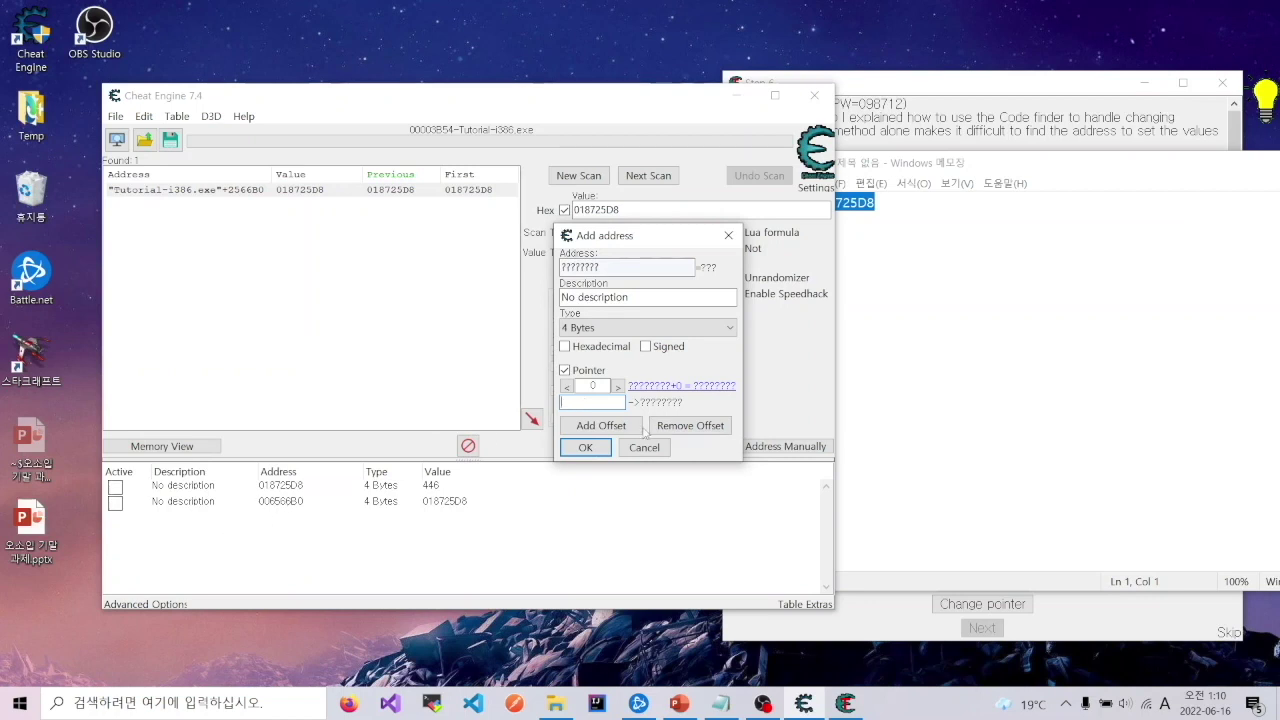
type("006566b0")
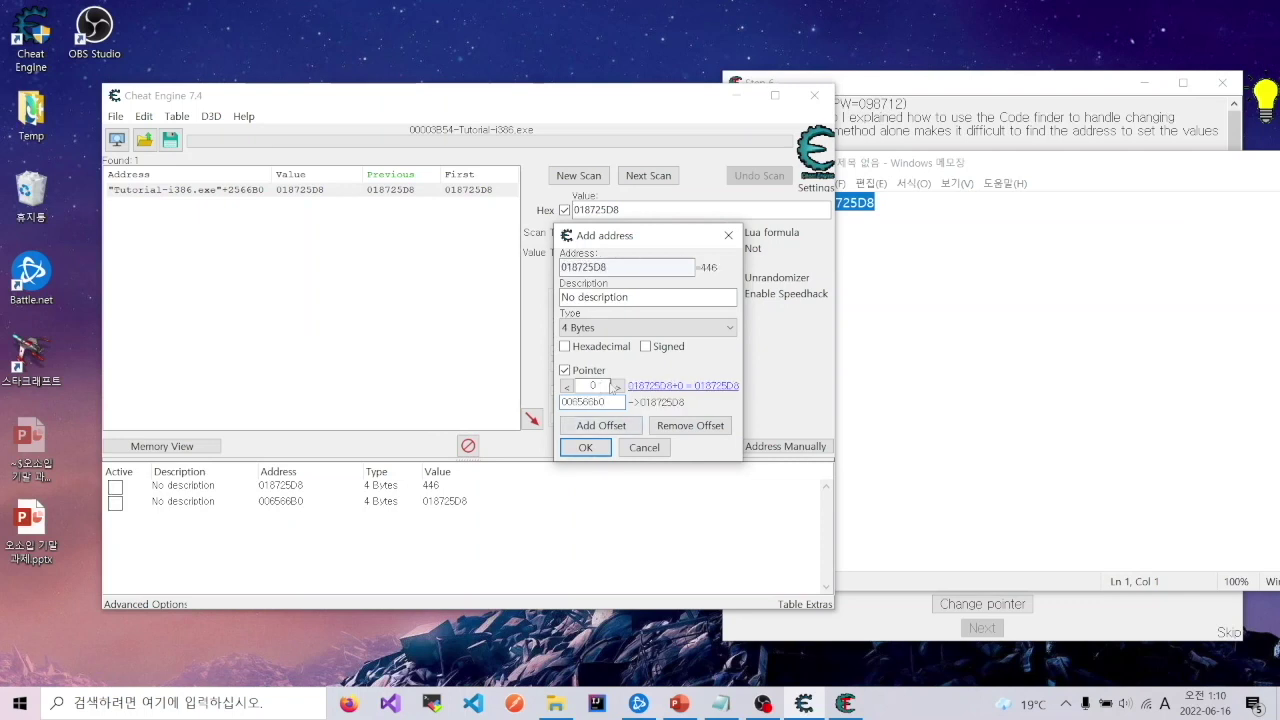
left_click(568, 266)
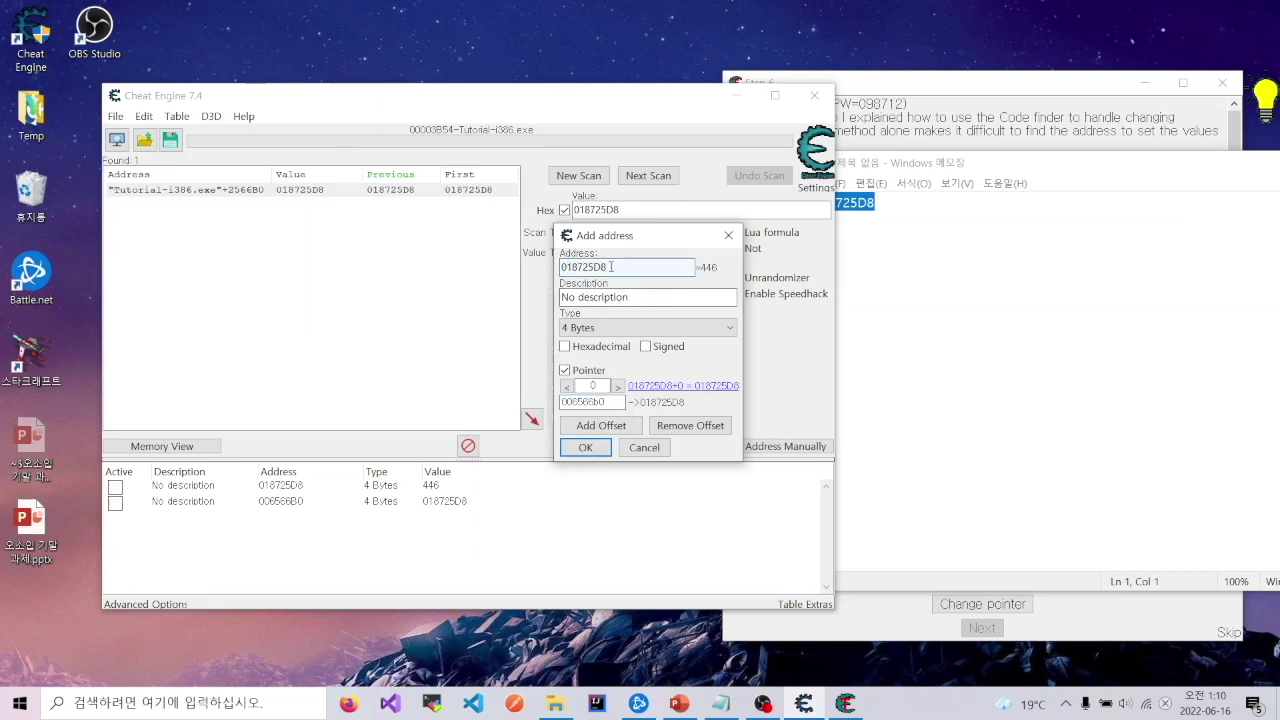
left_click_drag(606, 267, 546, 266)
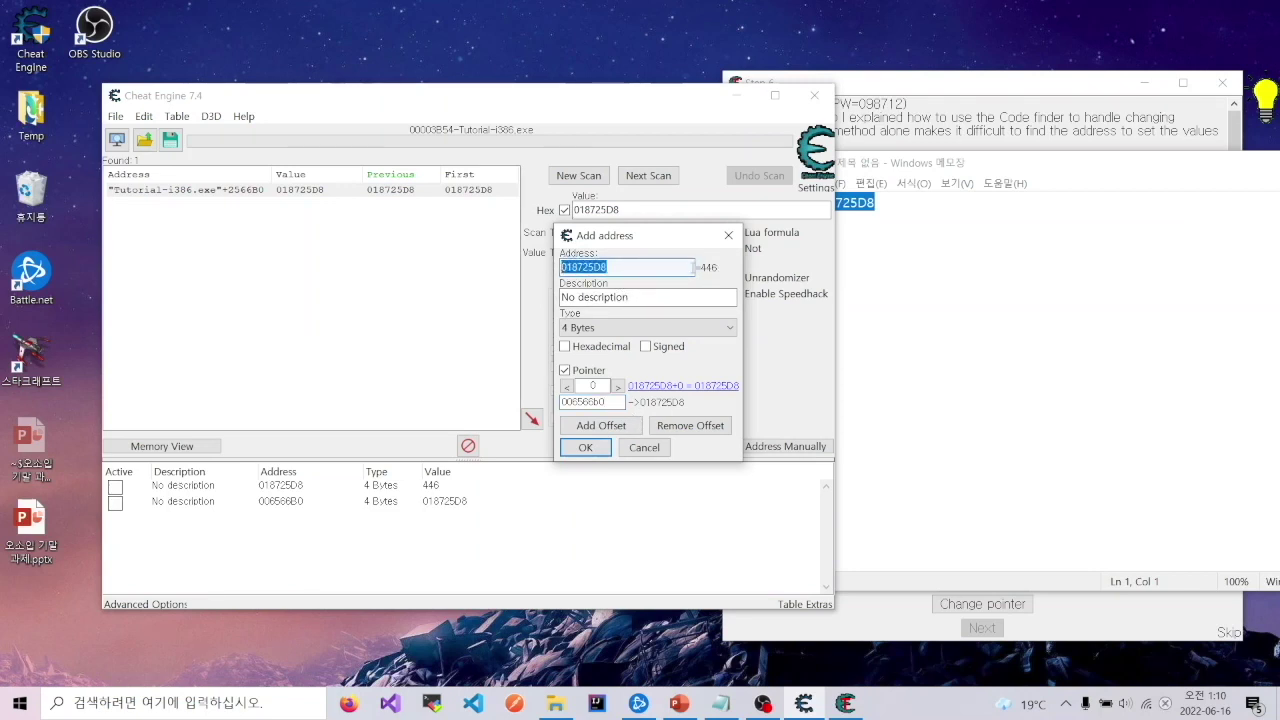
left_click(589, 447)
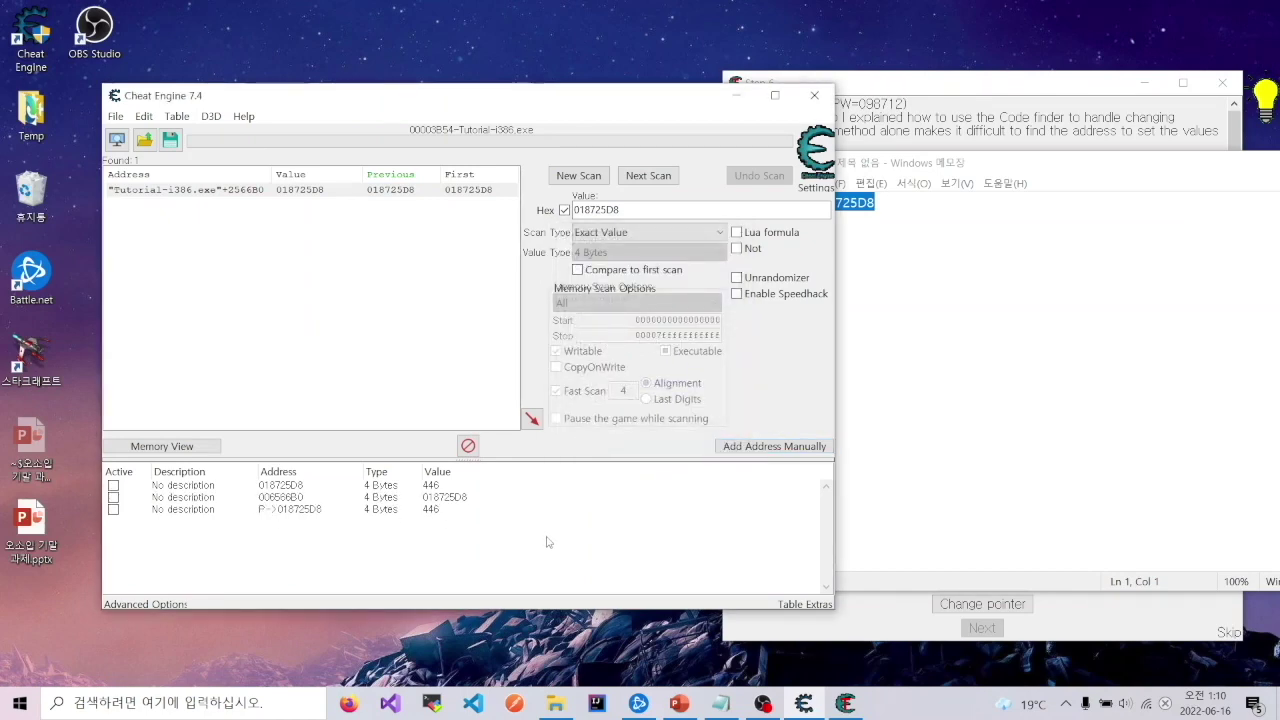
Freeze the new pointer entry in the address list and change the Step 6 tutorial value twice to test it.
left_click(1068, 130)
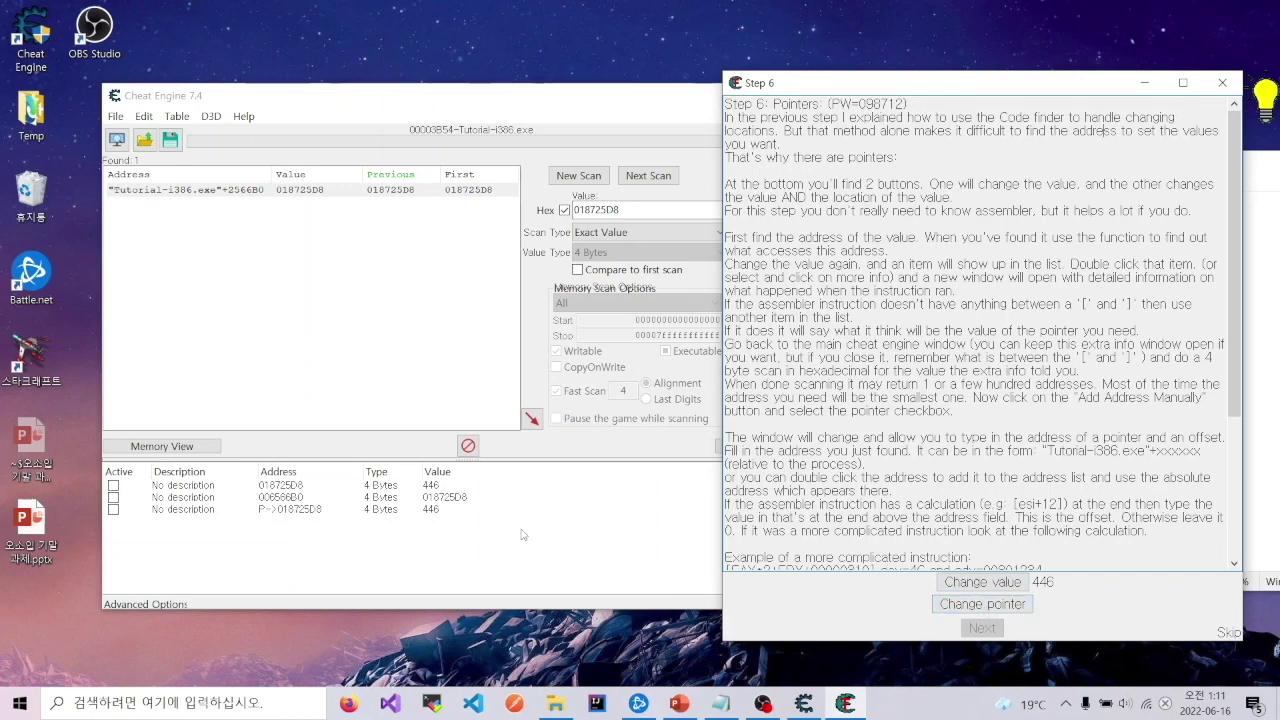
left_click(400, 569)
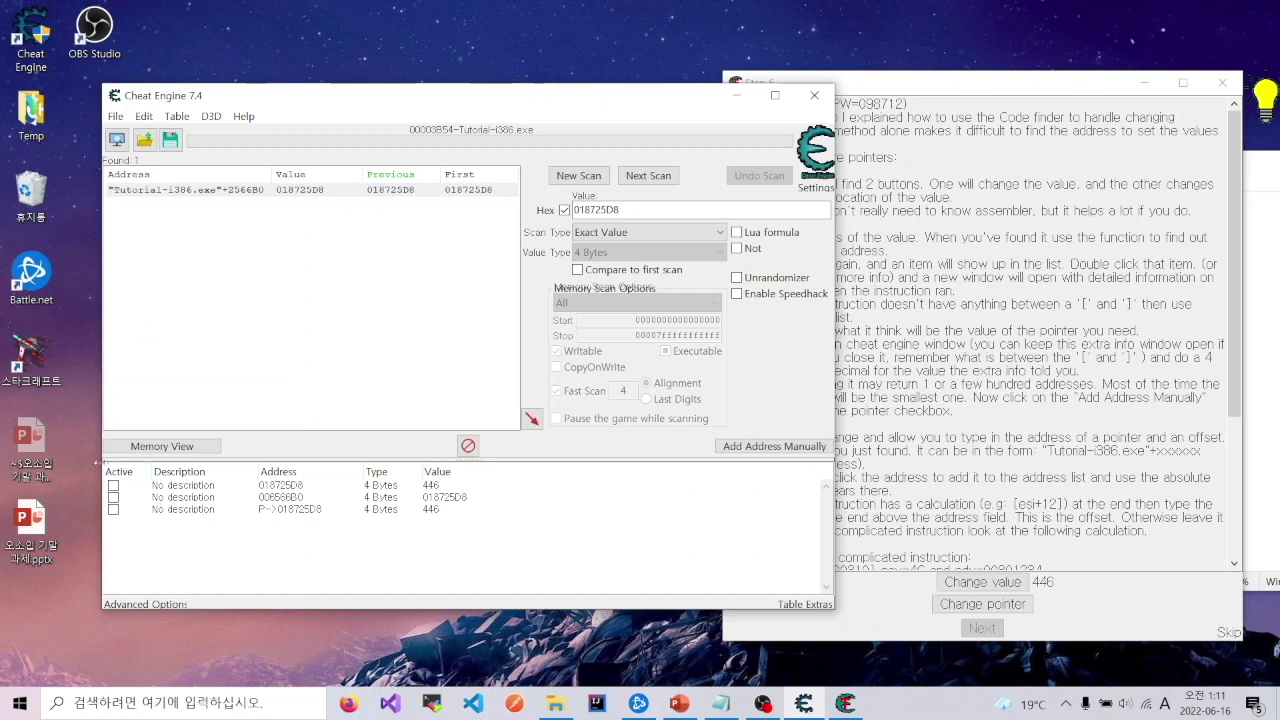
left_click(113, 510)
left_click(990, 608)
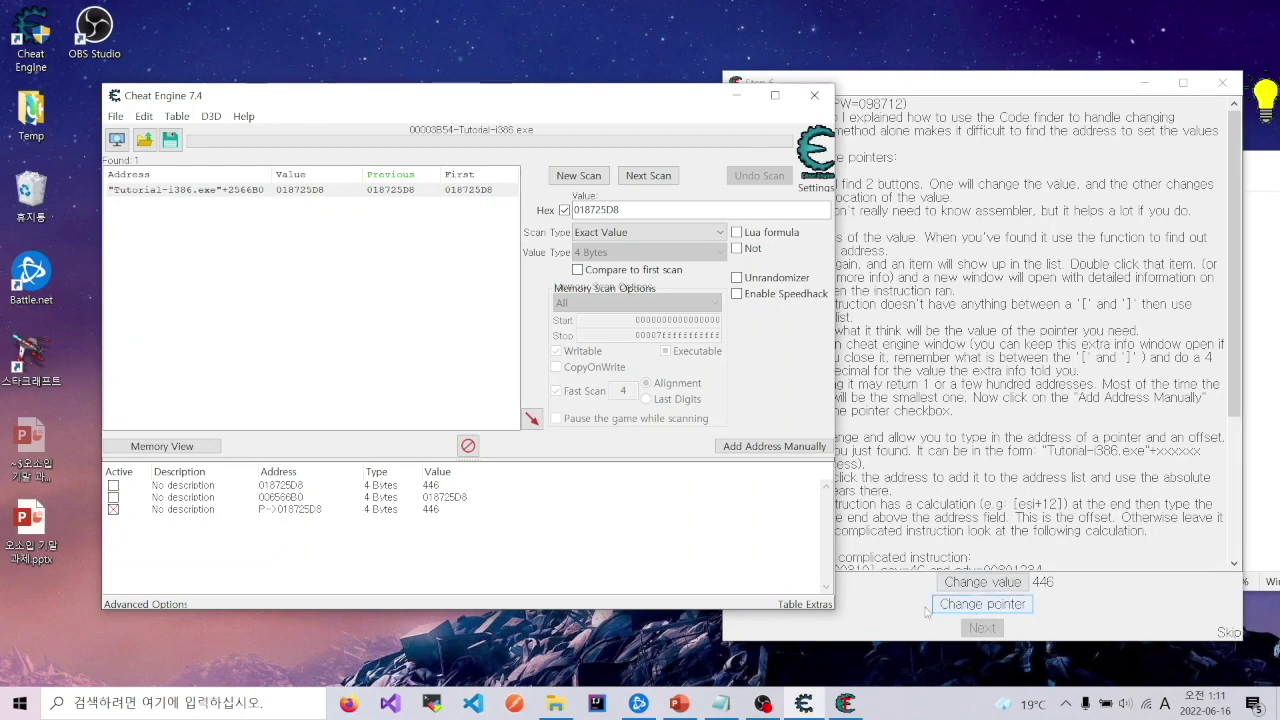
left_click(1019, 588)
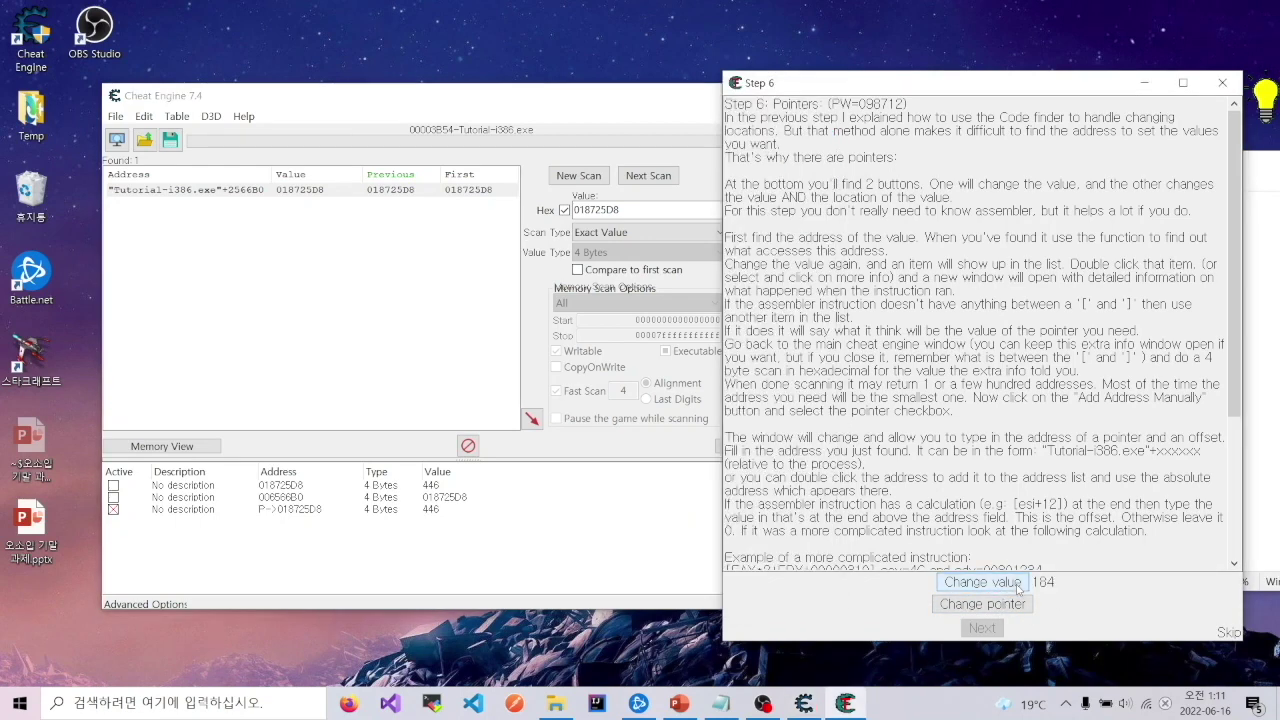
left_click(1019, 588)
key("alt+Tab")
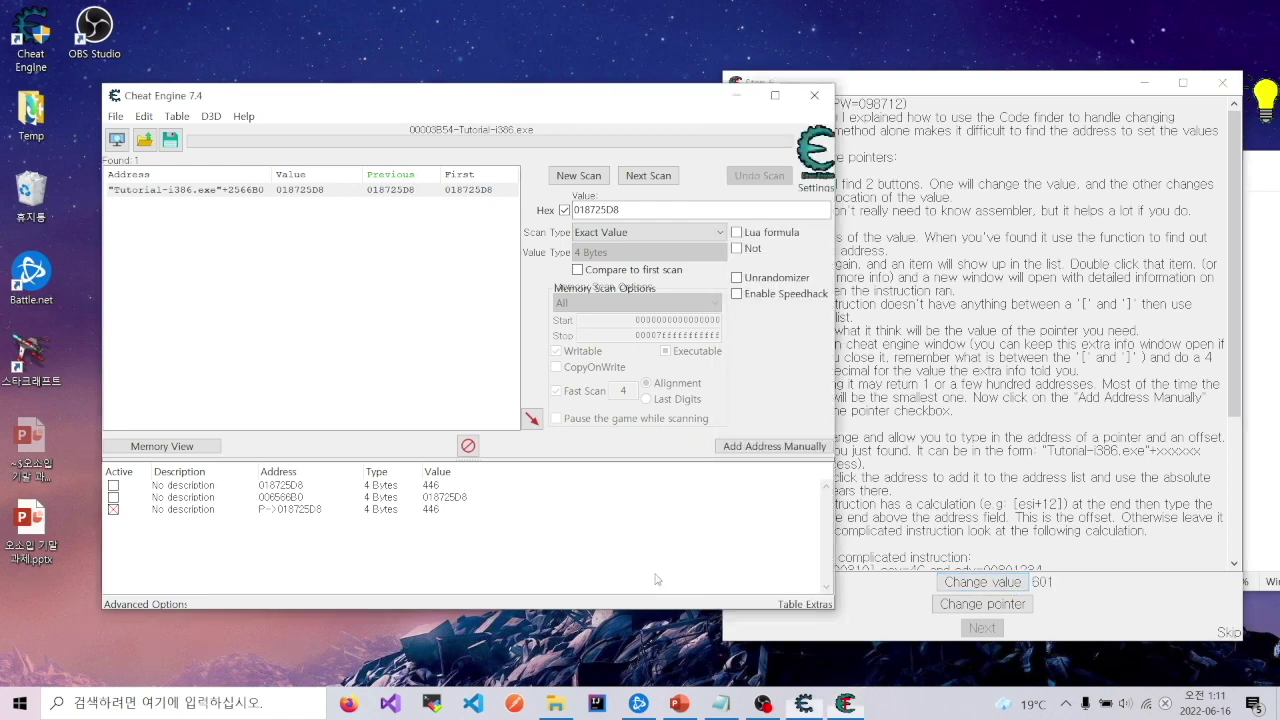
Change the pointer repeatedly in the Step 6 tutorial and check the address the pointer entry resolves to after each change.
left_click(1005, 610)
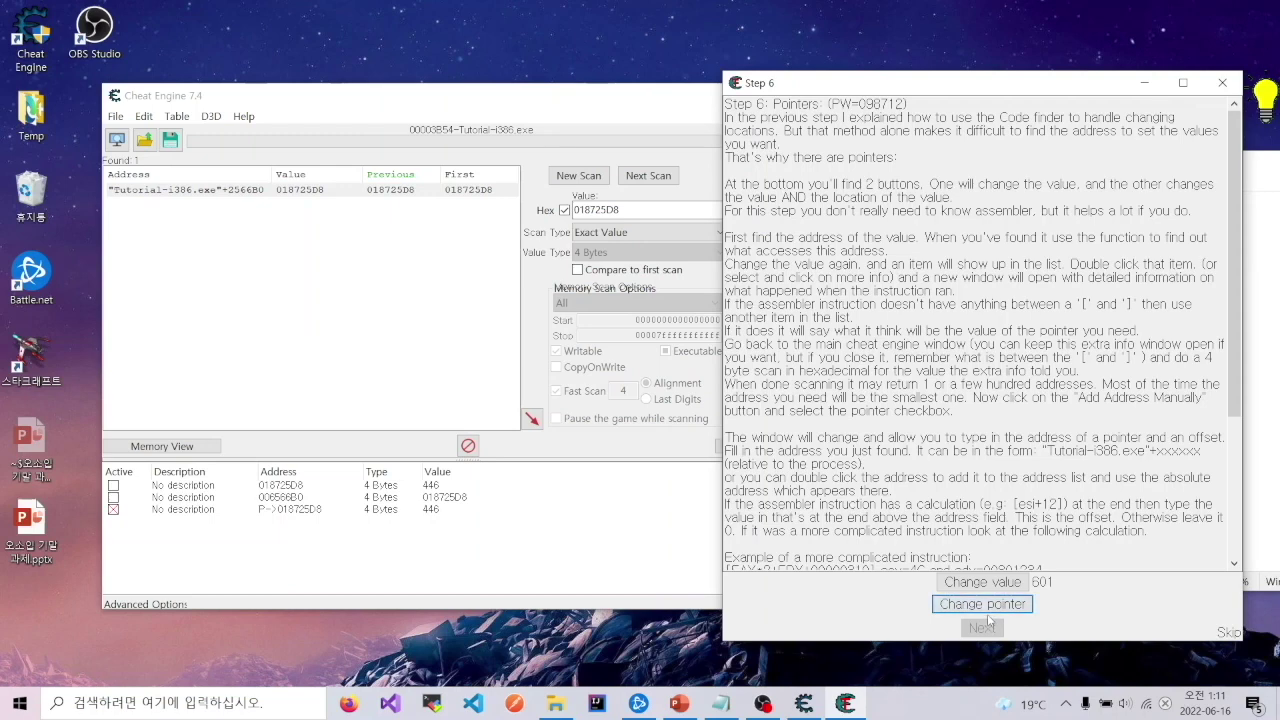
left_click(987, 605)
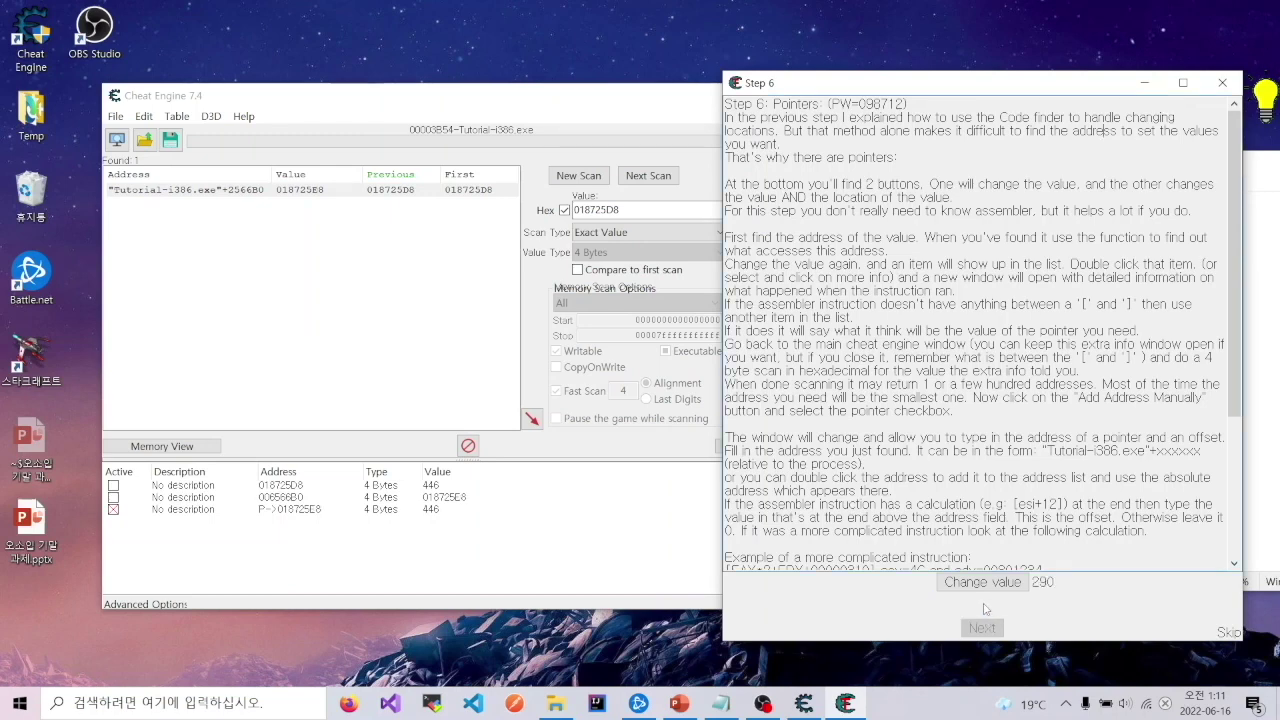
left_click(389, 539)
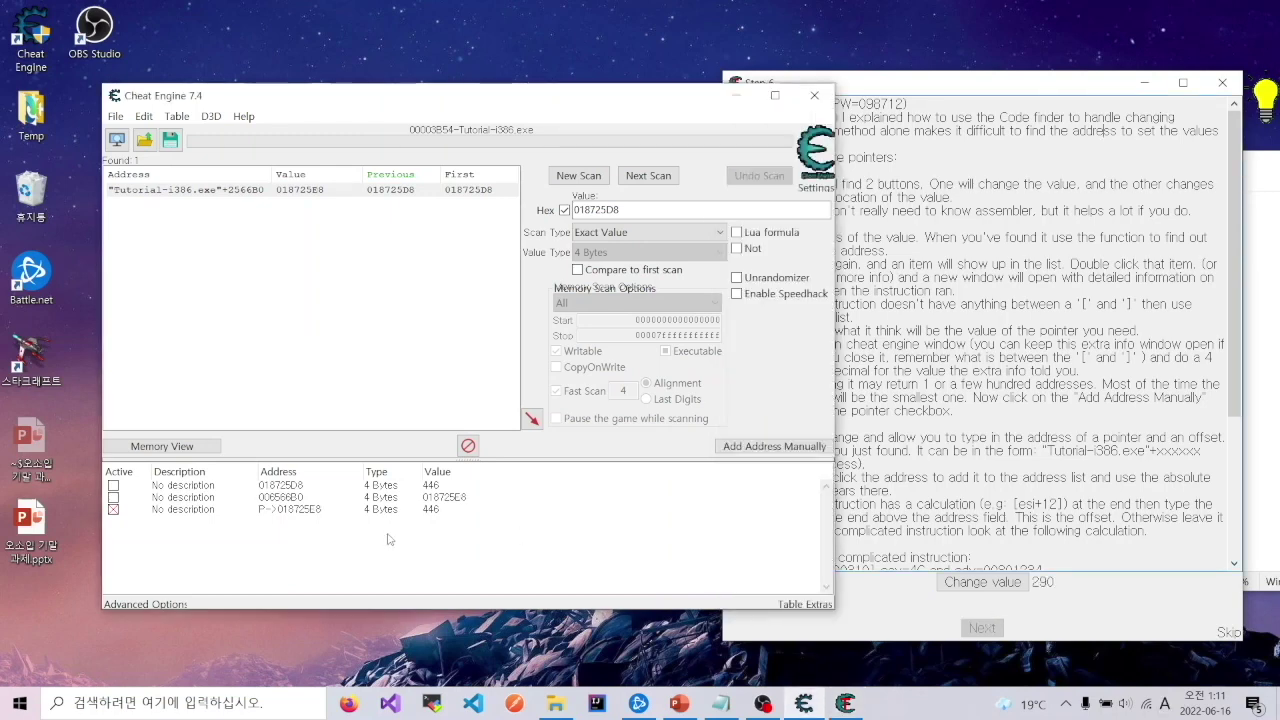
left_click(321, 511)
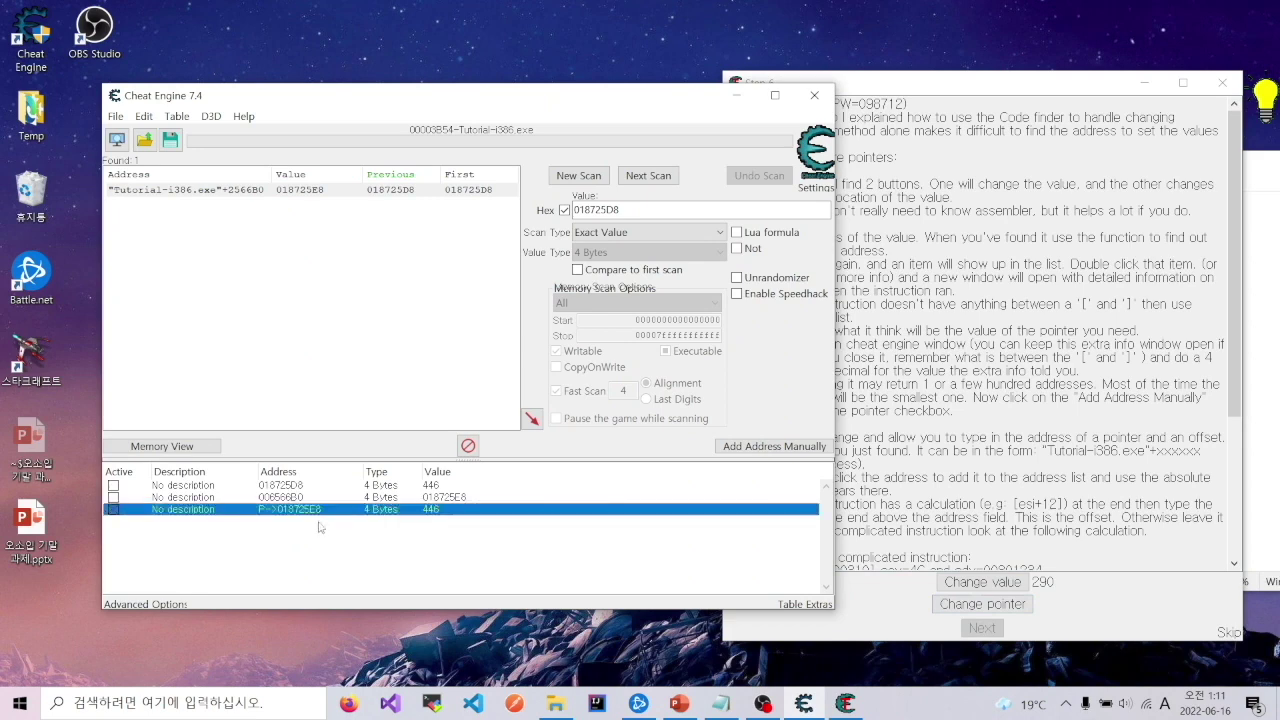
left_click(966, 608)
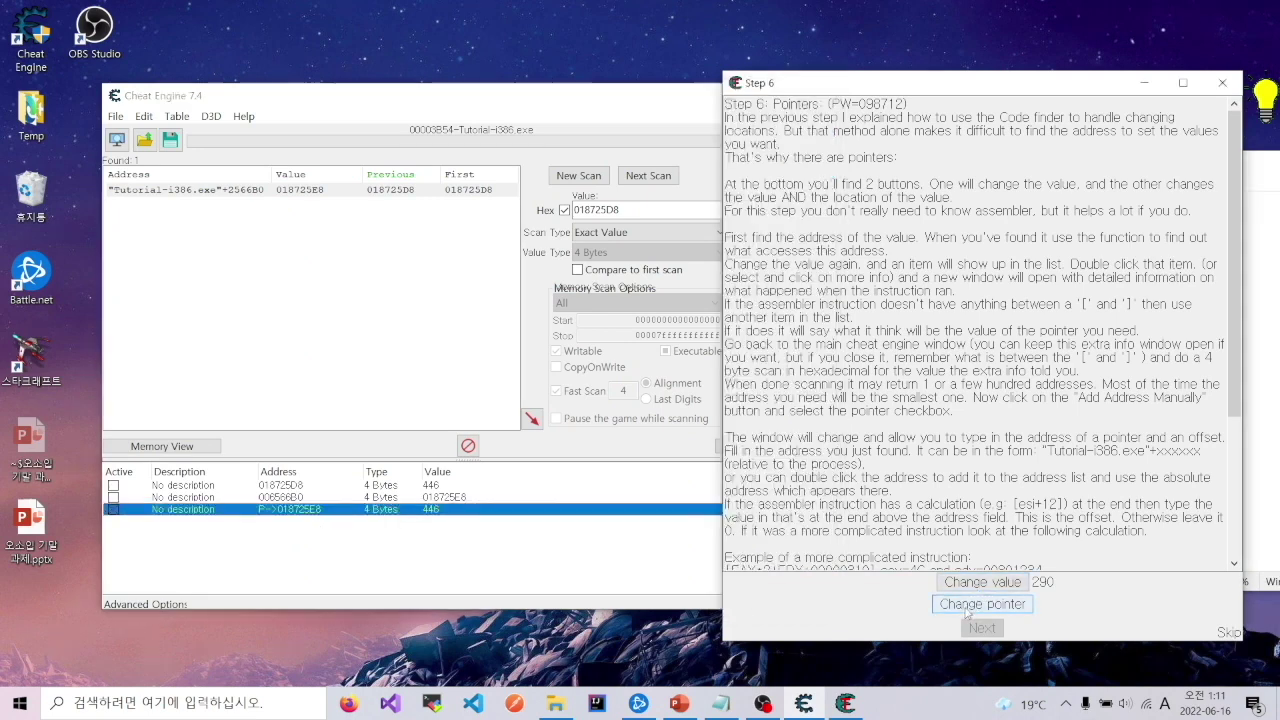
left_click(966, 606)
left_click(305, 522)
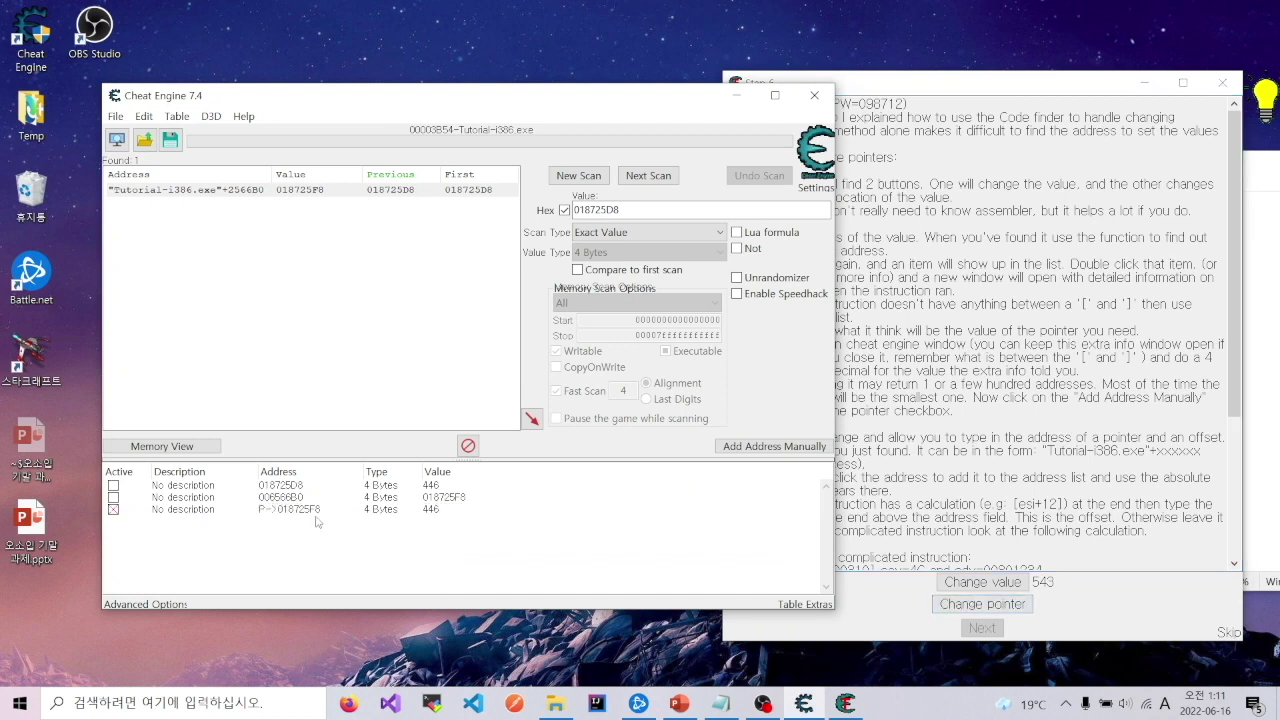
left_click(318, 512)
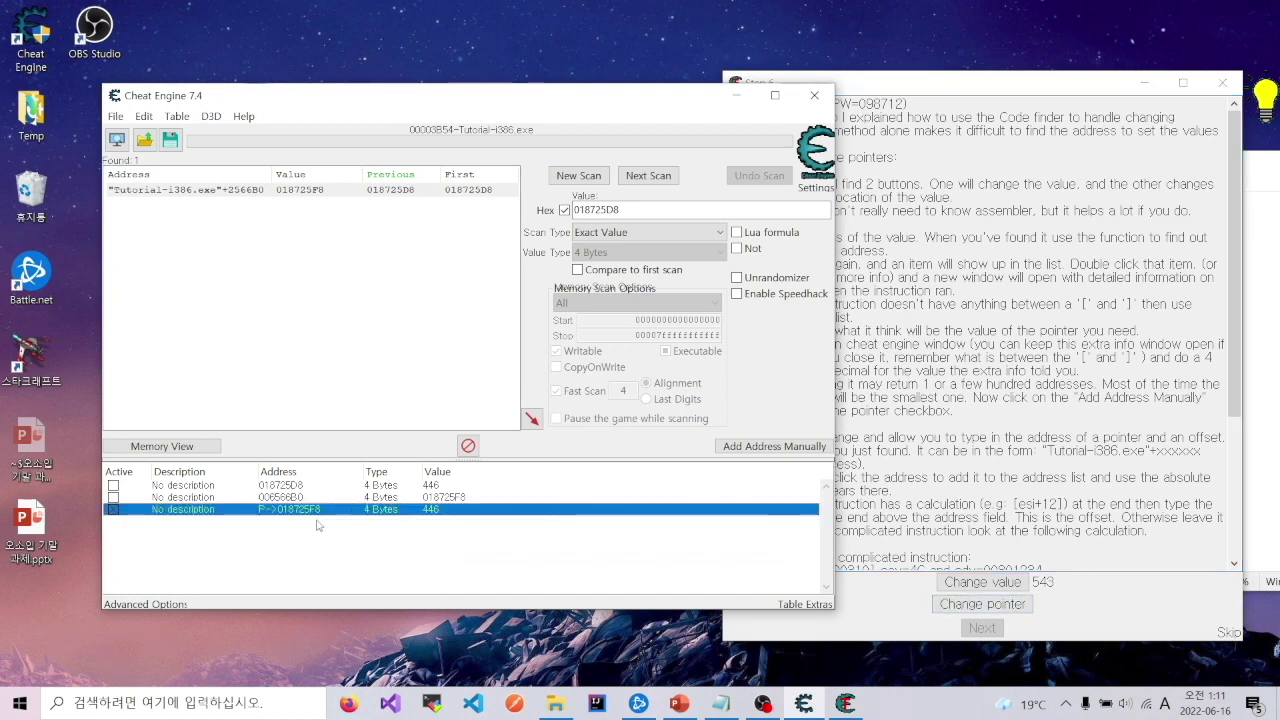
Set the value of the frozen pointer entry to 5000.
left_click(1109, 517)
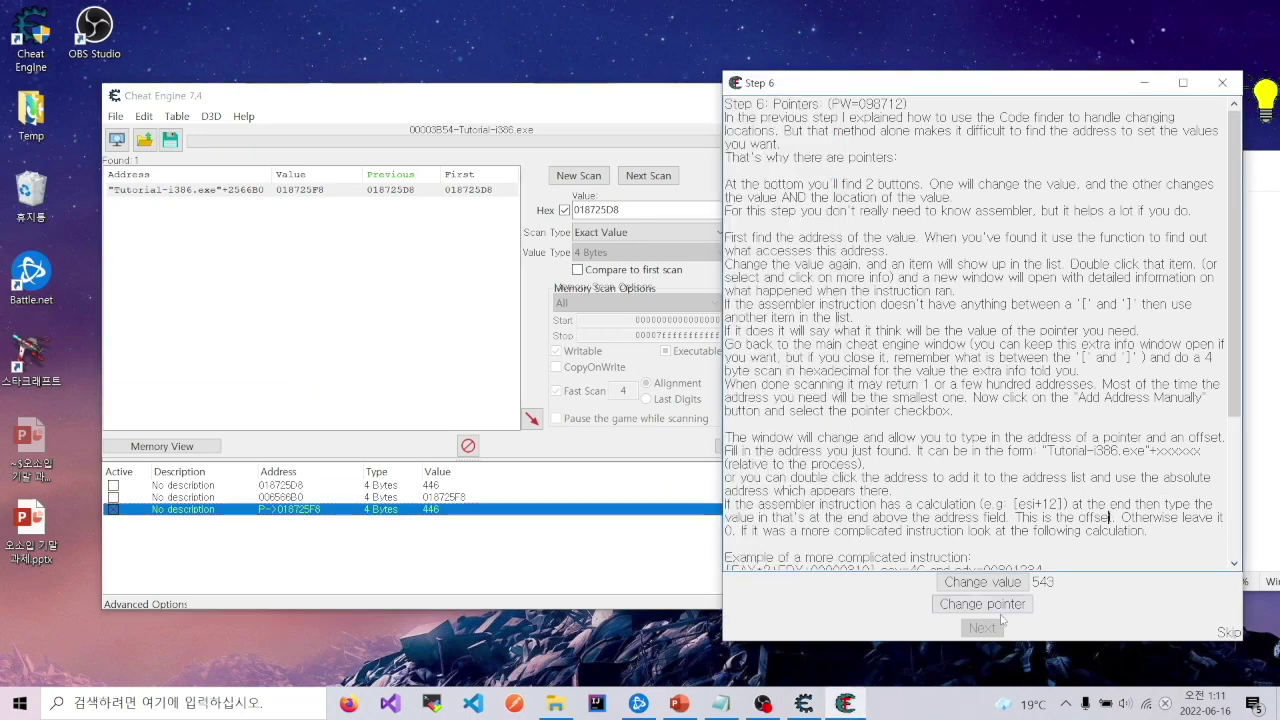
double_click(440, 510)
type("50000")
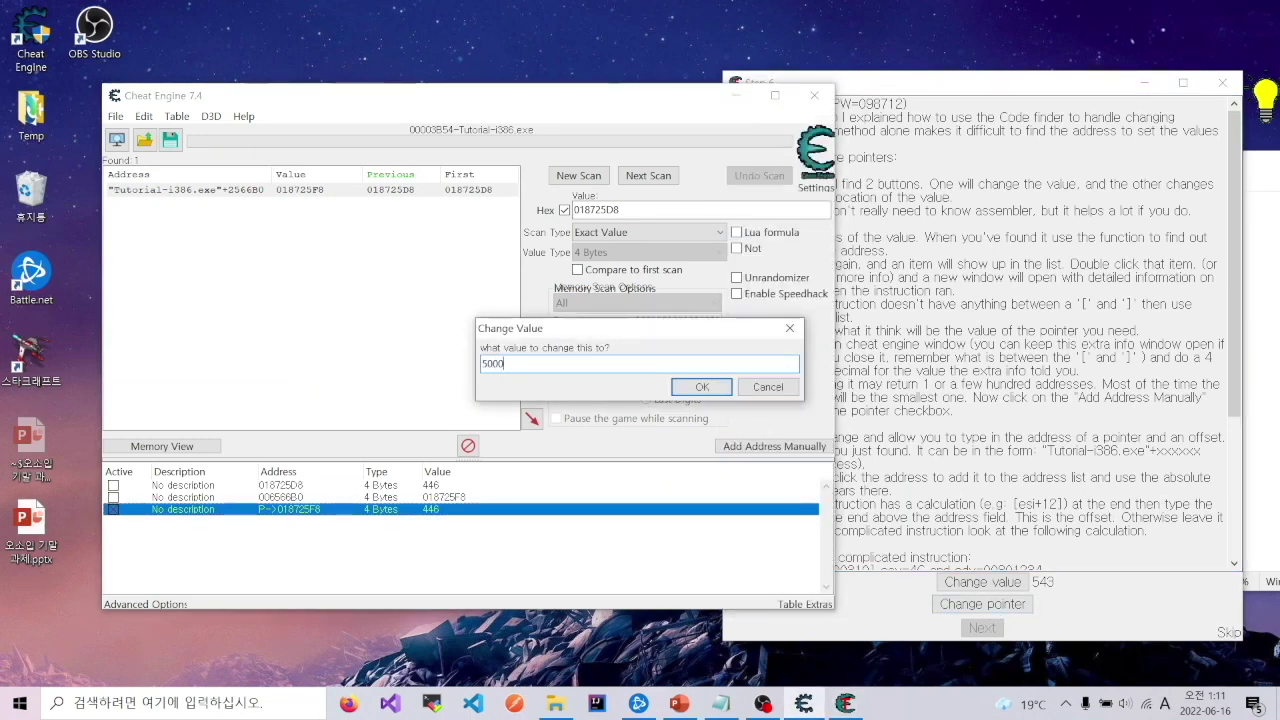
key("Return")
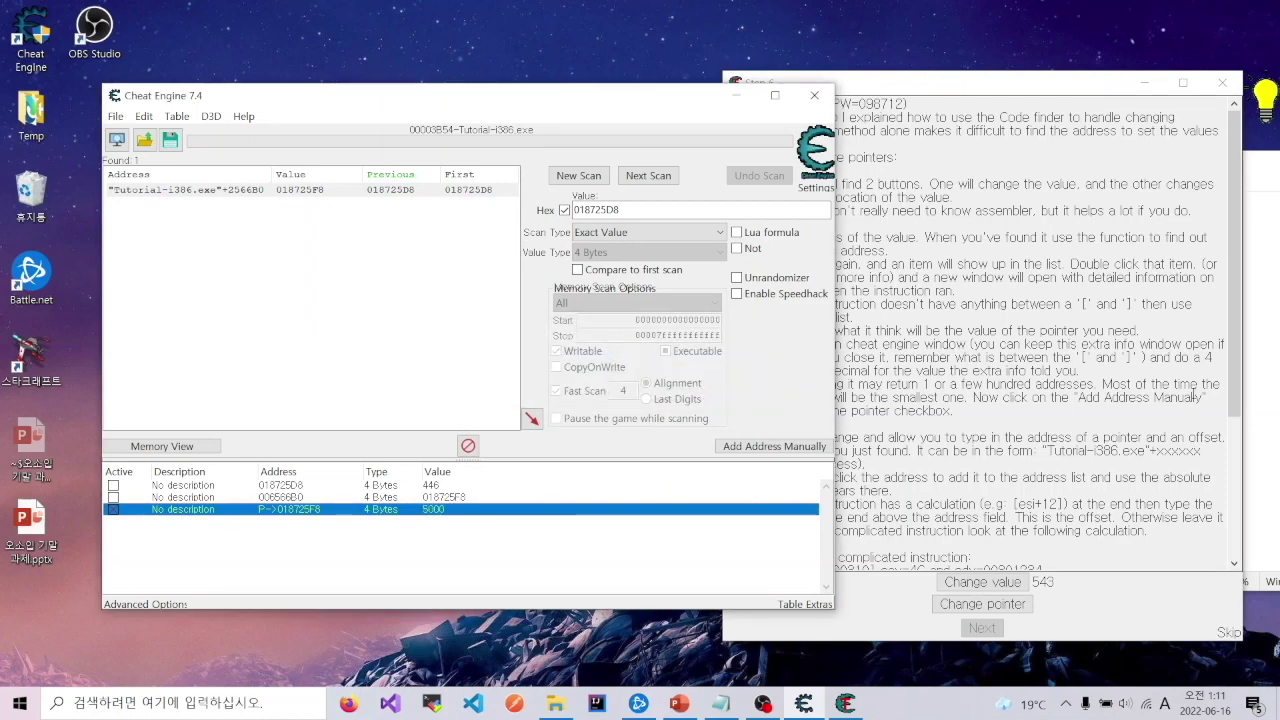
Change the value and the pointer in the Step 6 tutorial, and proceed to Step 7.
left_click(1047, 356)
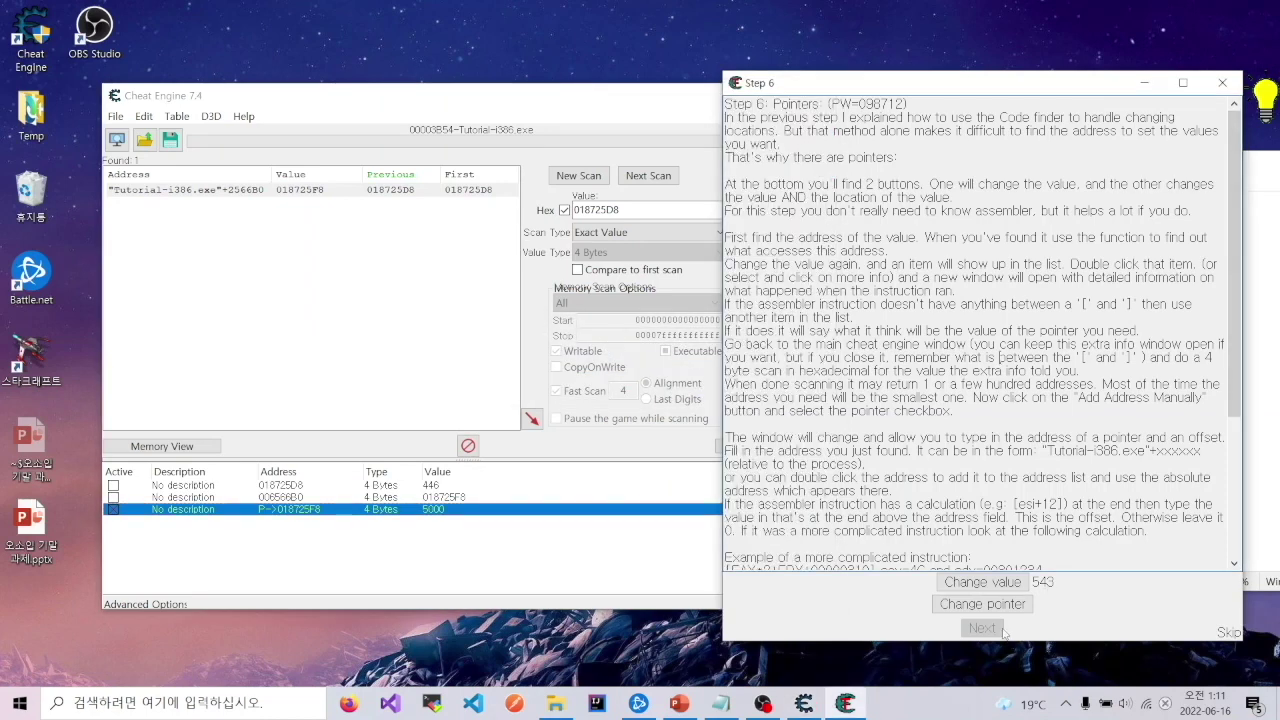
left_click(1000, 583)
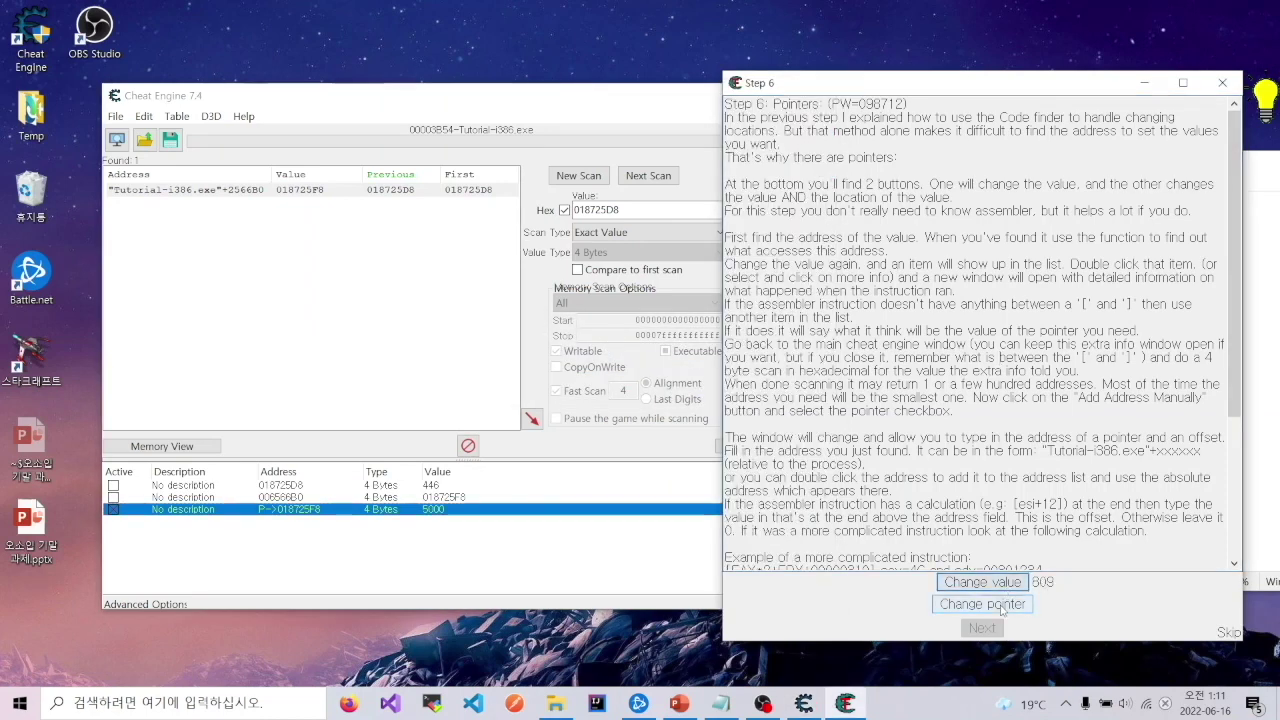
left_click(1002, 605)
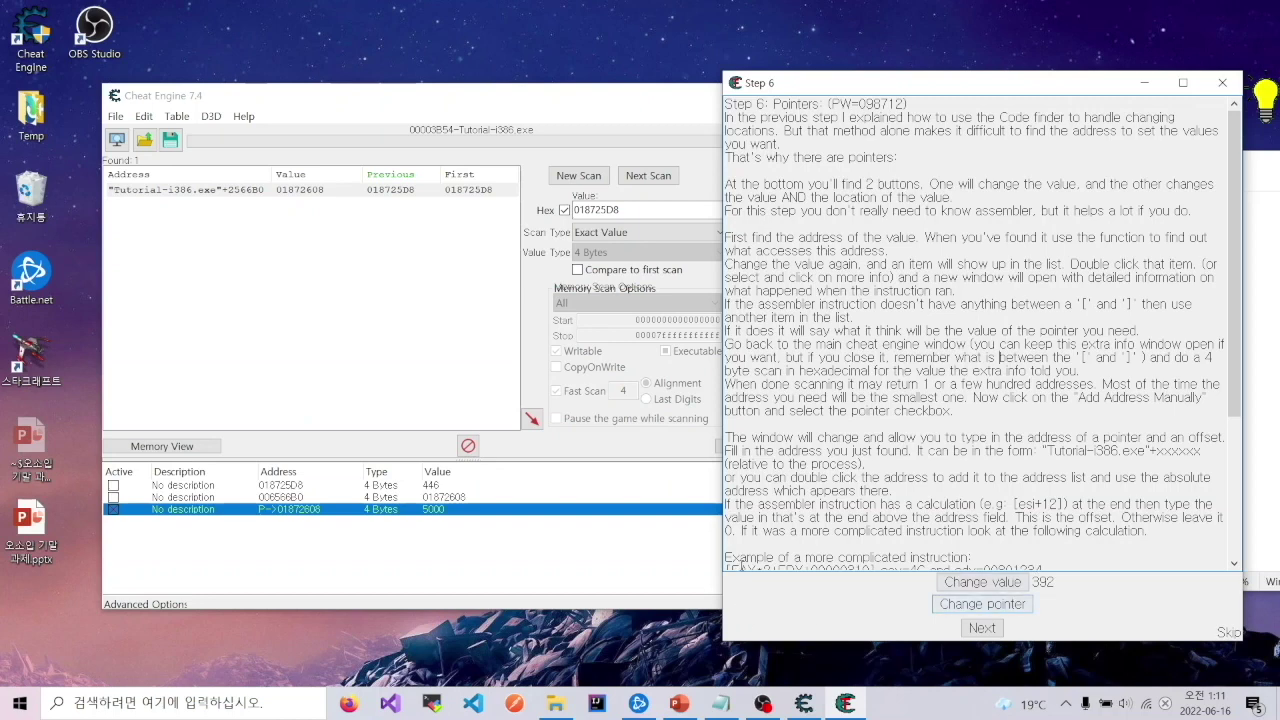
left_click(663, 557)
left_click(1109, 613)
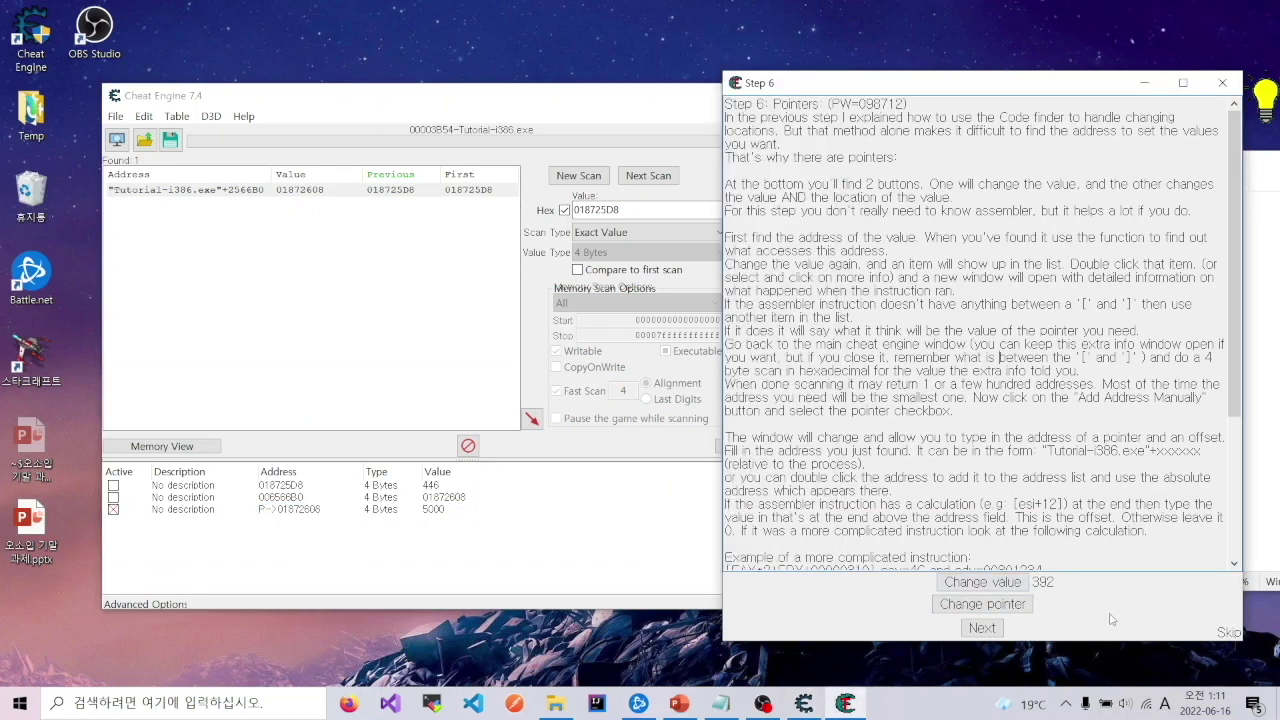
left_click(980, 629)
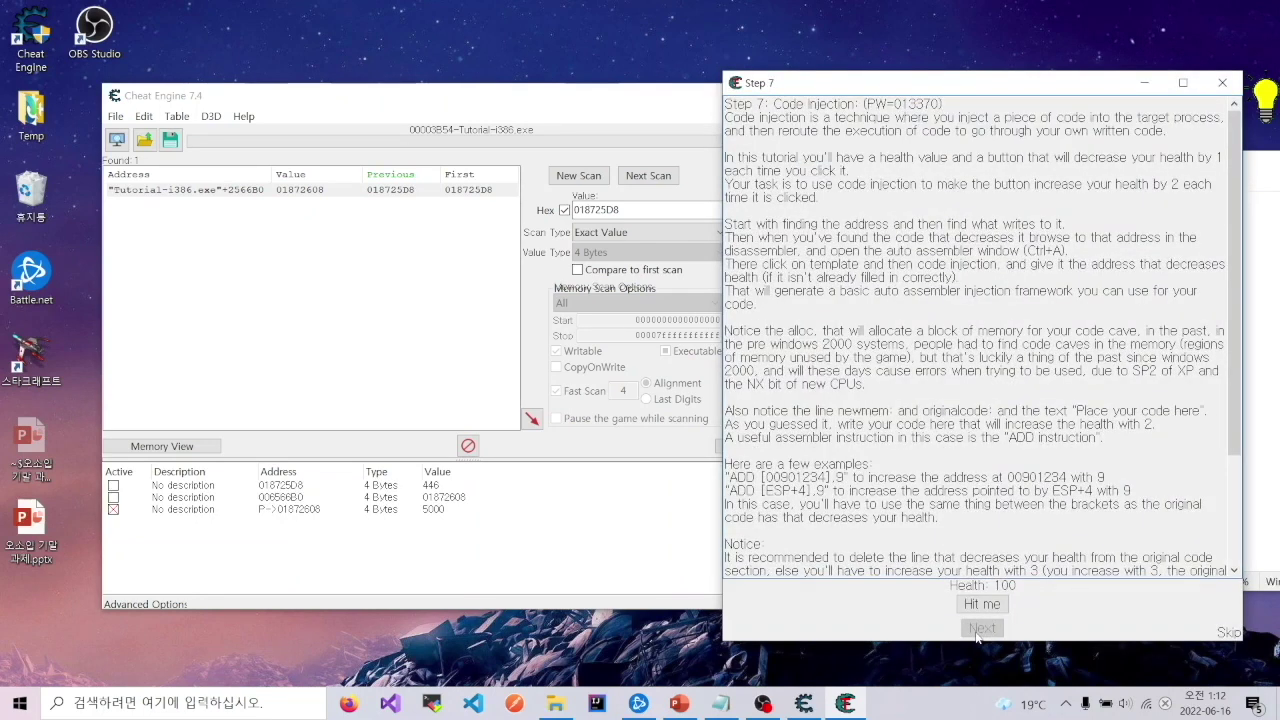
Reset the scan with an empty, non-hexadecimal value and delete all entries from the address list.
left_click(540, 370)
left_click(578, 175)
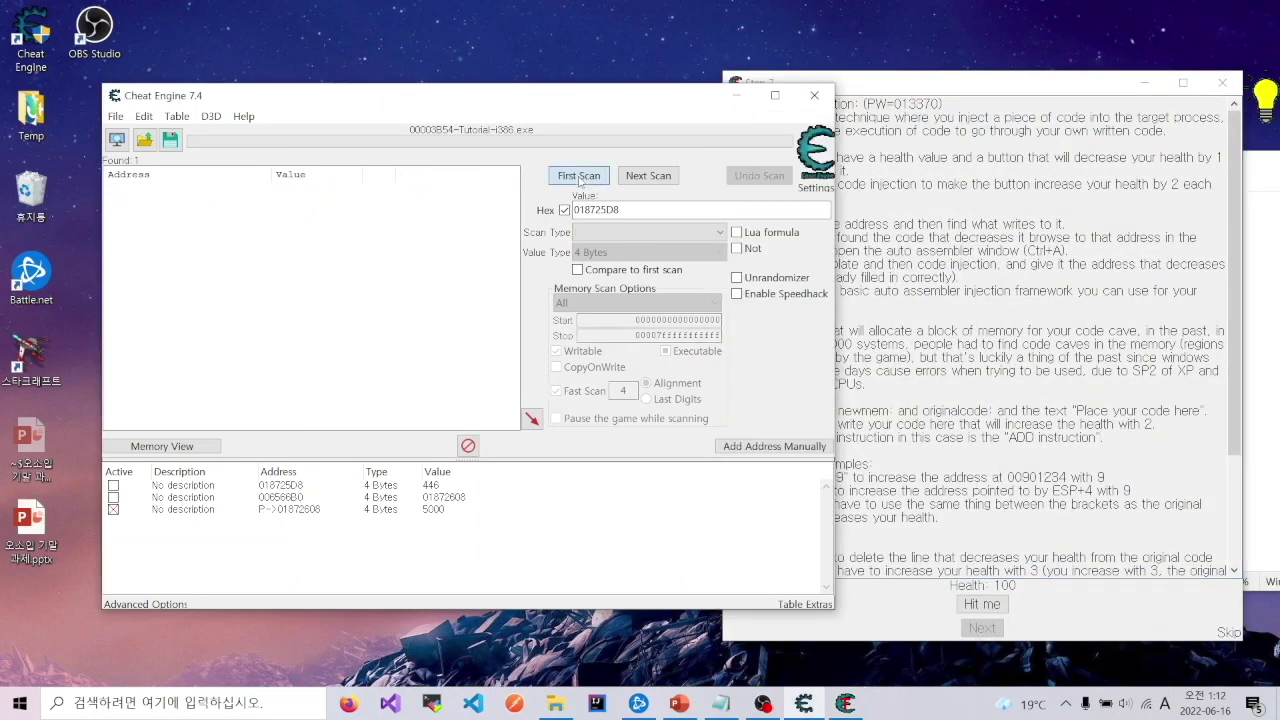
left_click(468, 446)
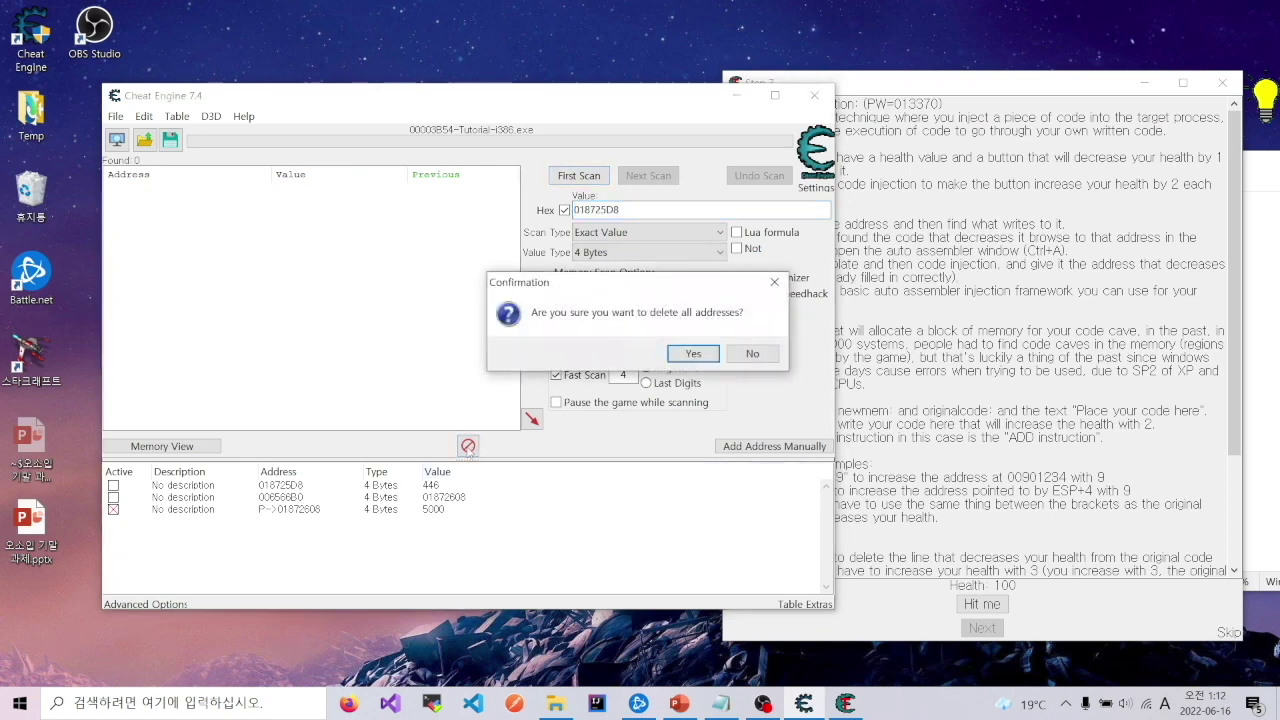
left_click(692, 354)
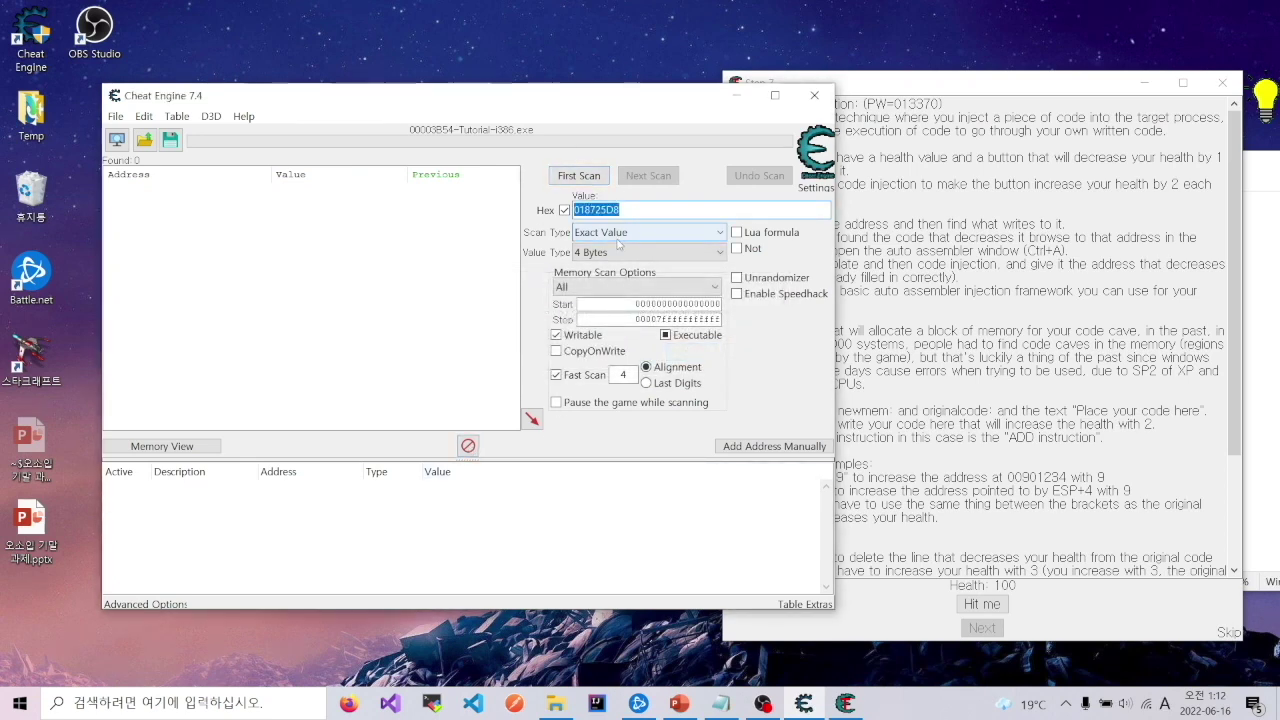
key("BackSpace")
left_click(564, 210)
Read the Step 7 code injection instructions, highlighting the task sentence, and try out the hit that decreases the health.
left_click(965, 291)
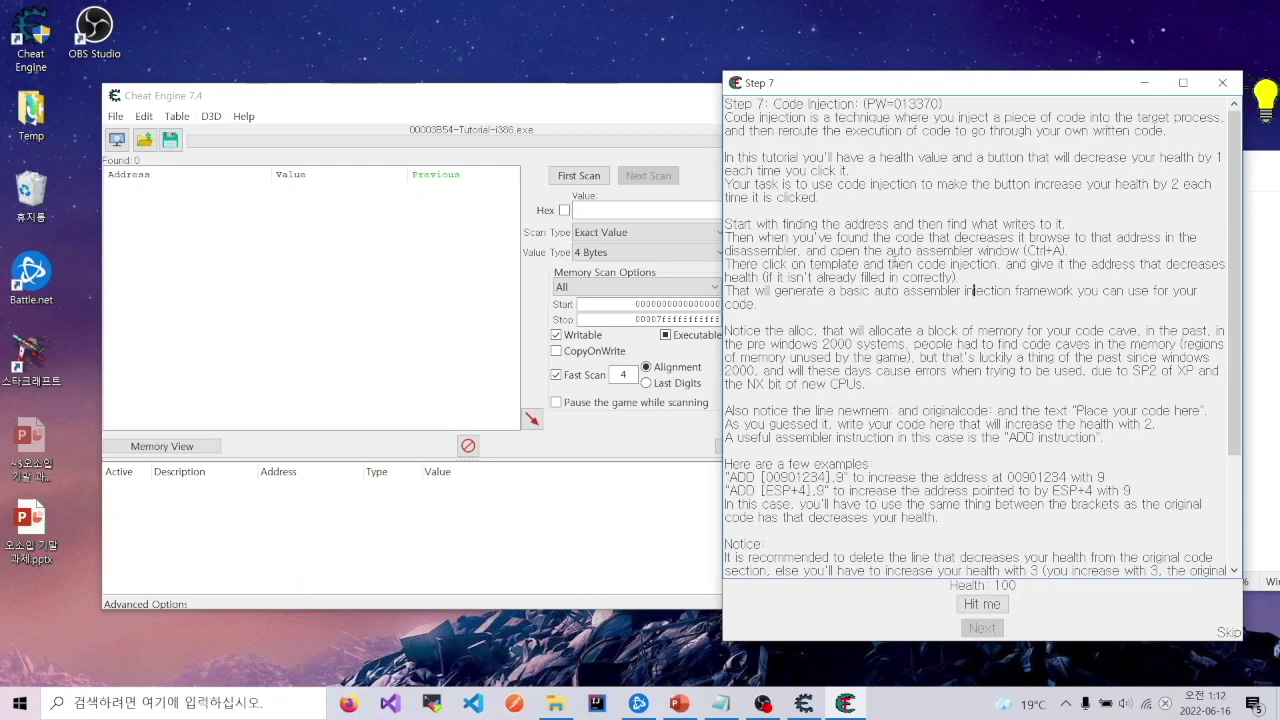
scroll(893, 263, "down", 4)
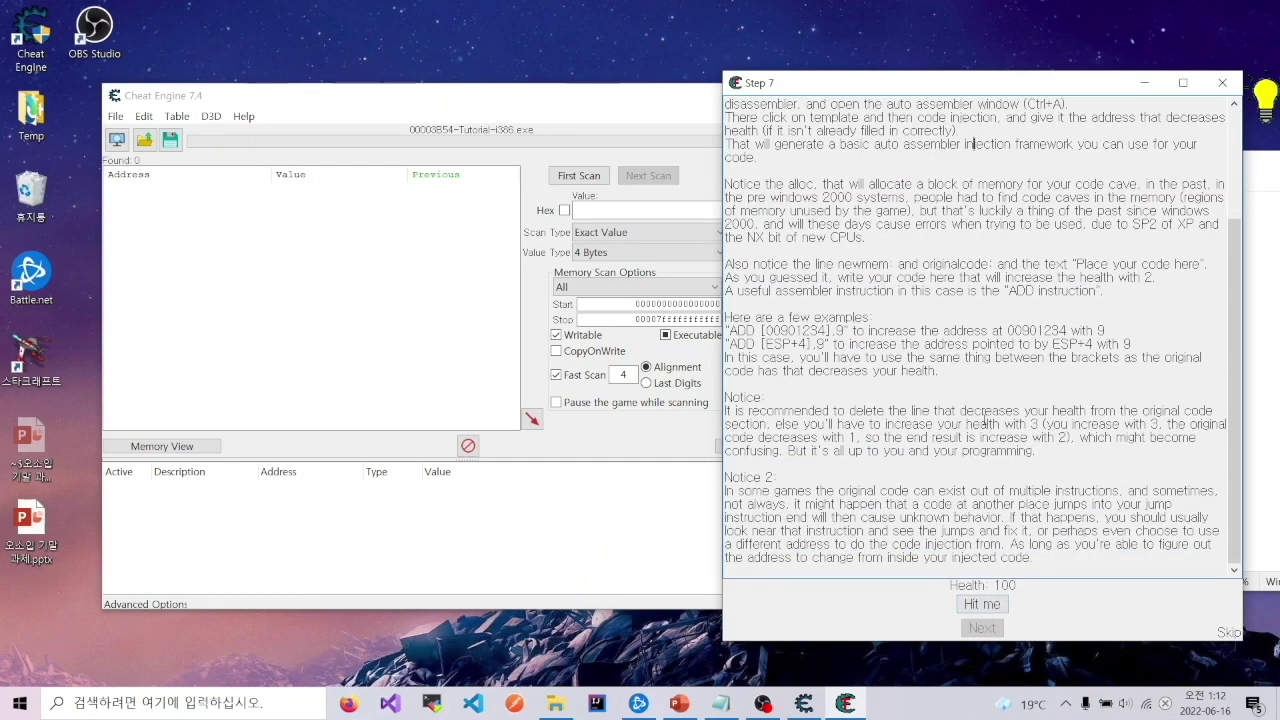
scroll(831, 485, "up", 2)
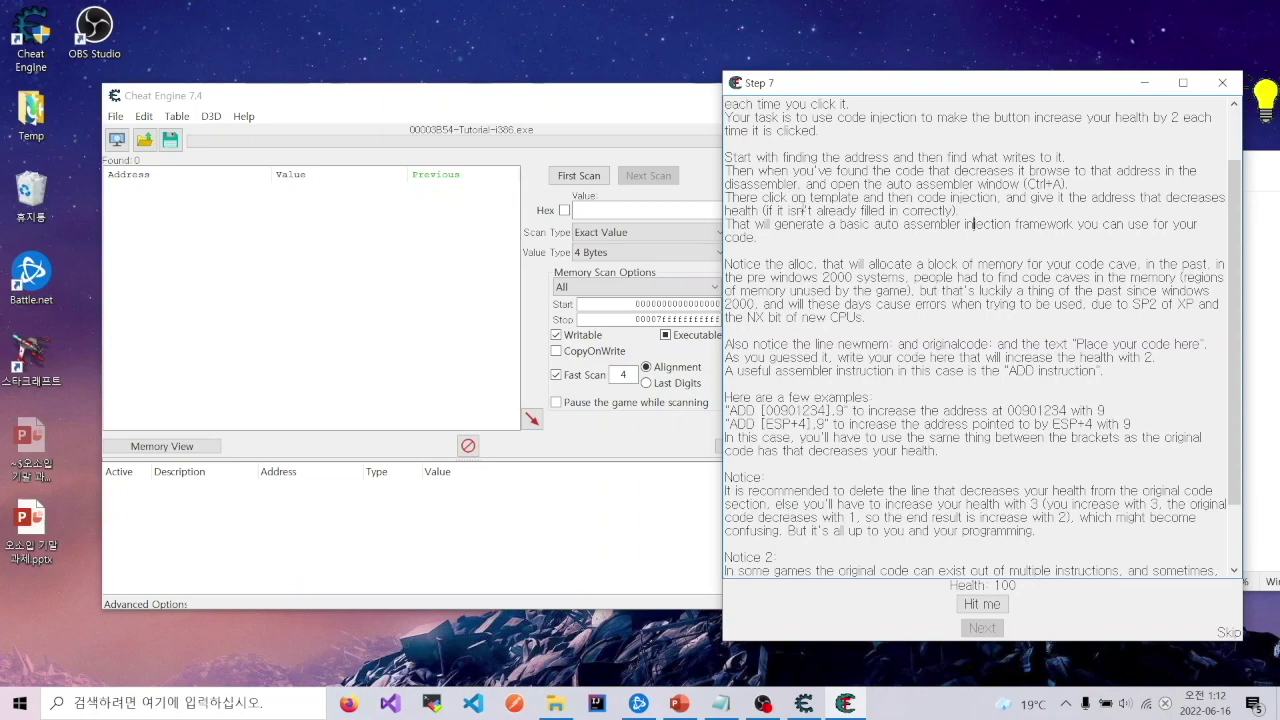
scroll(806, 212, "up", 2)
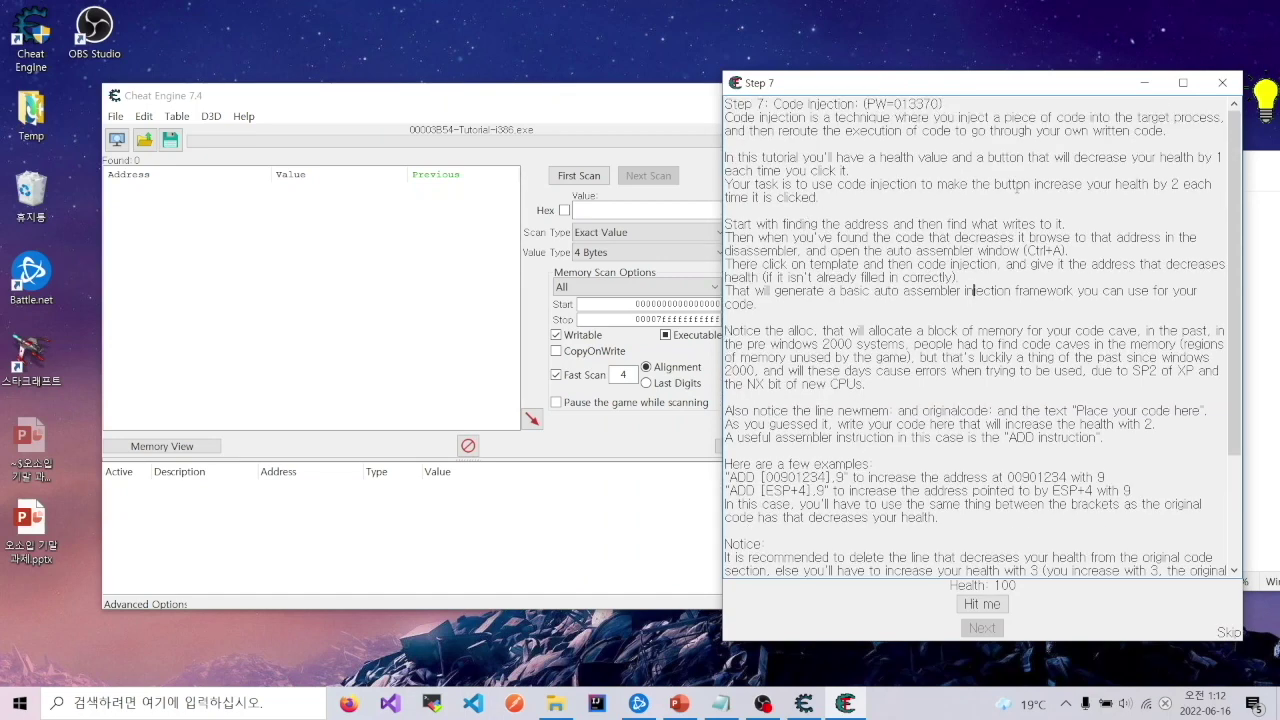
left_click_drag(726, 184, 836, 202)
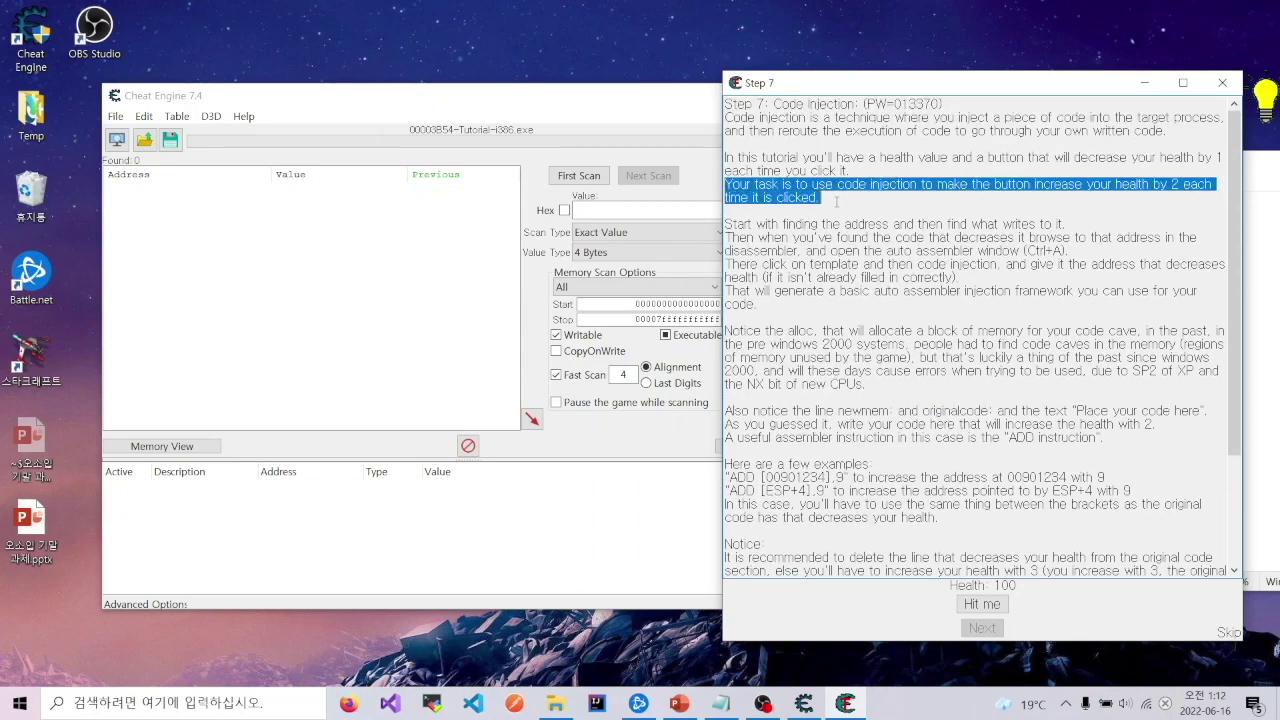
left_click(985, 604)
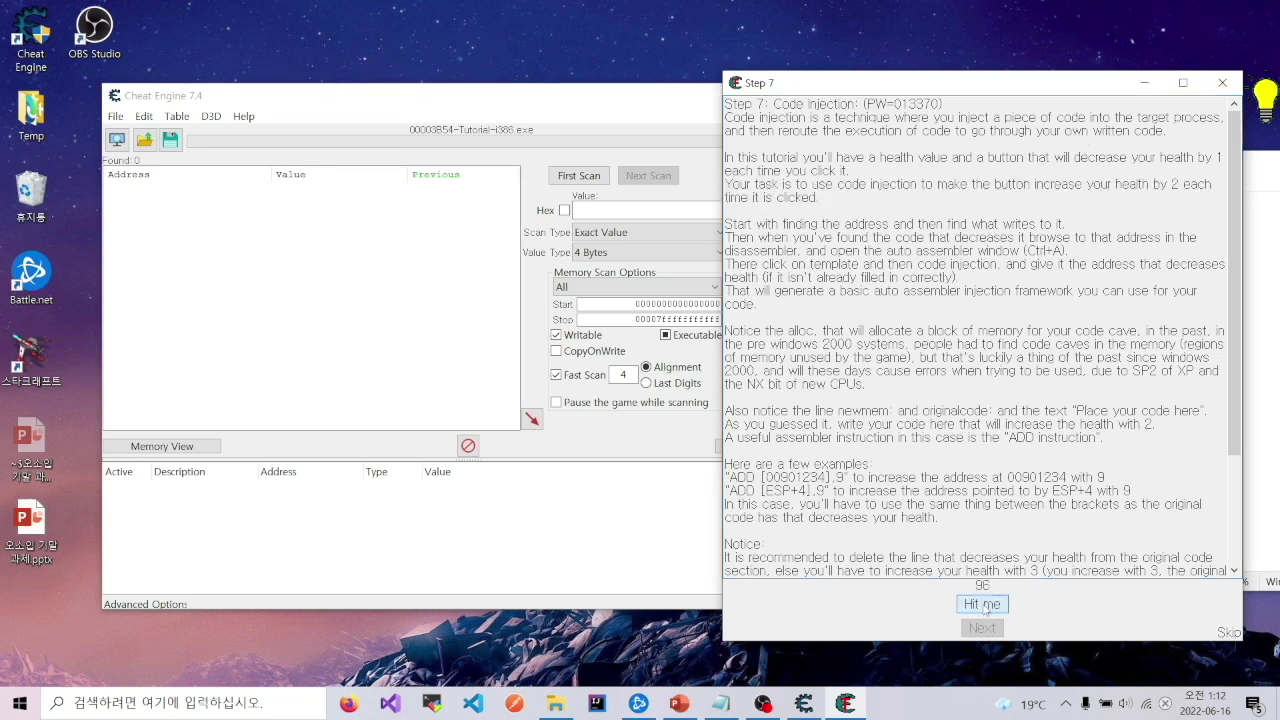
Lower the Step 7 health with a few more hits and run a first exact-value scan for 93.
left_click(985, 605)
left_click(985, 605)
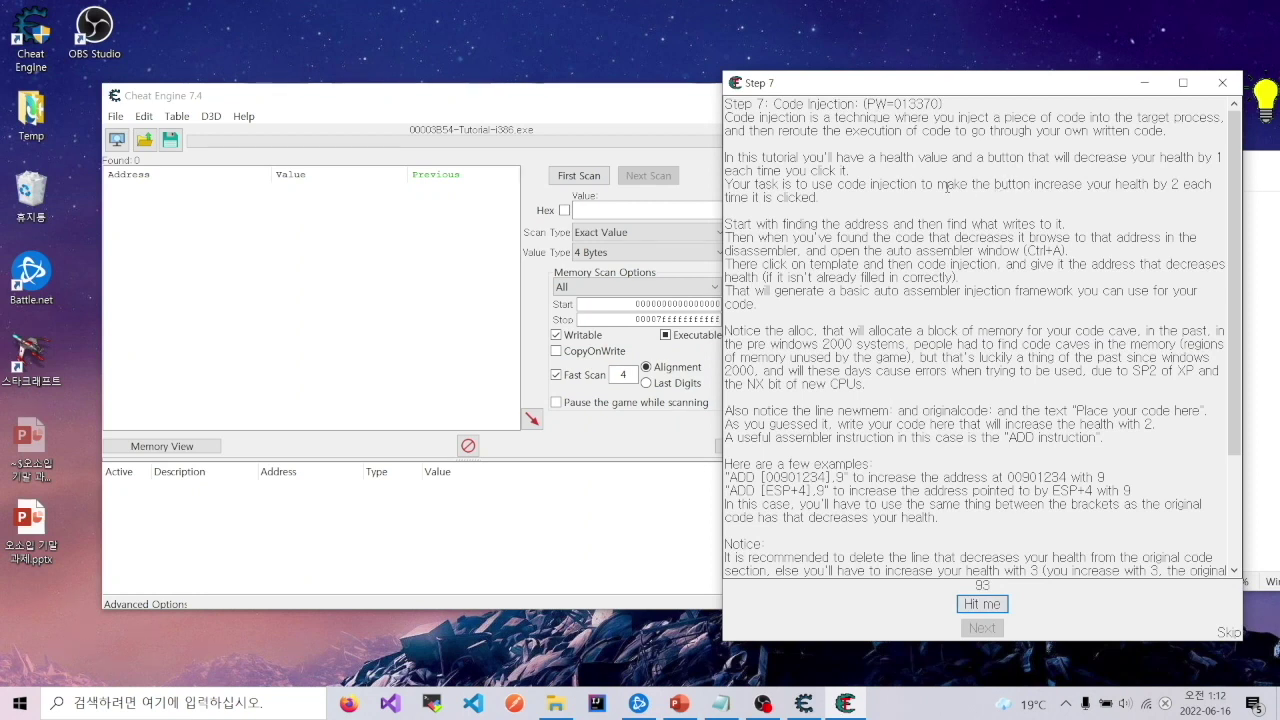
left_click_drag(726, 182, 831, 198)
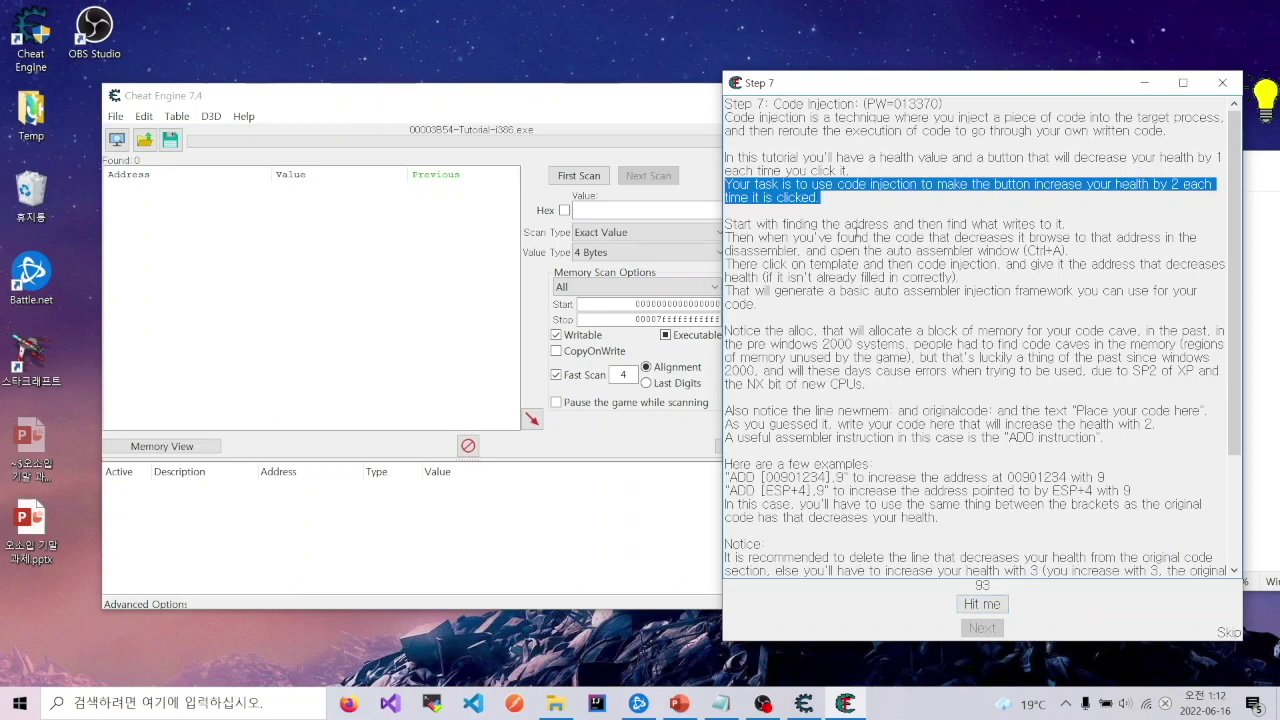
left_click(366, 260)
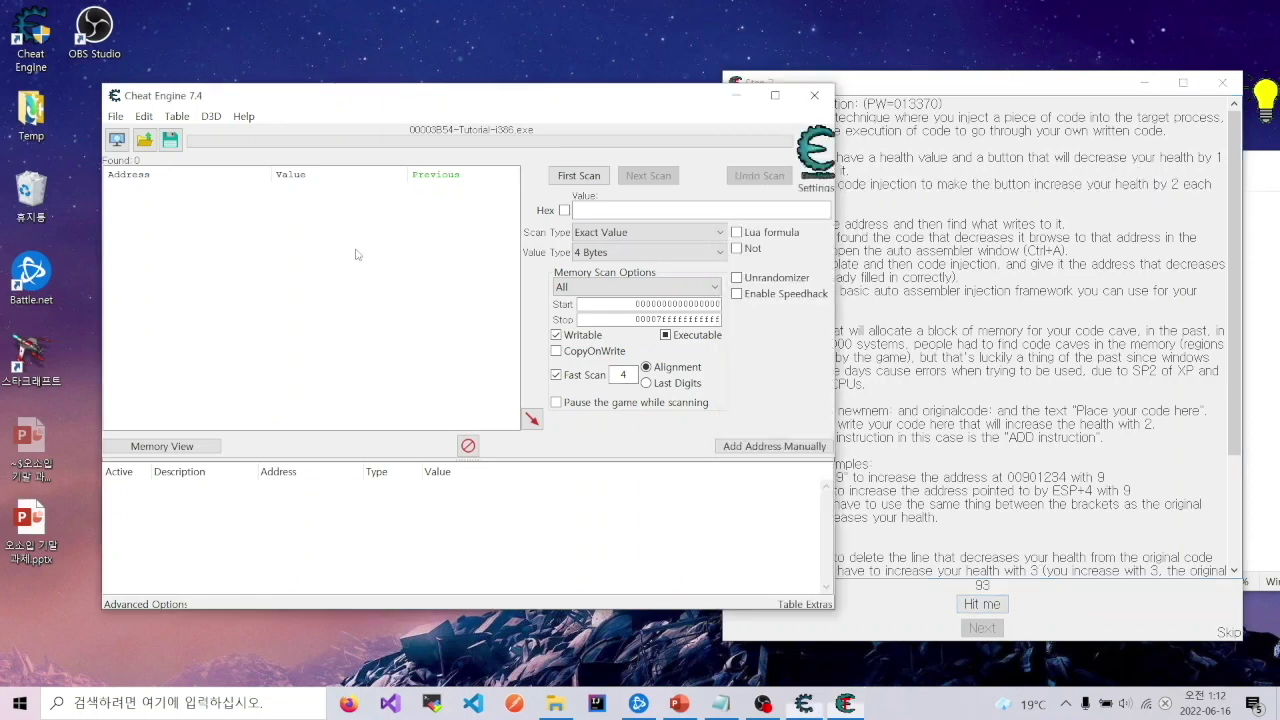
left_click(678, 206)
type("93")
left_click(585, 177)
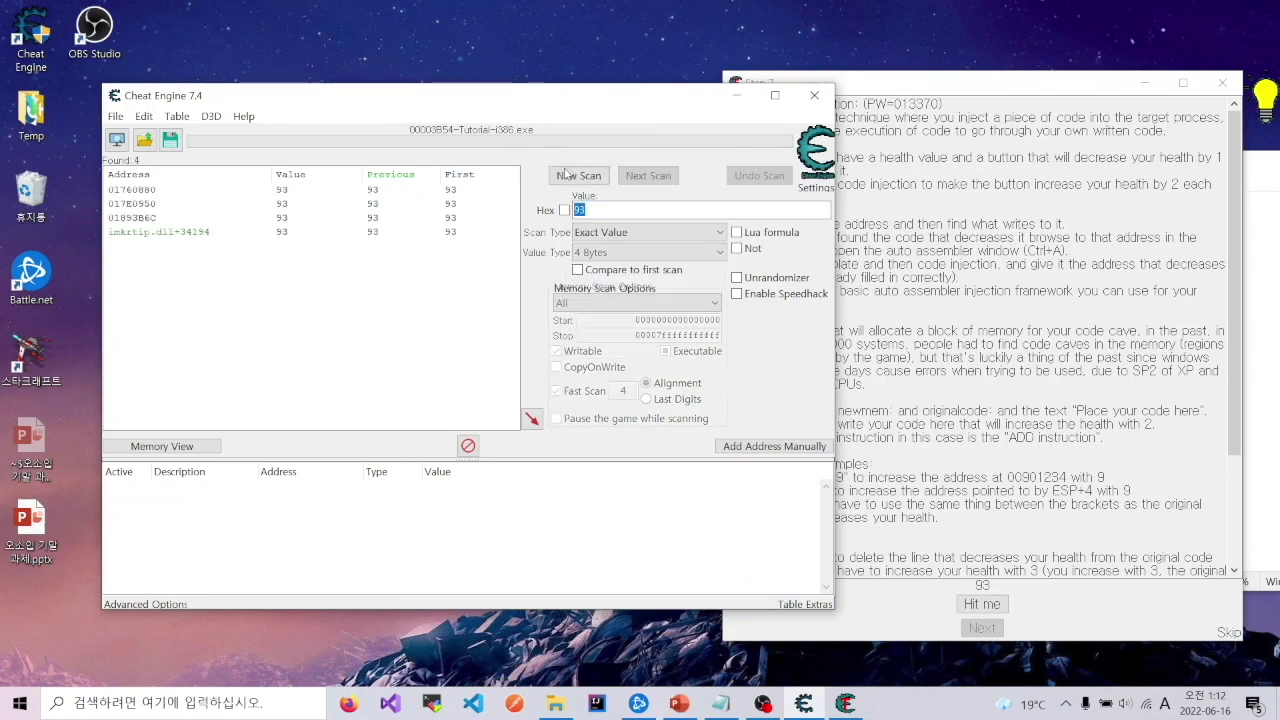
Take one more hit and narrow the scan to the value 92, selecting the remaining address.
left_click(982, 604)
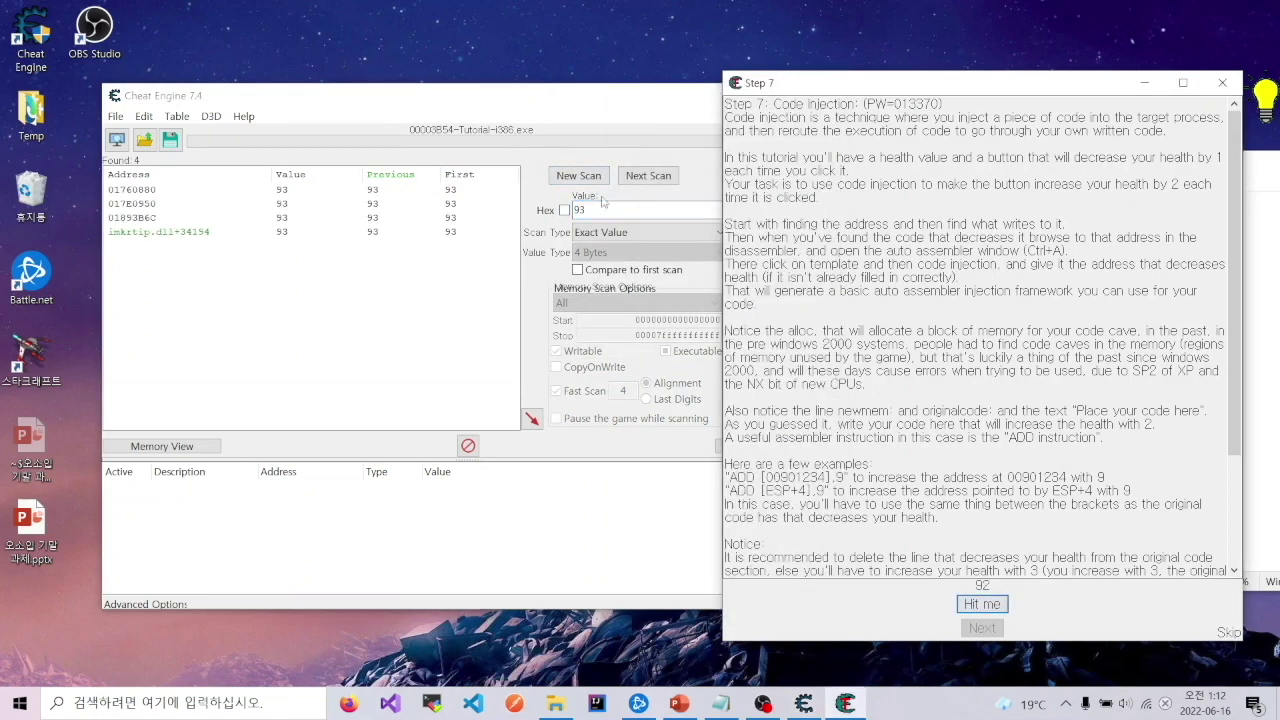
left_click(435, 195)
type("92")
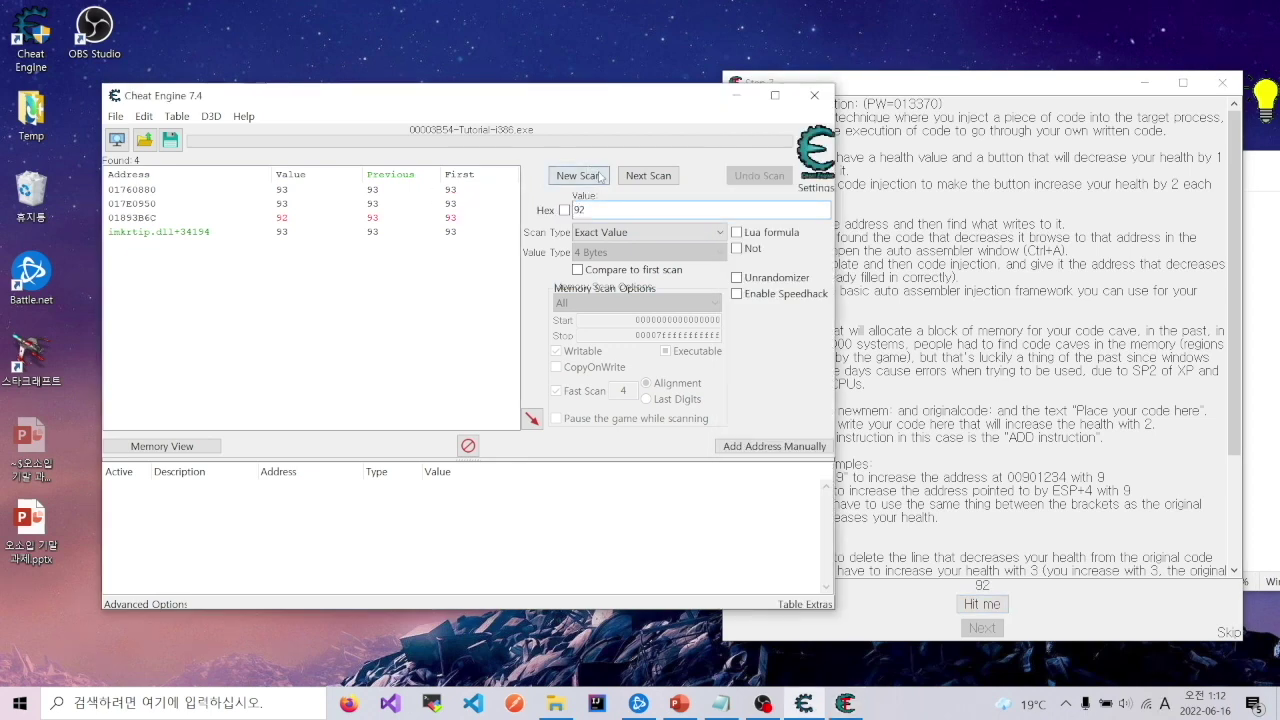
left_click(647, 176)
left_click(401, 194)
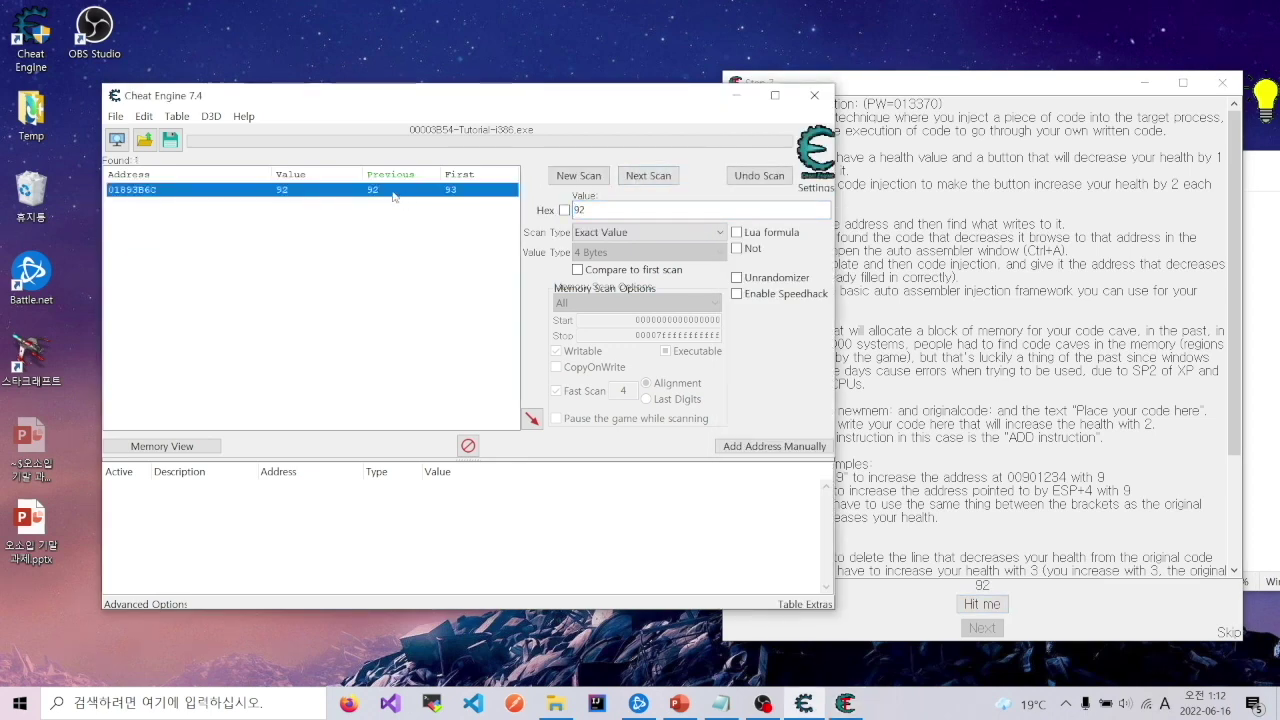
Take two more hits to check whether the found address follows the health value.
left_click(993, 606)
left_click(993, 606)
left_click(282, 206)
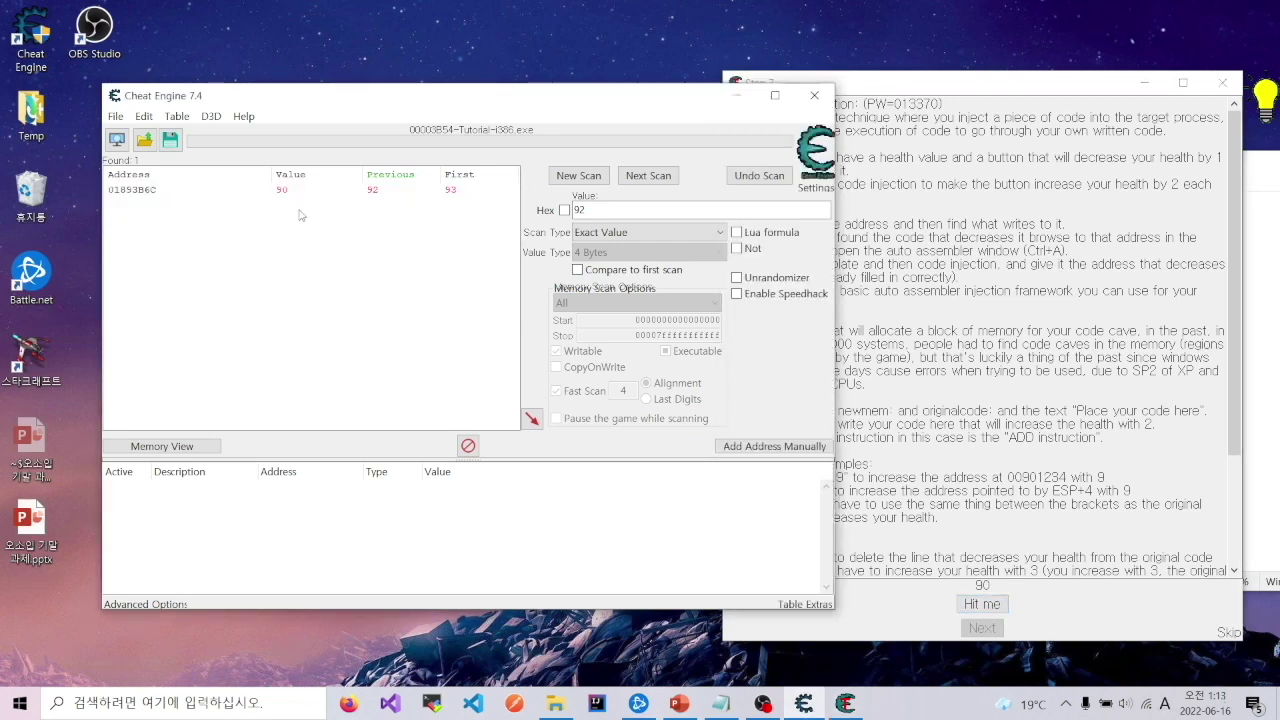
Find out what writes to the found health address, hitting once so the responsible instruction is logged.
left_click(297, 196)
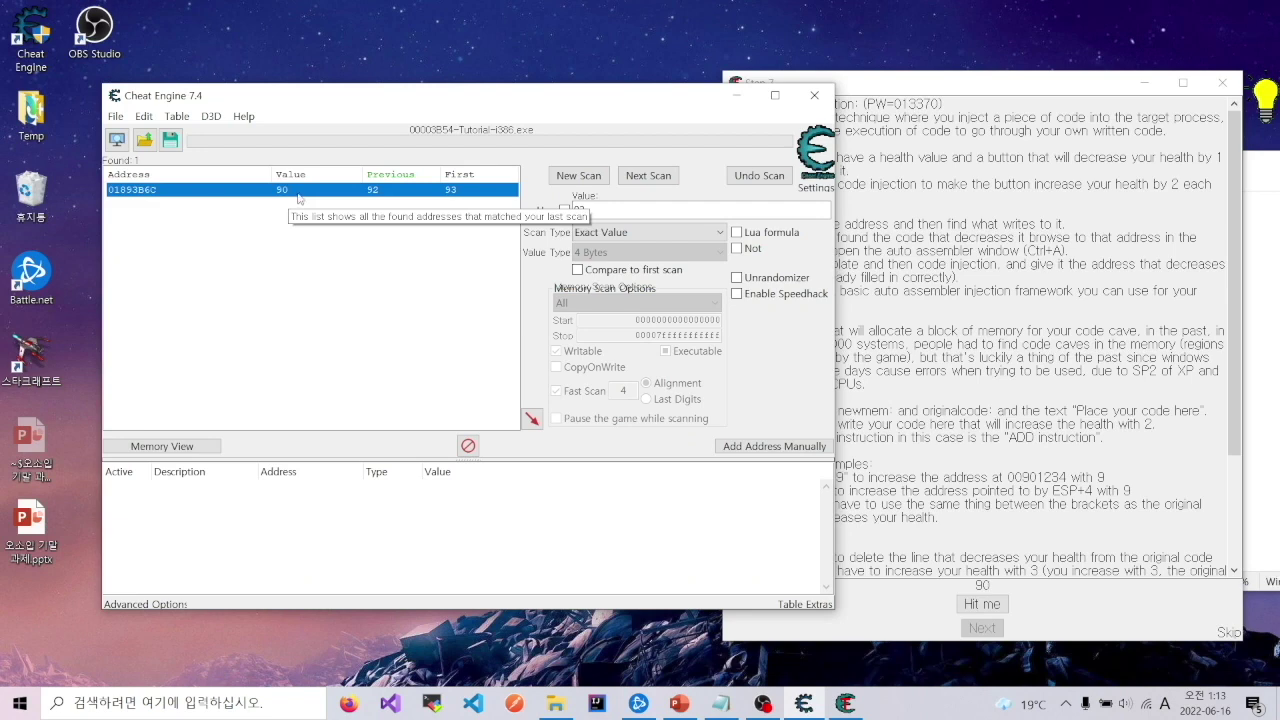
right_click(299, 198)
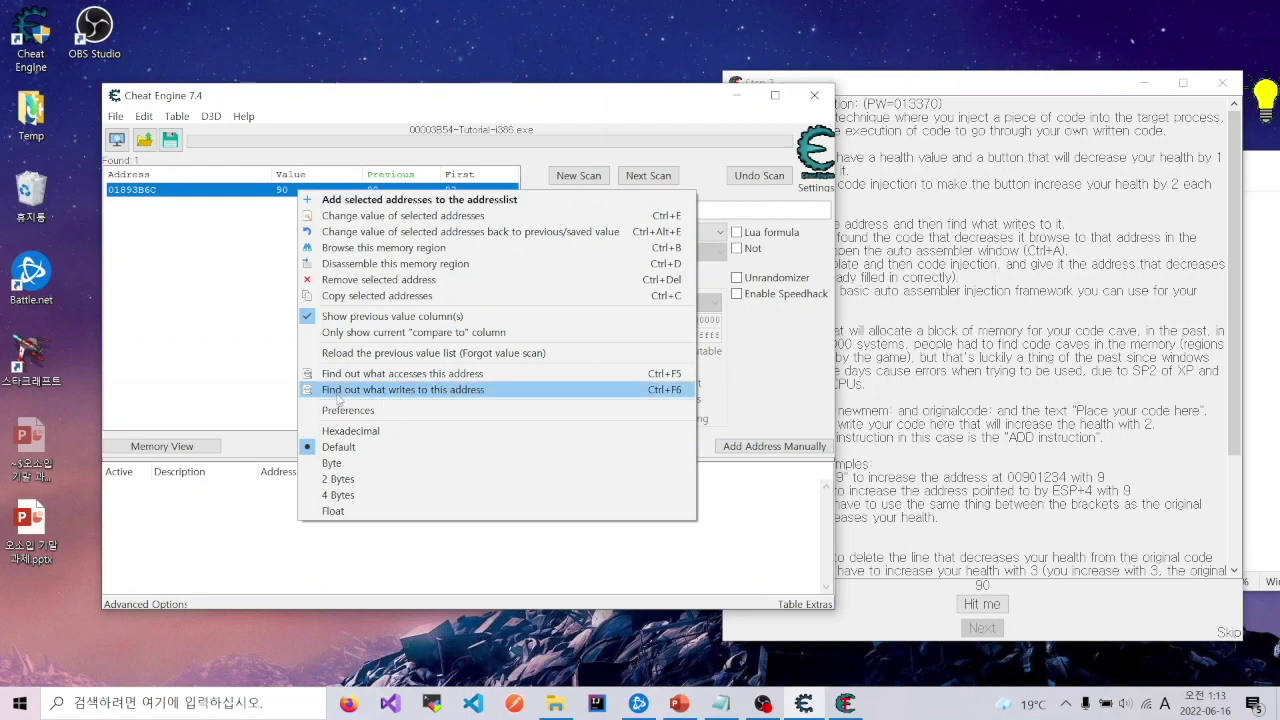
left_click(435, 390)
left_click(1019, 611)
left_click(984, 605)
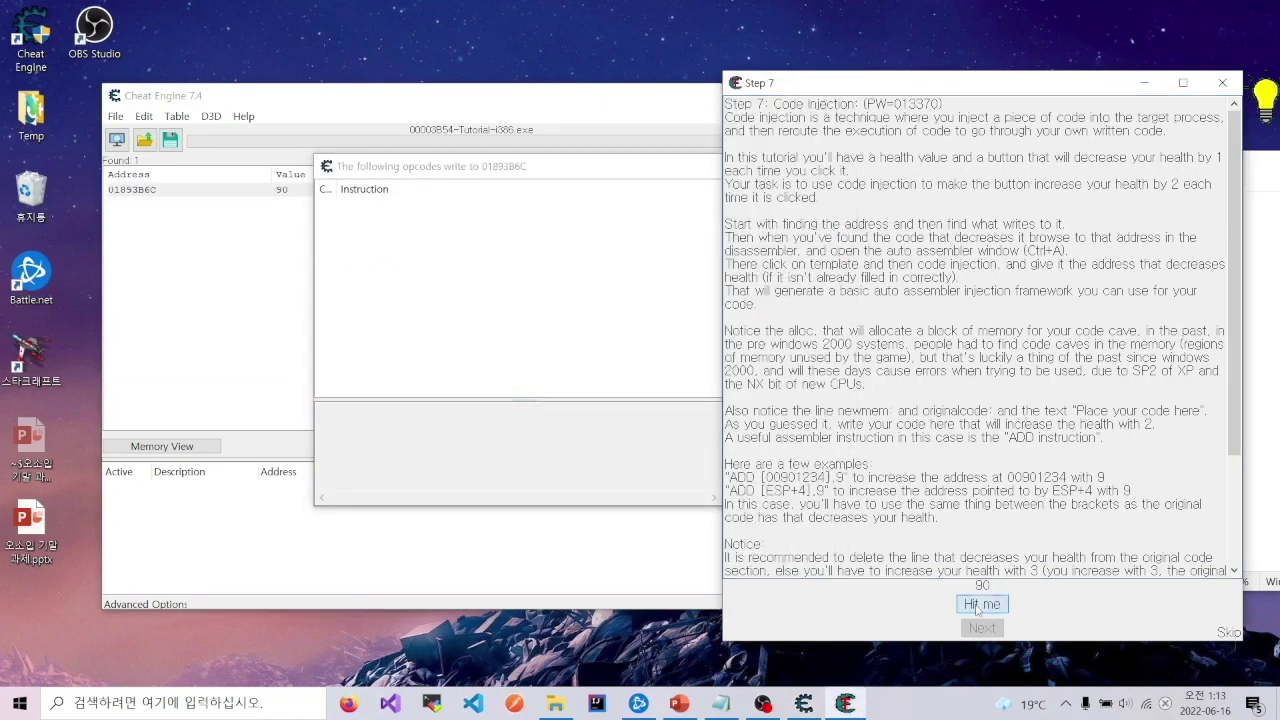
left_click(560, 268)
left_click_drag(588, 168, 467, 175)
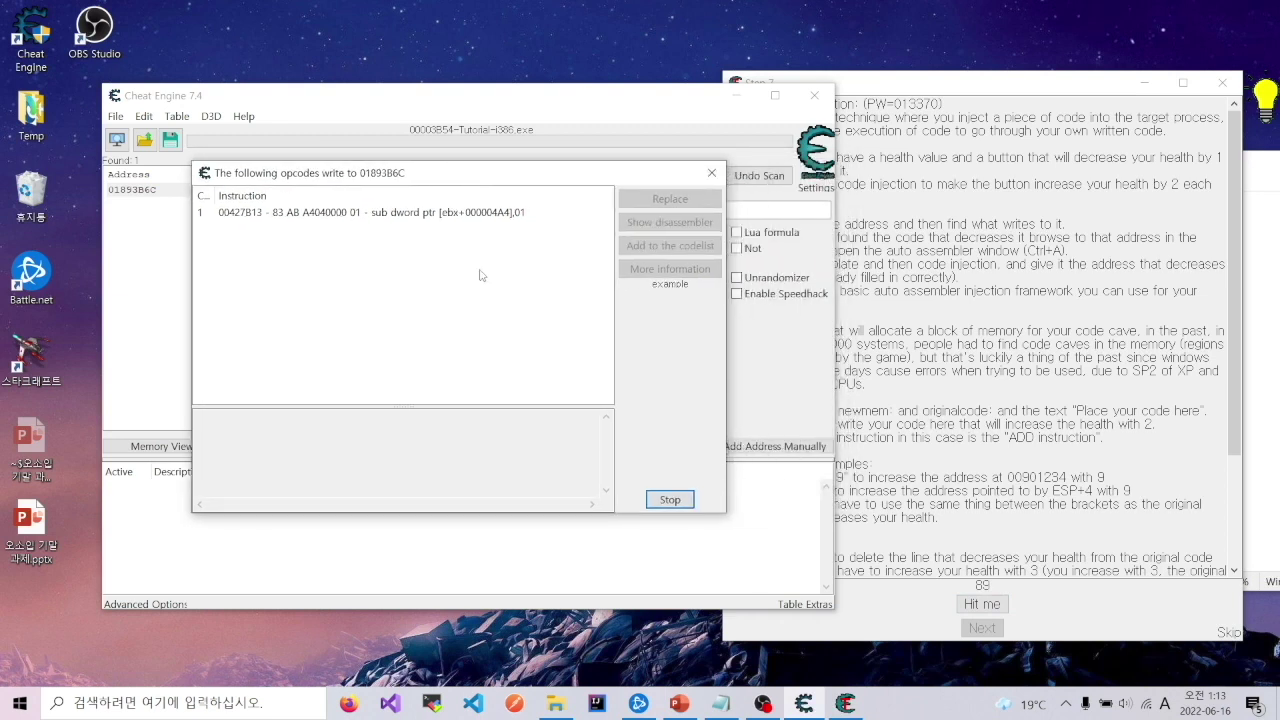
Open the logged sub instruction in the disassembler and replace it with add dword ptr [ebx+000004A4],02.
left_click(484, 214)
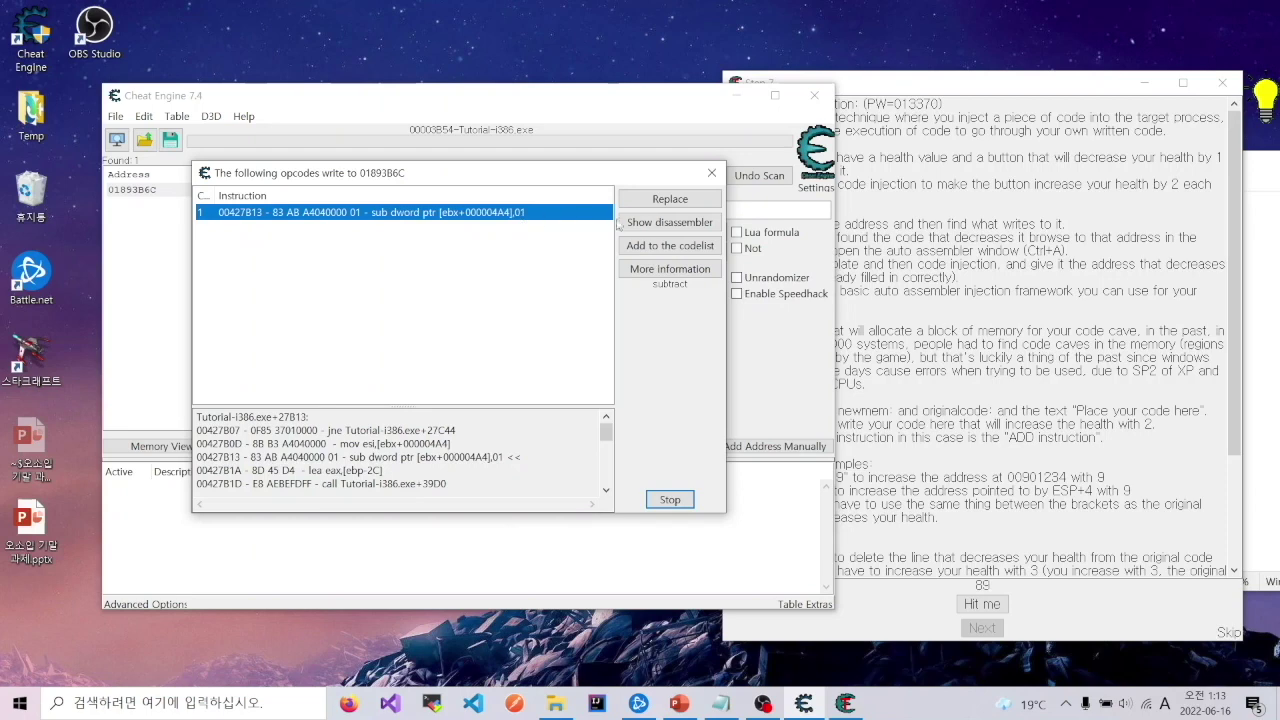
left_click(646, 224)
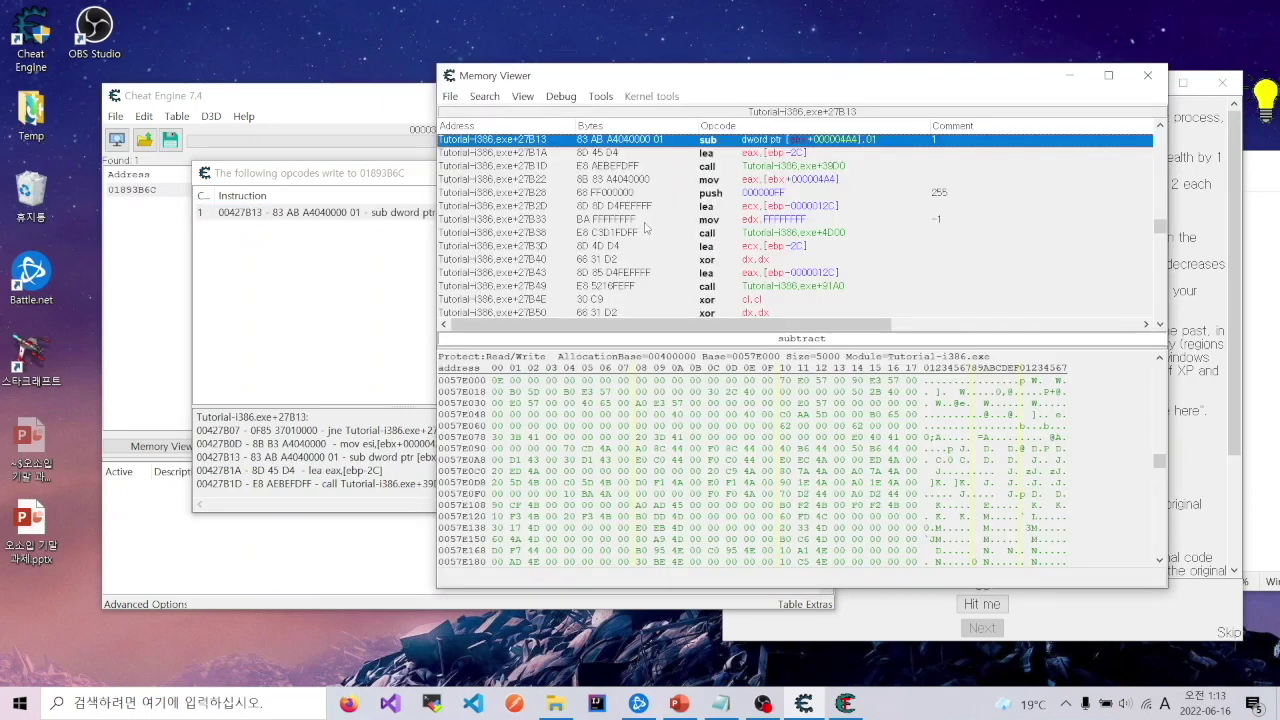
scroll(770, 170, "up", 2)
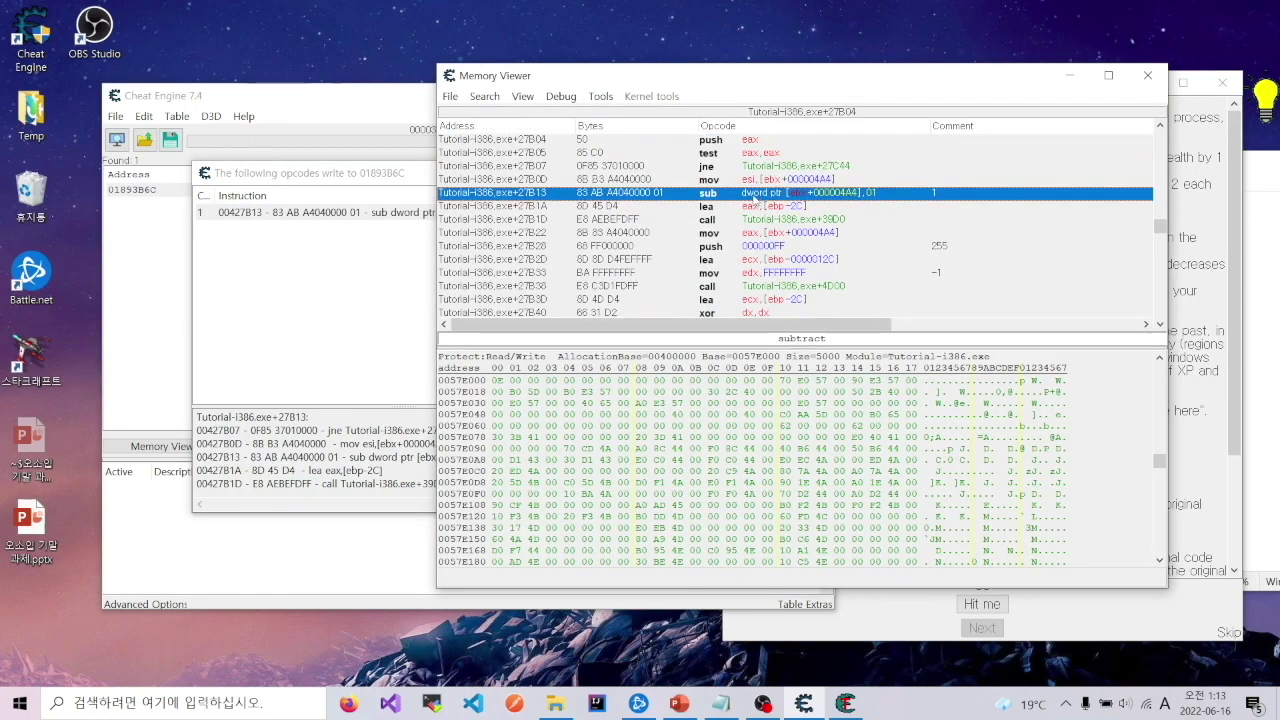
double_click(718, 196)
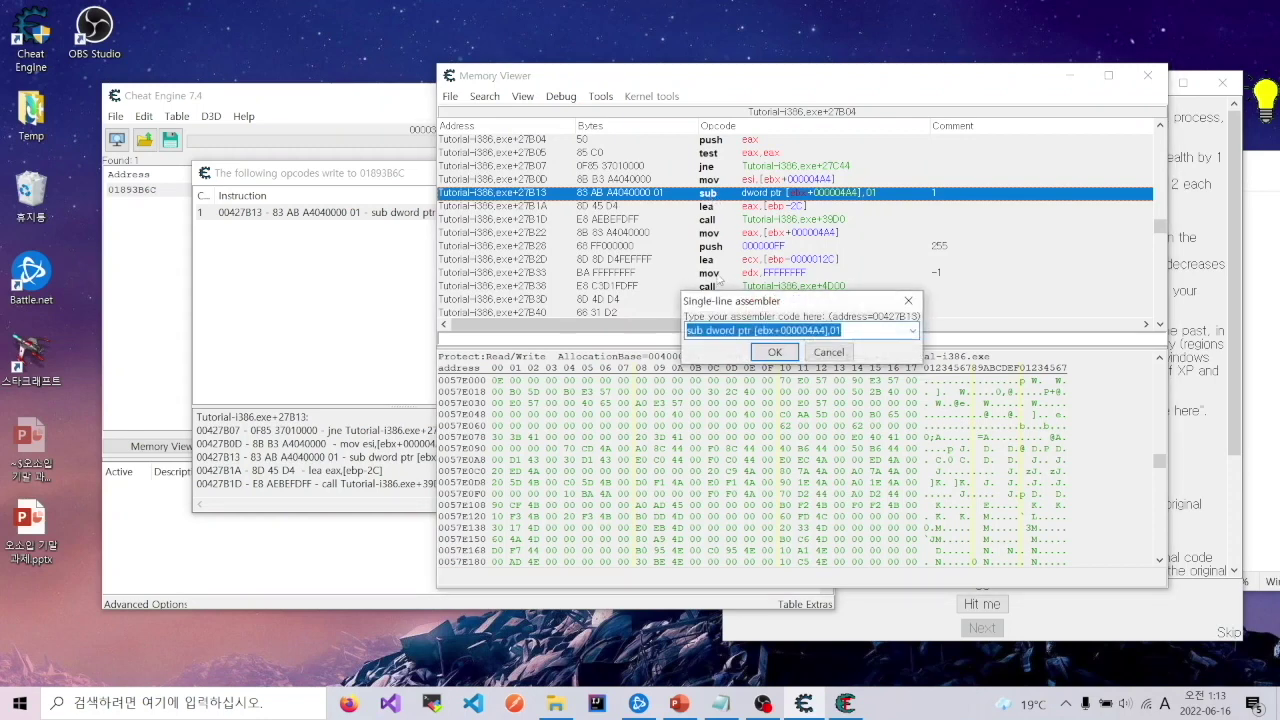
double_click(694, 331)
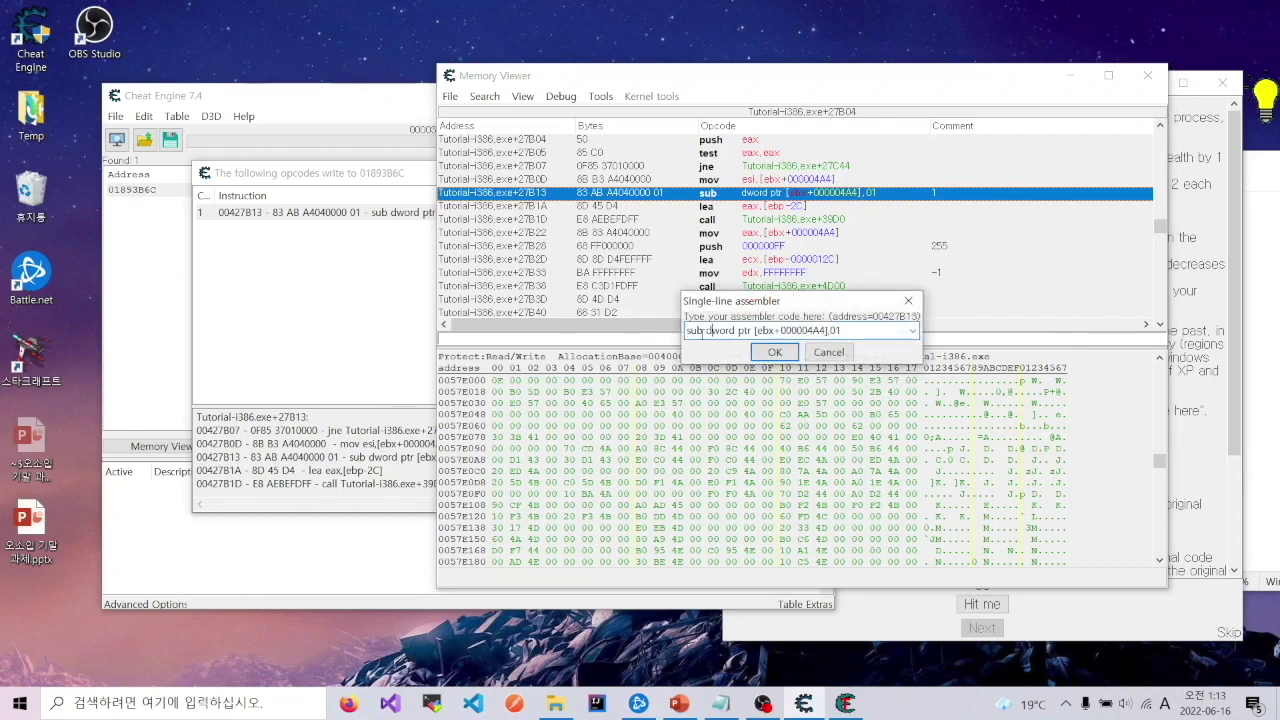
type("add")
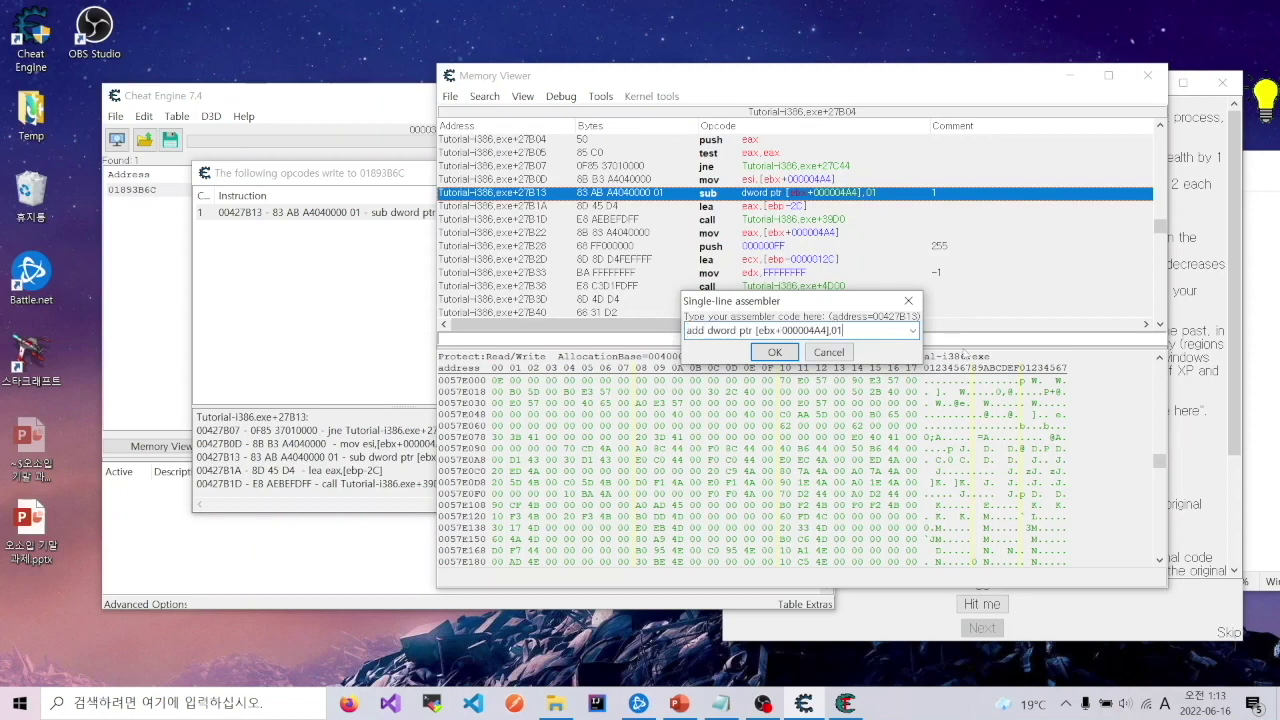
type("2")
left_click(783, 352)
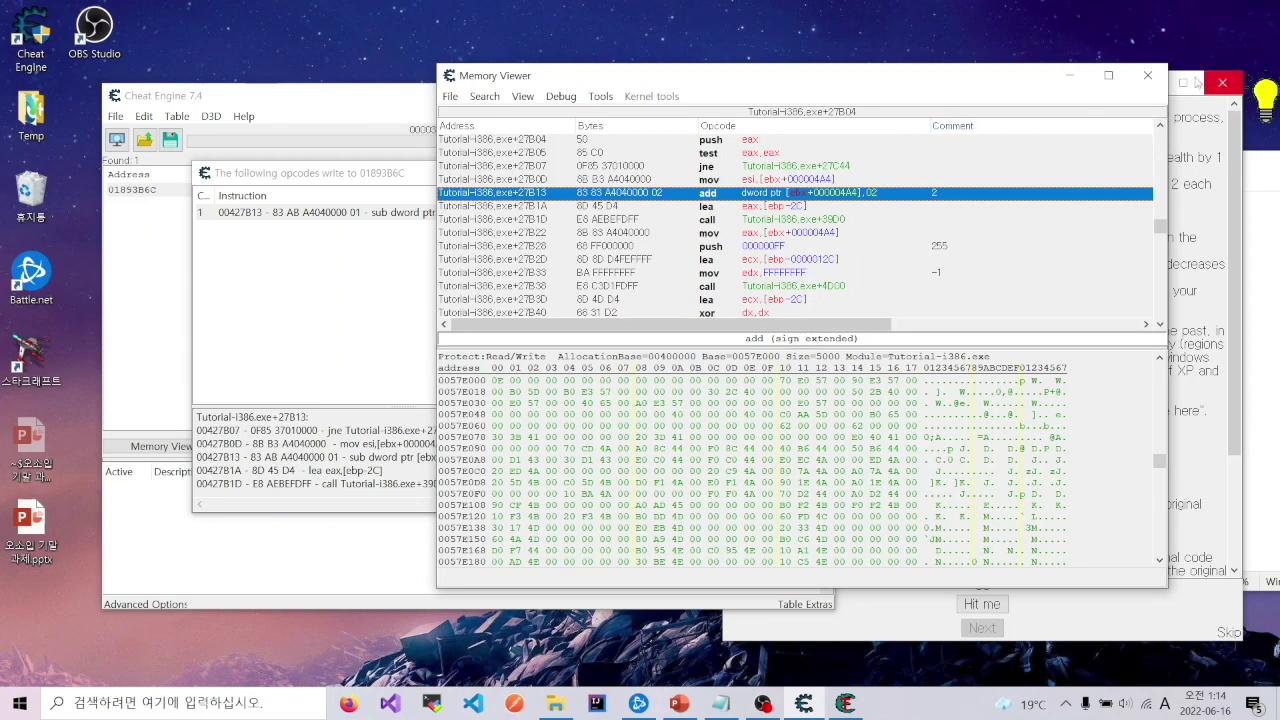
Close the memory viewer, stop tracing writes to the address, and test the modified hit repeatedly in Step 7.
left_click(1147, 75)
left_click(670, 499)
left_click(982, 604)
left_click(988, 606)
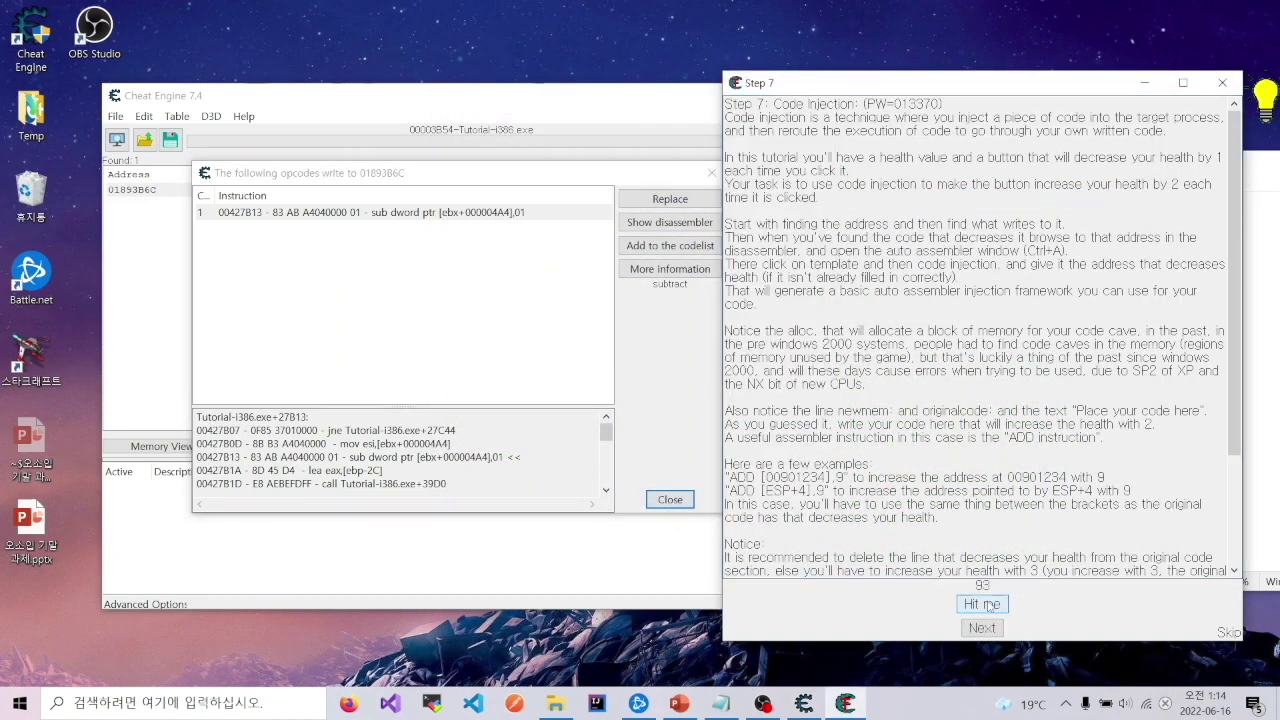
double_click(988, 606)
triple_click(987, 606)
triple_click(985, 607)
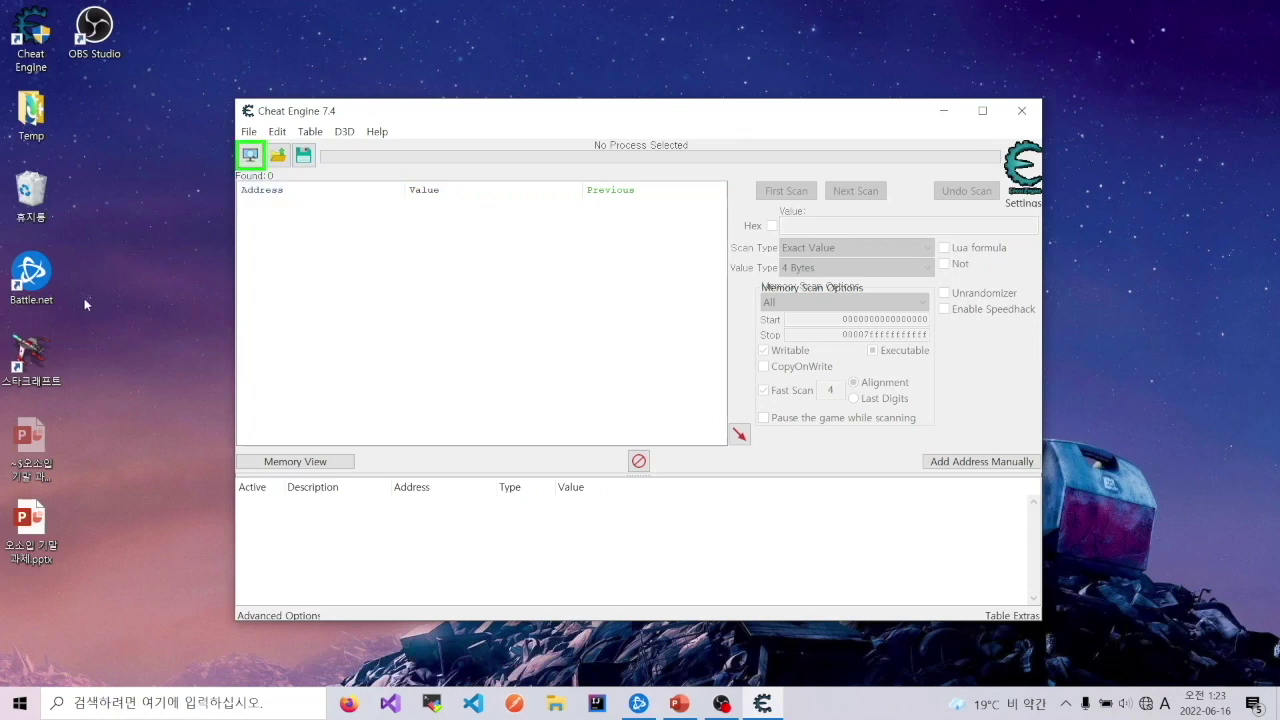
Launch StarCraft from the desktop and minimize the Battle.net launcher.
left_click(46, 345)
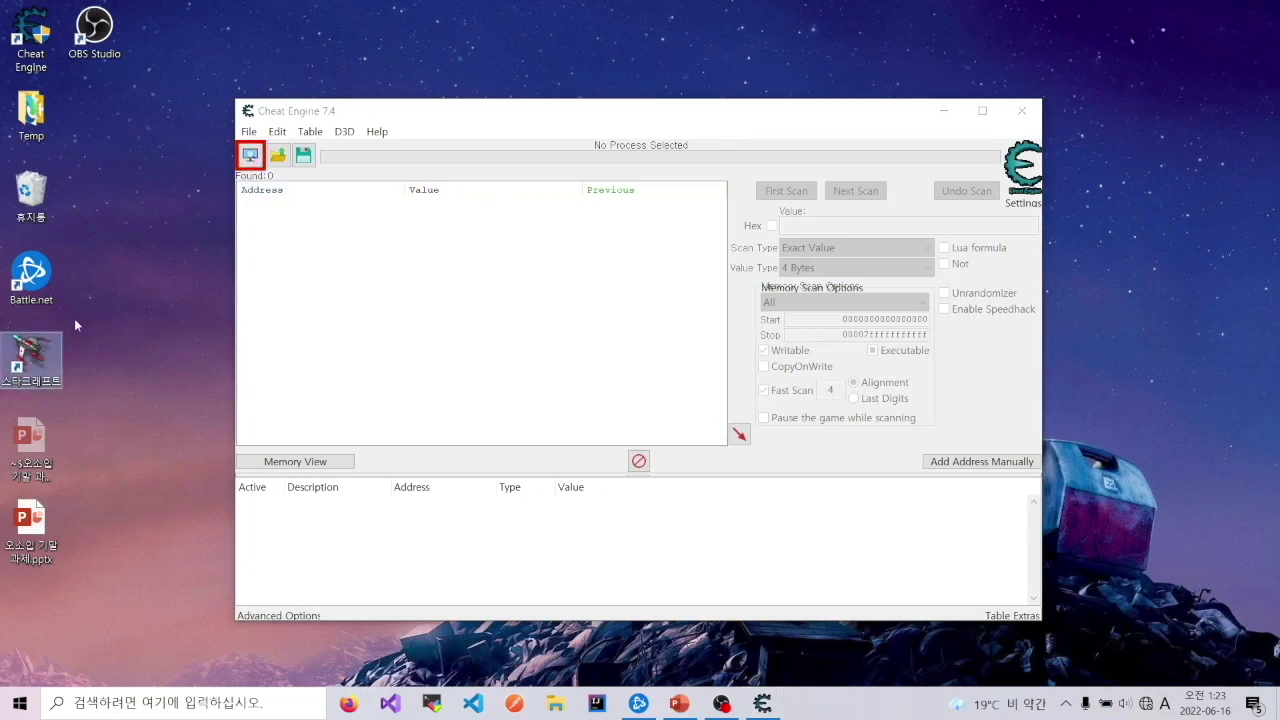
double_click(33, 358)
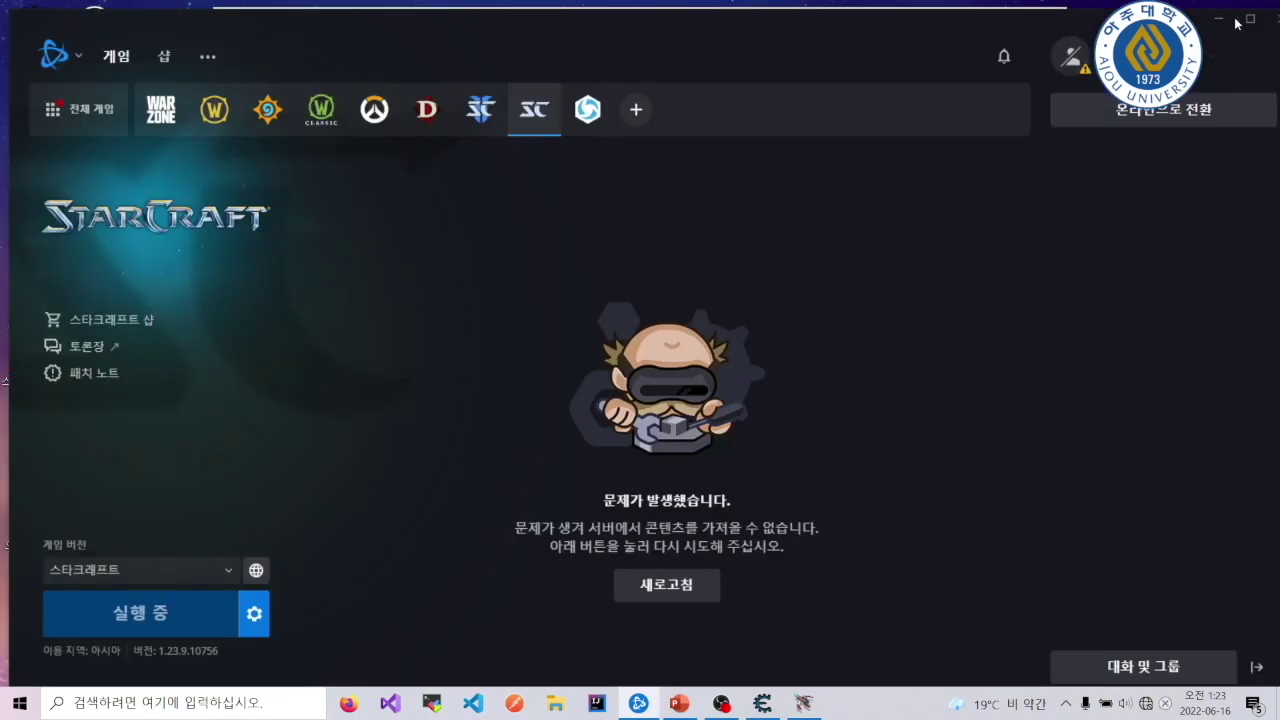
left_click(1222, 20)
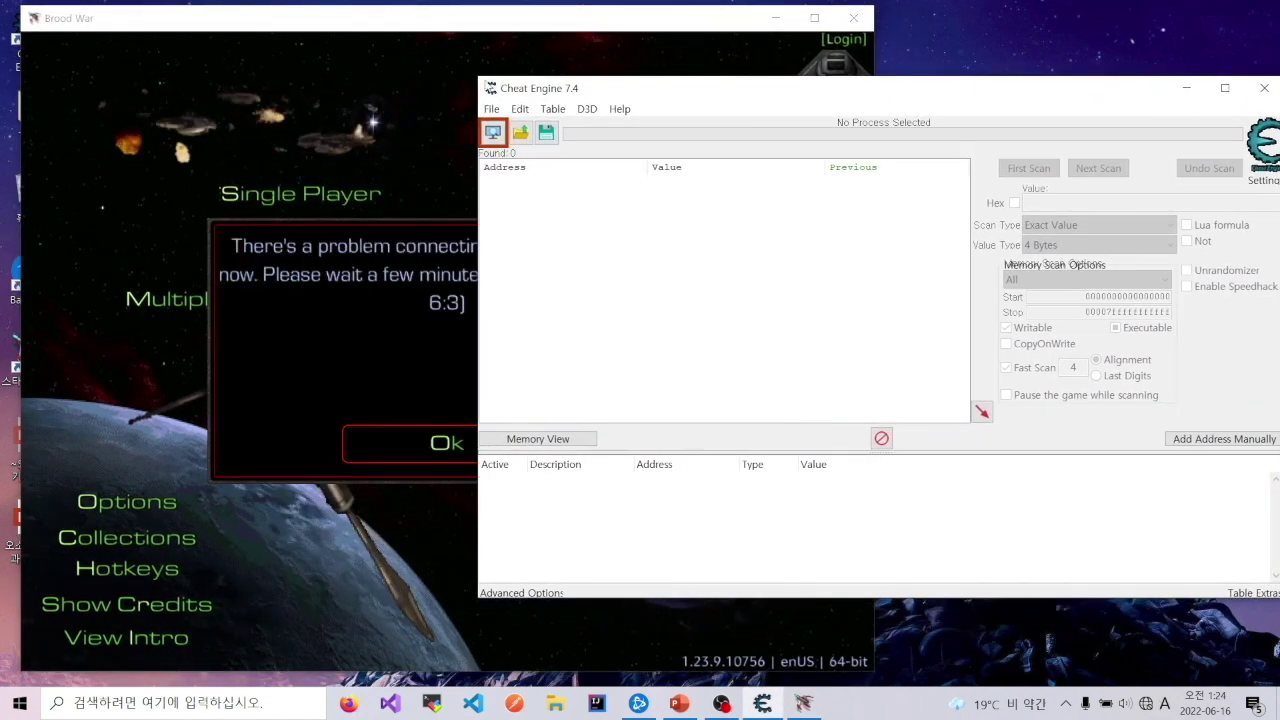
Place the Cheat Engine window beside the StarCraft game and dismiss the game's server connection error.
left_click_drag(572, 90, 789, 85)
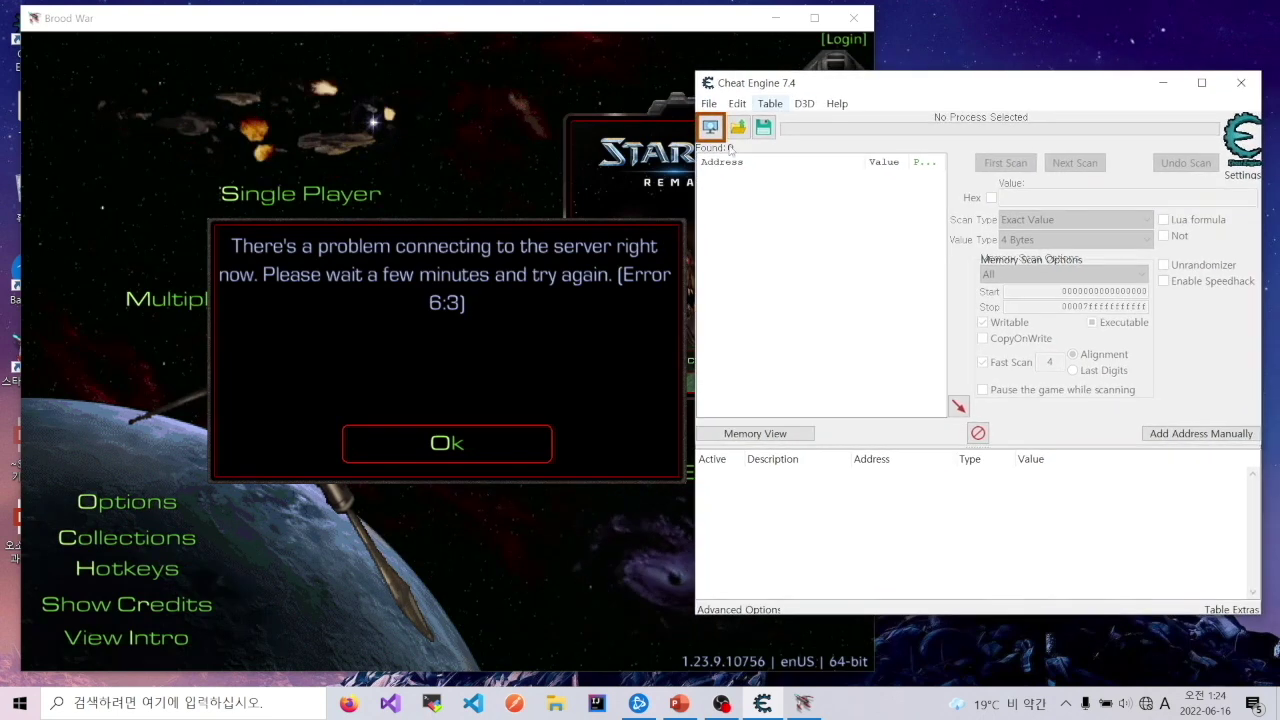
left_click(440, 450)
left_click(390, 460)
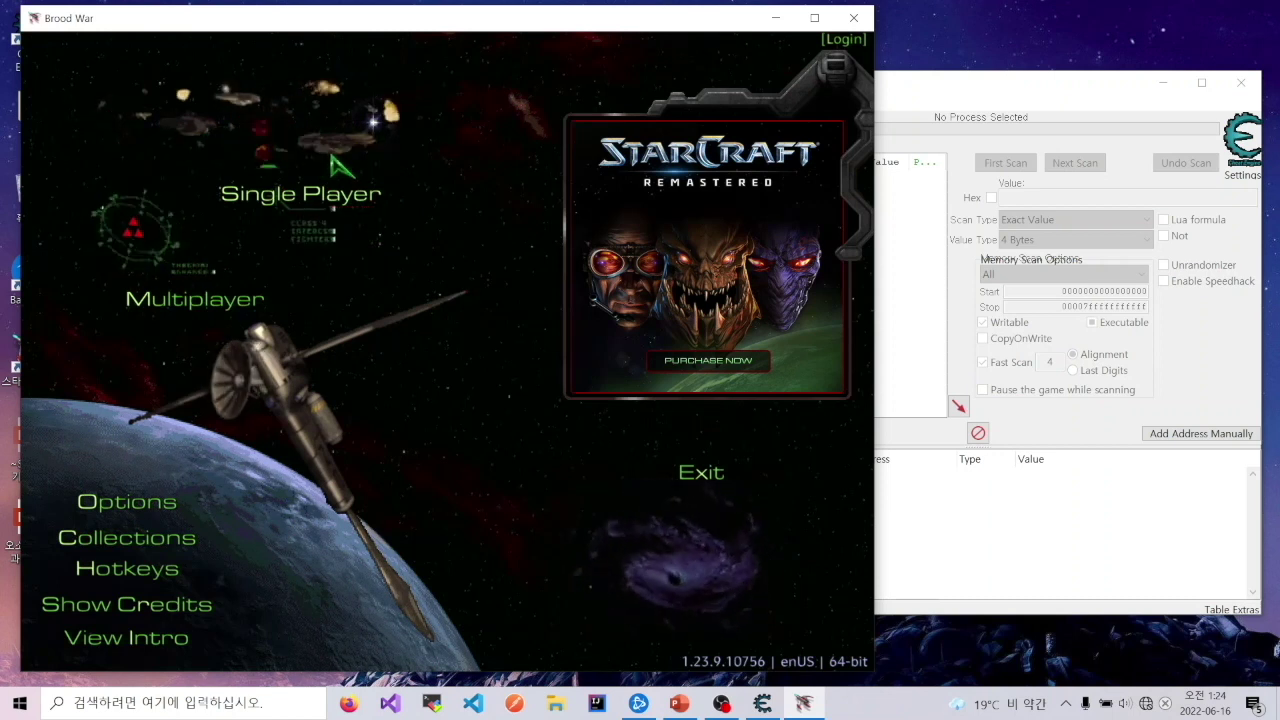
left_click(925, 370)
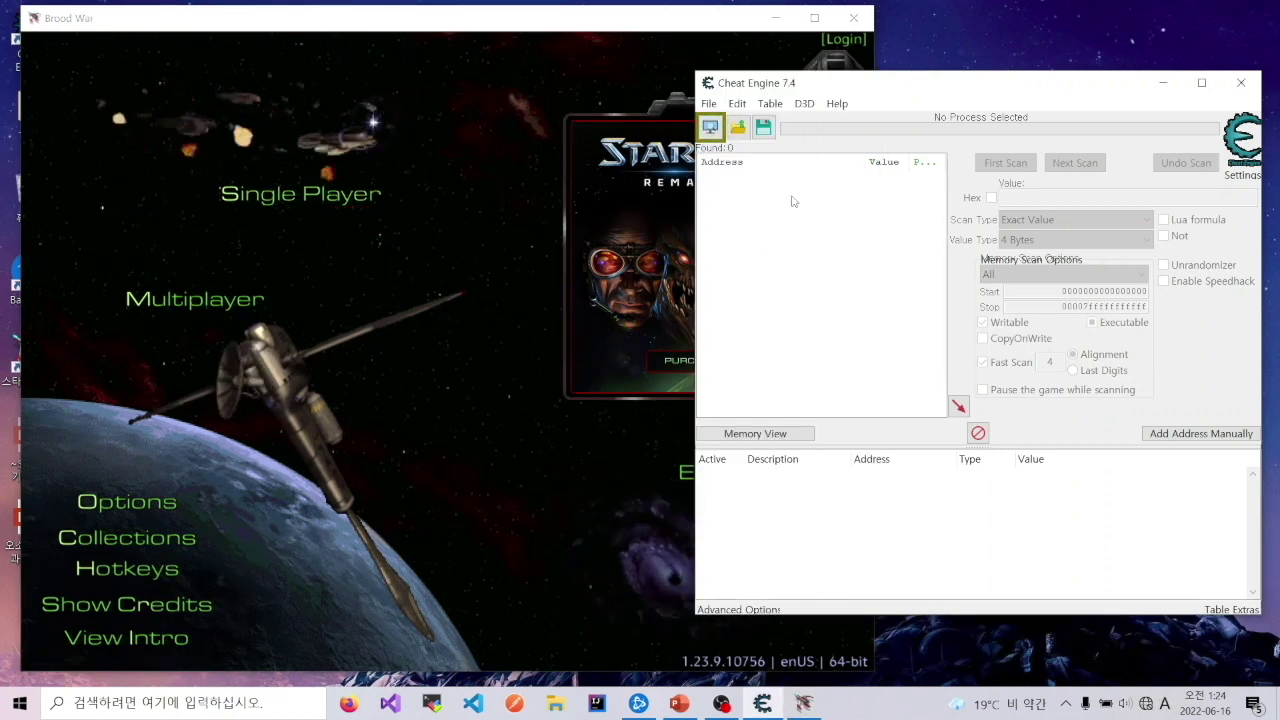
Enter single player with the test profile, go to custom game creation and set the player's race to Terran.
left_click(300, 193)
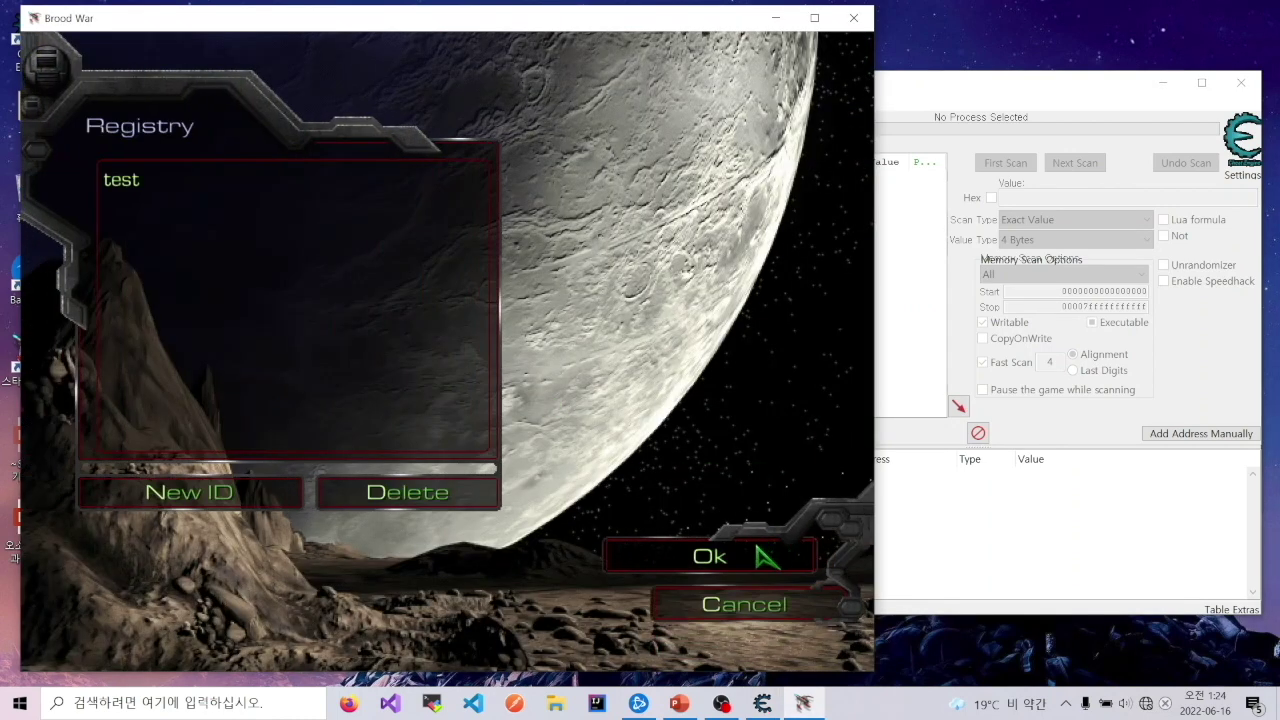
left_click(760, 550)
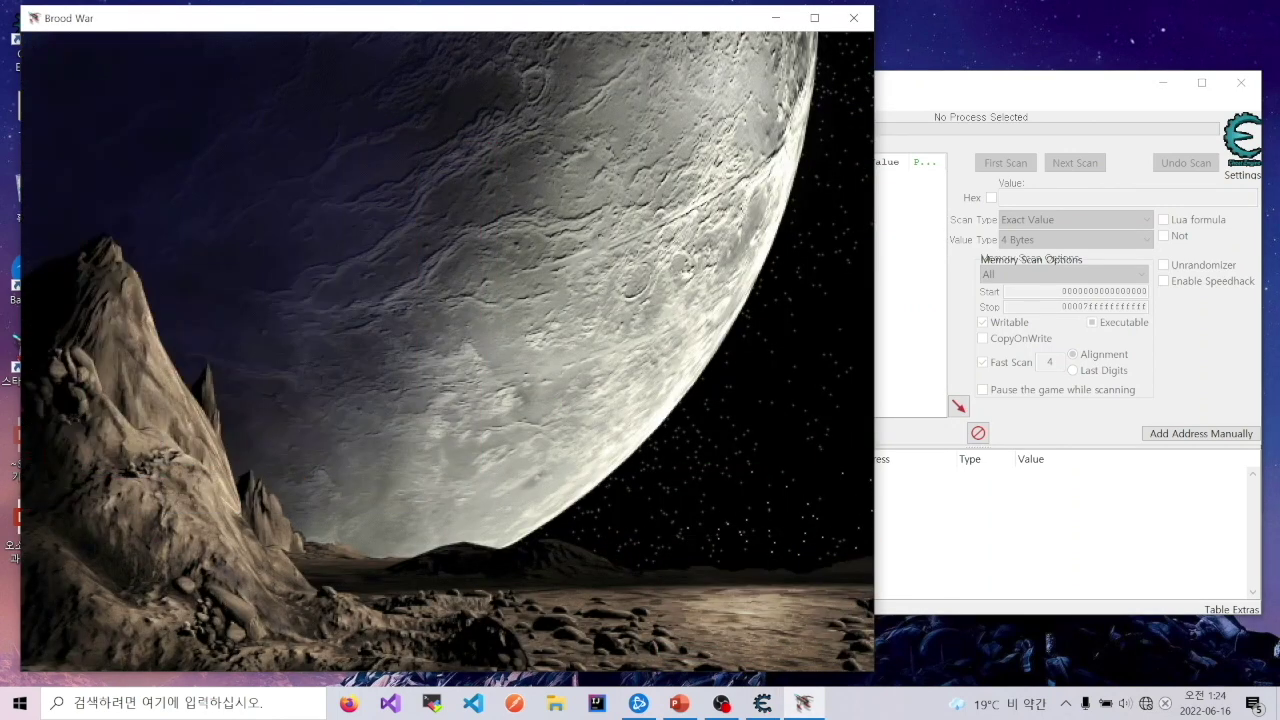
left_click(560, 584)
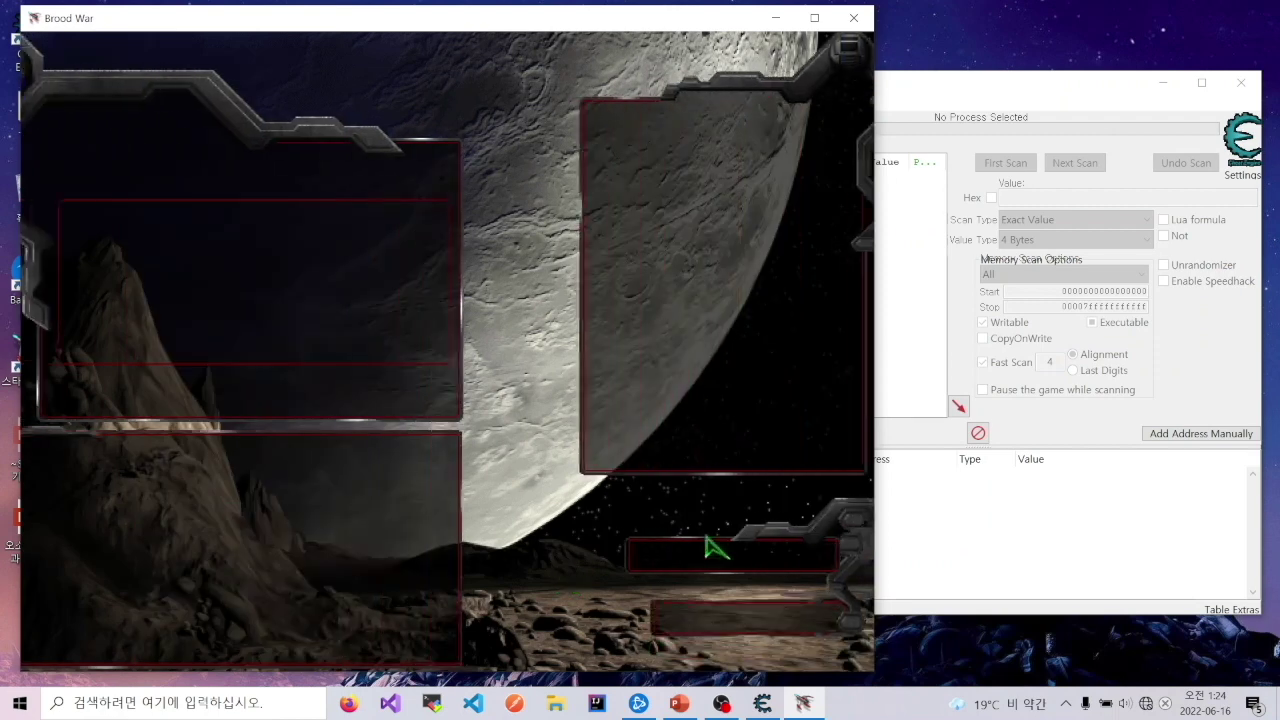
left_click(355, 462)
left_click(336, 505)
Choose the map (8)The Hunters.scm, start the melee game and dismiss the startup tips.
scroll(285, 345, "down", 5)
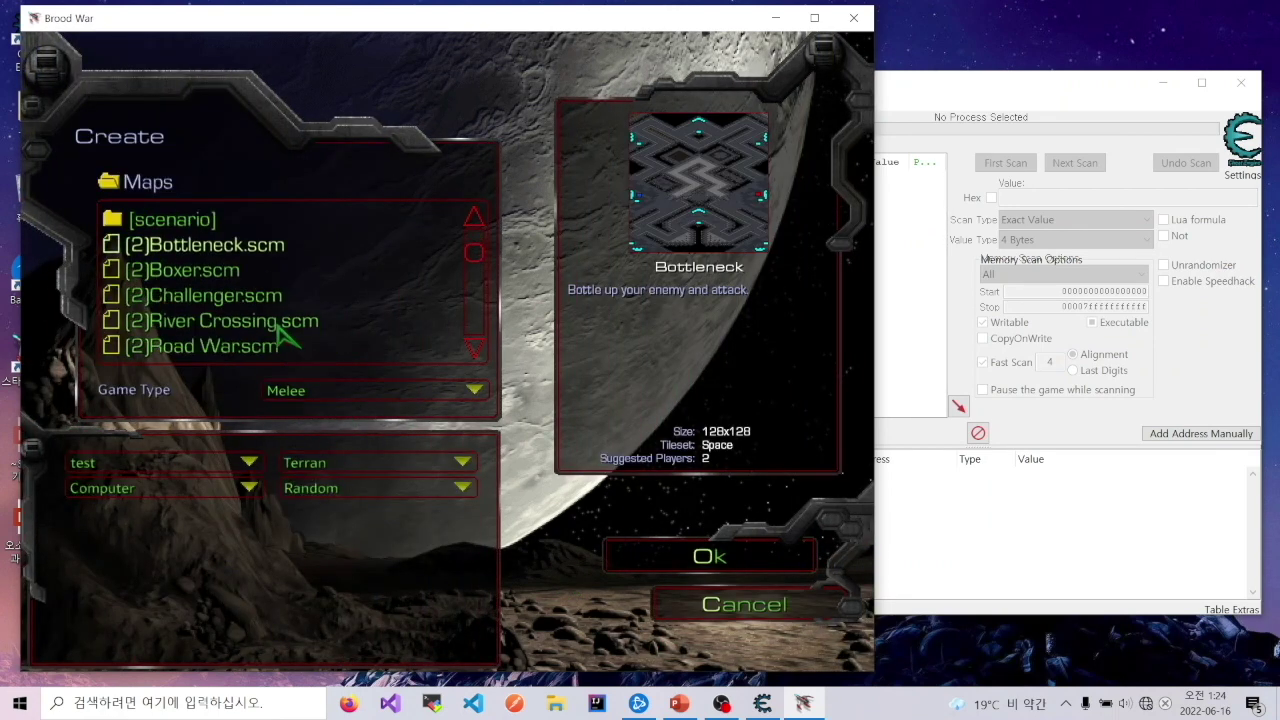
scroll(280, 342, "down", 20)
scroll(275, 348, "up", 20)
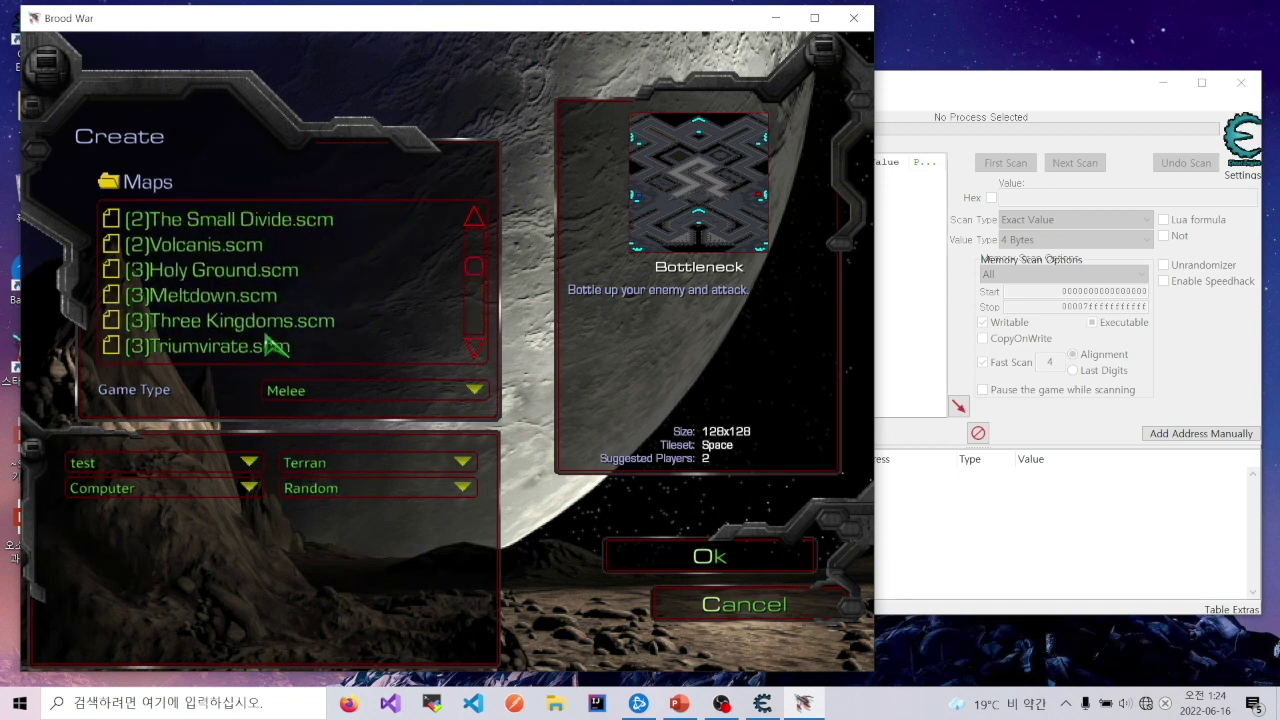
scroll(270, 345, "down", 15)
left_click(268, 345)
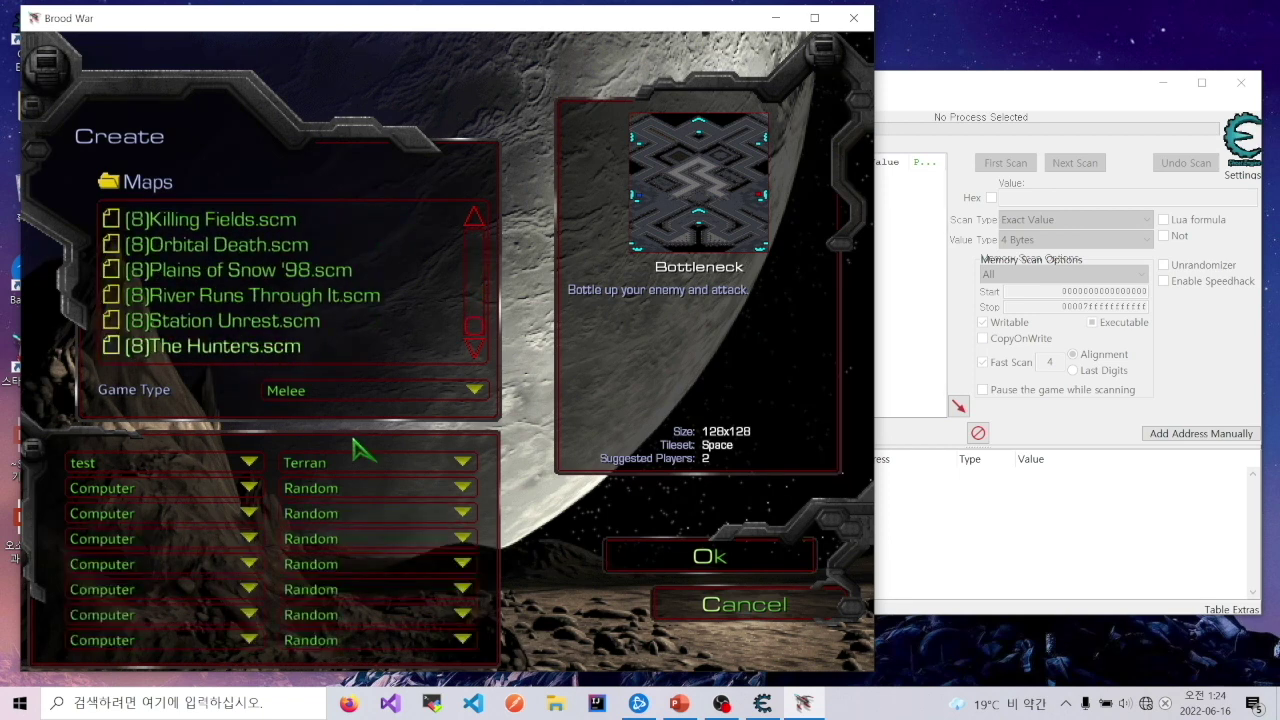
left_click(718, 557)
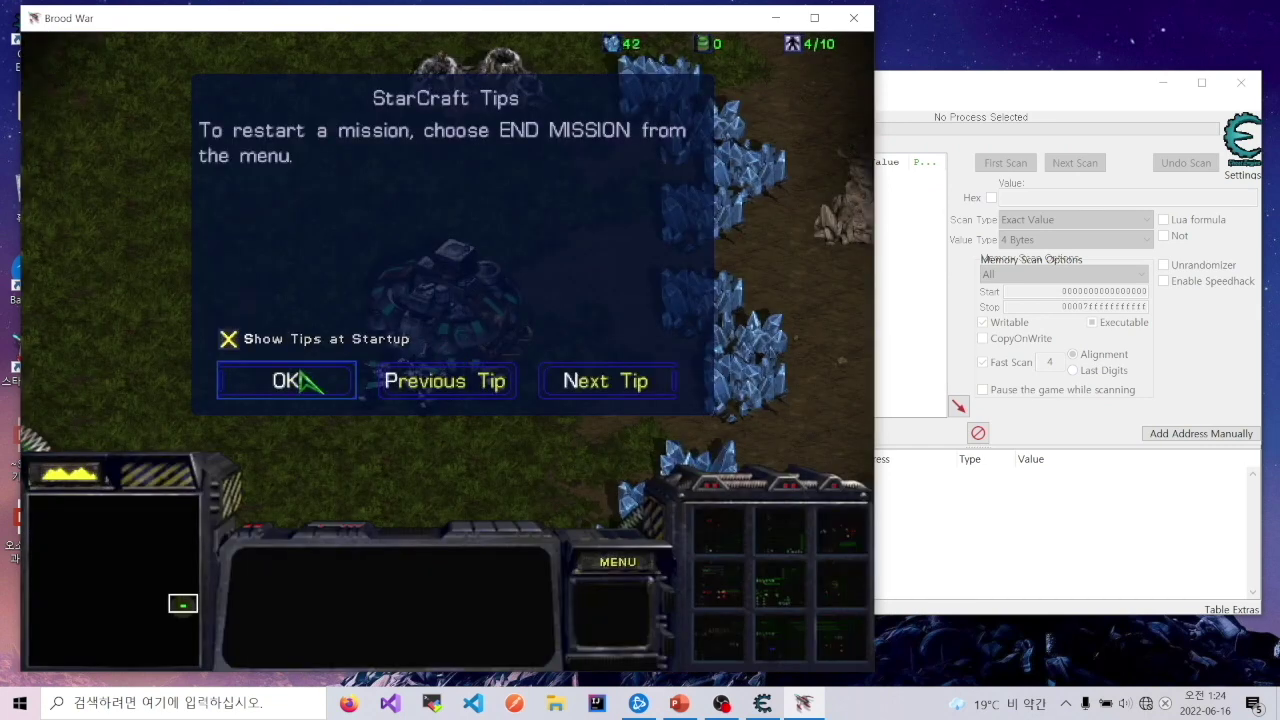
left_click(294, 380)
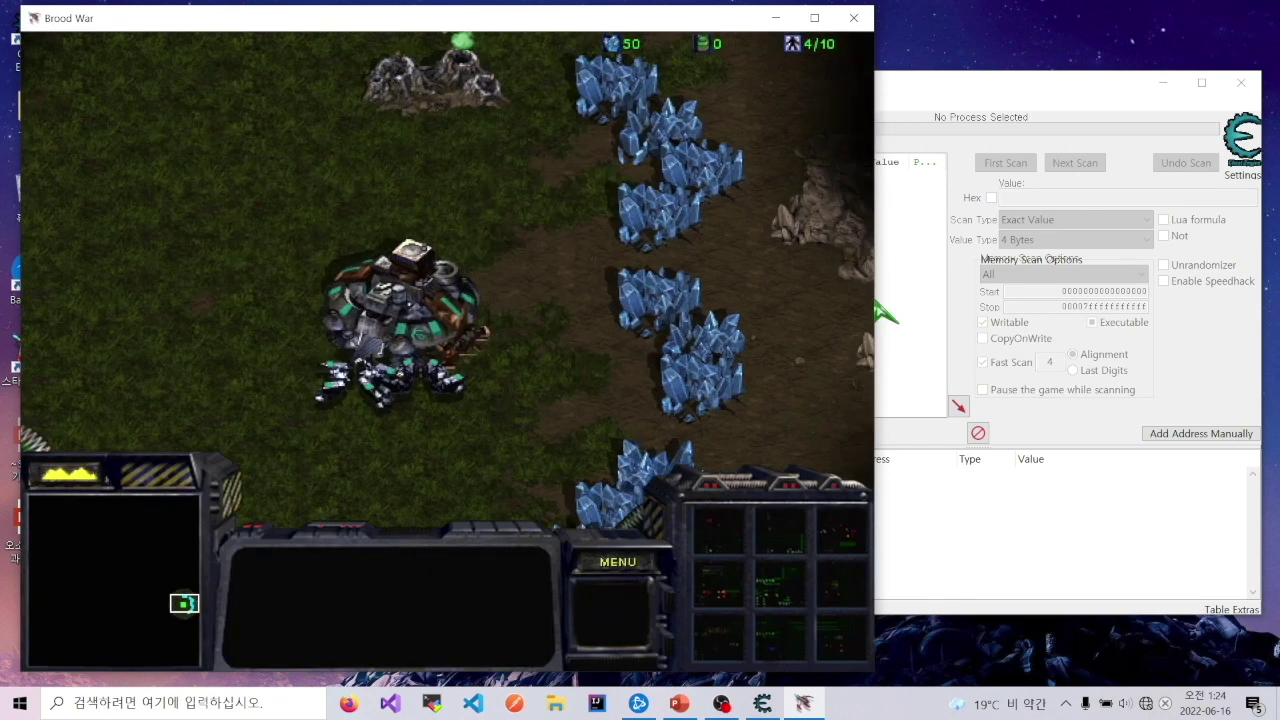
left_click(625, 565)
key("alt+Tab")
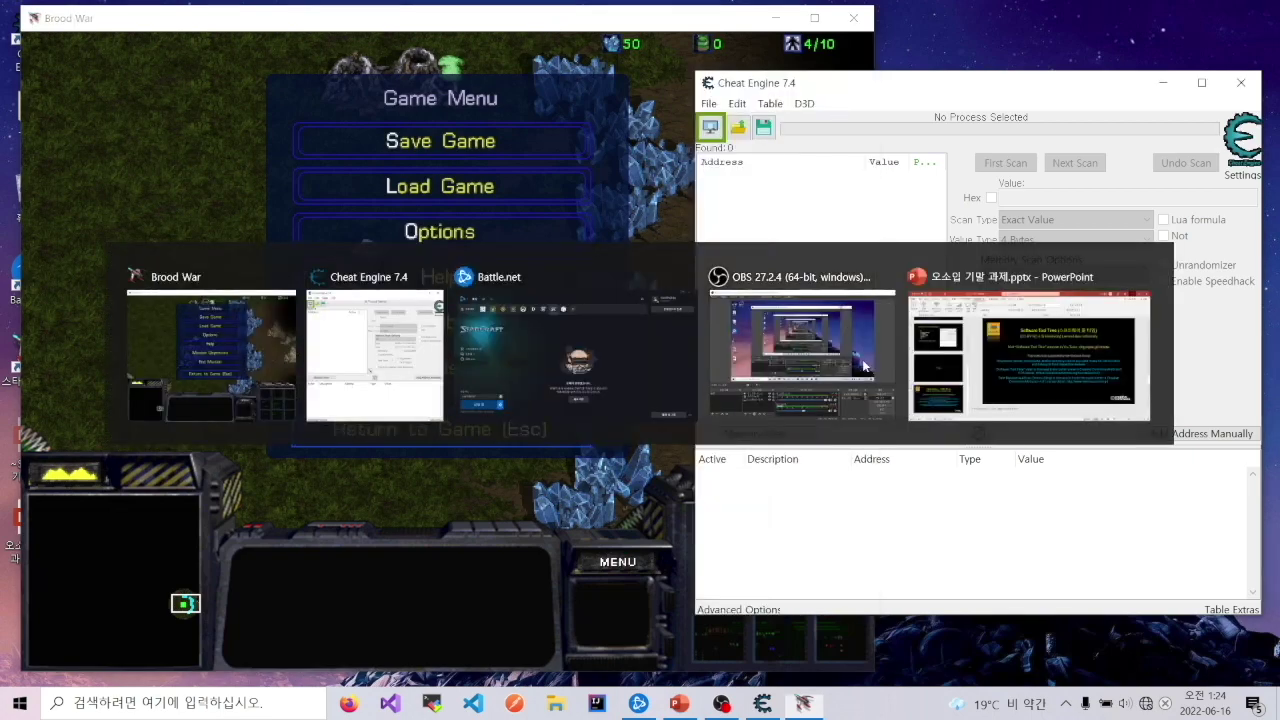
left_click_drag(770, 92, 778, 136)
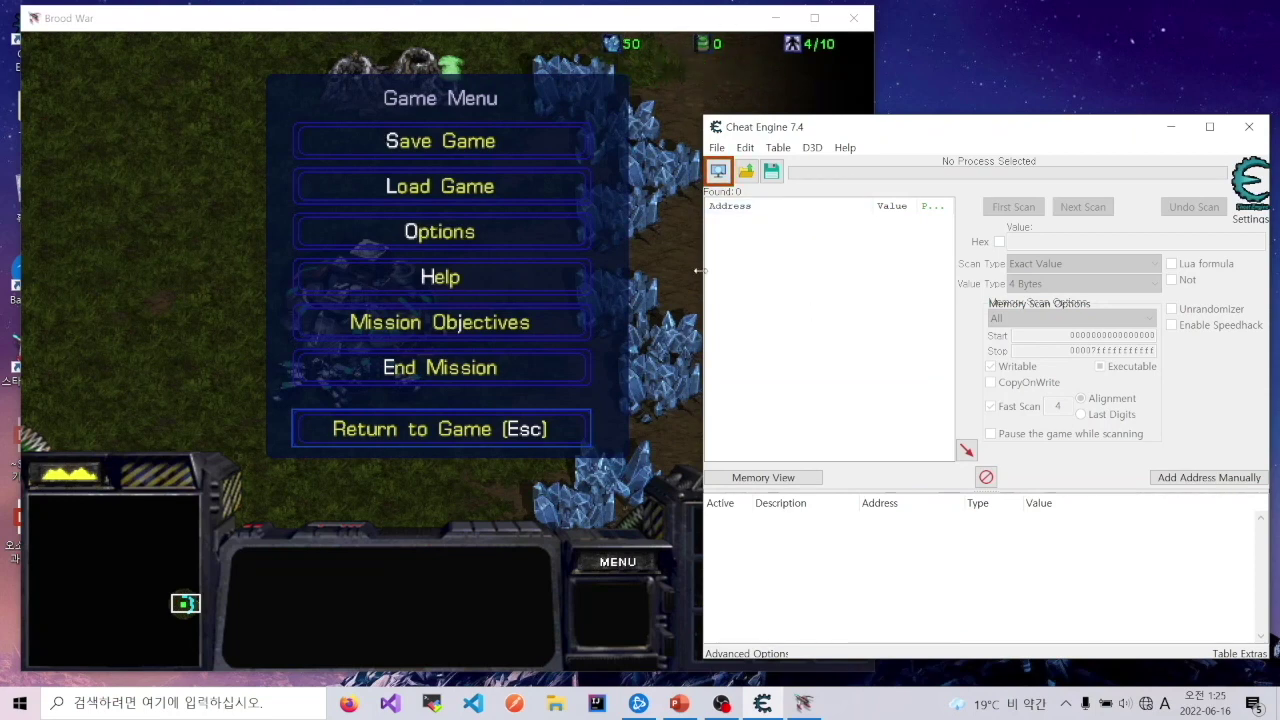
left_click(727, 175)
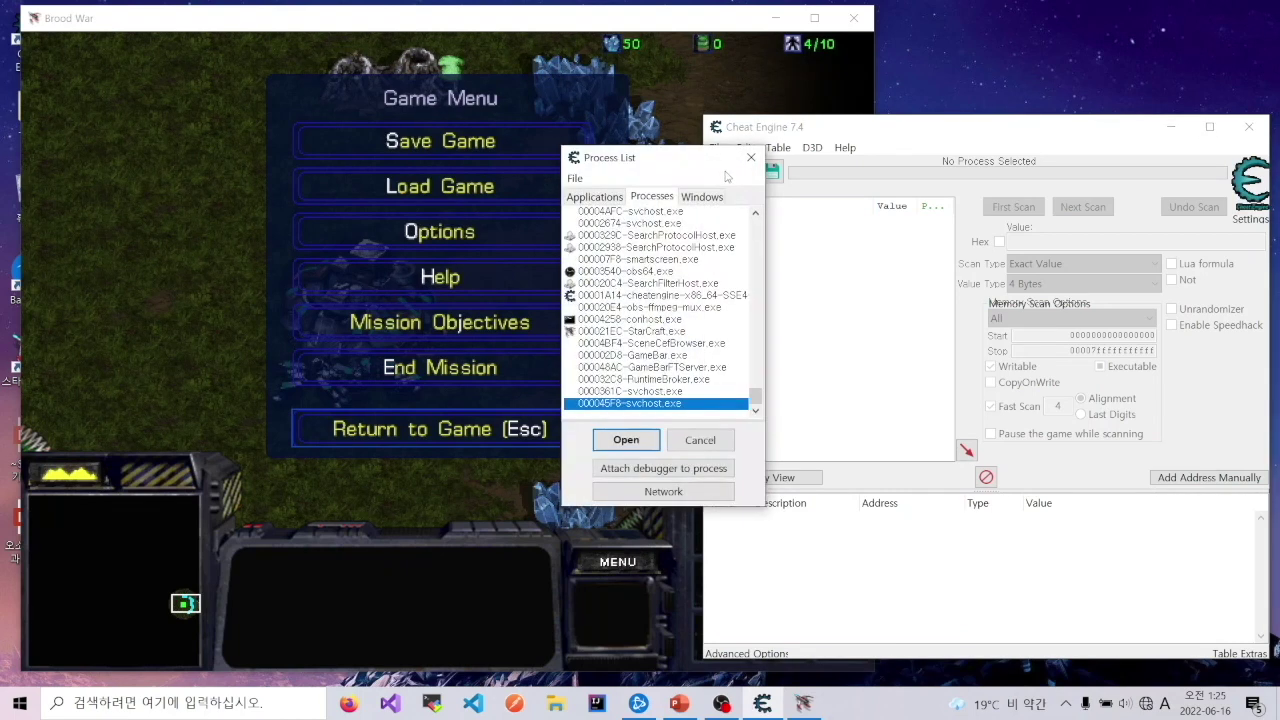
left_click(700, 440)
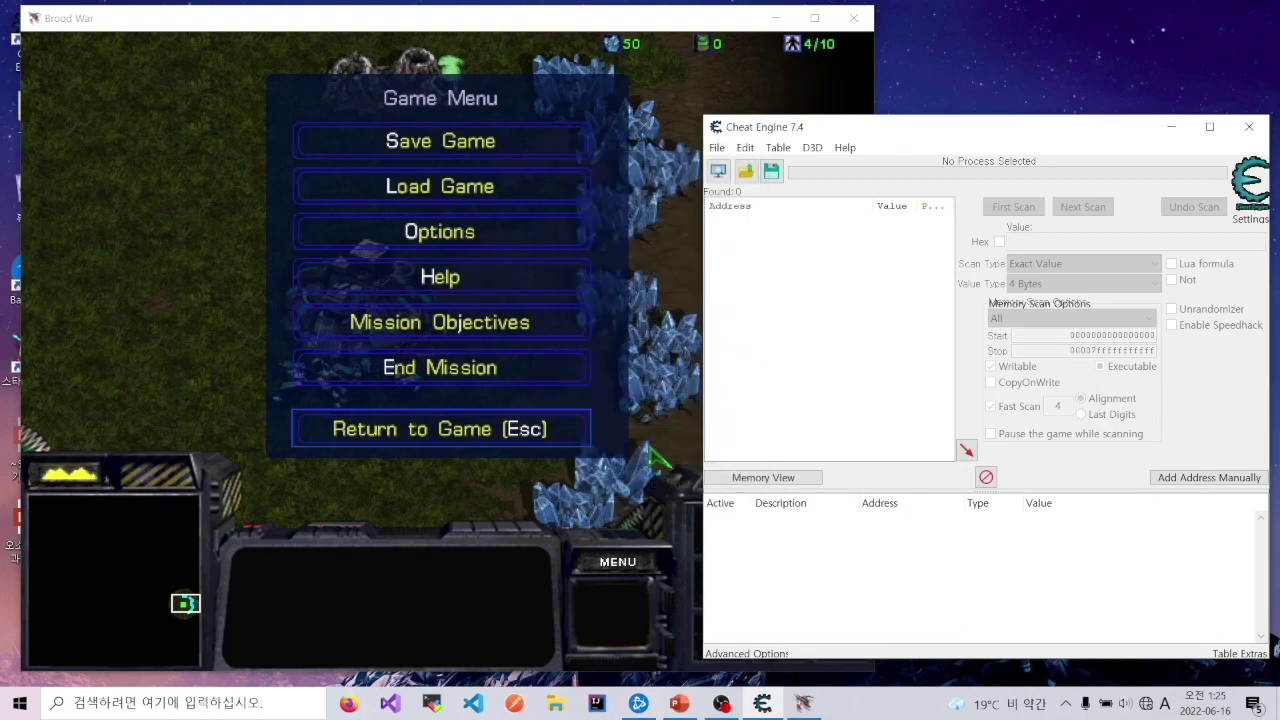
Lower the game's music volume close to minimum in the sound options and return to the game.
left_click(450, 236)
left_click(600, 560)
key("o")
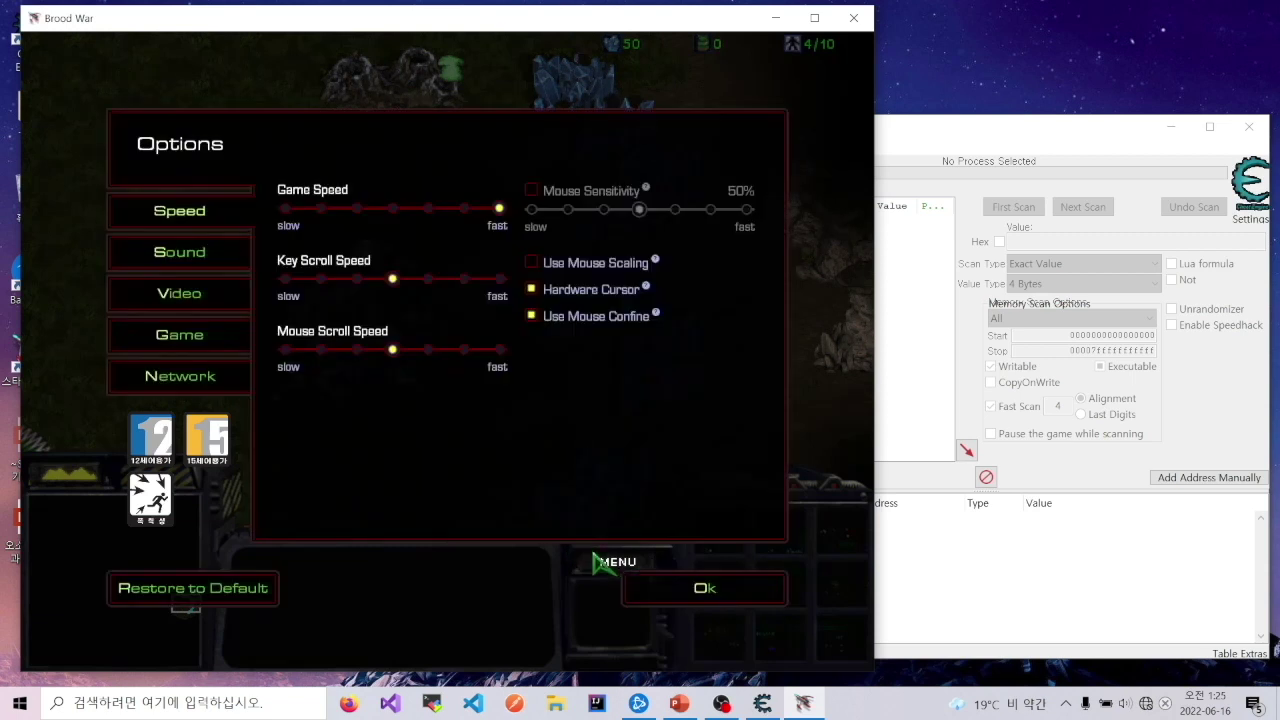
left_click(190, 253)
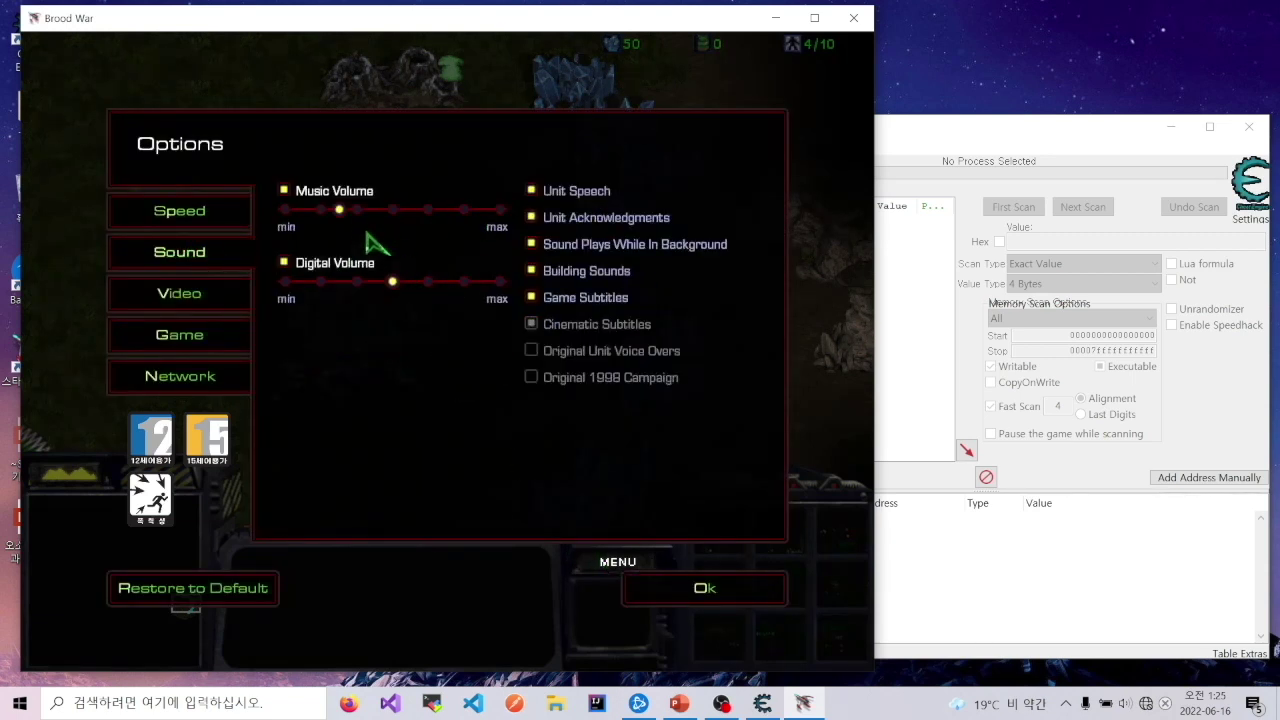
left_click_drag(336, 211, 301, 214)
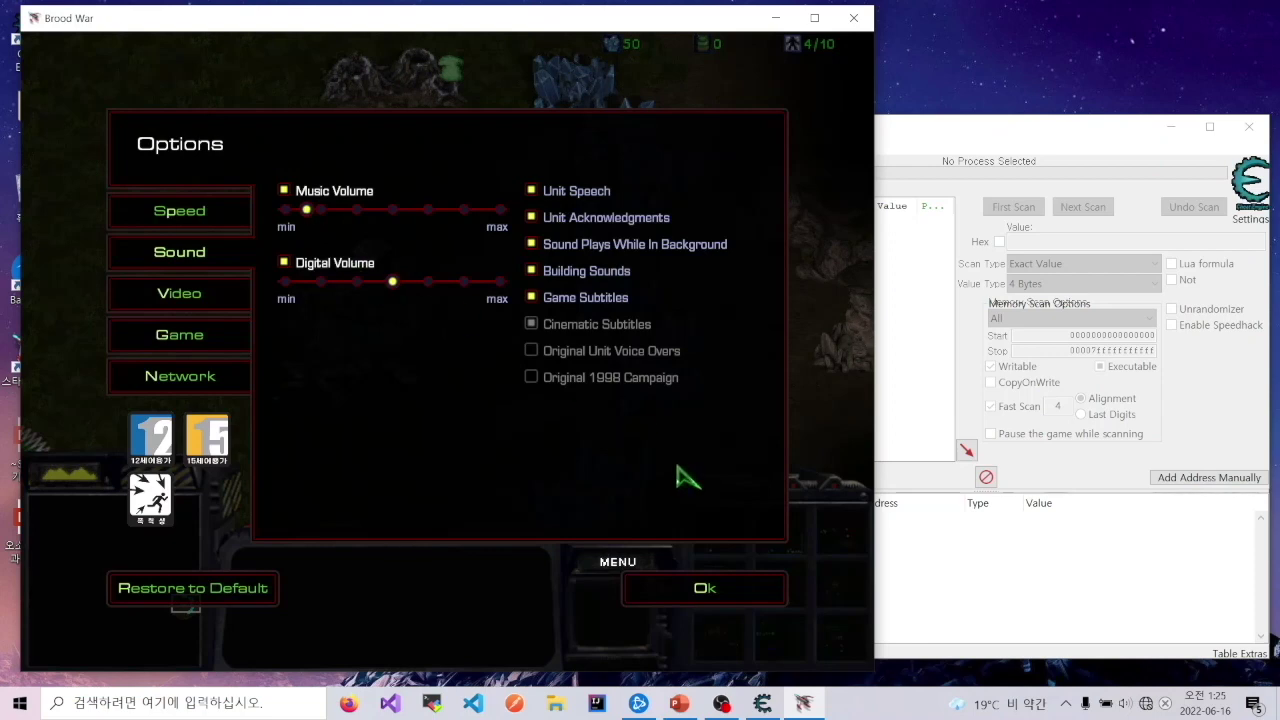
left_click(705, 590)
Attach Cheat Engine to the StarCraft.exe process.
left_click(900, 178)
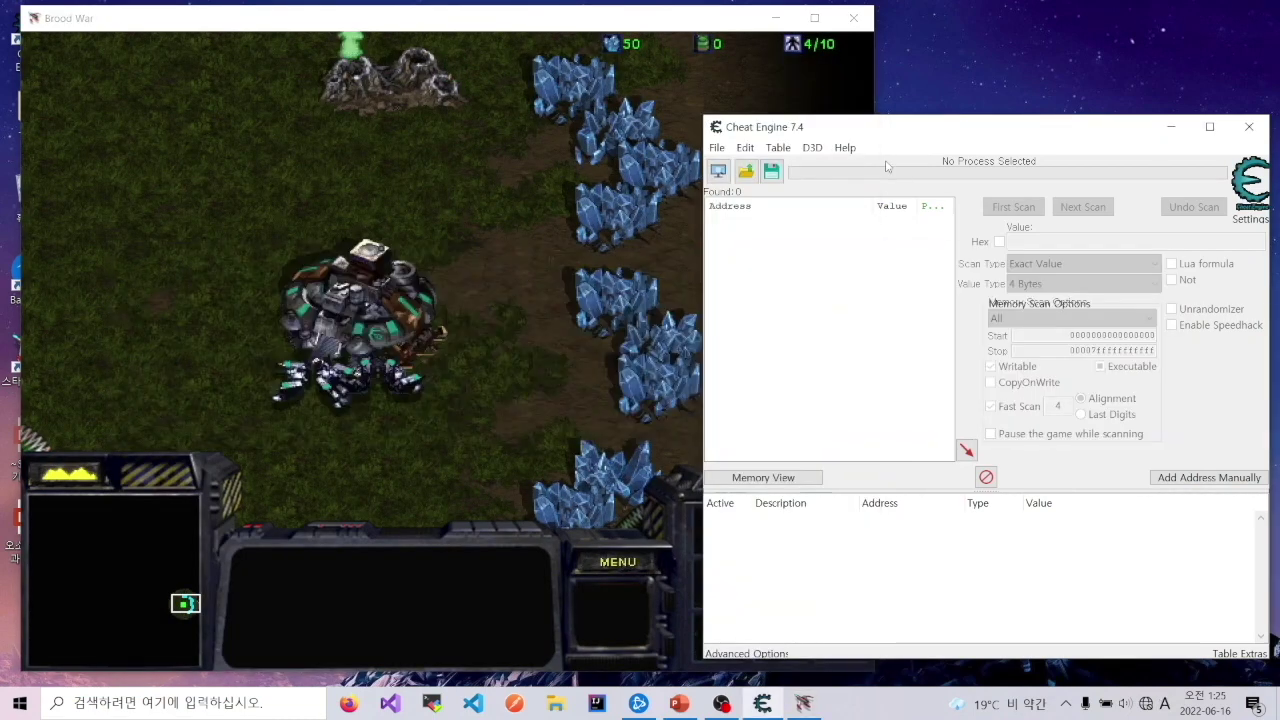
left_click(719, 171)
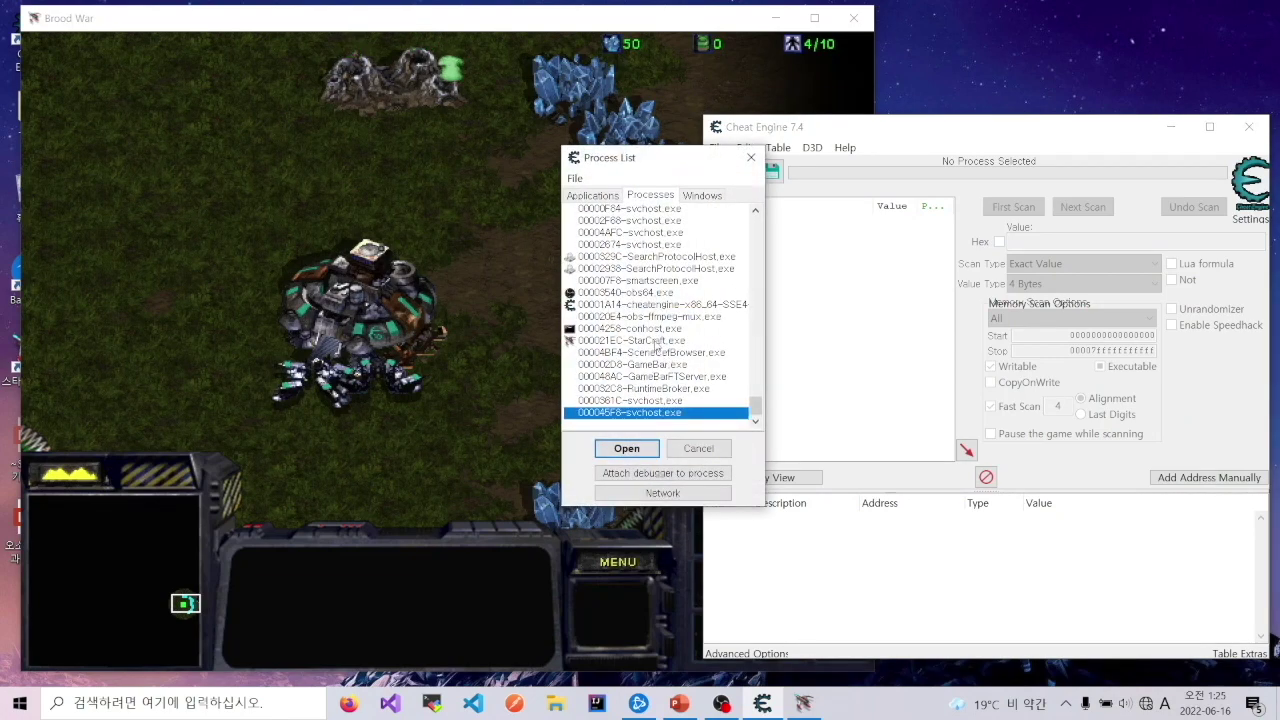
left_click(657, 341)
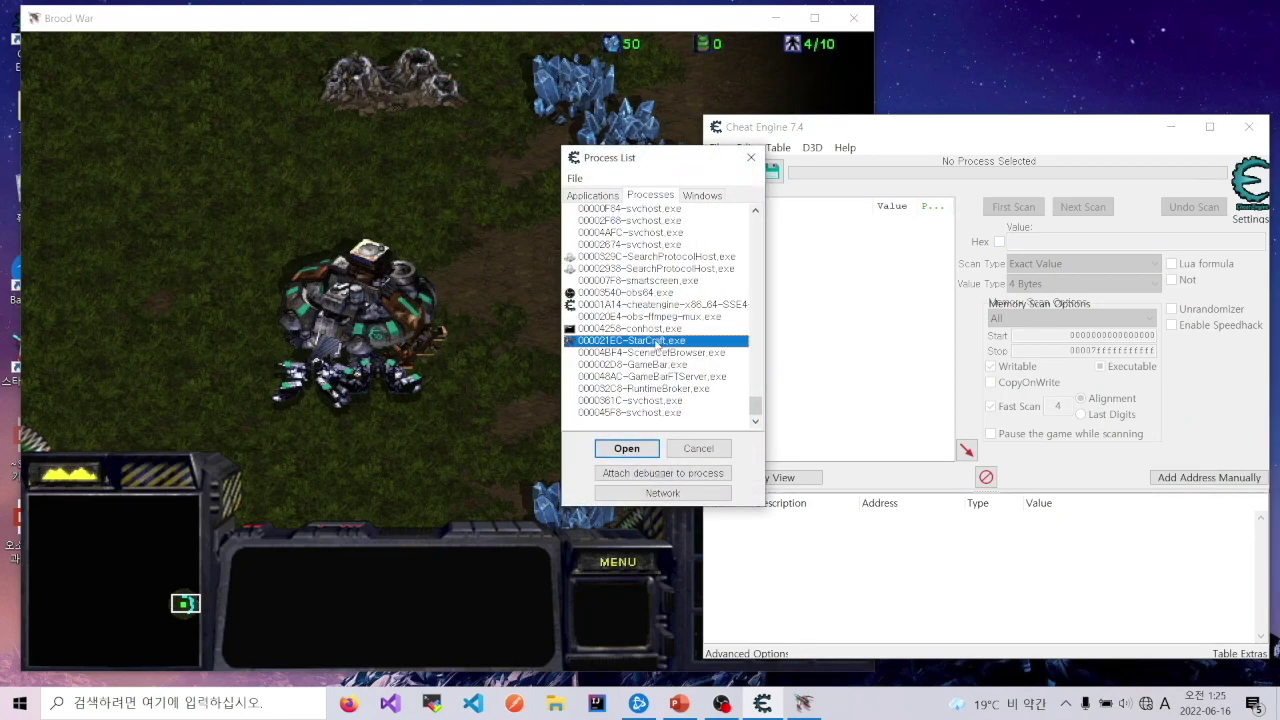
left_click(638, 447)
Return to the running StarCraft game and submit the cheat code "operation cwal" as a chat message.
left_click(645, 317)
key("alt+Tab")
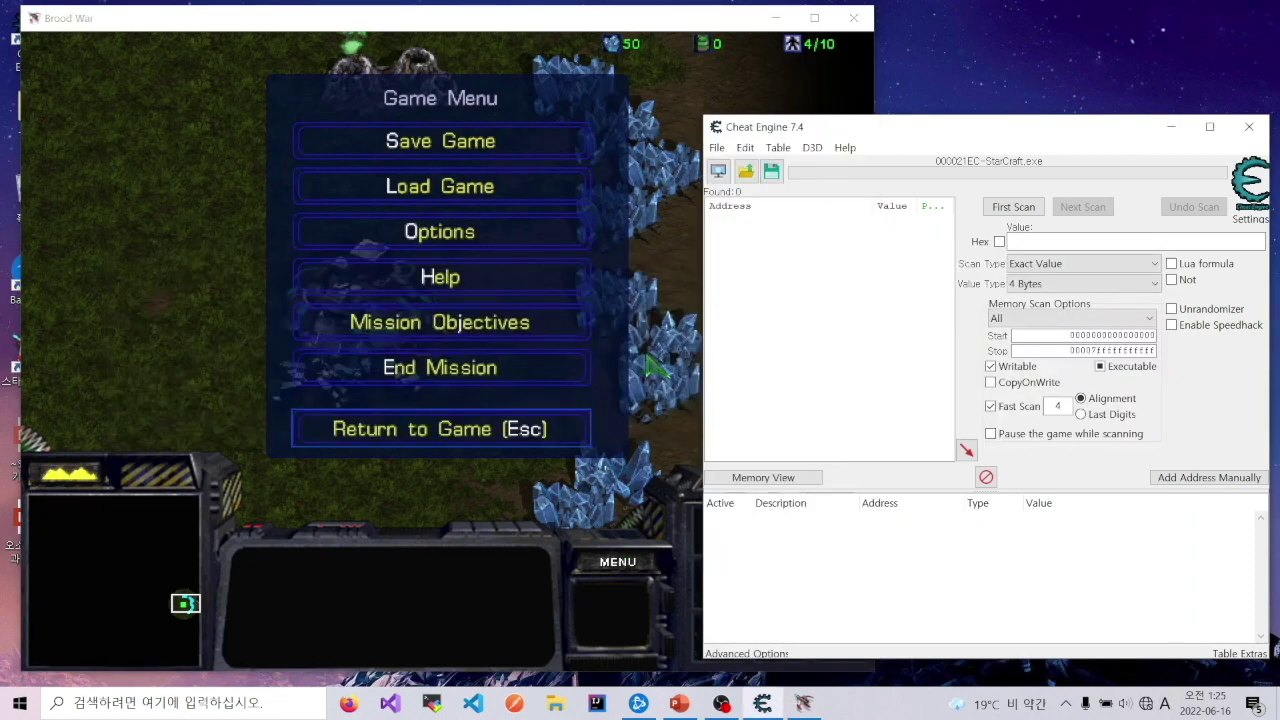
left_click(652, 365)
left_click(490, 430)
key("Return")
type("operta")
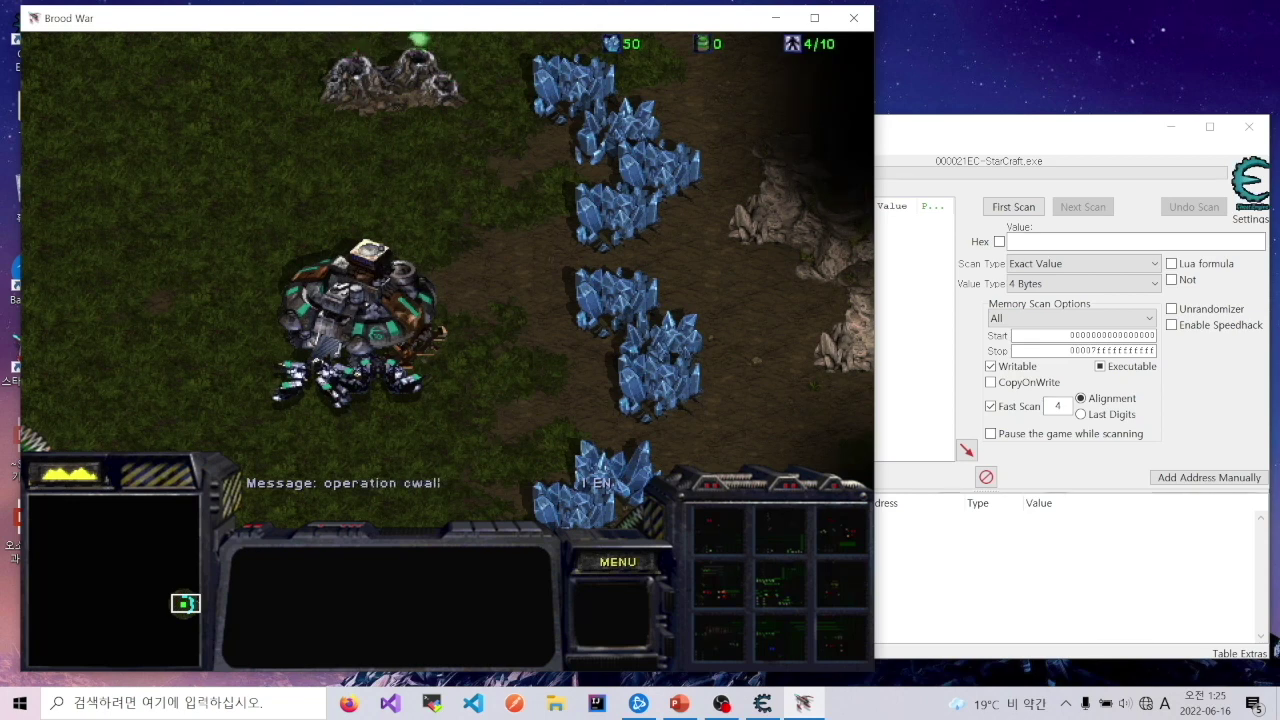
key("Return")
Send one SCV beside the Command Center to mine a mineral patch and pause the game.
left_click(396, 375)
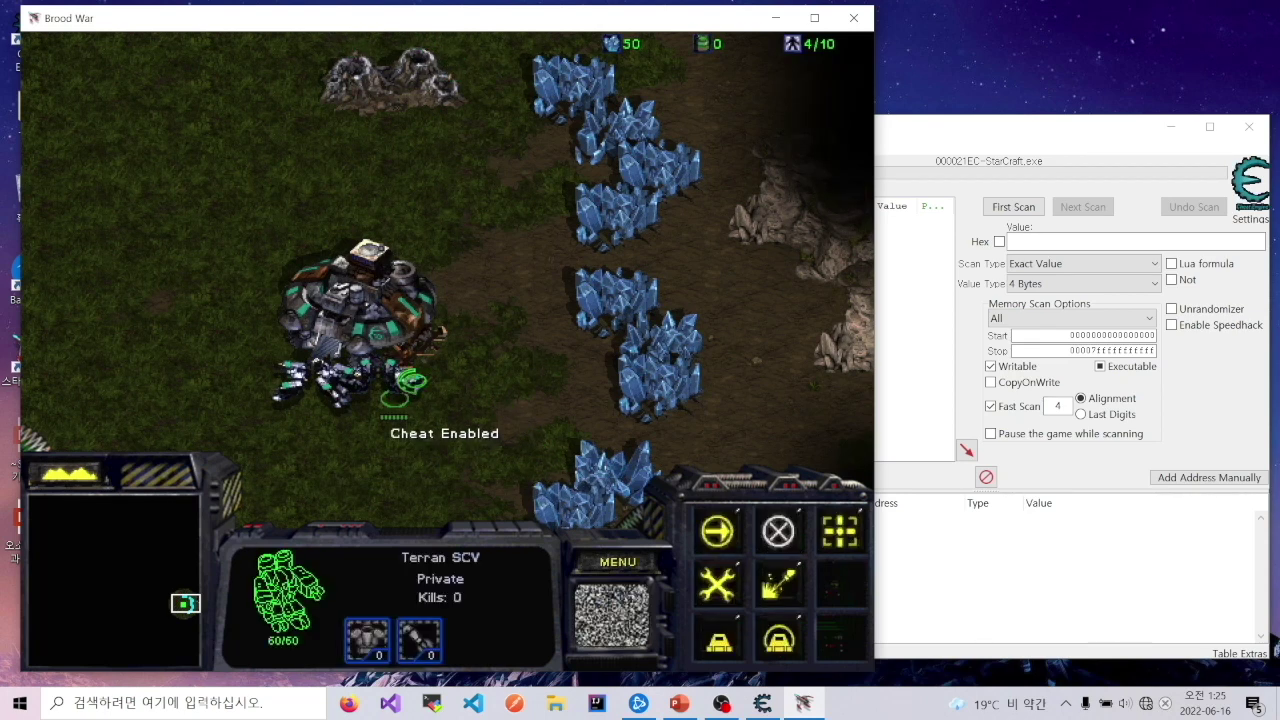
right_click(600, 230)
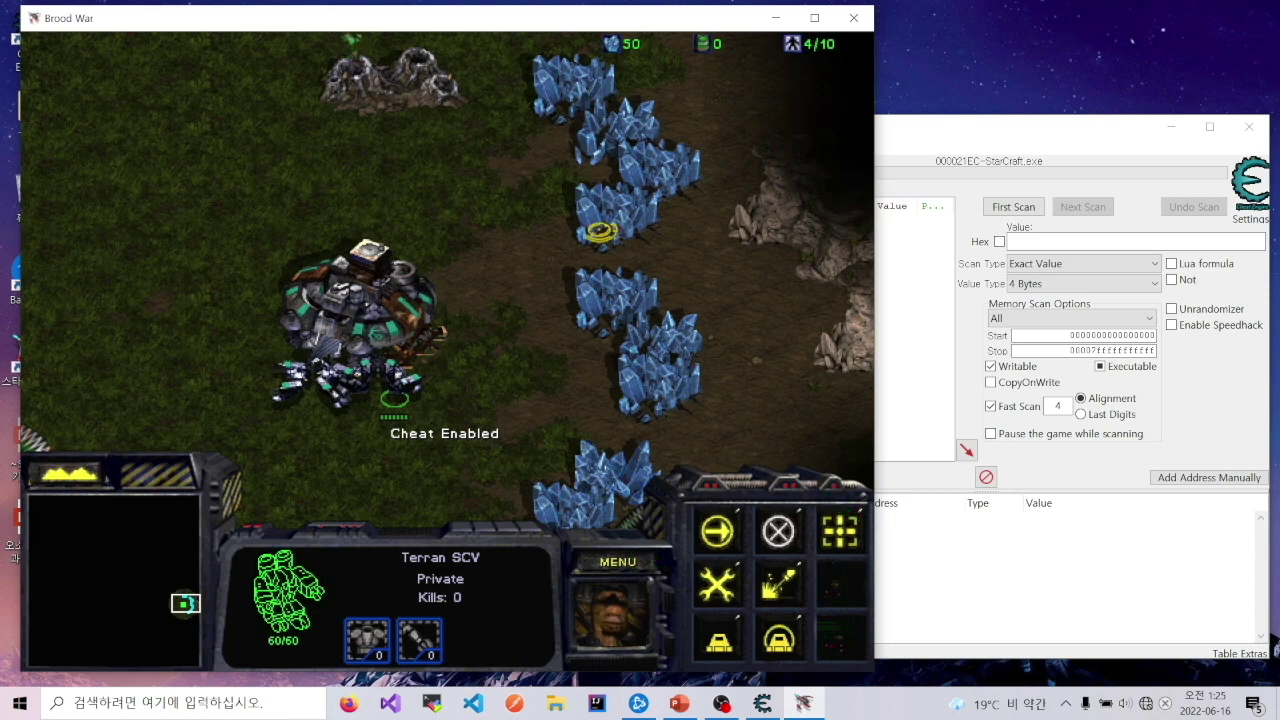
left_click(617, 561)
Run a first scan in Cheat Engine for the exact 4-byte value 50 and widen the window to show the result columns.
left_click(975, 250)
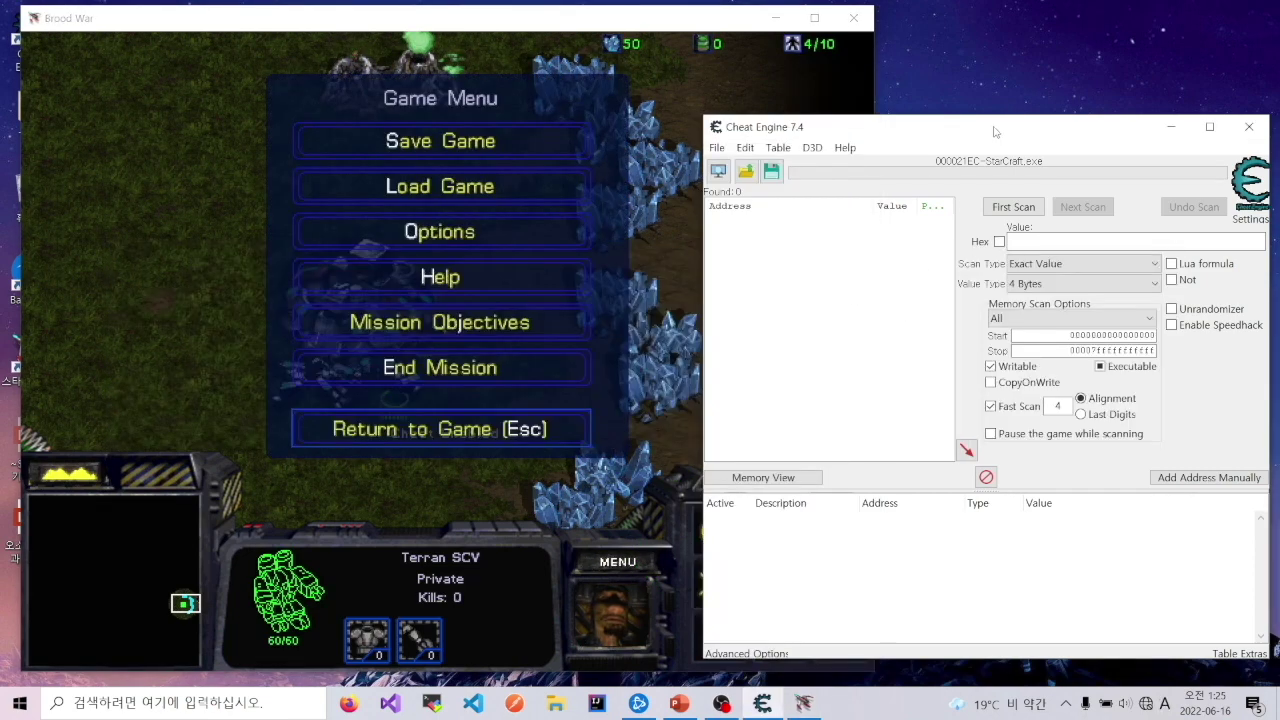
left_click_drag(994, 131, 985, 80)
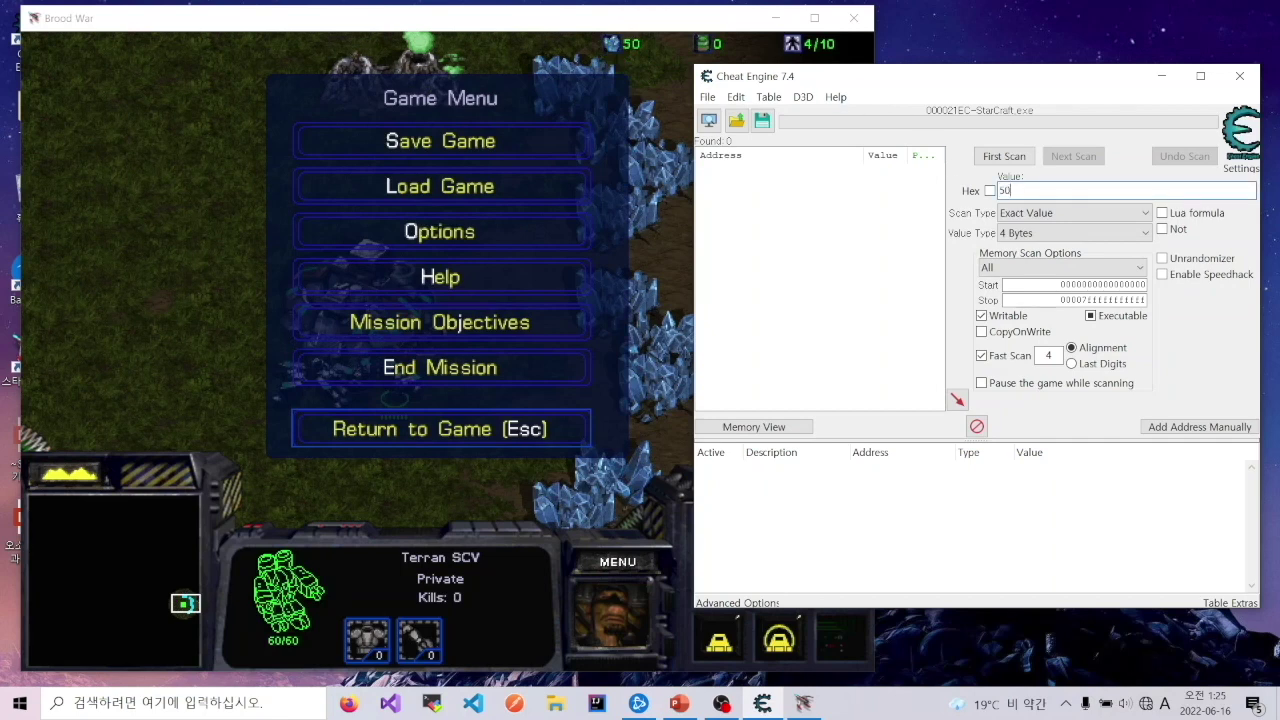
left_click(1002, 157)
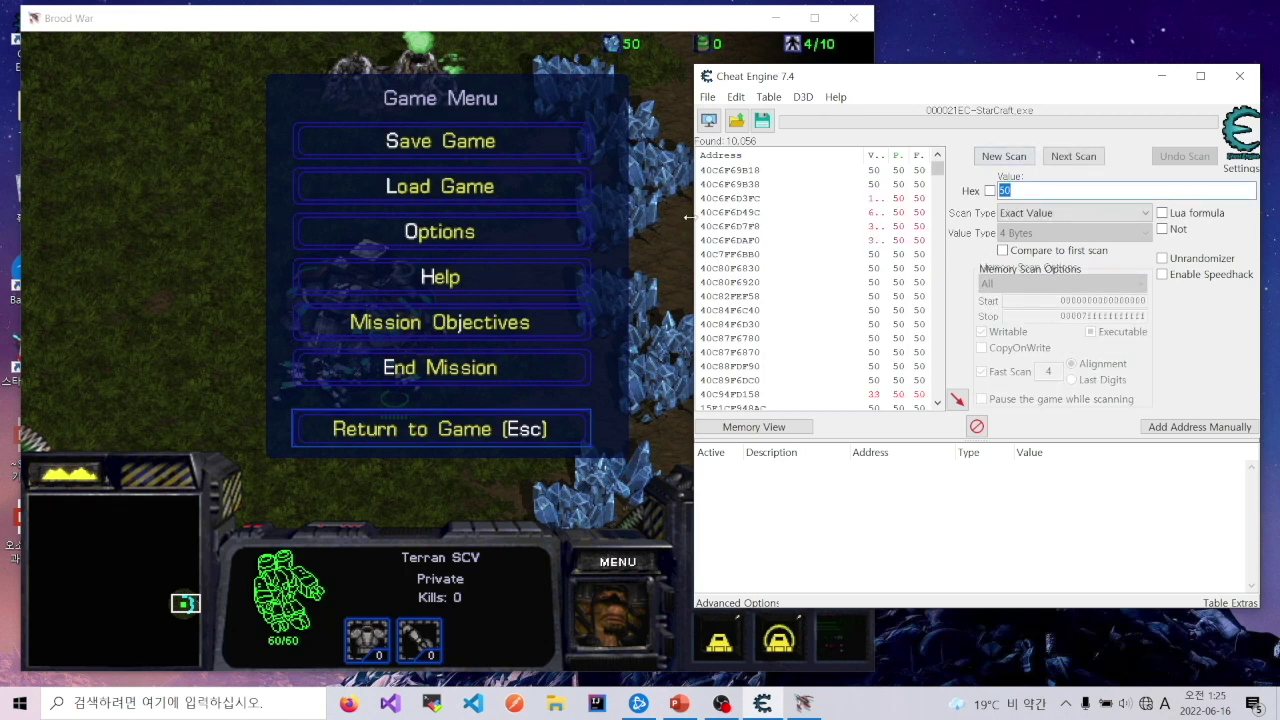
left_click_drag(404, 216, 406, 216)
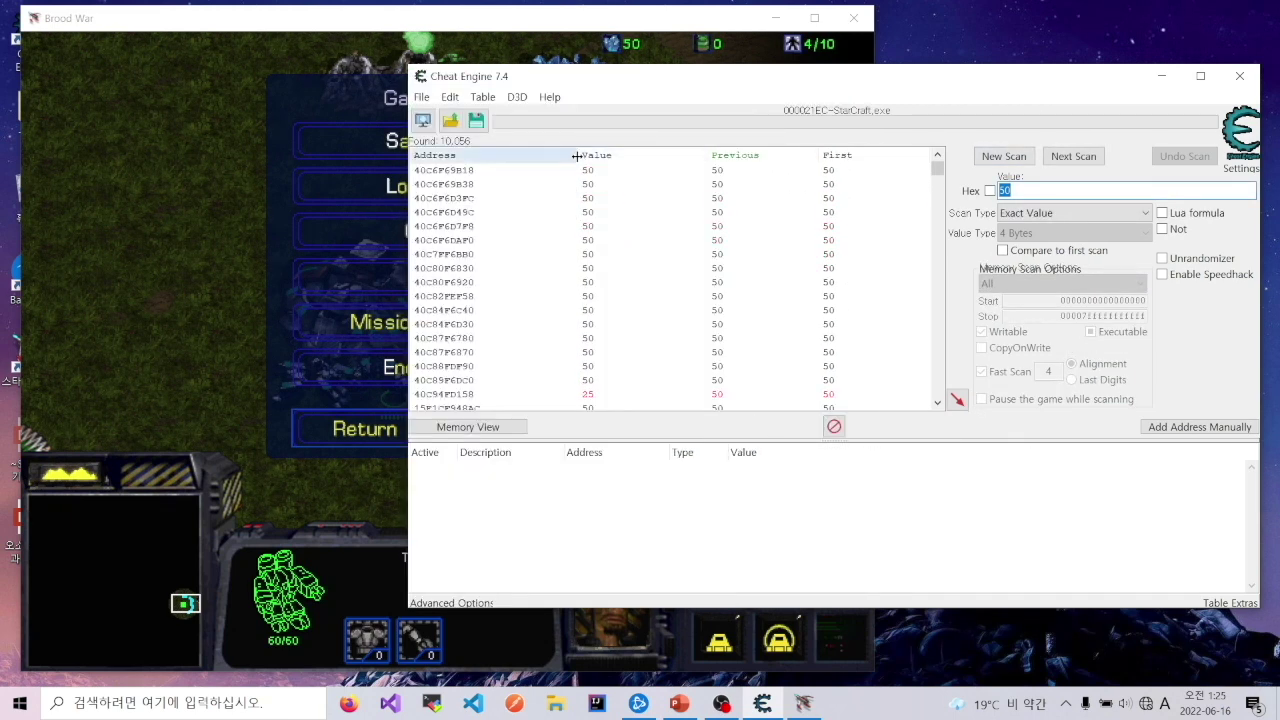
left_click_drag(580, 158, 508, 158)
Resume StarCraft, send the remaining SCVs to mine minerals, and pause the game once the mineral count has changed.
key("alt+Tab")
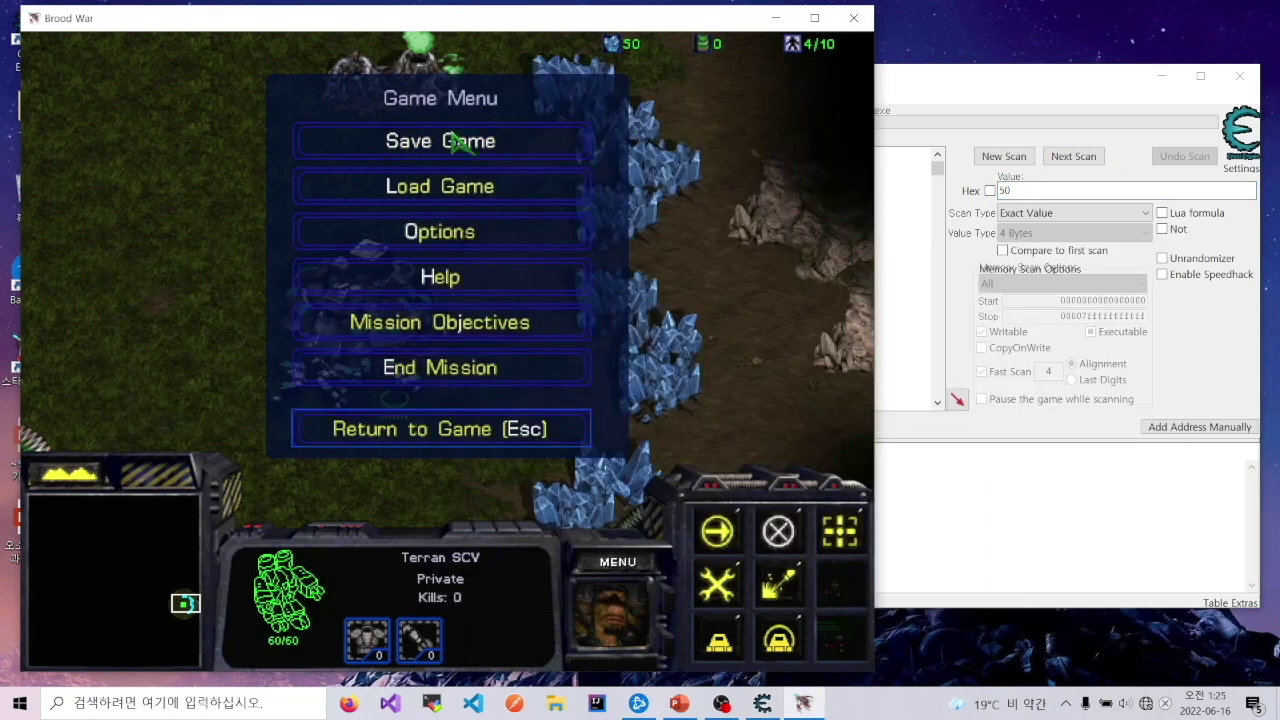
left_click(503, 443)
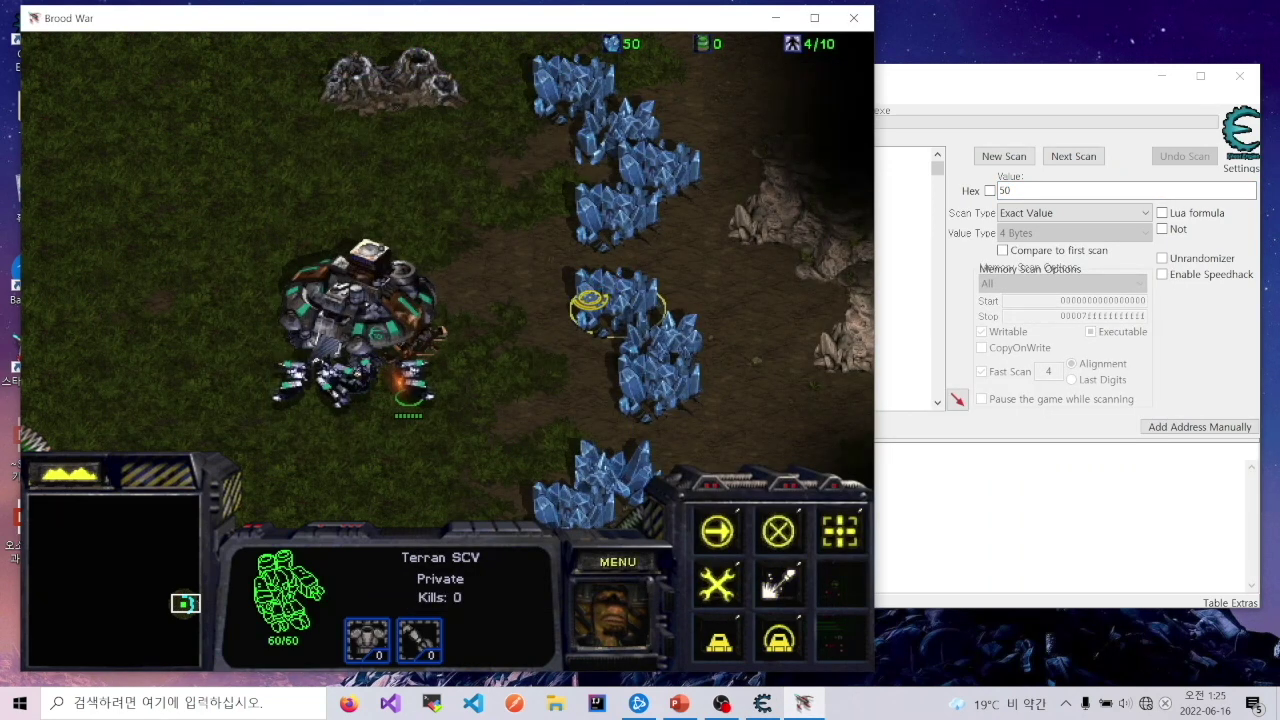
left_click_drag(263, 348, 385, 410)
right_click(600, 414)
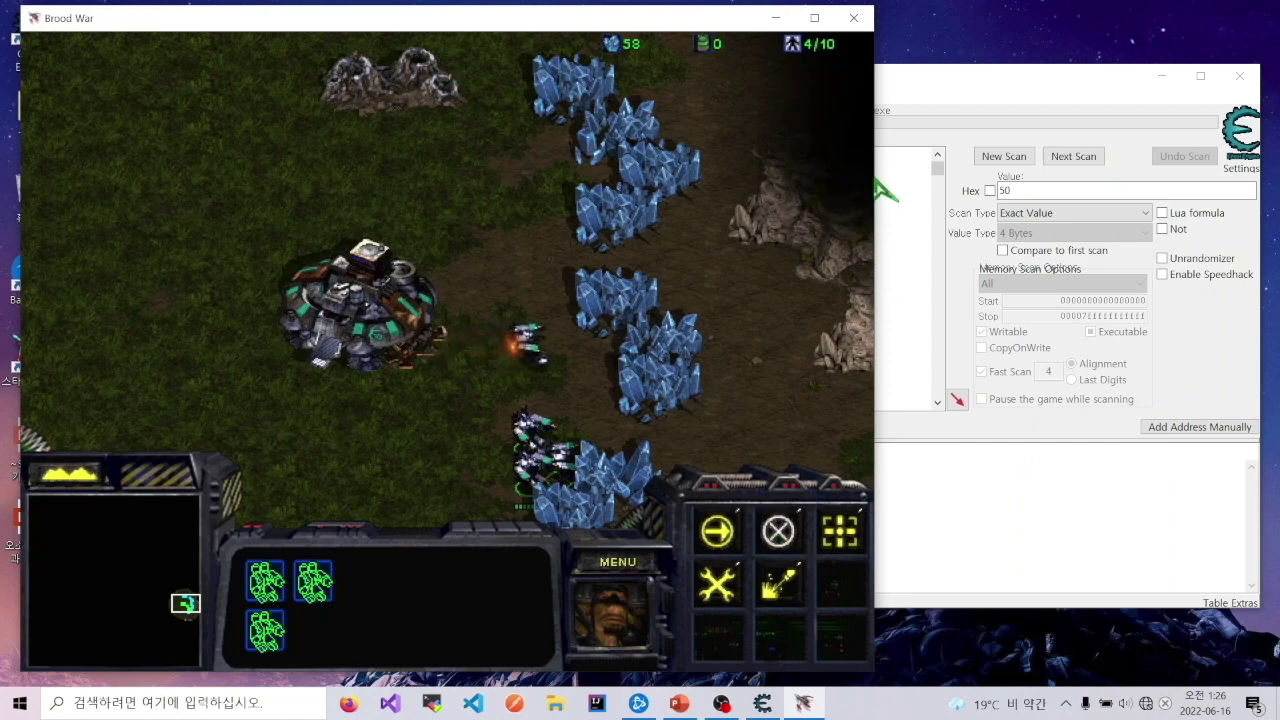
left_click(560, 342)
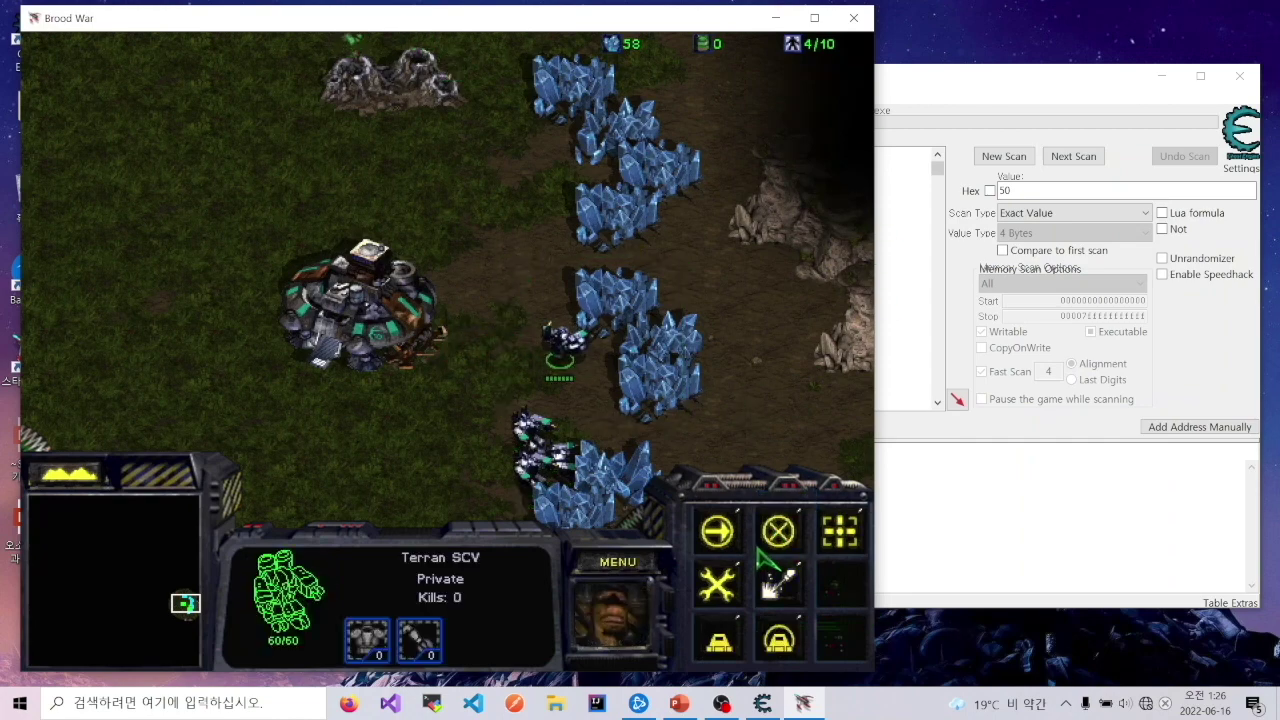
left_click(615, 577)
Narrow the found addresses in Cheat Engine with a next scan for the exact value 58.
key("alt+Tab")
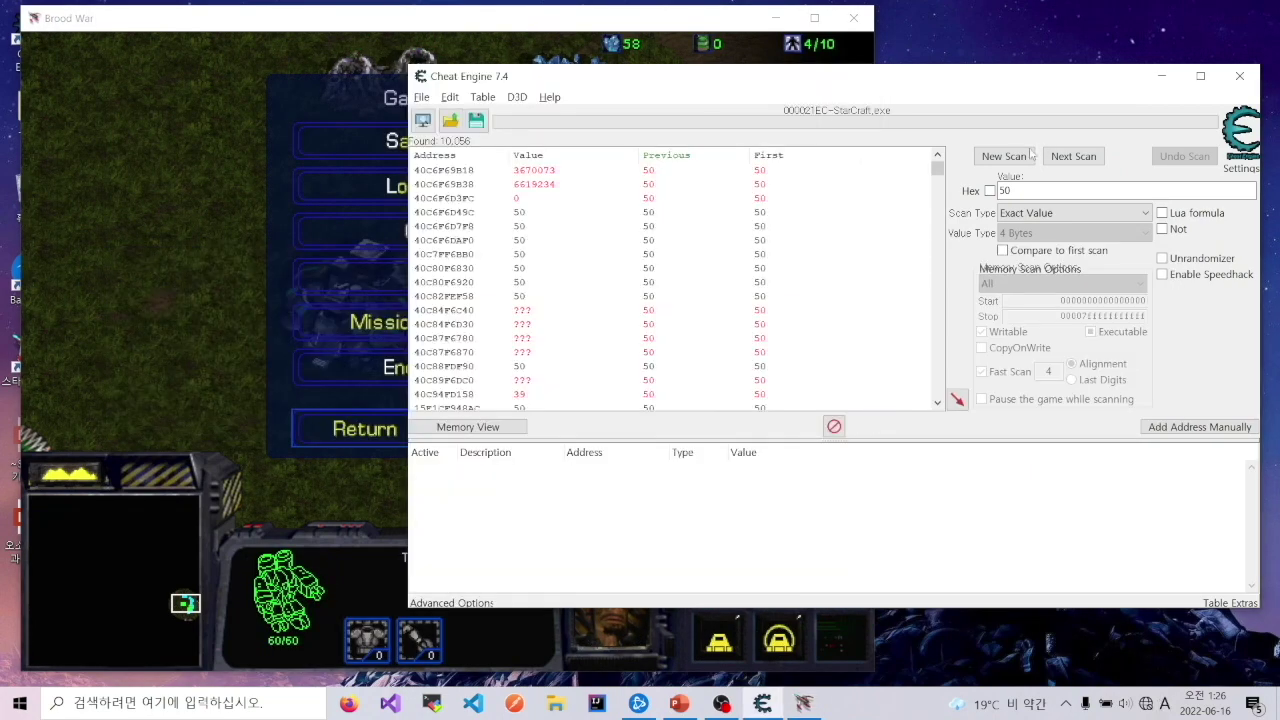
left_click_drag(865, 102, 859, 134)
left_click_drag(1012, 223, 957, 224)
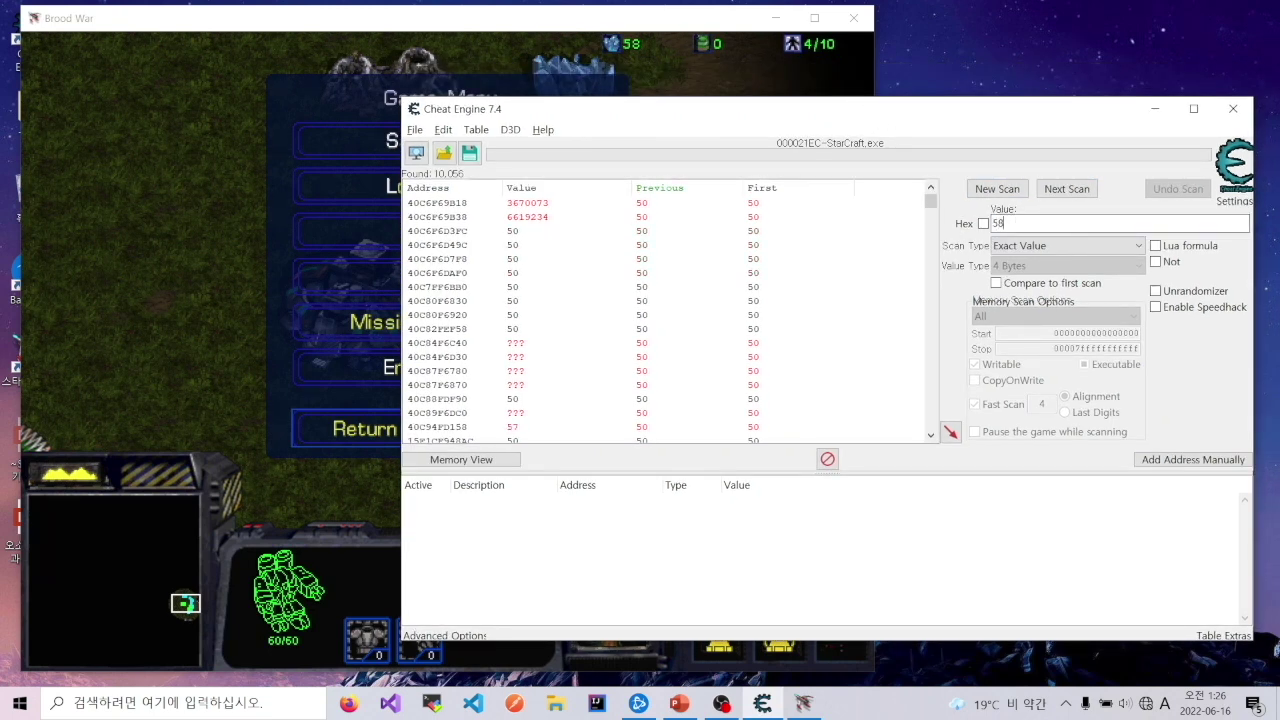
left_click(1054, 192)
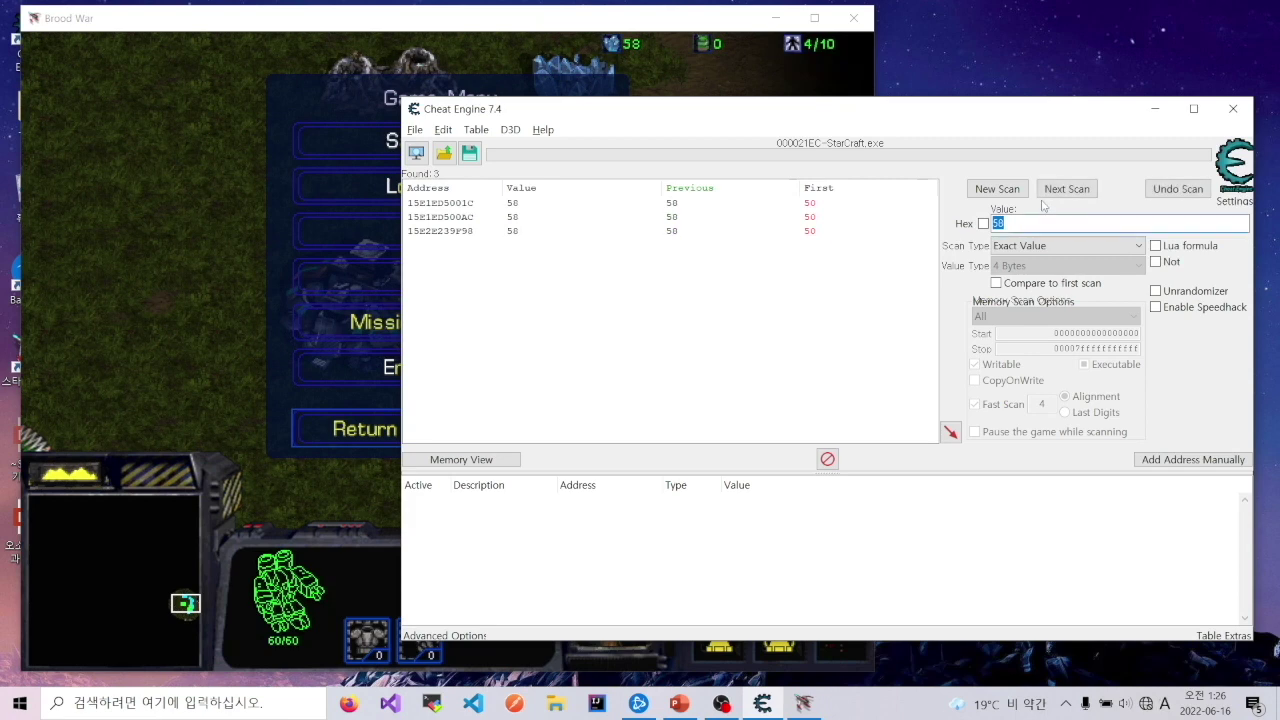
left_click_drag(628, 287, 623, 354)
Resume StarCraft, send the selected SCV to the nearby mineral patch, and pause the game after its next mineral delivery.
key("alt+Tab")
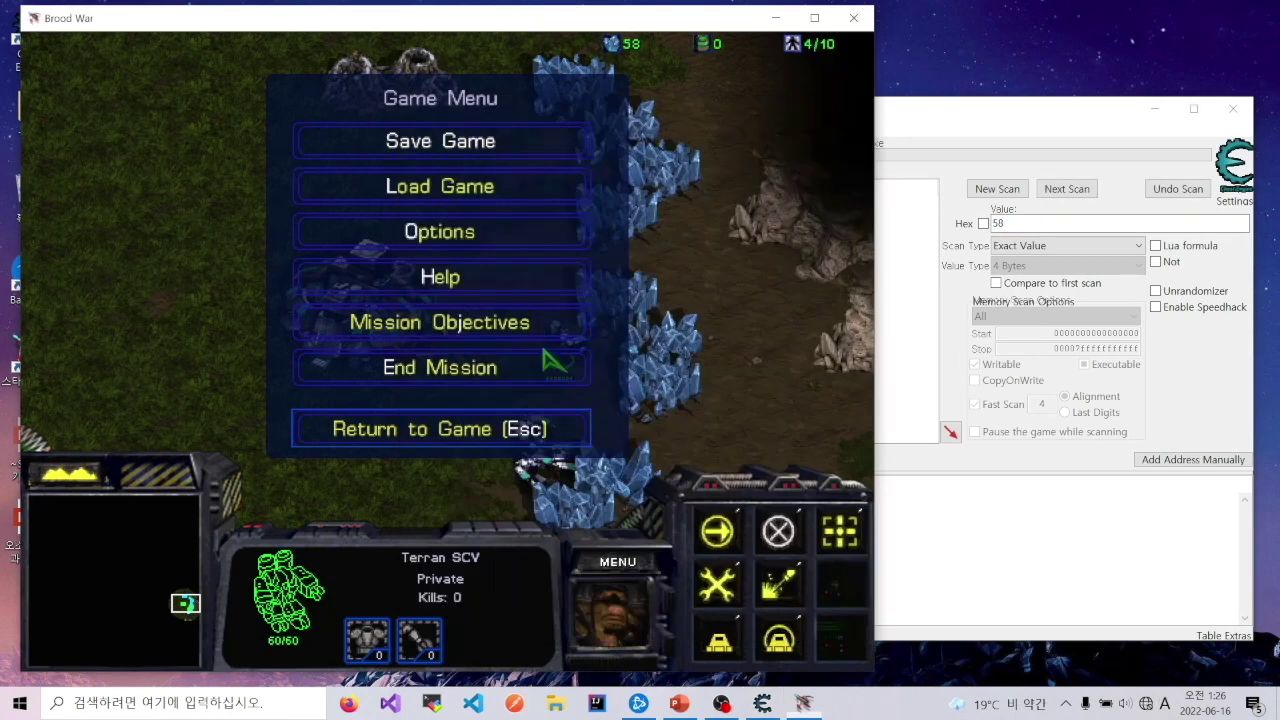
left_click(478, 370)
left_click(523, 429)
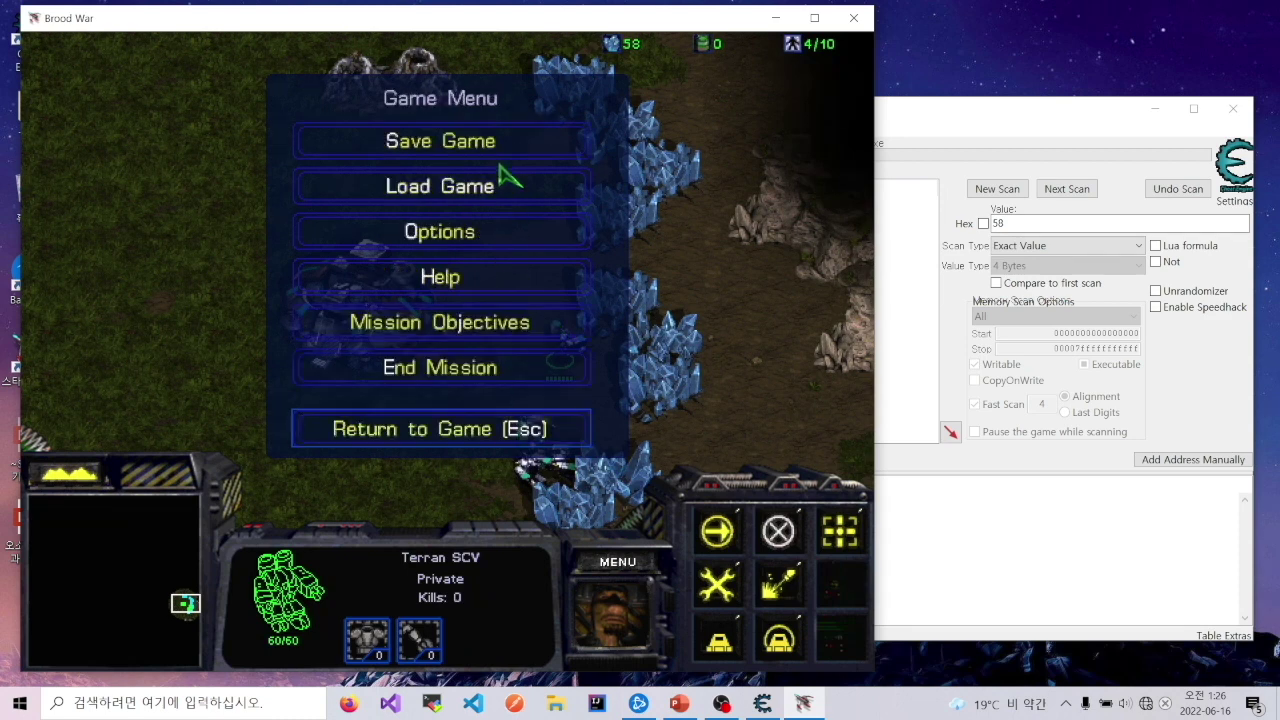
left_click(540, 430)
right_click(616, 292)
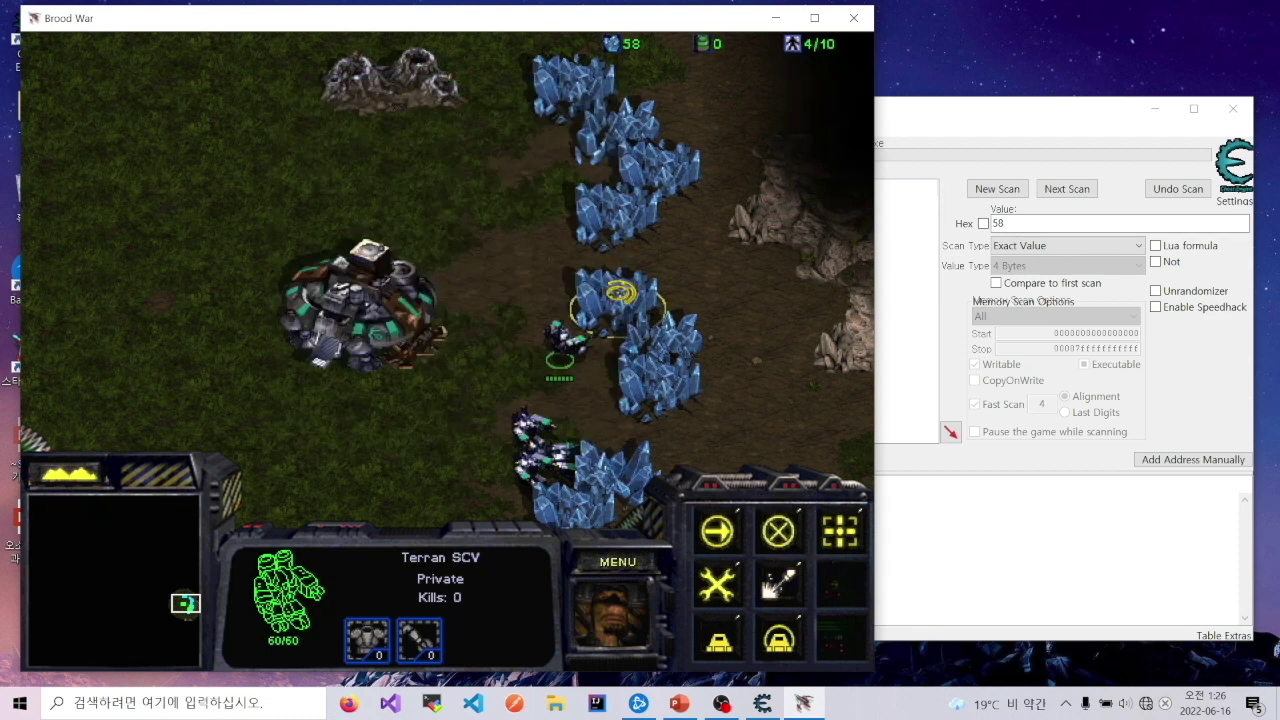
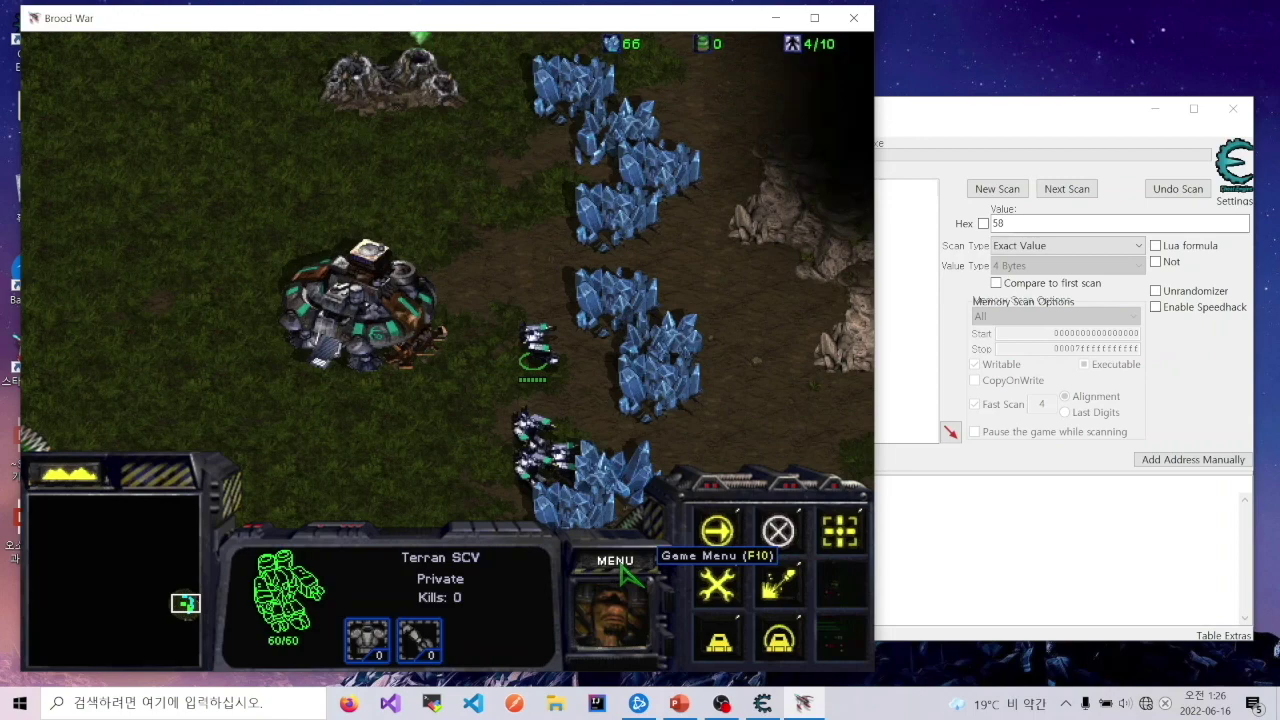
left_click(620, 563)
Run a next scan in Cheat Engine for the exact value 66 on the remaining addresses.
left_click(1092, 217)
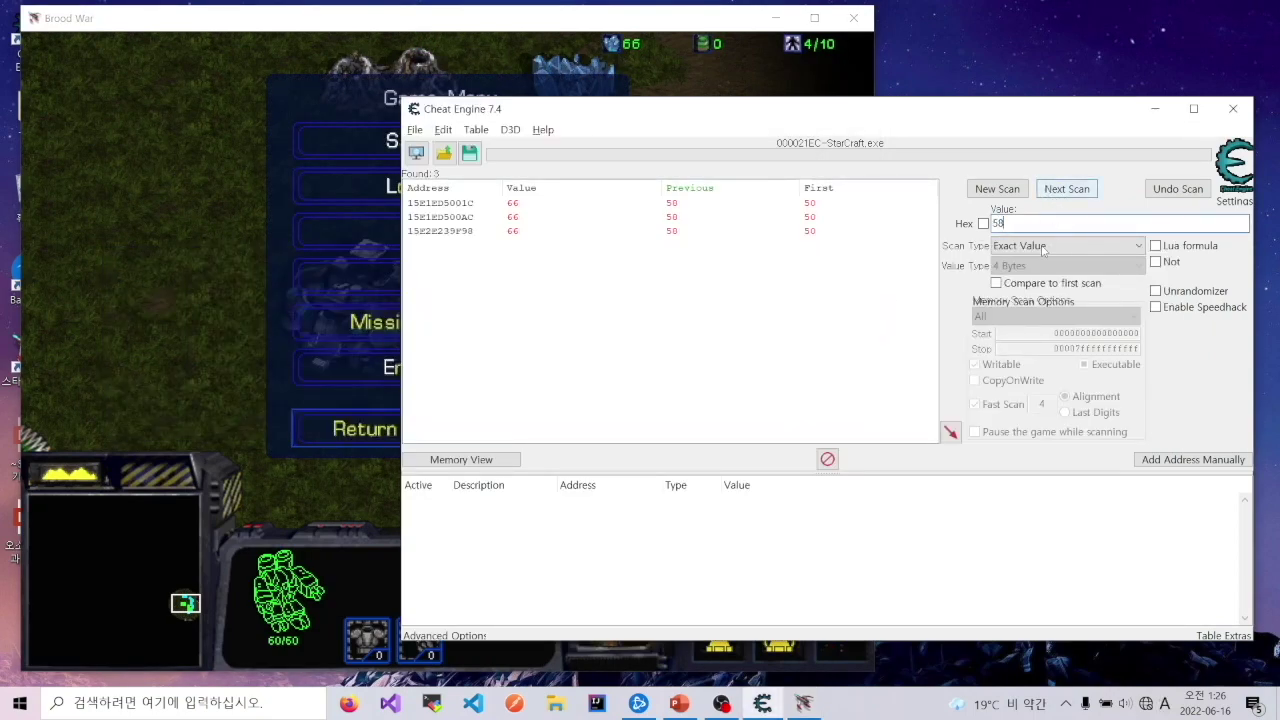
left_click(1079, 193)
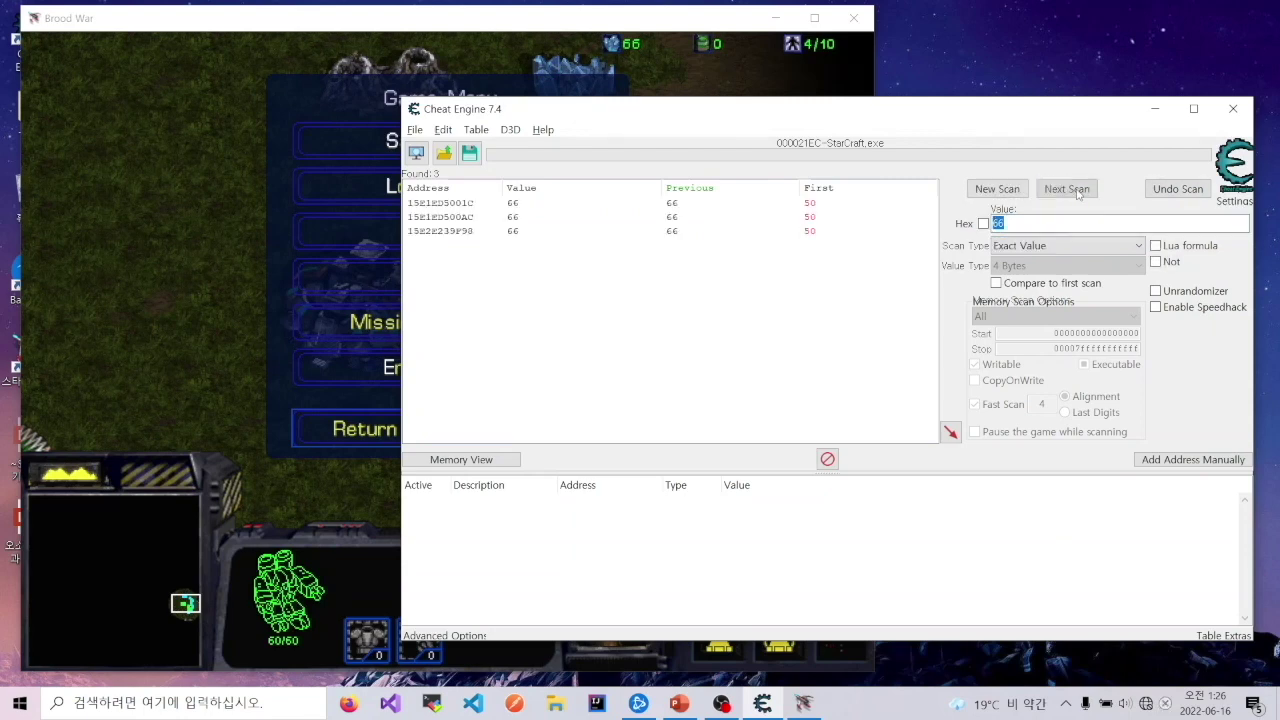
key("ctrl+a")
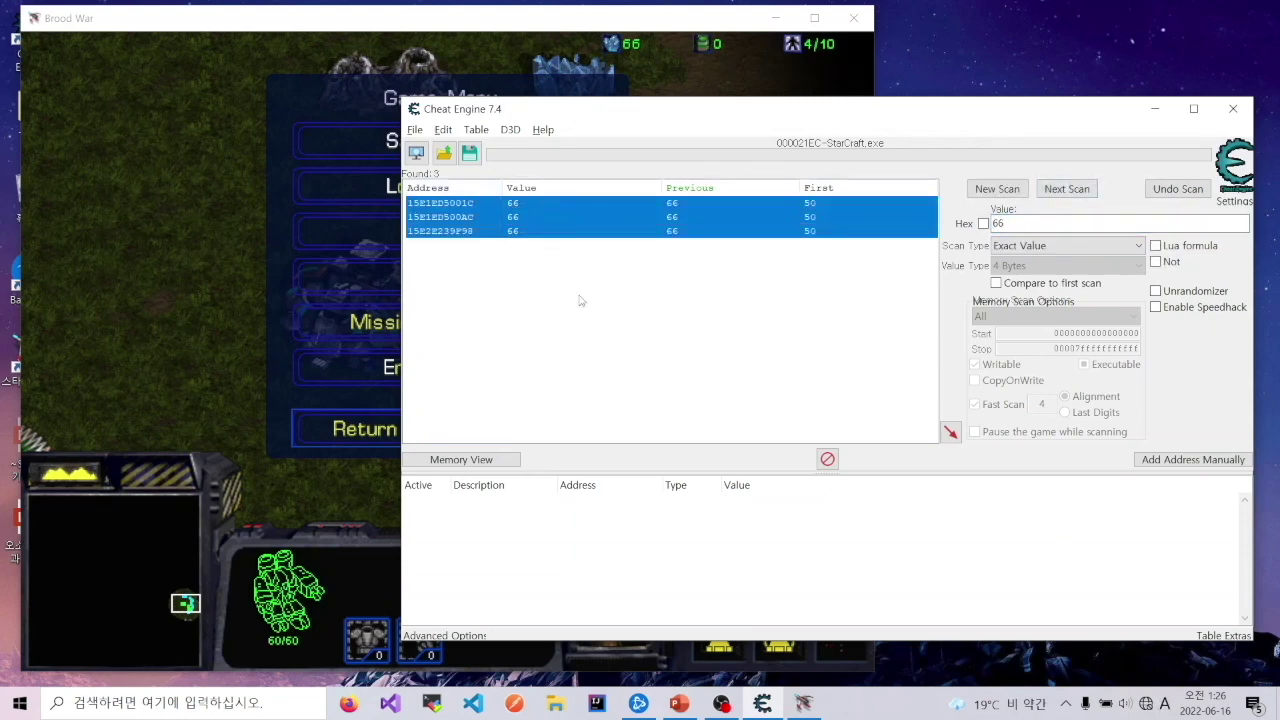
left_click(580, 297)
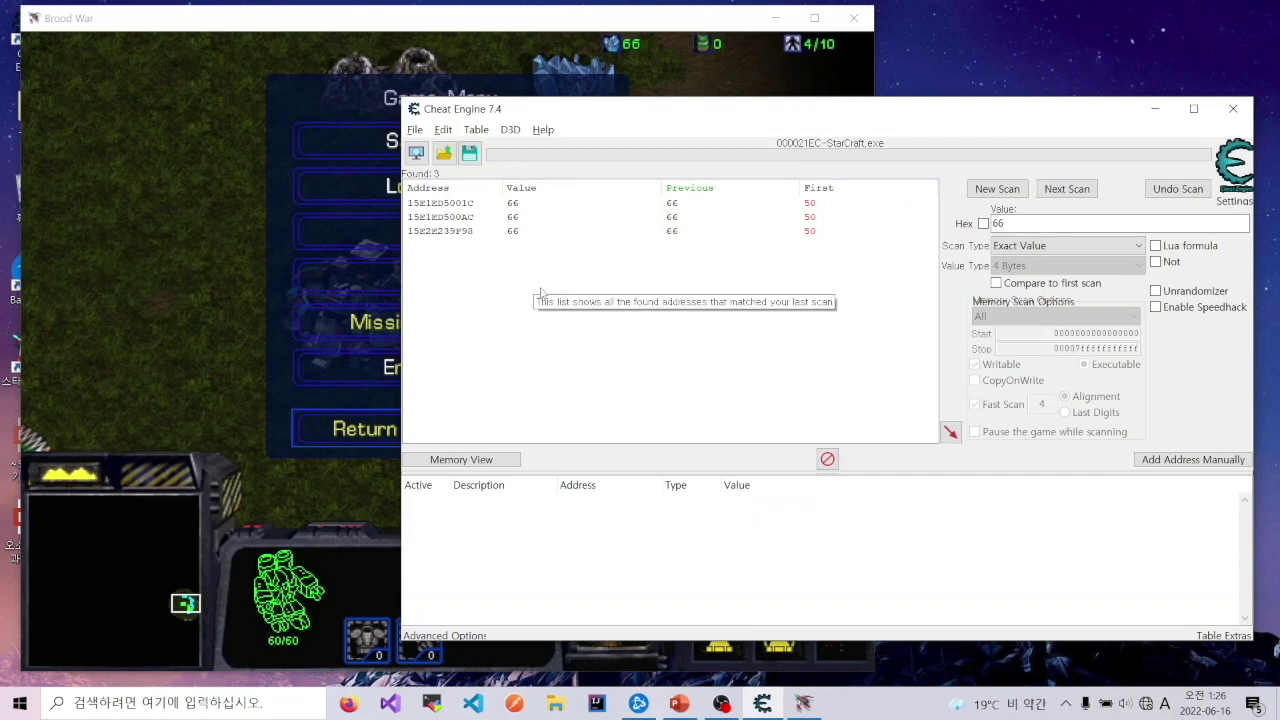
Change the value of the first found address, 15E1ED5001C, to 10000000.
right_click(549, 206)
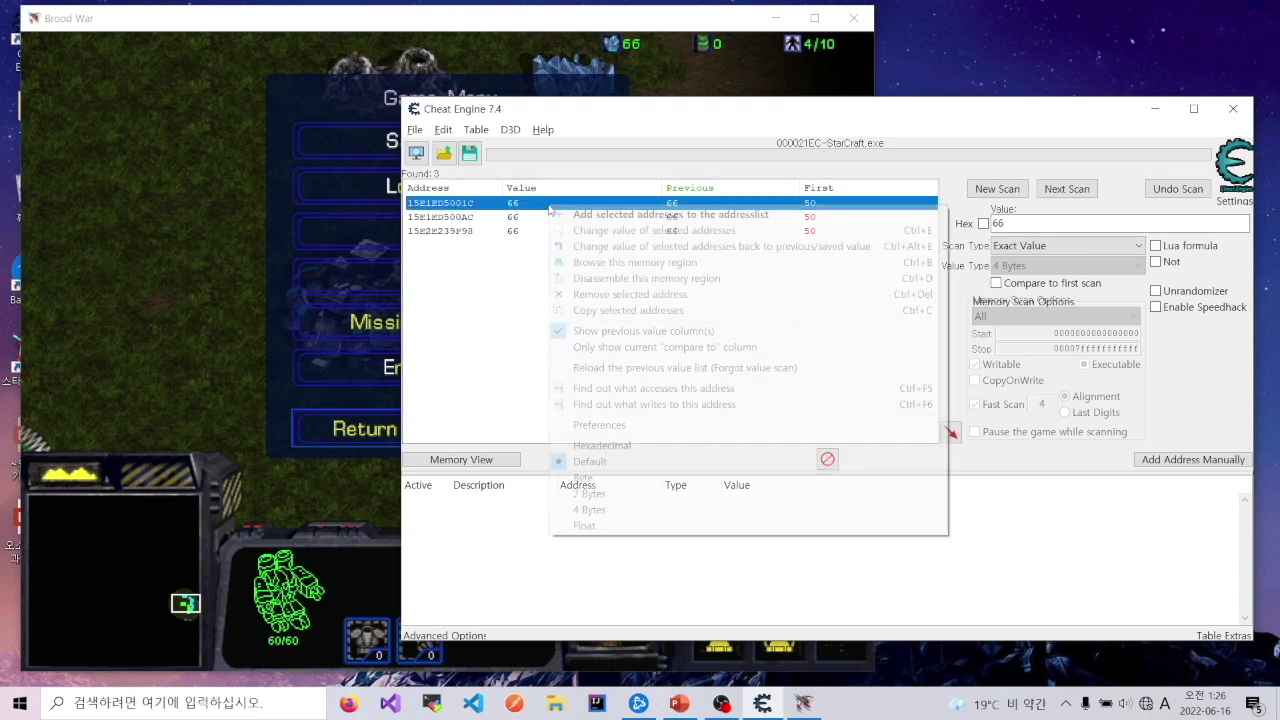
left_click(602, 230)
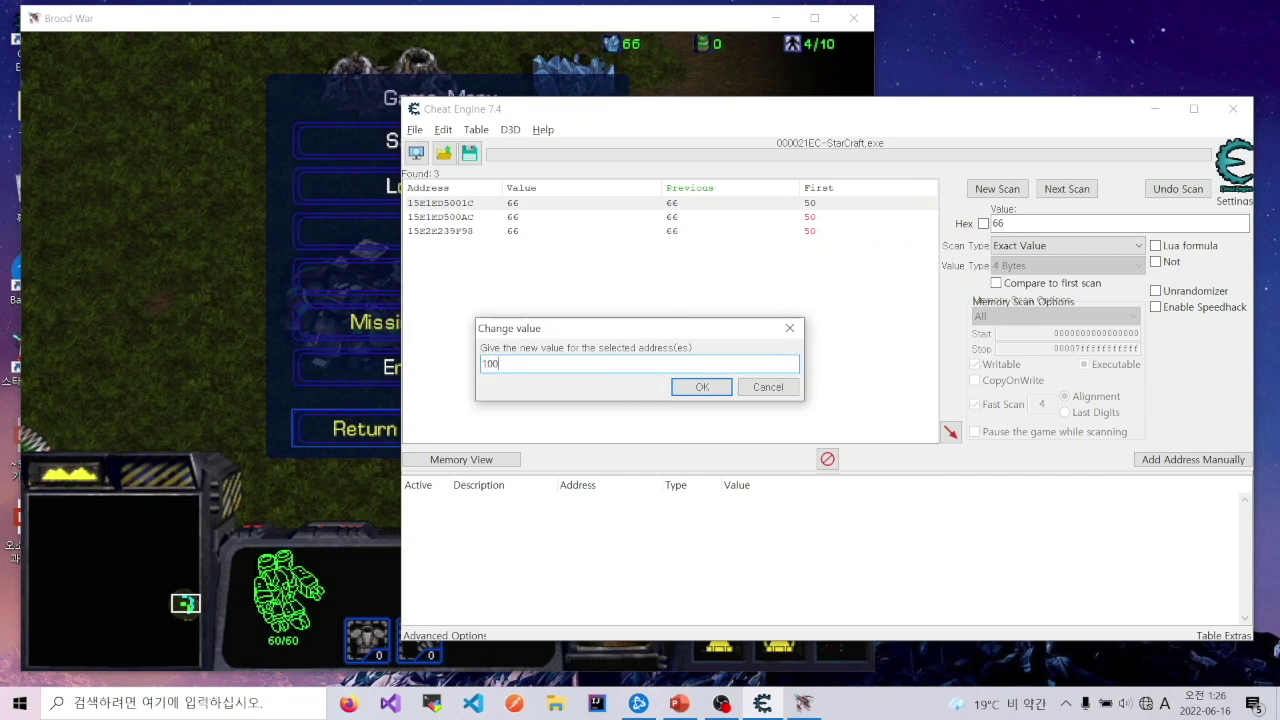
type("10000000")
key("Return")
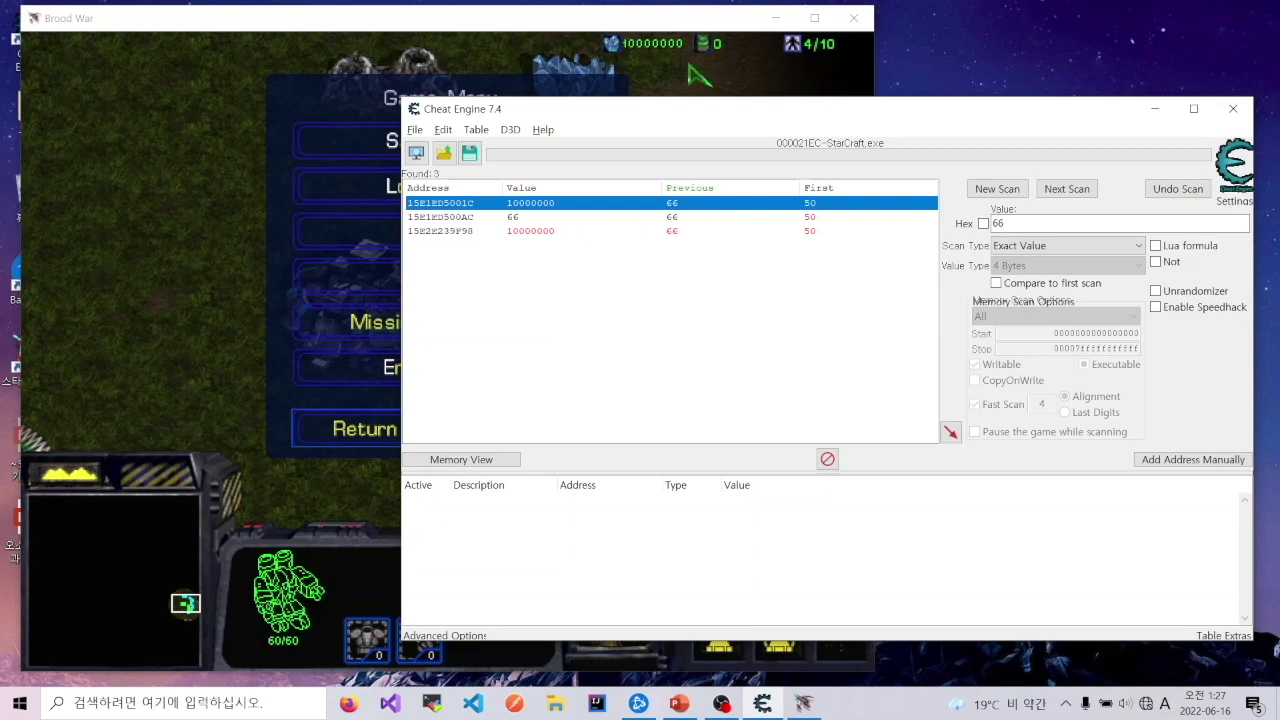
Resume StarCraft and have the selected SCV build a Refinery on the vespene geyser above the Command Center.
left_click(643, 33)
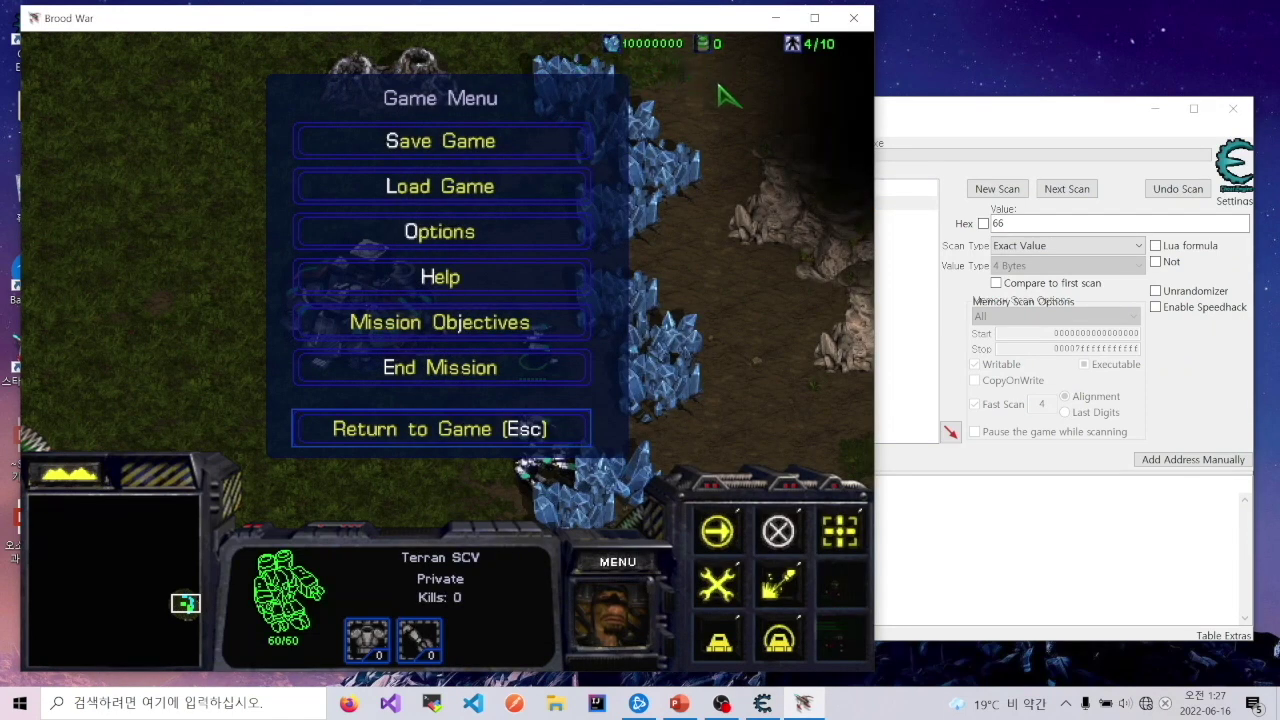
left_click(548, 430)
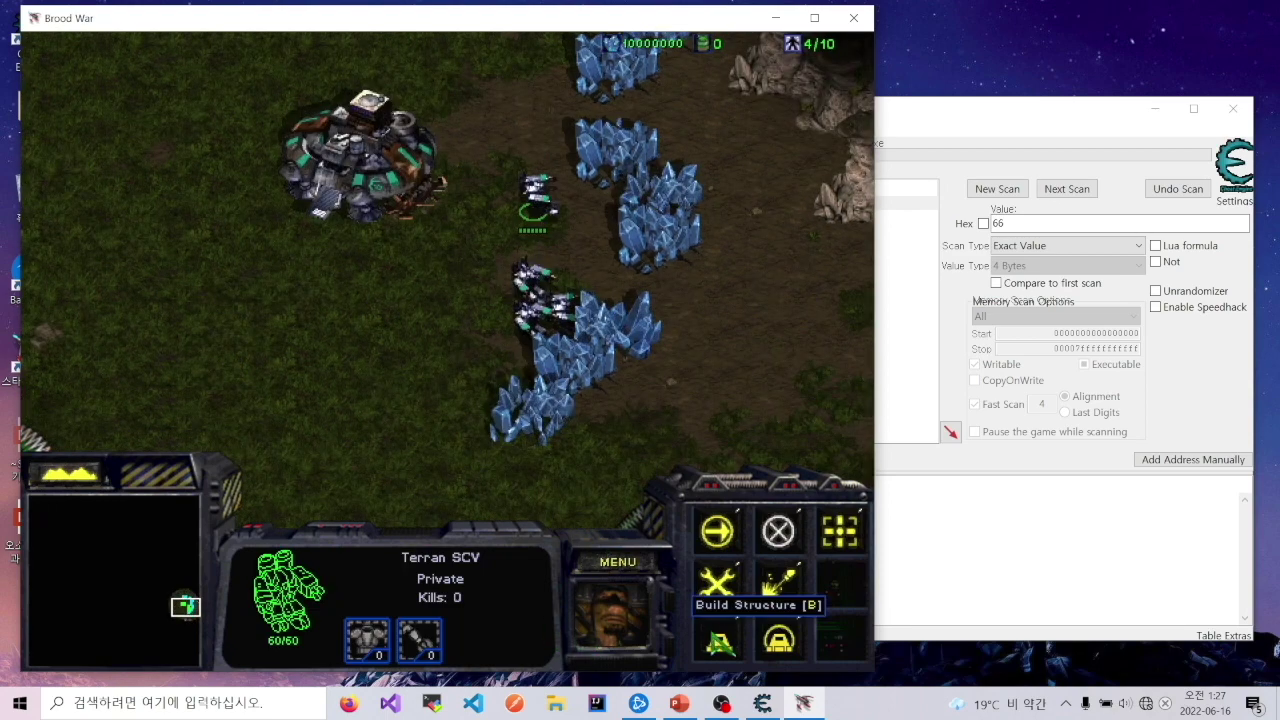
left_click(717, 640)
left_click(717, 585)
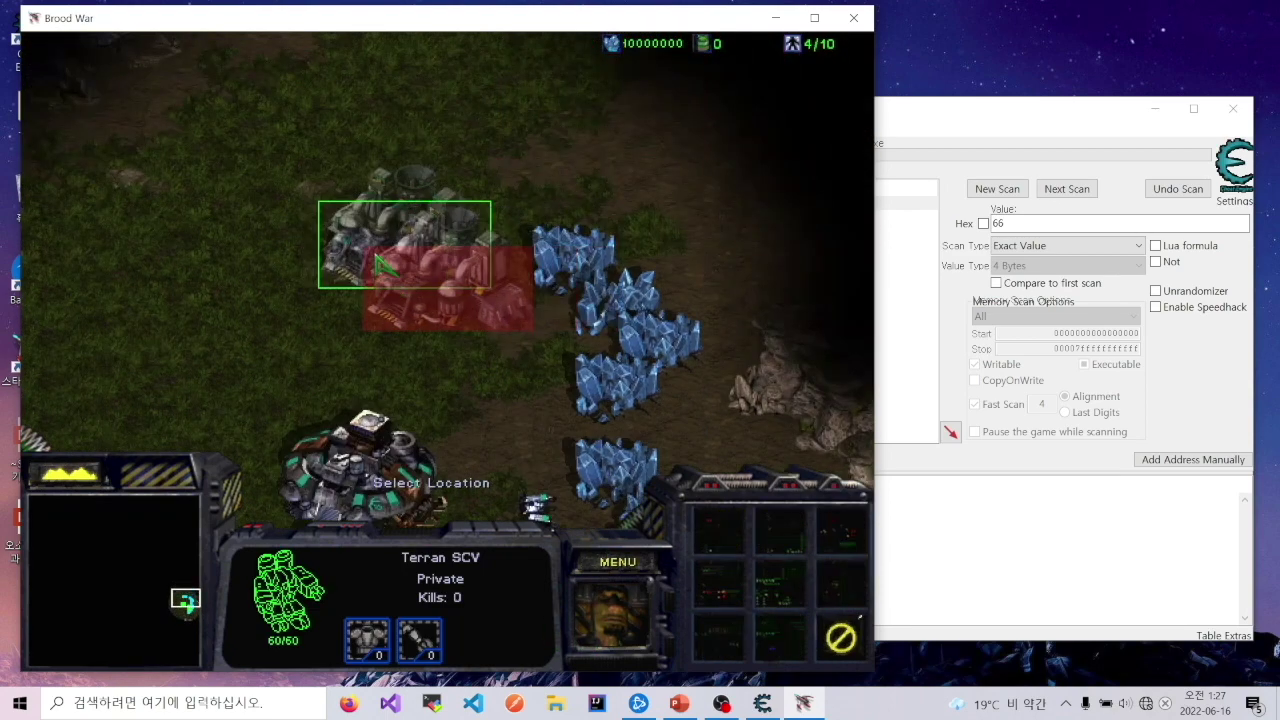
left_click(404, 243)
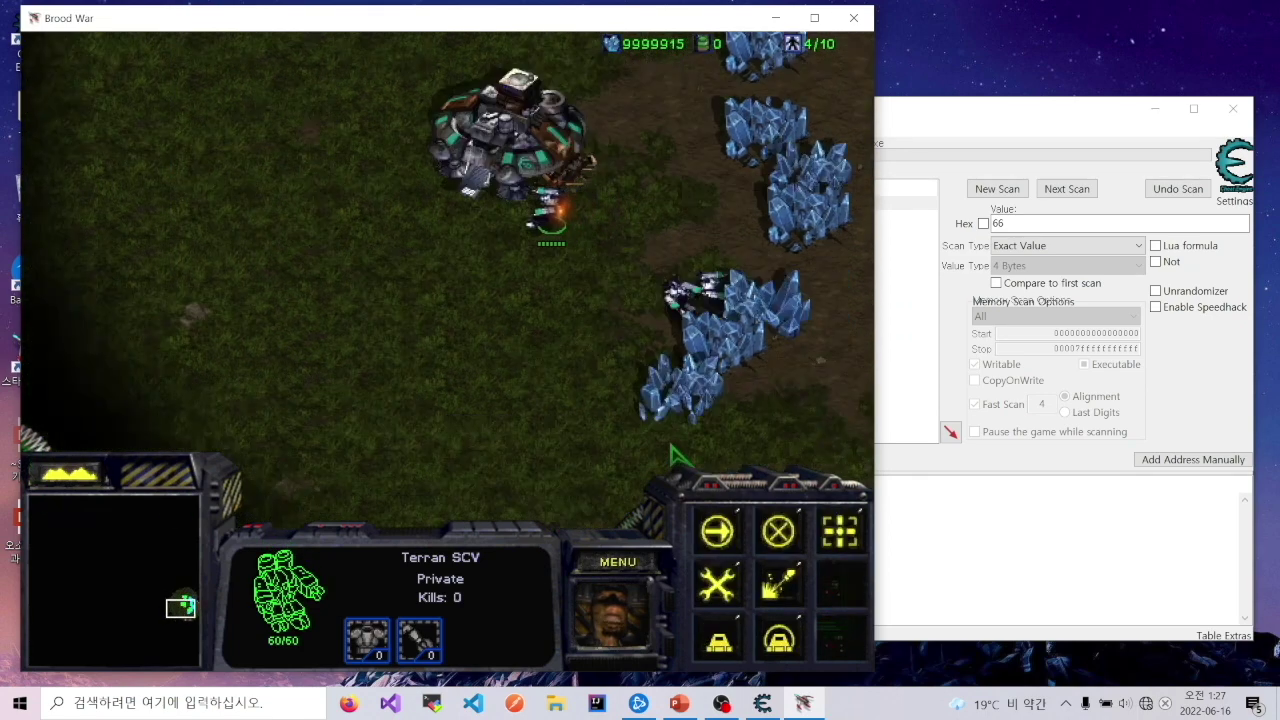
Order the selected SCV to build a Supply Depot on open ground near the Command Center.
right_click(286, 314)
key("b")
key("s")
left_click(563, 289)
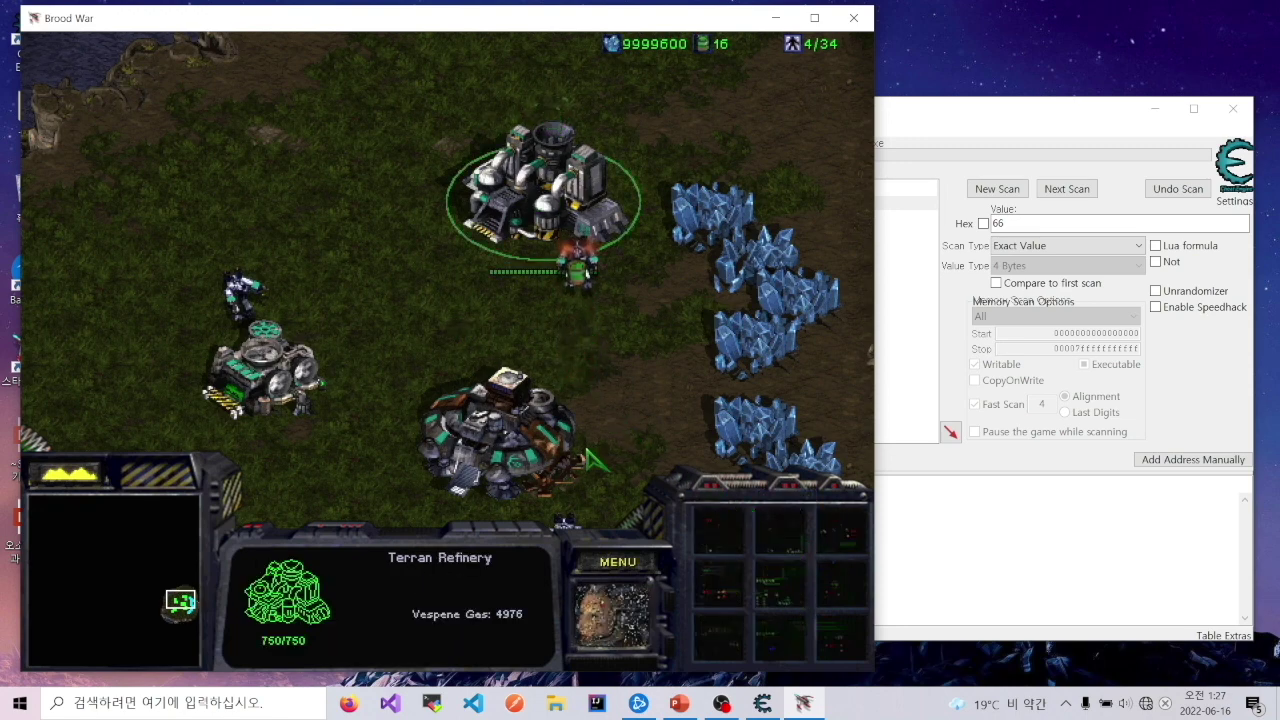
mouse_move(870, 255)
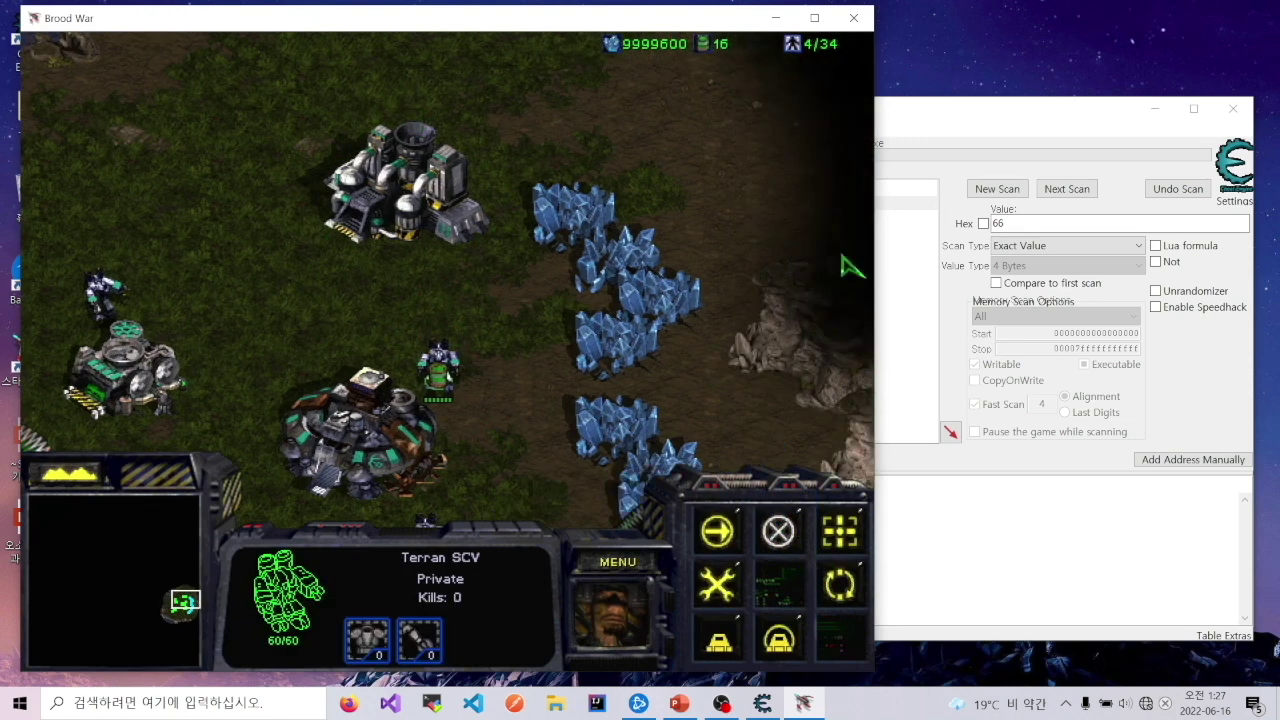
Switch to Cheat Engine, shrink its window so the mineral count stays visible, and run a new first scan for the exact value 9999600.
key("alt+Tab")
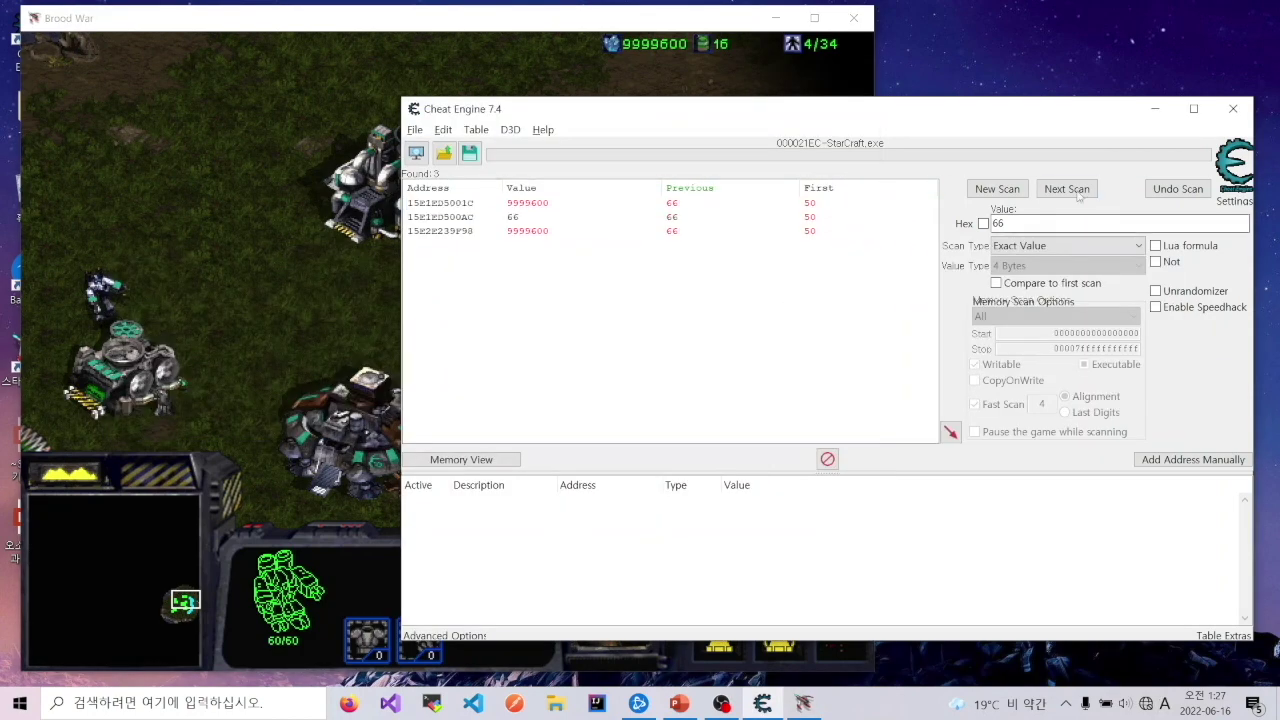
left_click(1003, 186)
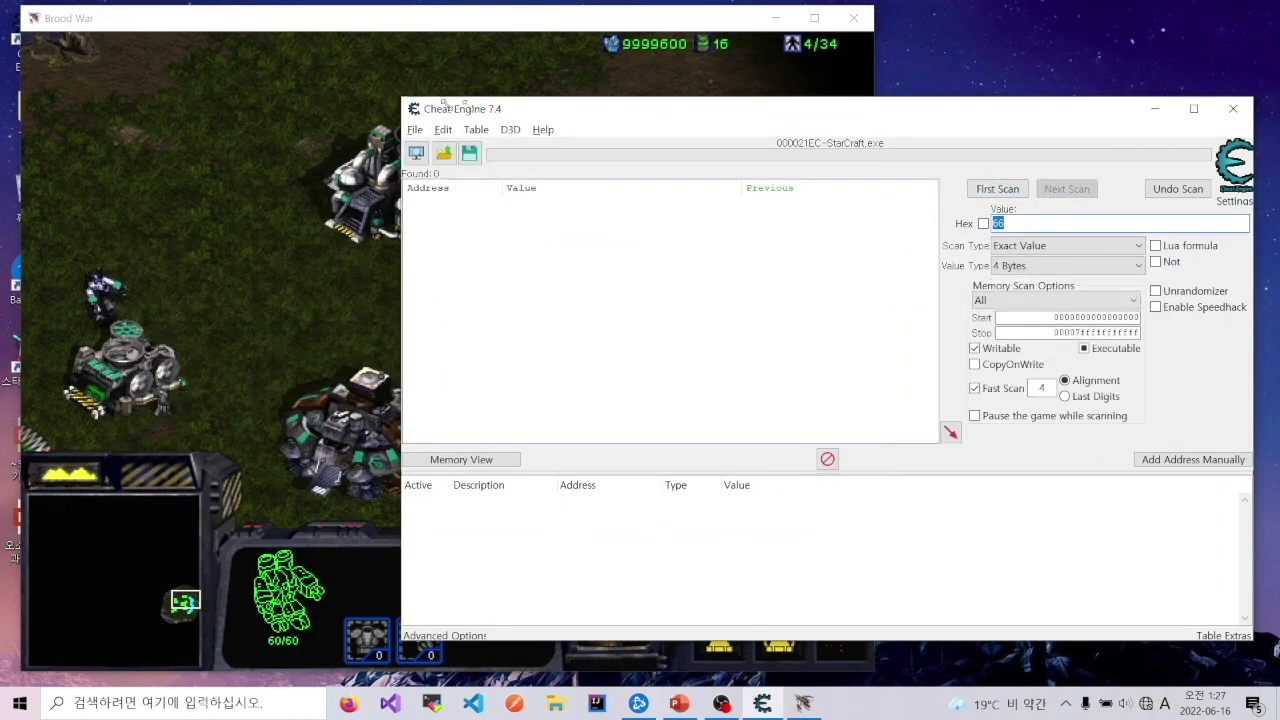
left_click_drag(402, 98, 646, 95)
left_click_drag(471, 105, 606, 67)
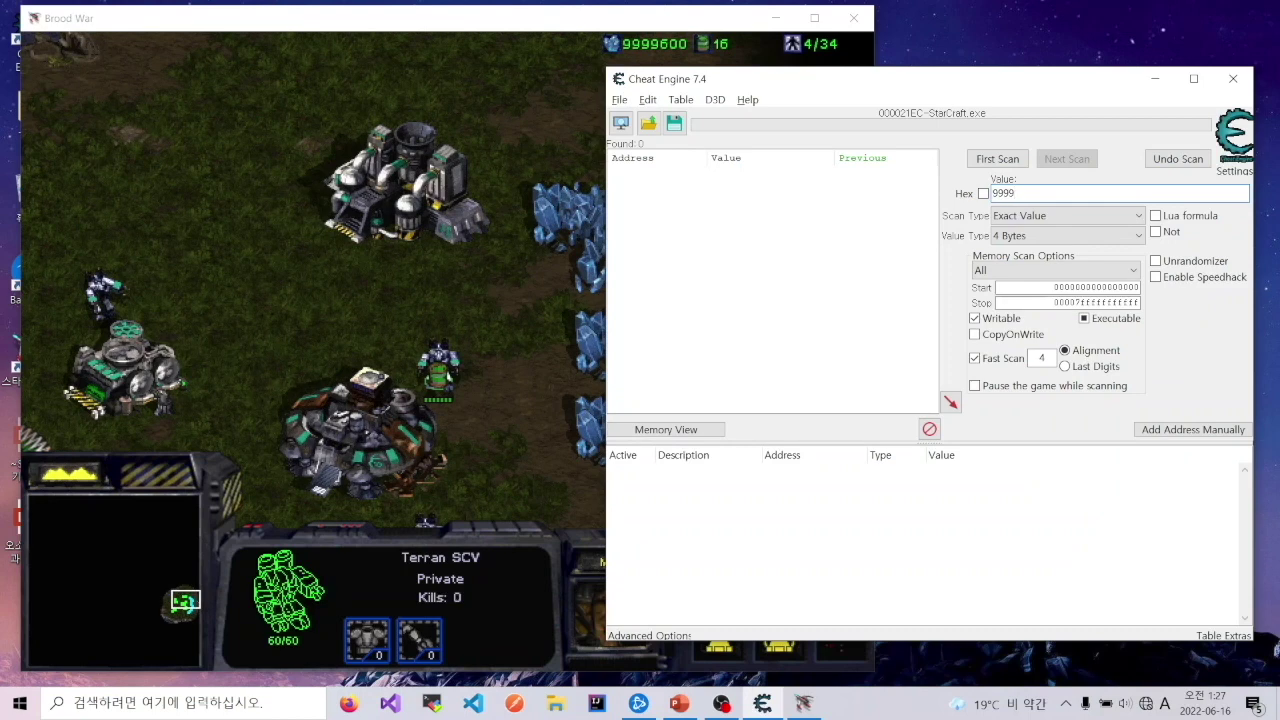
left_click(993, 160)
left_click(866, 187)
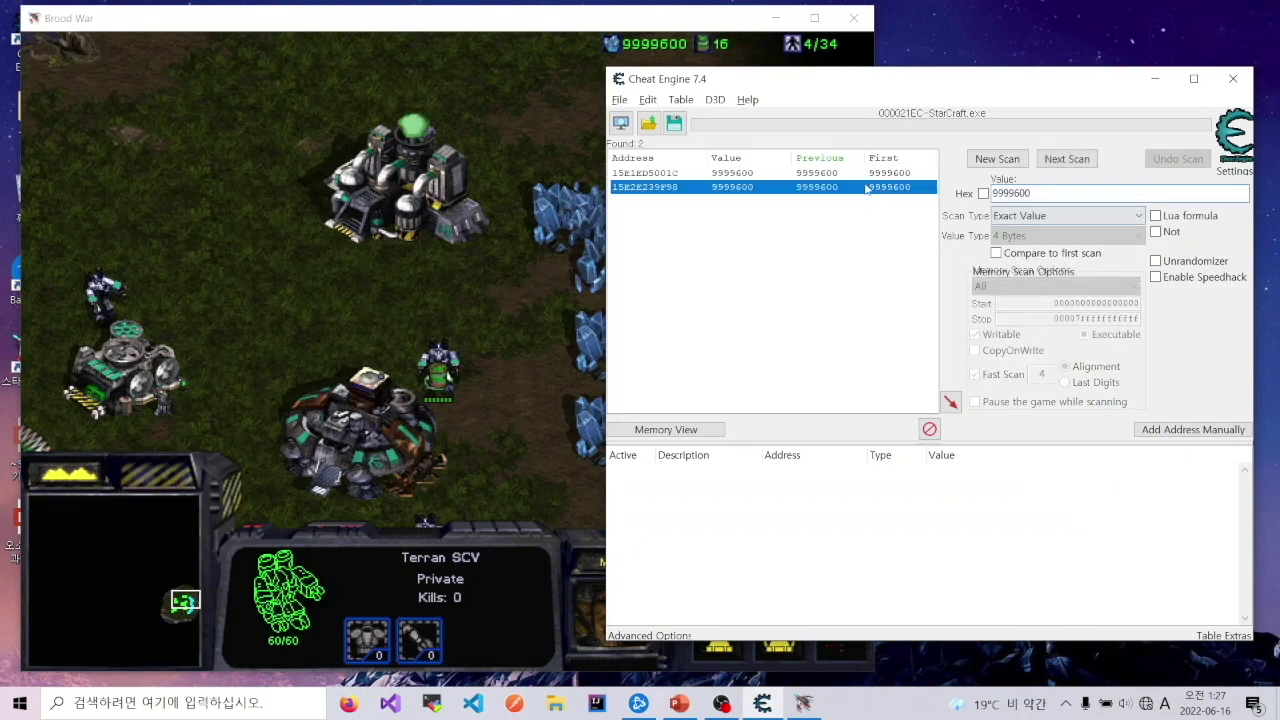
left_click(740, 174)
Send the SCV in StarCraft to the middle mineral patch and watch the two found addresses in Cheat Engine during its delivery.
left_click(316, 340)
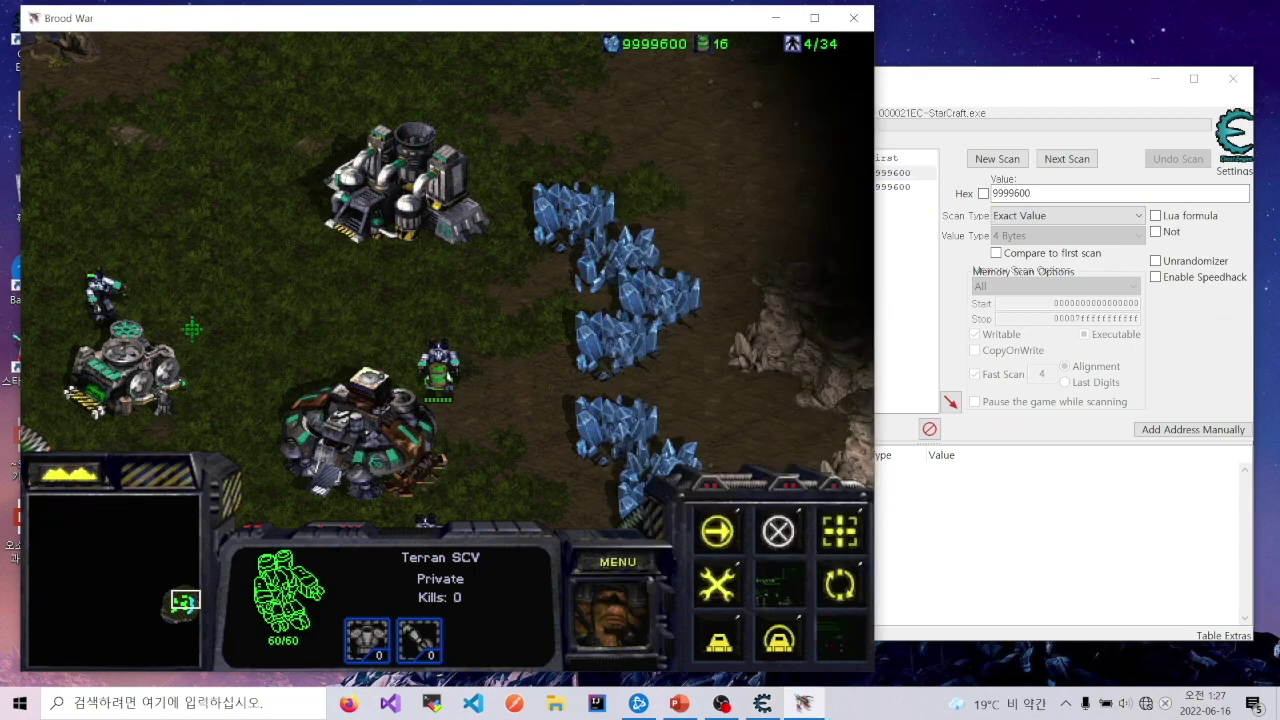
right_click(604, 357)
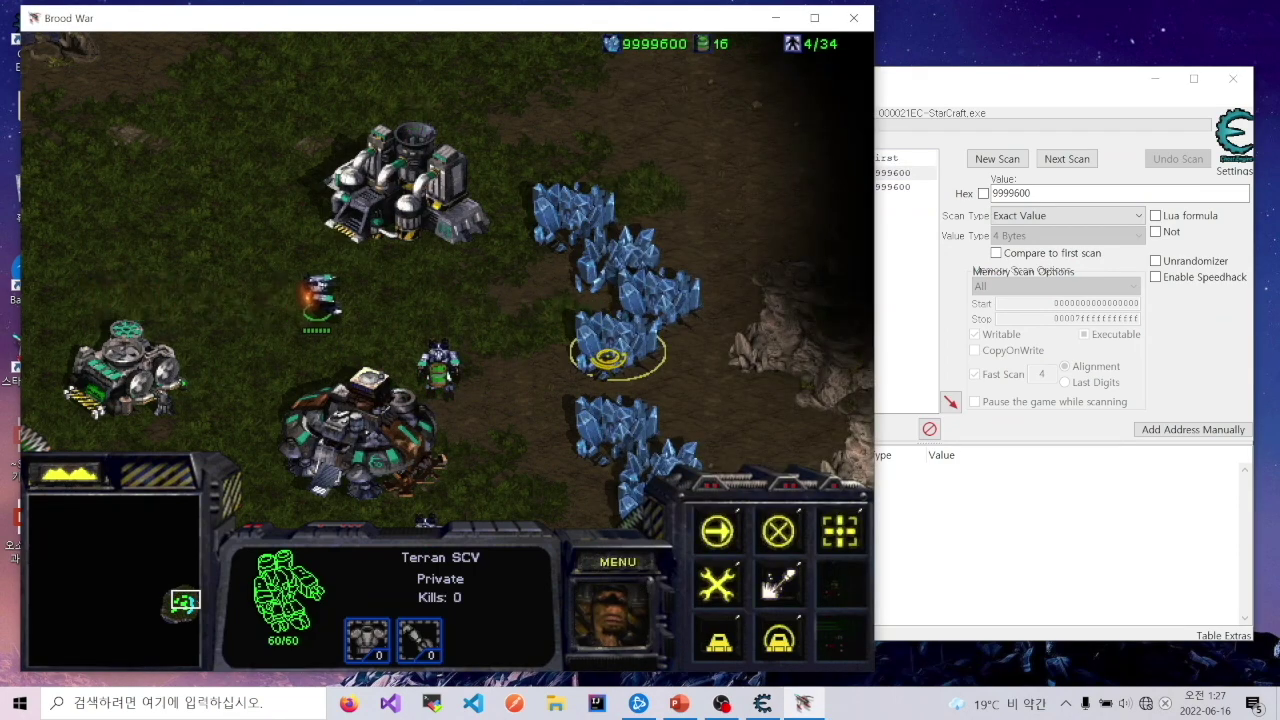
key("alt+Tab")
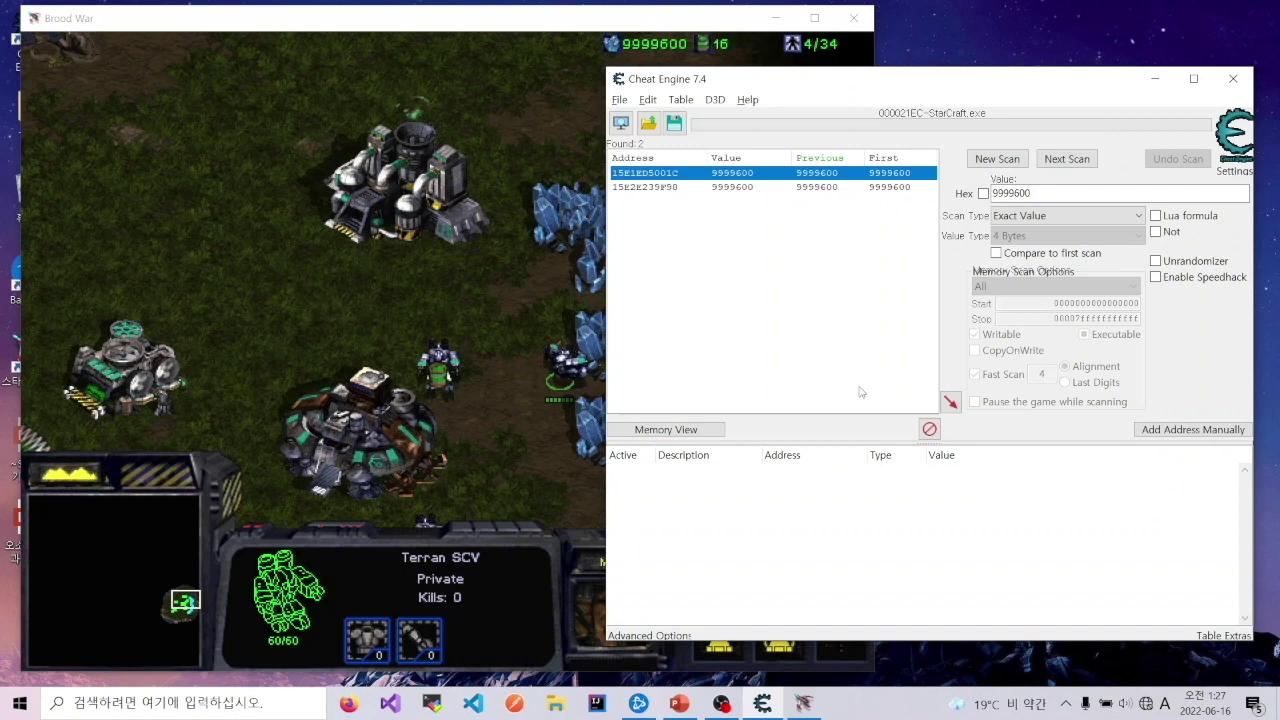
left_click(859, 392)
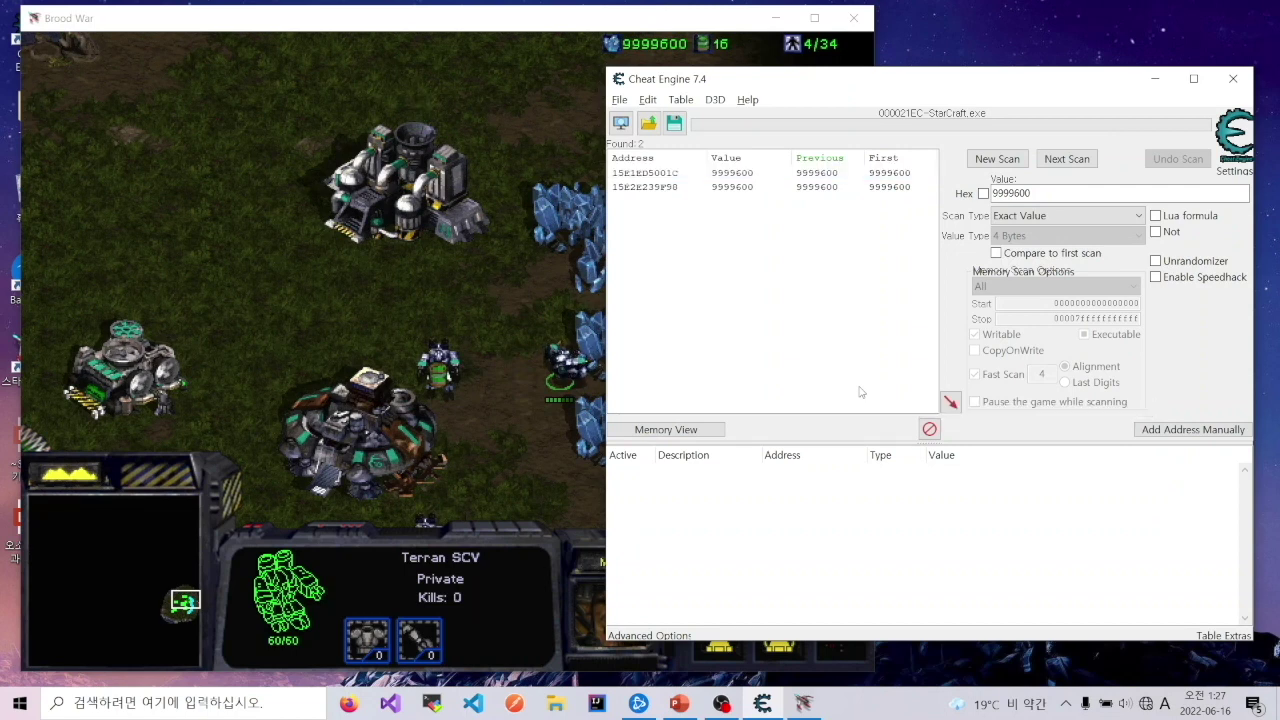
key("alt+Tab")
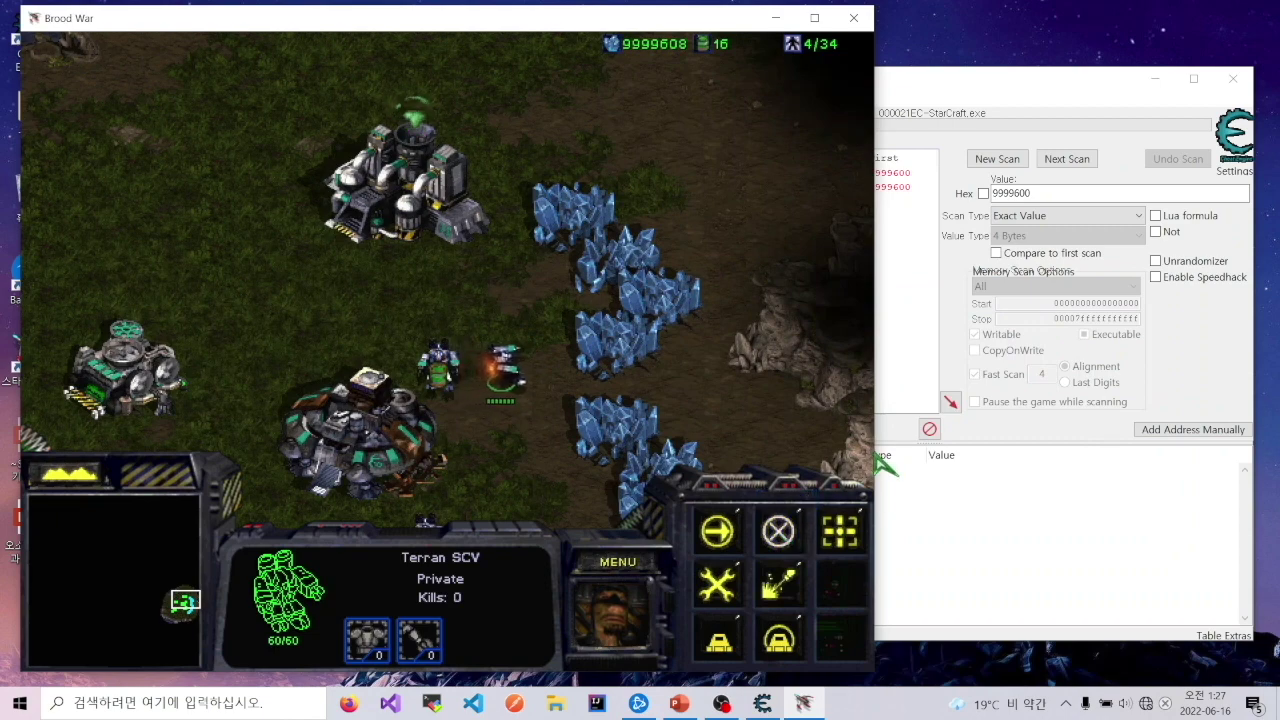
Change the value of the first found address in Cheat Engine to 99999999.
key("alt+Tab")
right_click(764, 175)
key("Escape")
left_click(735, 187)
right_click(728, 175)
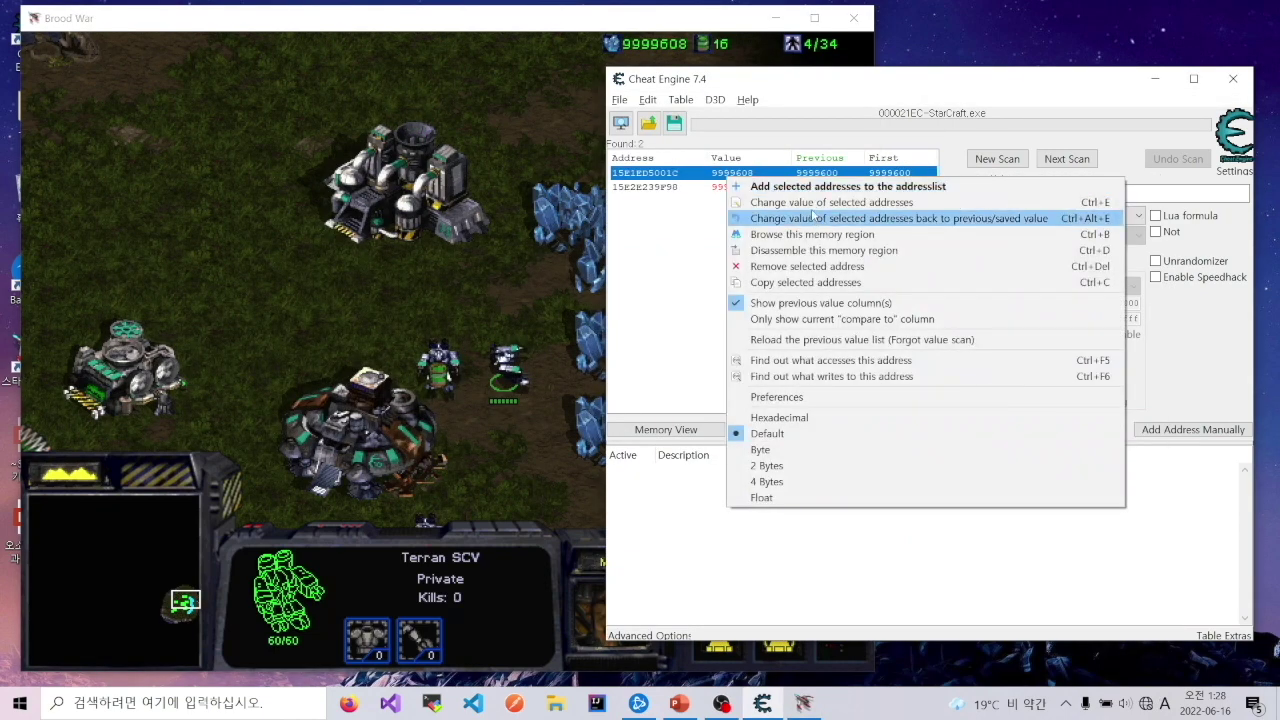
left_click(815, 202)
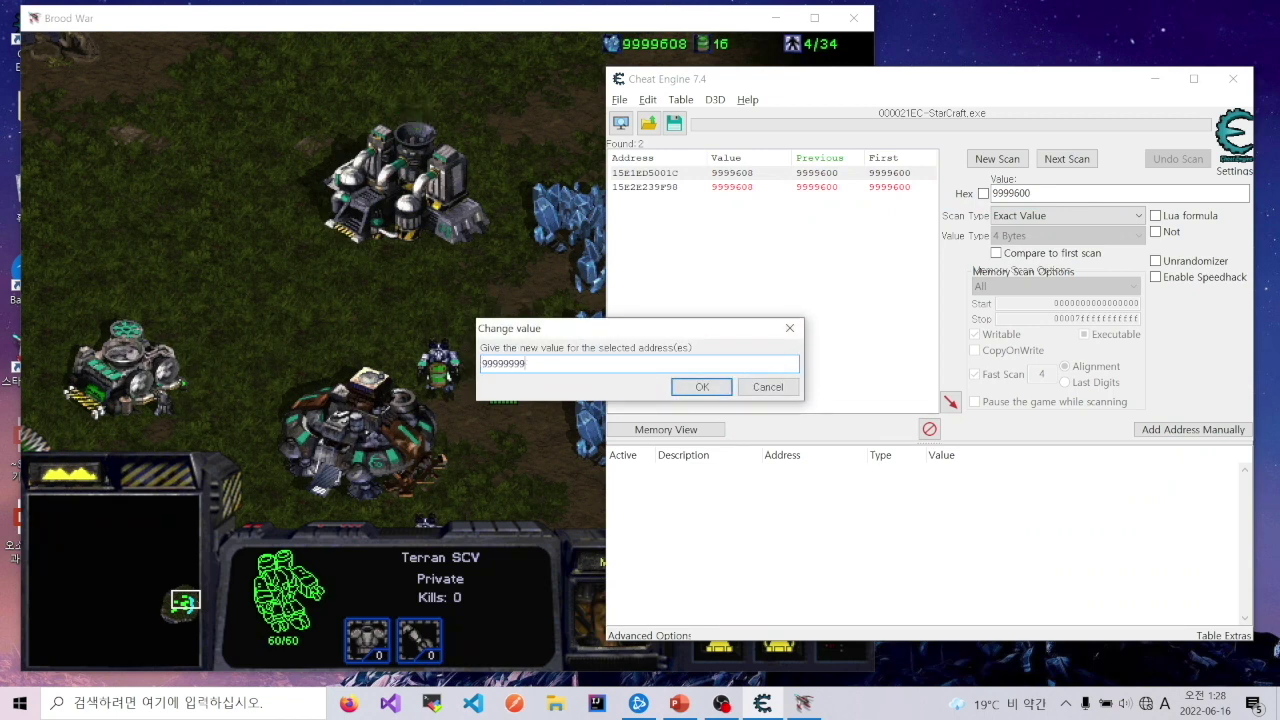
type("99999999")
key("Return")
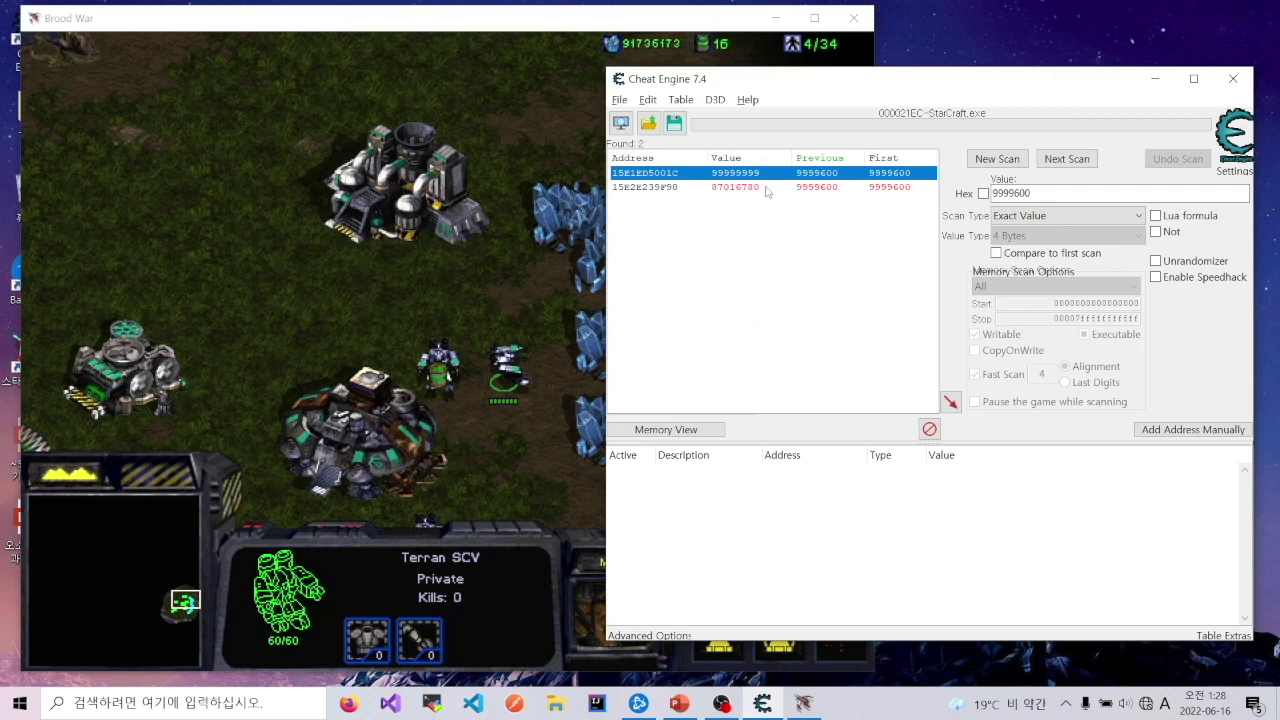
Add the first found address, 15E1ED5001C, to the address list and freeze its value at 99999999.
left_click(745, 188)
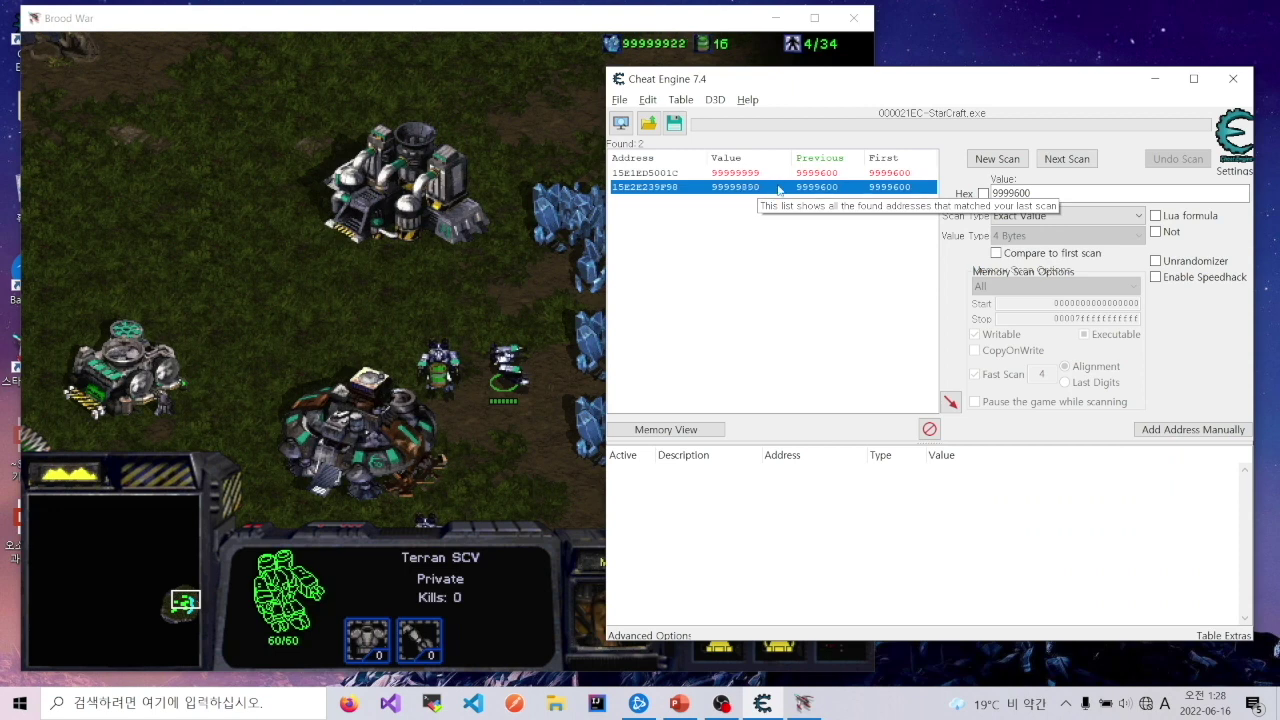
key("Up")
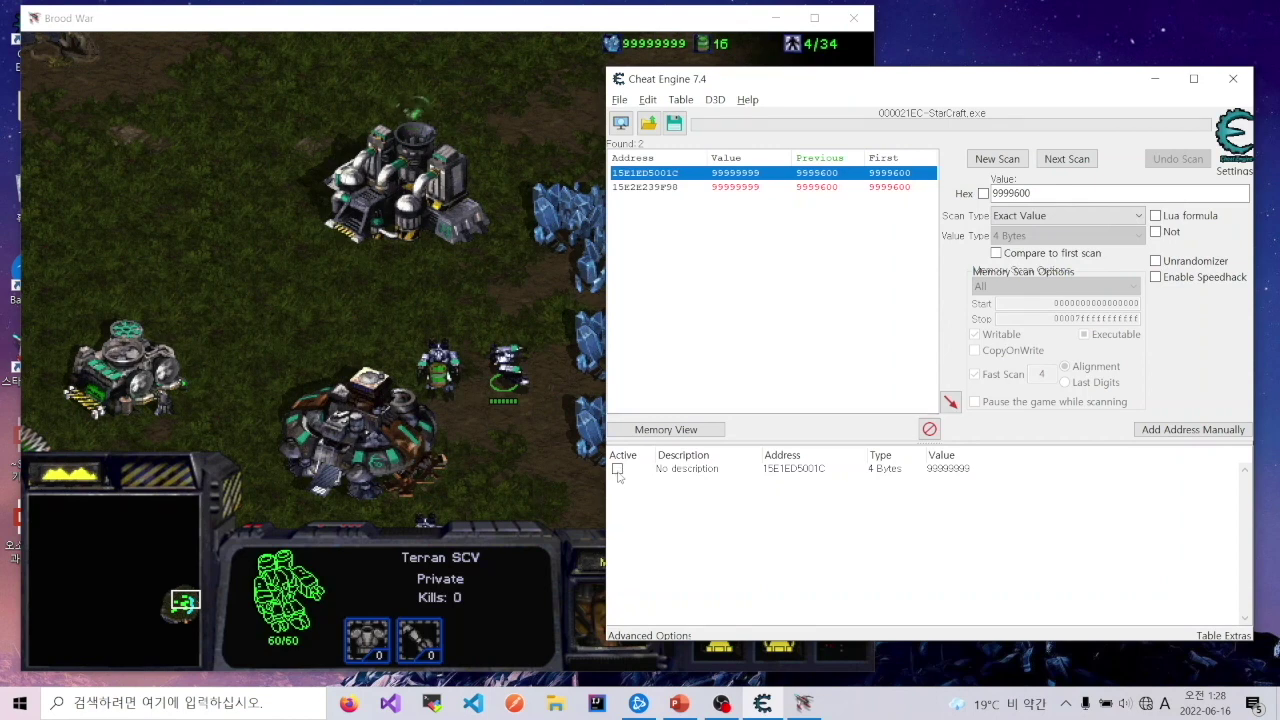
left_click(618, 474)
left_click(618, 469)
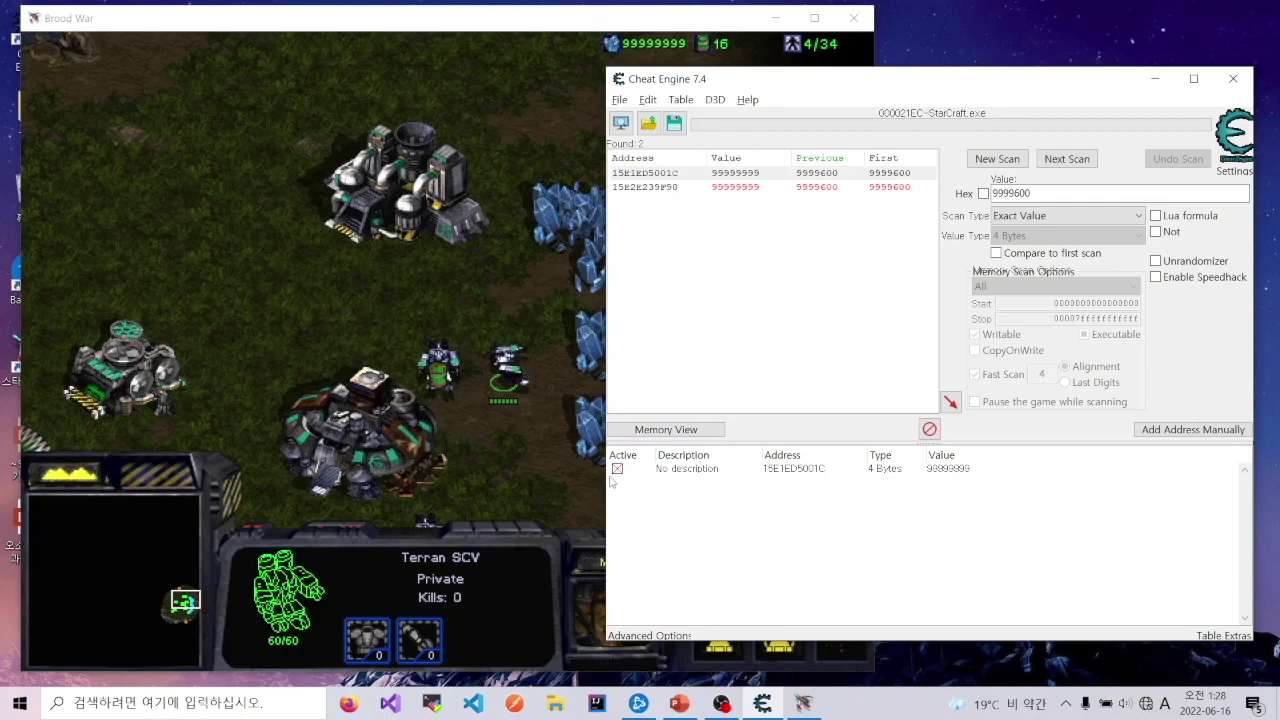
Return to StarCraft, select the gas-carrying SCV near the Command Center, and move it away from the attacking Zerglings.
key("alt+Tab")
left_click(380, 445)
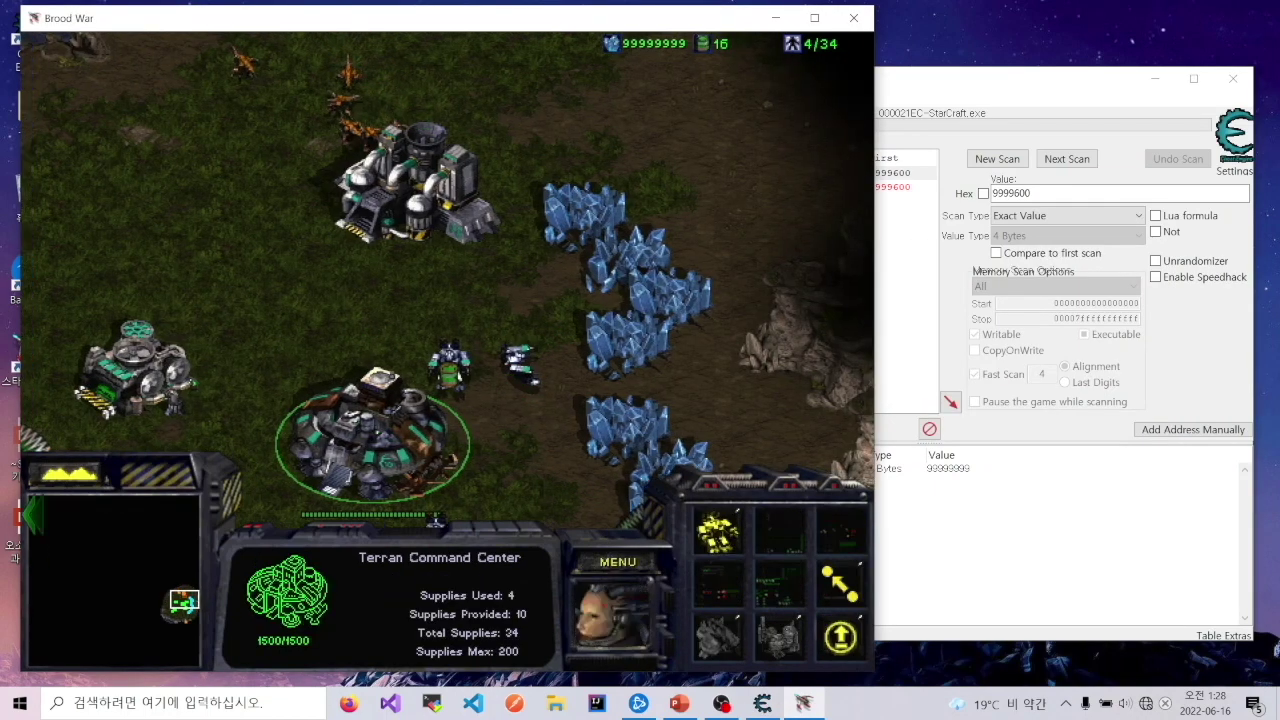
key("Left")
key("Down")
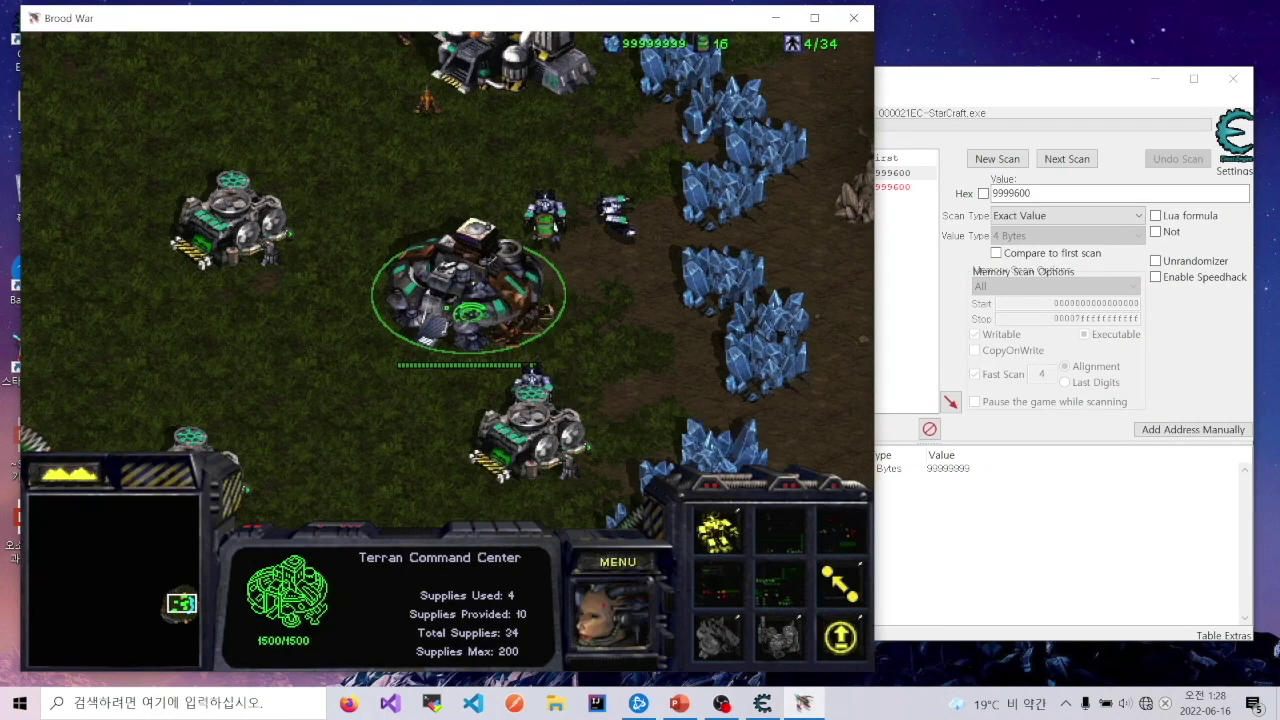
left_click(548, 210)
key("m")
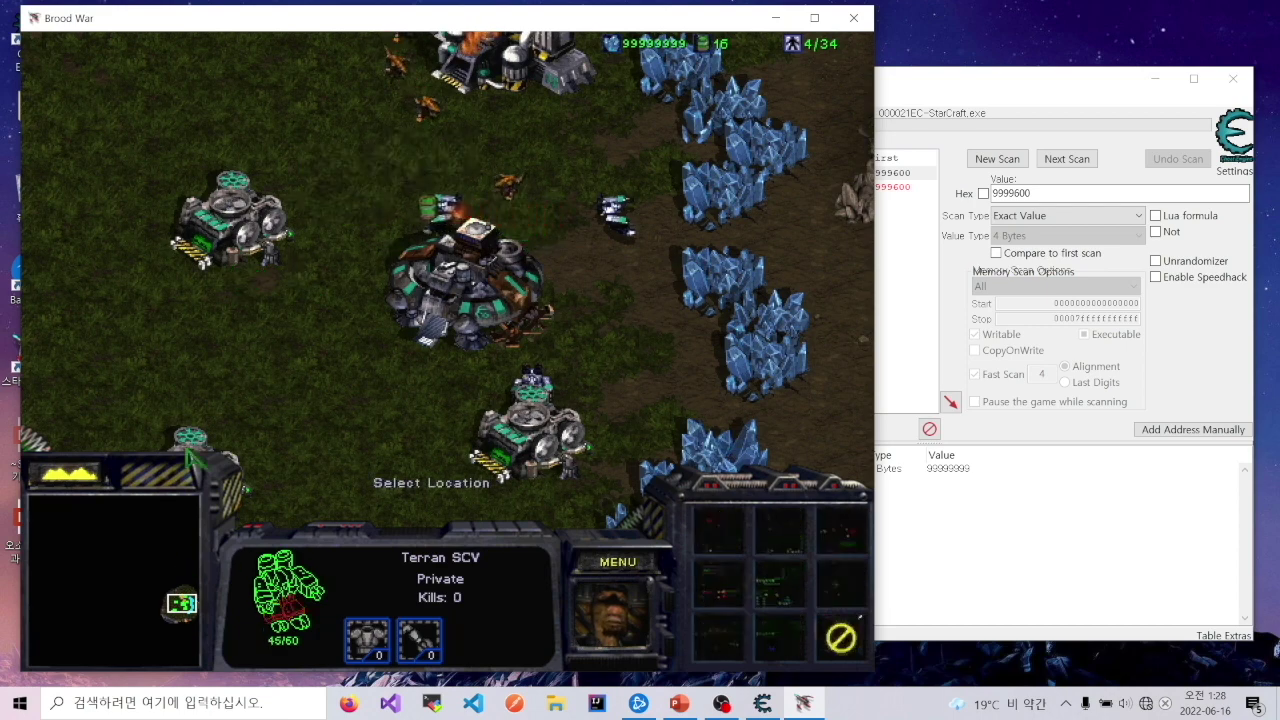
left_click(330, 280)
Order the SCV to build a Barracks on open ground next to the Command Center.
key("b")
key("b")
left_click(214, 411)
key("Down")
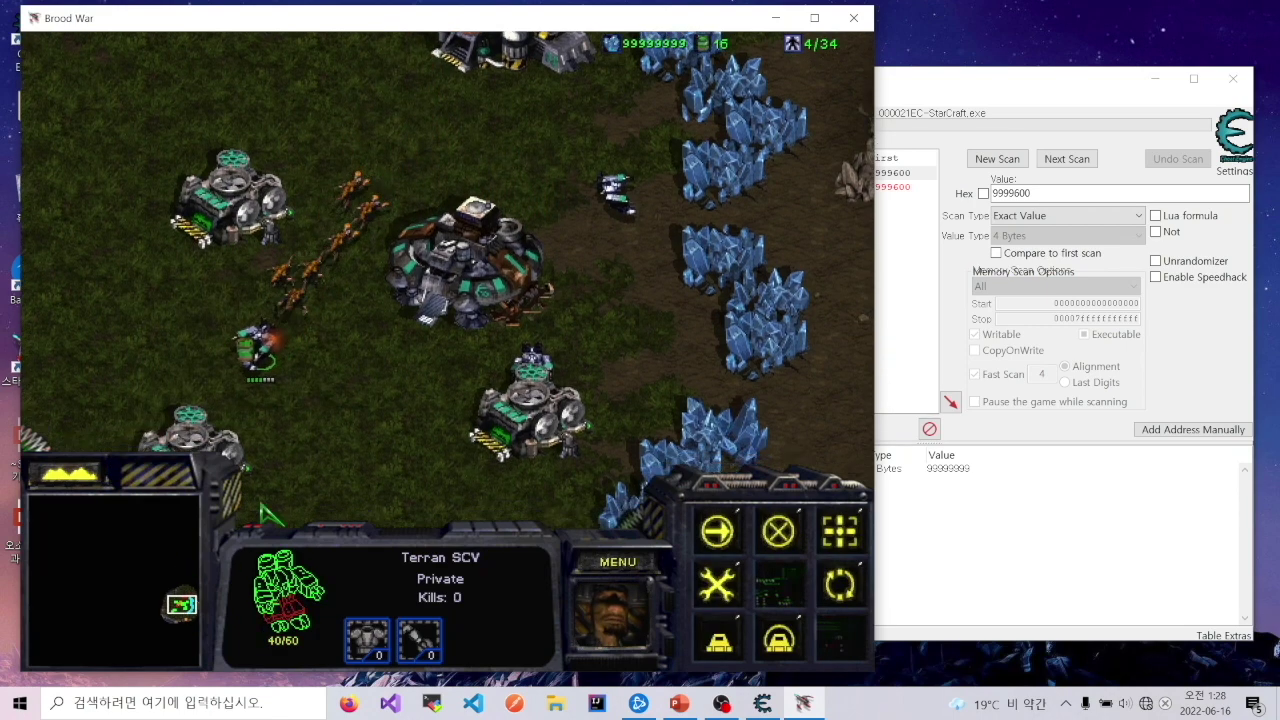
key("b")
key("b")
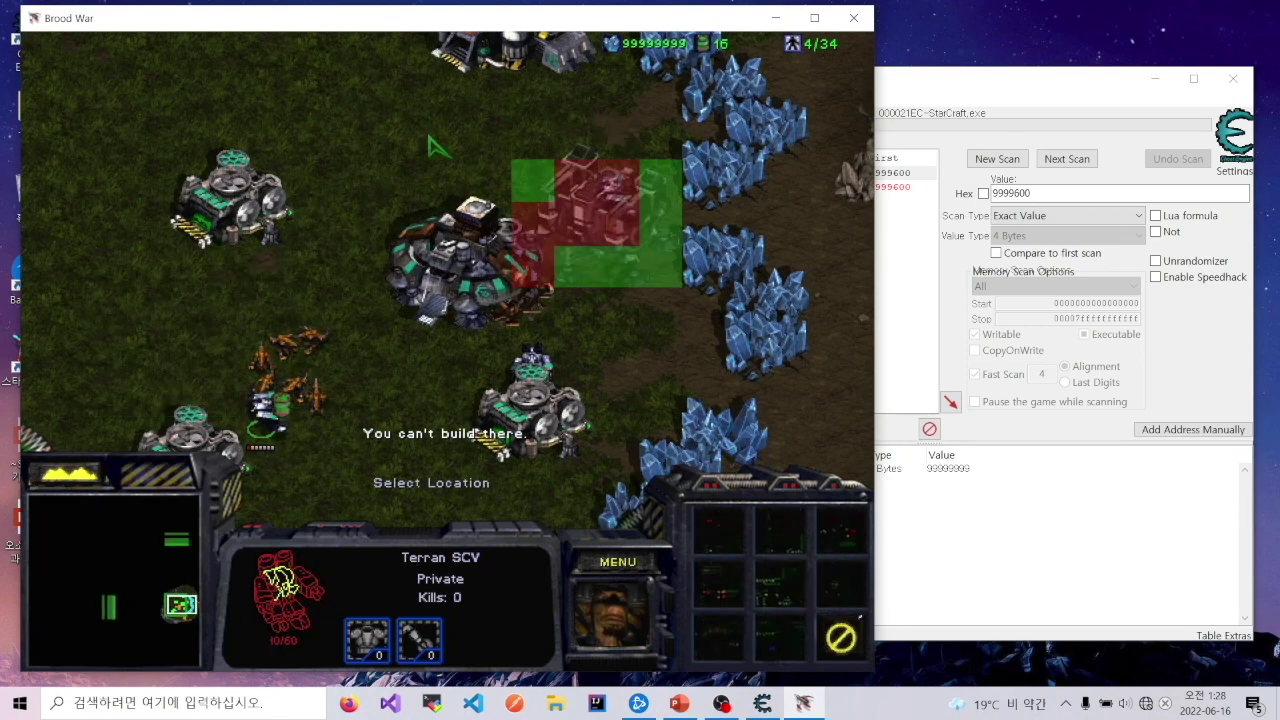
left_click(612, 170)
key("b")
key("b")
left_click(352, 118)
key("alt+Tab")
key("alt+Tab")
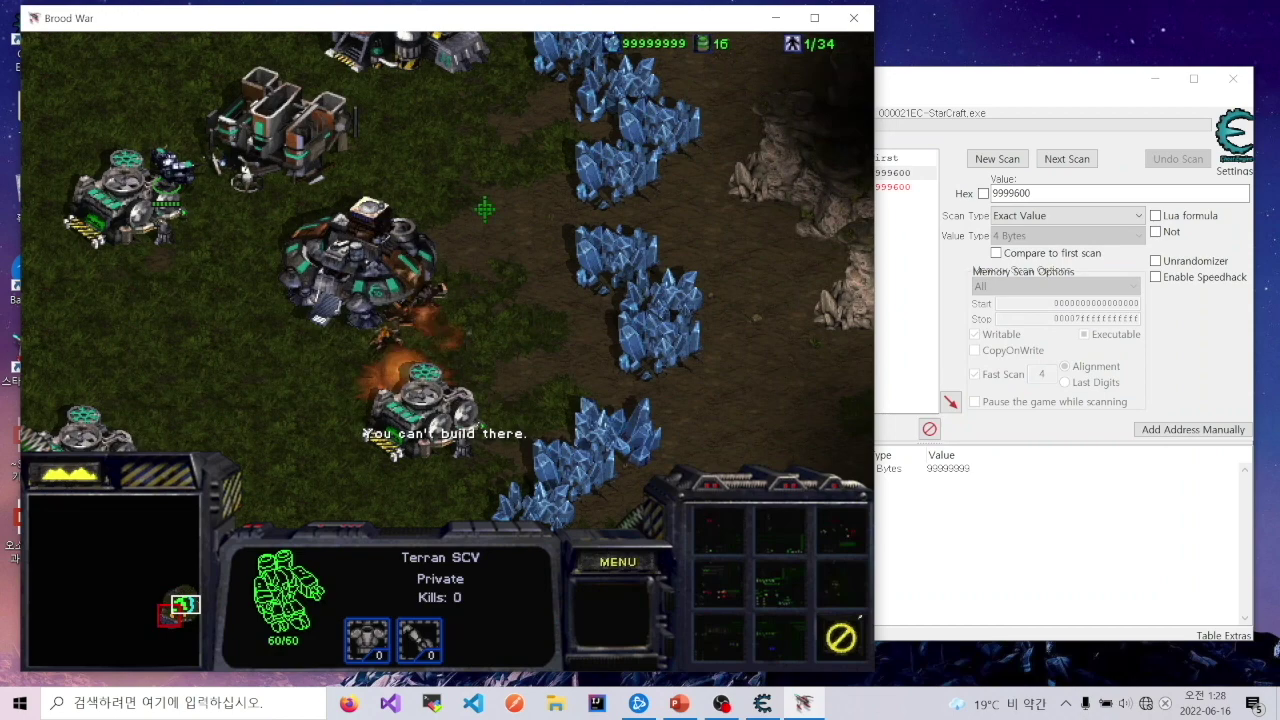
Train an SCV at the Command Center and queue five Marines at the Barracks.
left_click(360, 258)
left_click(718, 530)
left_click(275, 135)
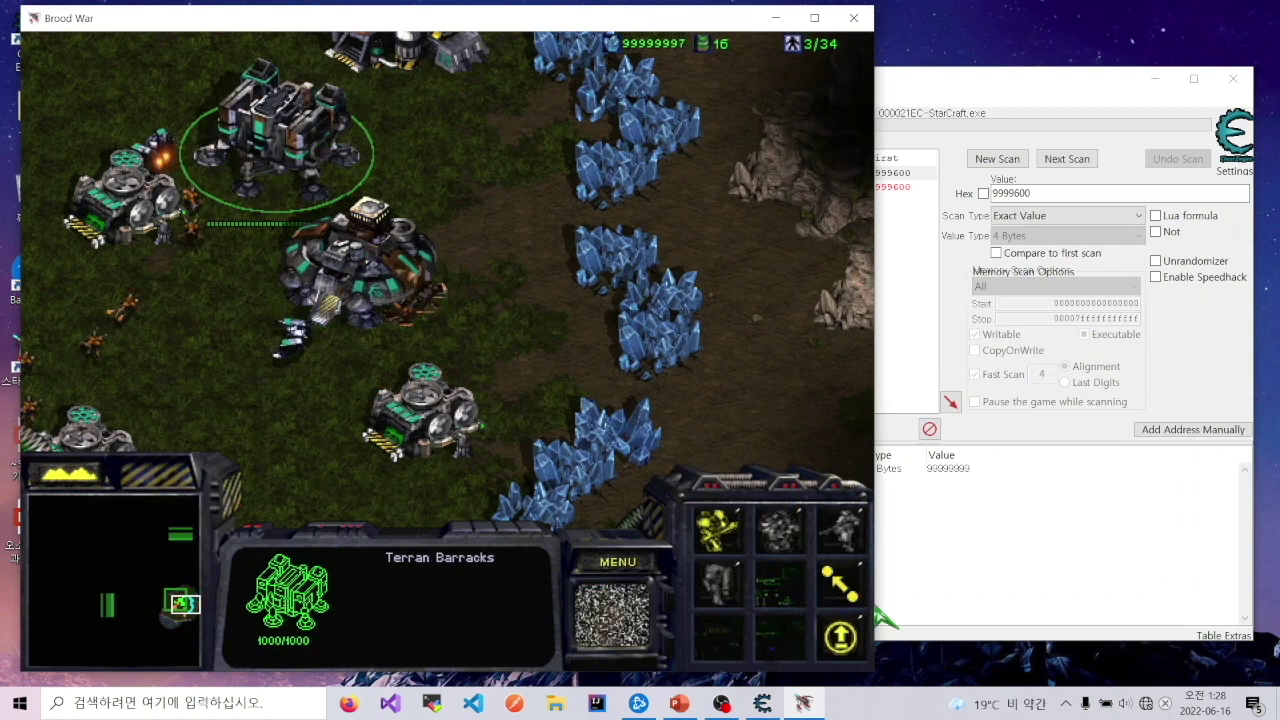
left_click(716, 527)
left_click(716, 527)
left_click(716, 527)
left_click(716, 527)
left_click(716, 527)
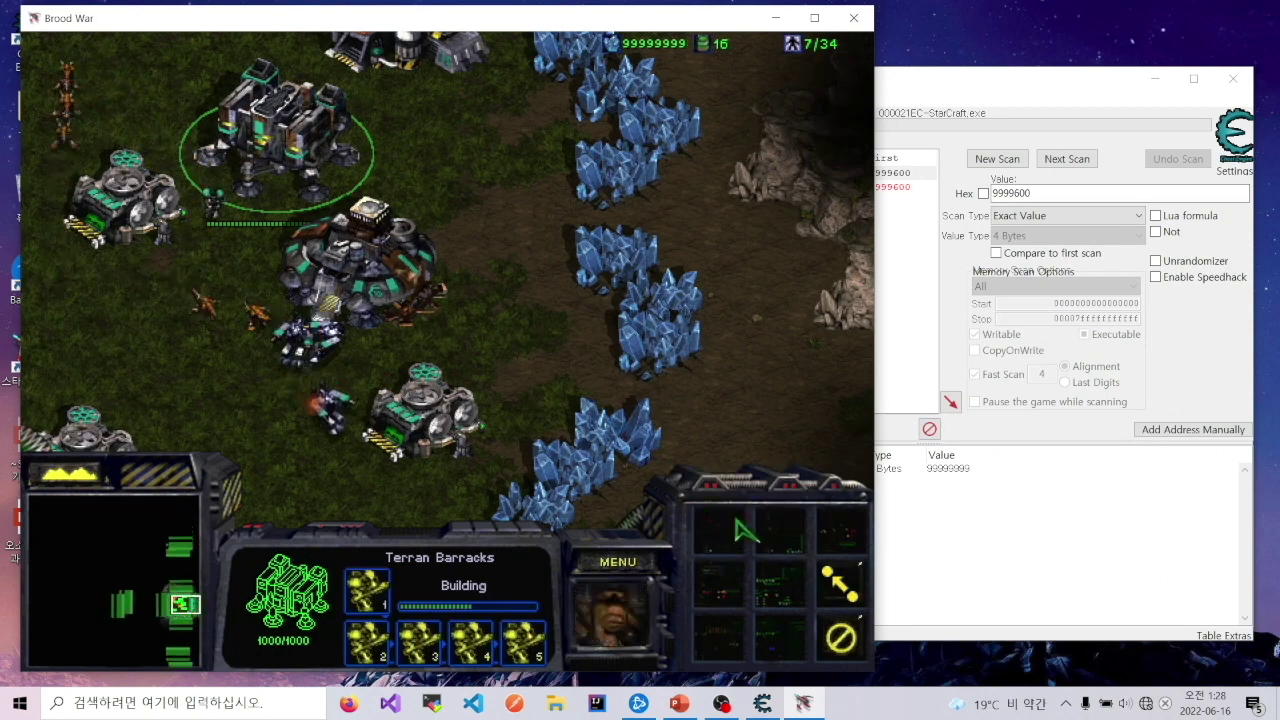
Select the group of Marines around the Barracks and order them toward the burning Refinery.
mouse_move(674, 40)
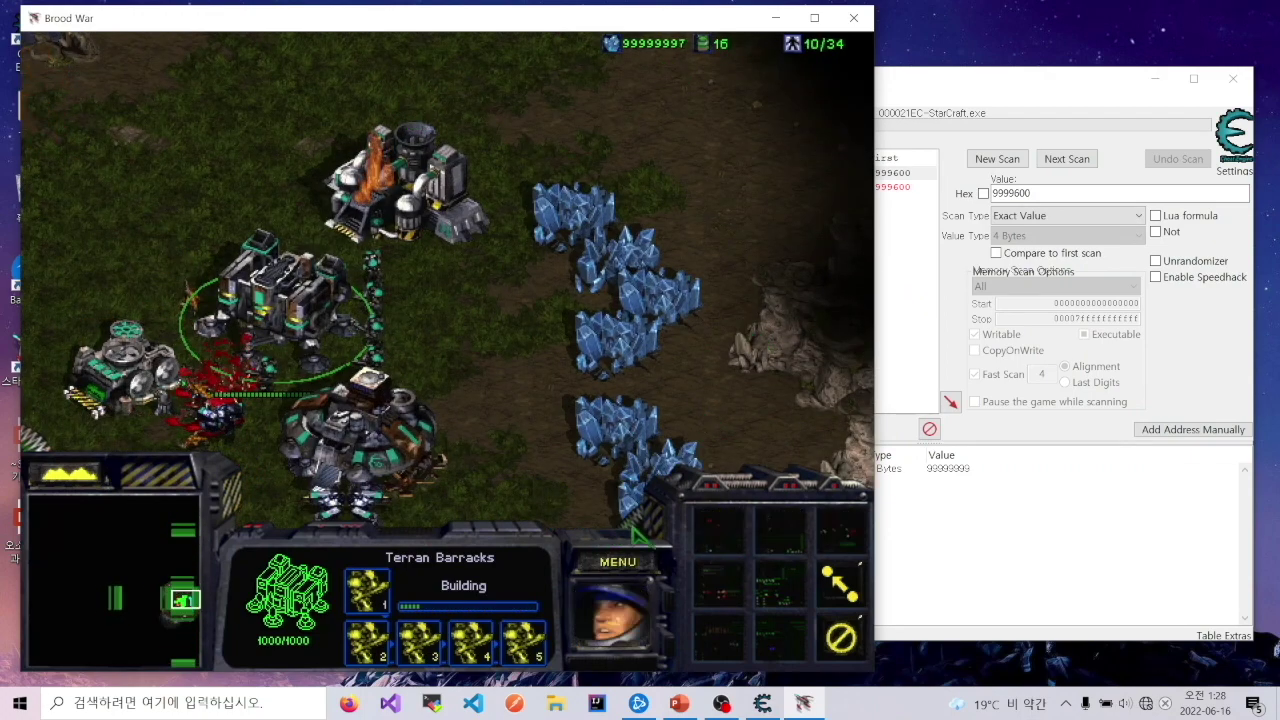
left_click_drag(290, 268, 470, 368)
key("a")
key("Escape")
key("1")
key("1")
key("r")
left_click(263, 257)
left_click_drag(263, 257, 620, 420)
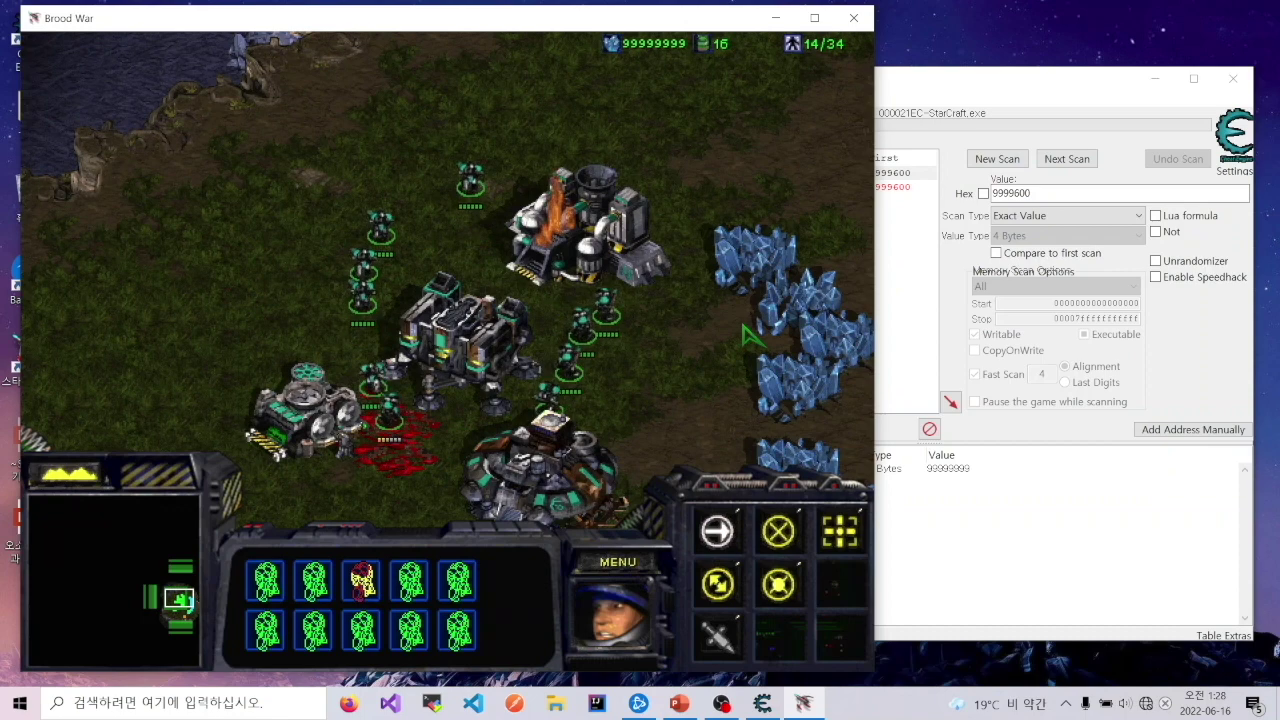
left_click(585, 215)
Select the two SCVs beside the Command Center, then switch to Cheat Engine and start a new 4-byte exact-value scan for 16.
left_click_drag(490, 380, 565, 440)
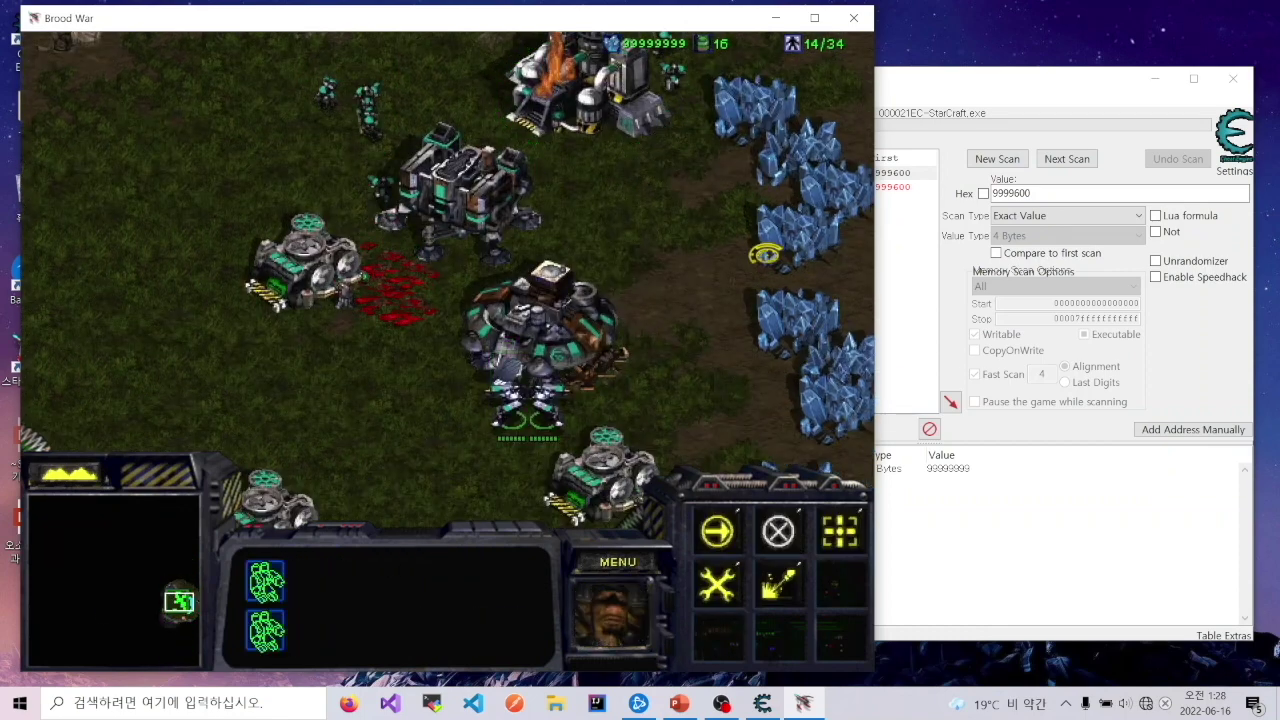
left_click(990, 190)
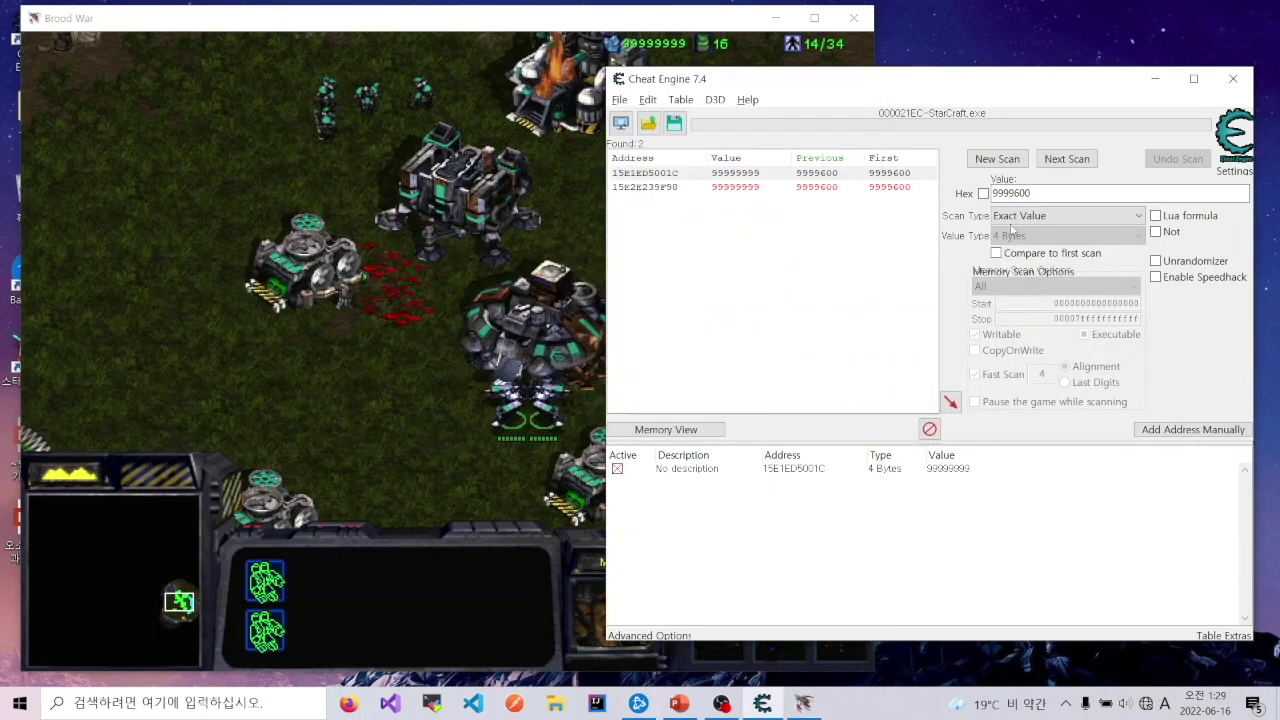
left_click(997, 162)
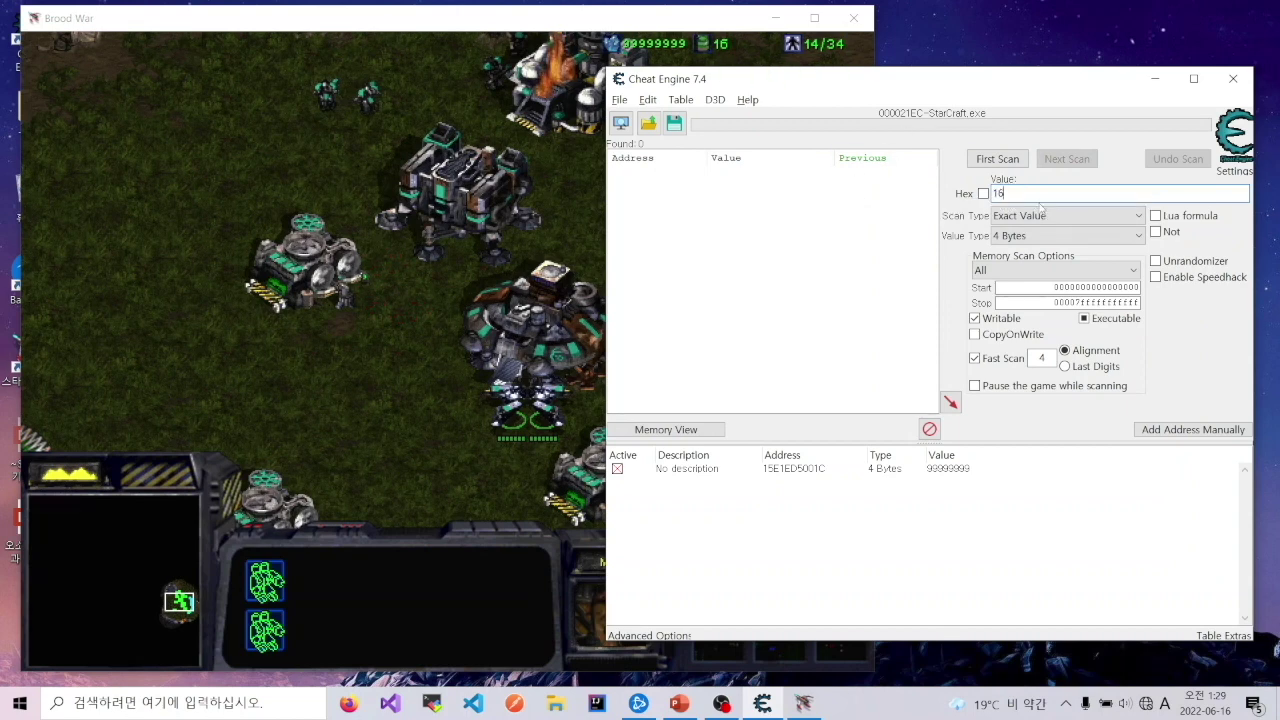
left_click(995, 160)
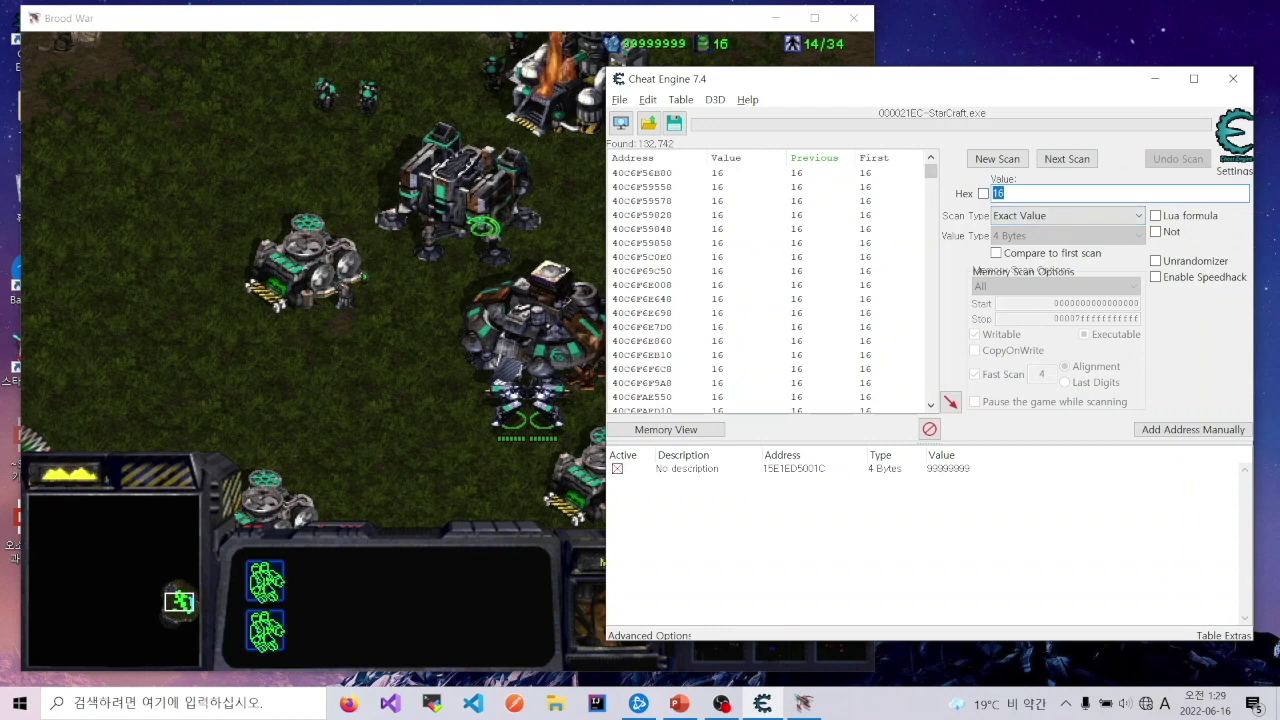
Return to StarCraft to have an SCV deliver one load of gas and stop, then narrow the Cheat Engine scan to 24.
left_click(460, 190)
left_click(527, 398)
right_click(585, 92)
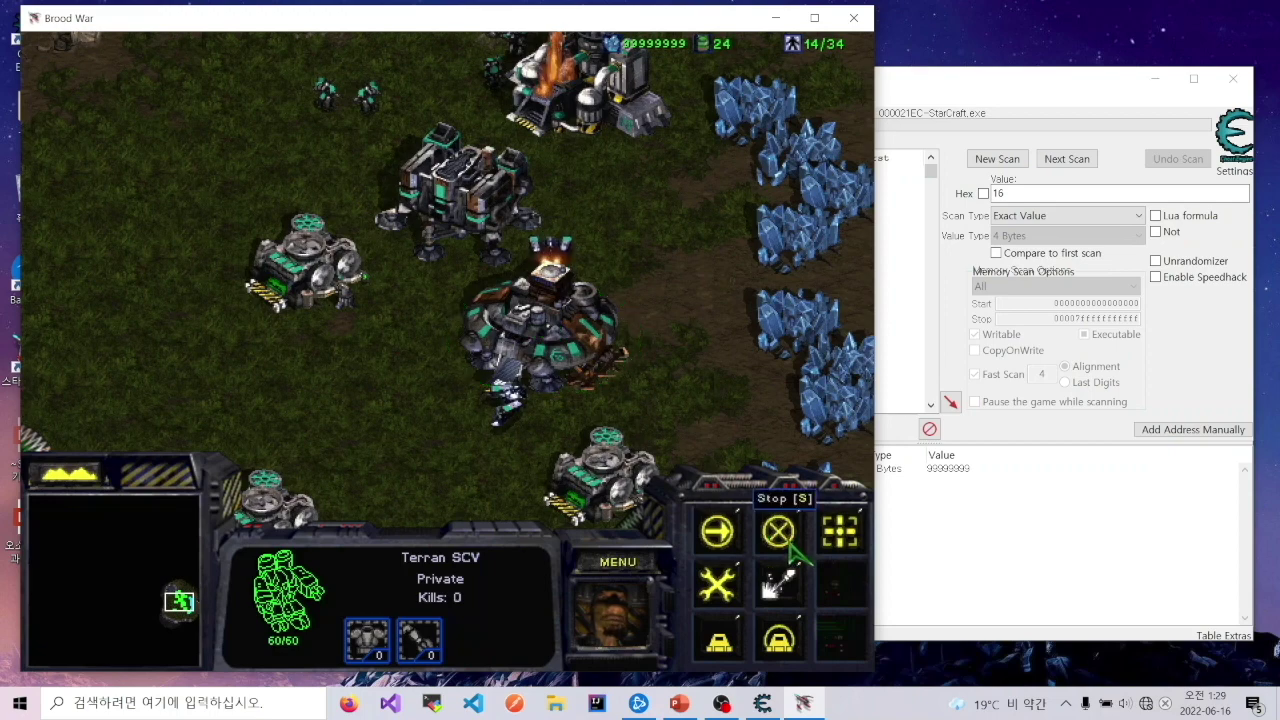
left_click(1049, 232)
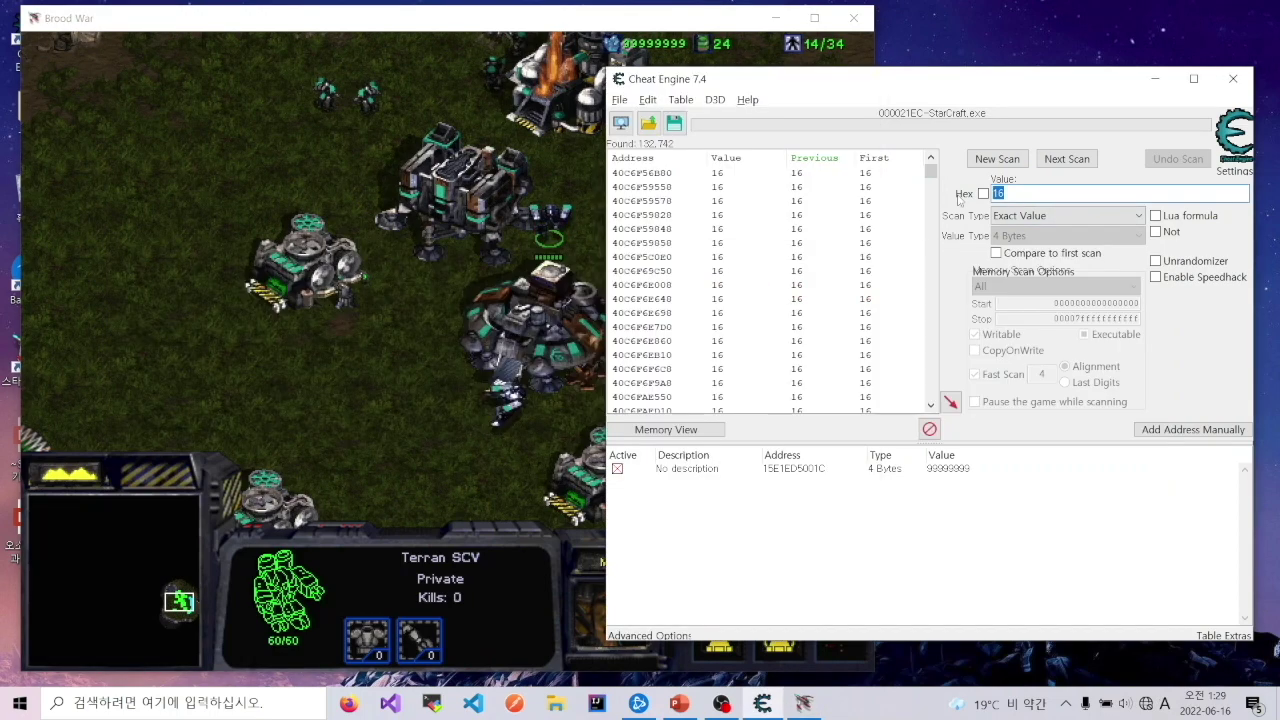
left_click(1062, 160)
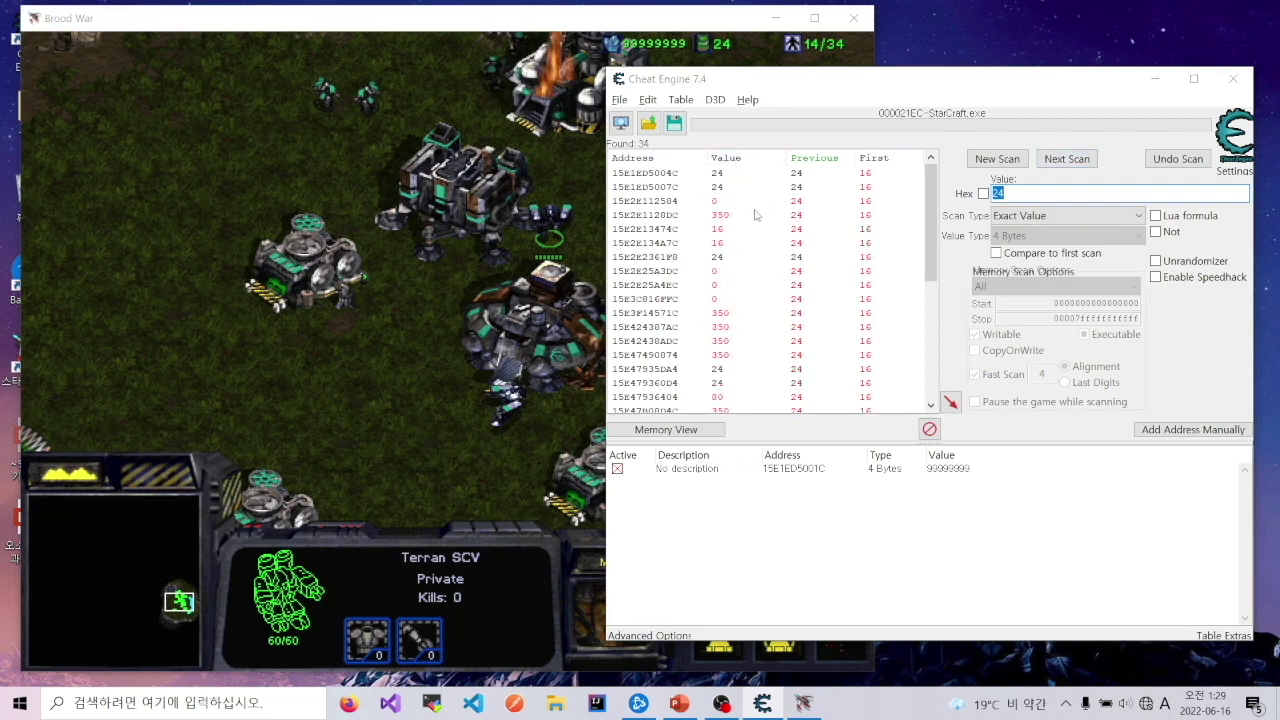
Let the SCV deliver another load of gas in StarCraft, then narrow the Cheat Engine scan to 32.
key("alt+Tab")
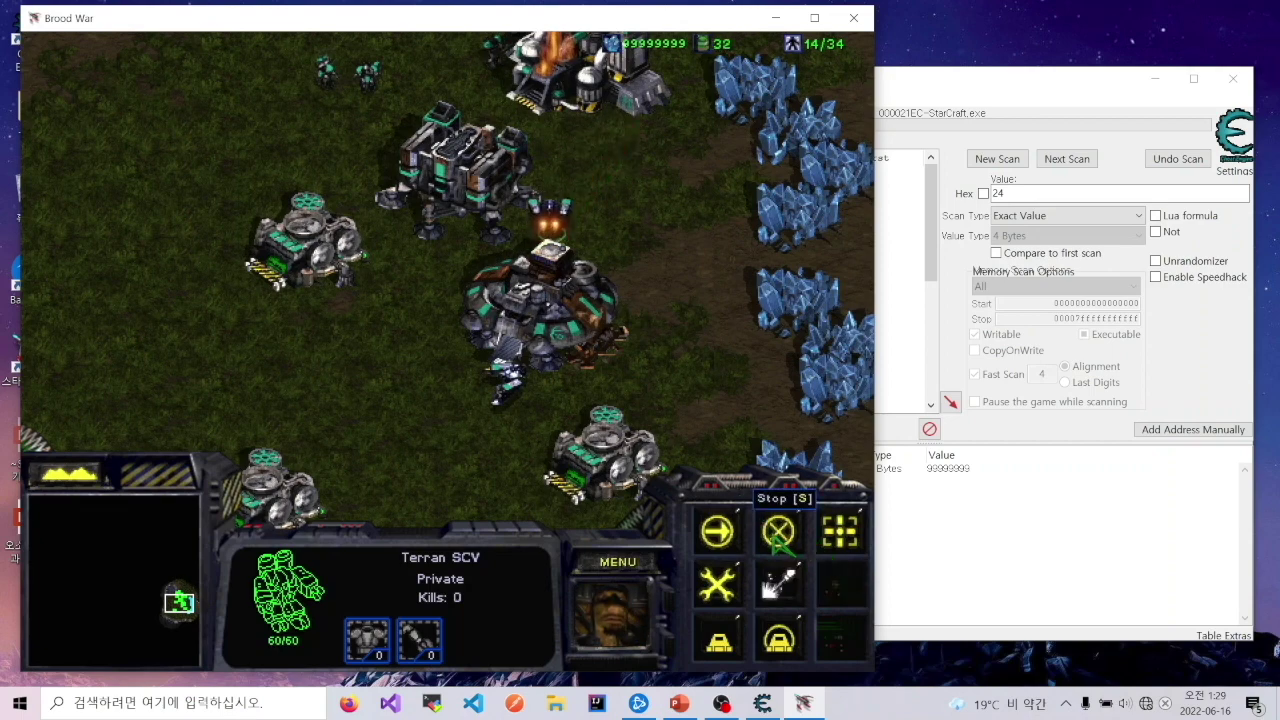
key("alt+Tab")
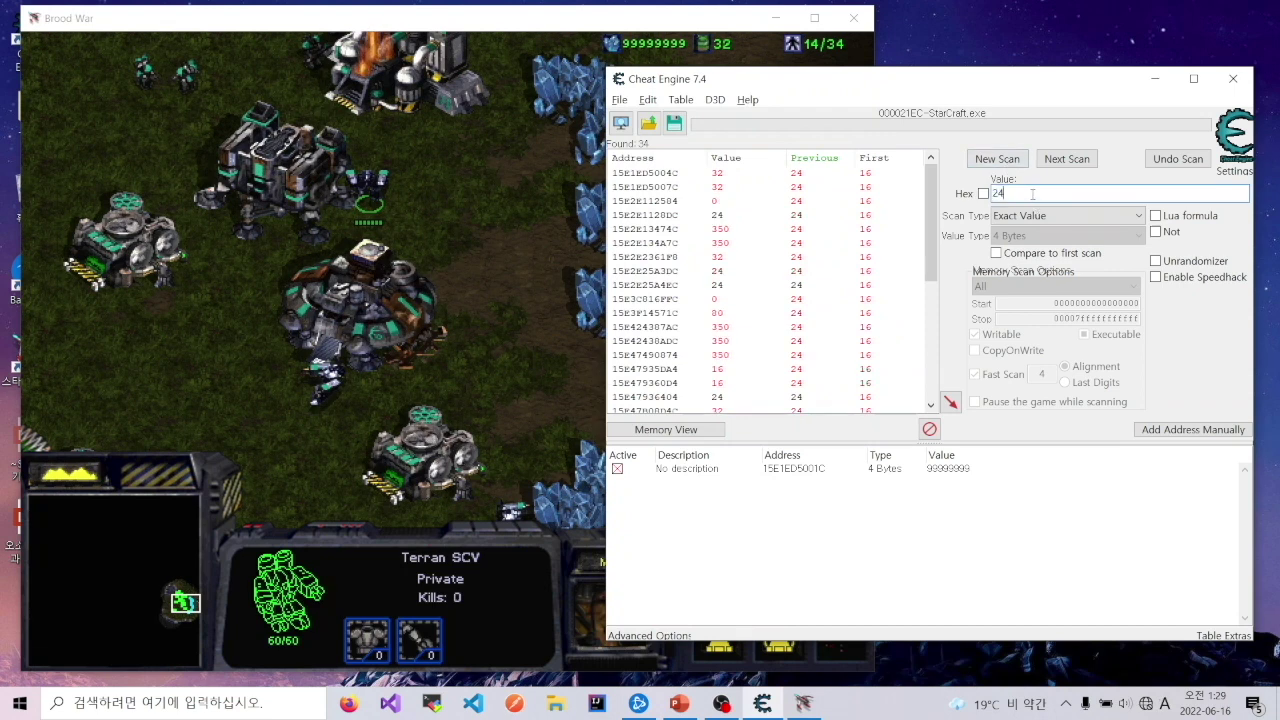
left_click(1084, 166)
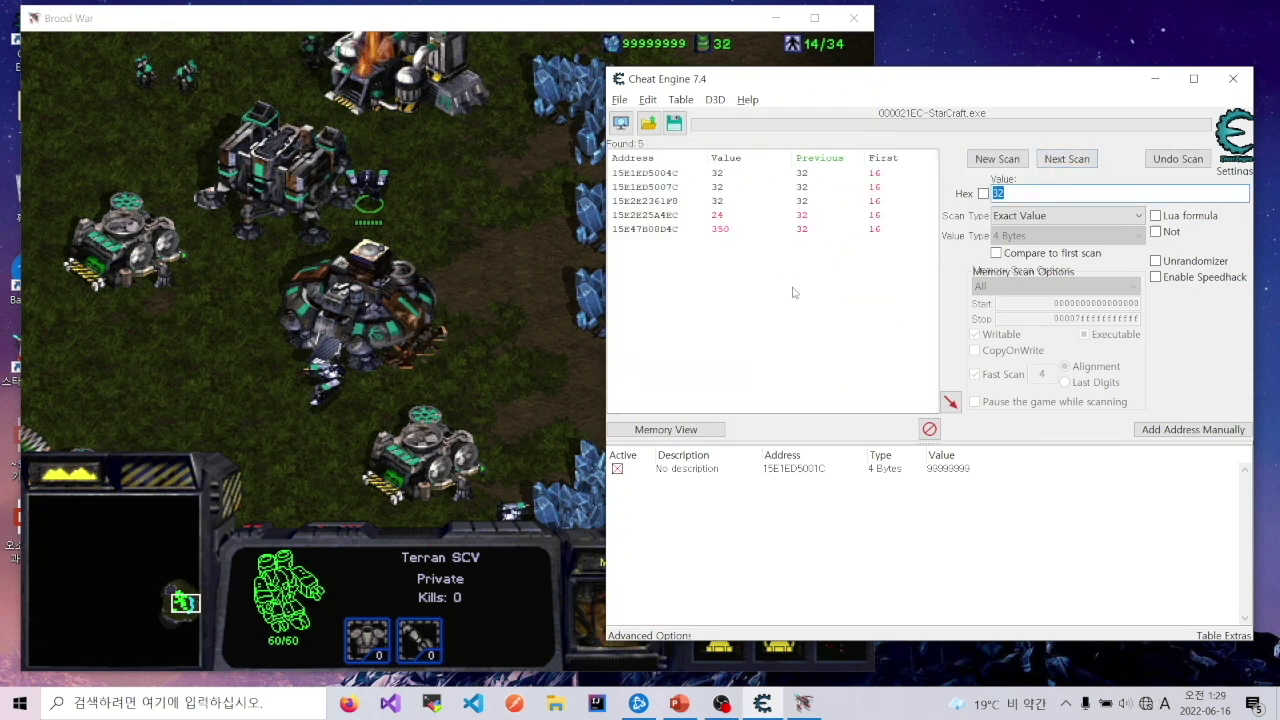
left_click_drag(778, 318, 686, 190)
left_click(773, 343)
Send the SCV for one more gas load in StarCraft and stop it, then narrow the Cheat Engine scan to 40.
key("alt+Tab")
left_click(362, 300)
left_click(368, 186)
right_click(405, 78)
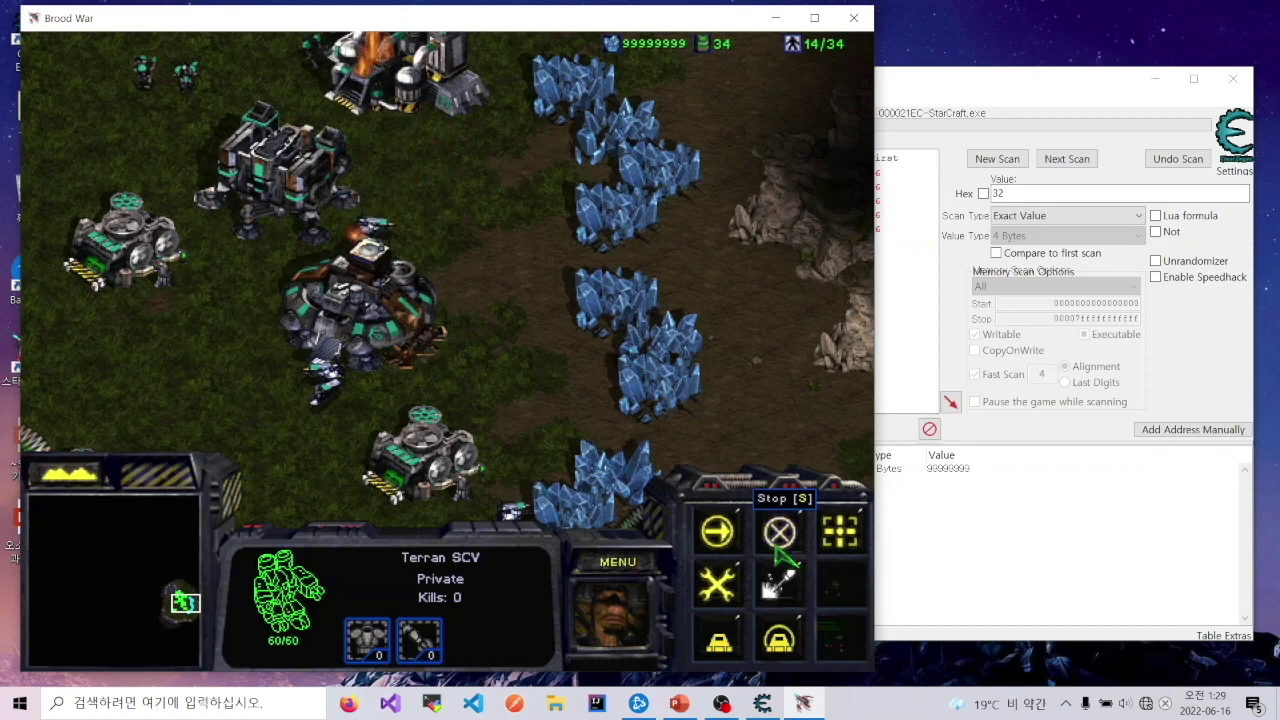
left_click(988, 398)
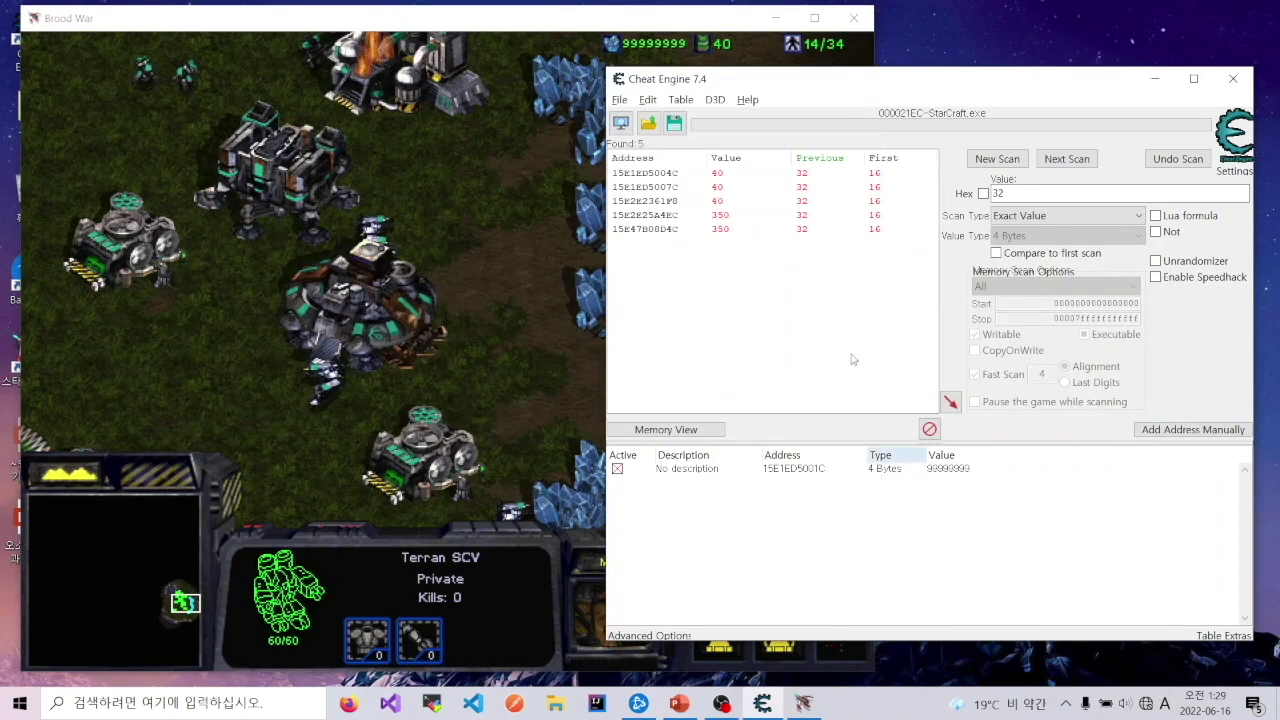
left_click(718, 211)
left_click(1056, 192)
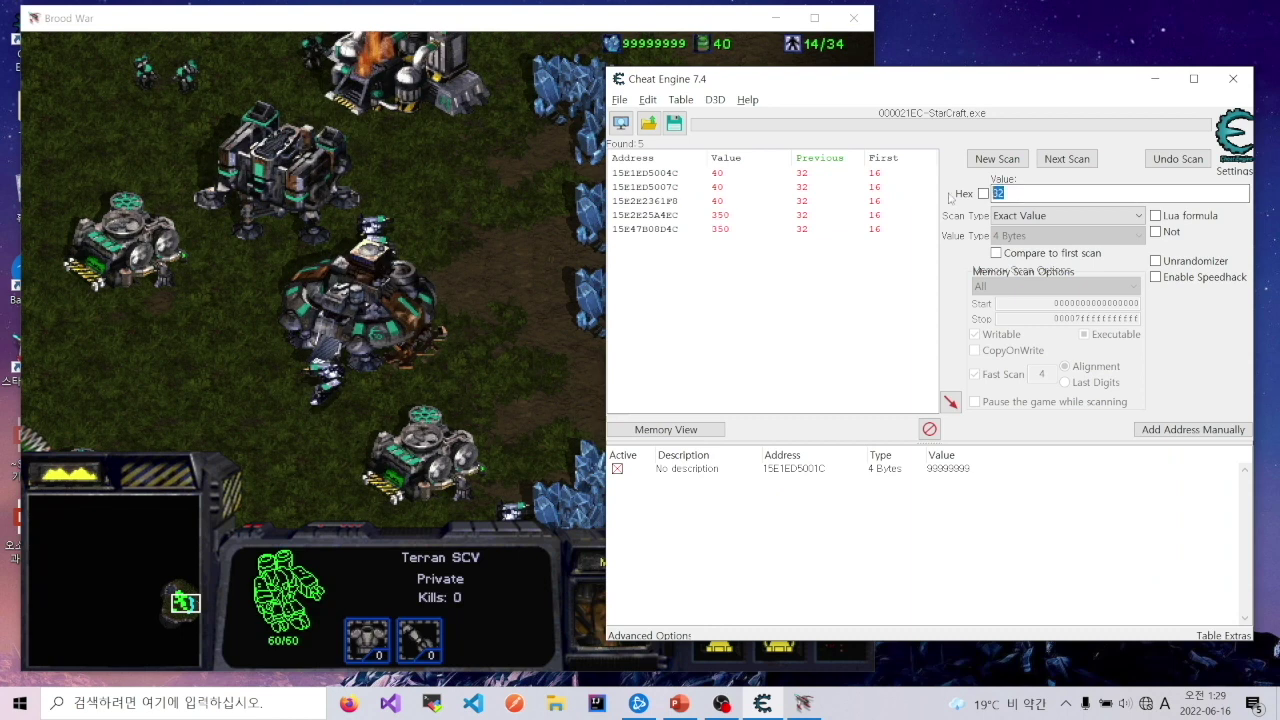
left_click(1067, 159)
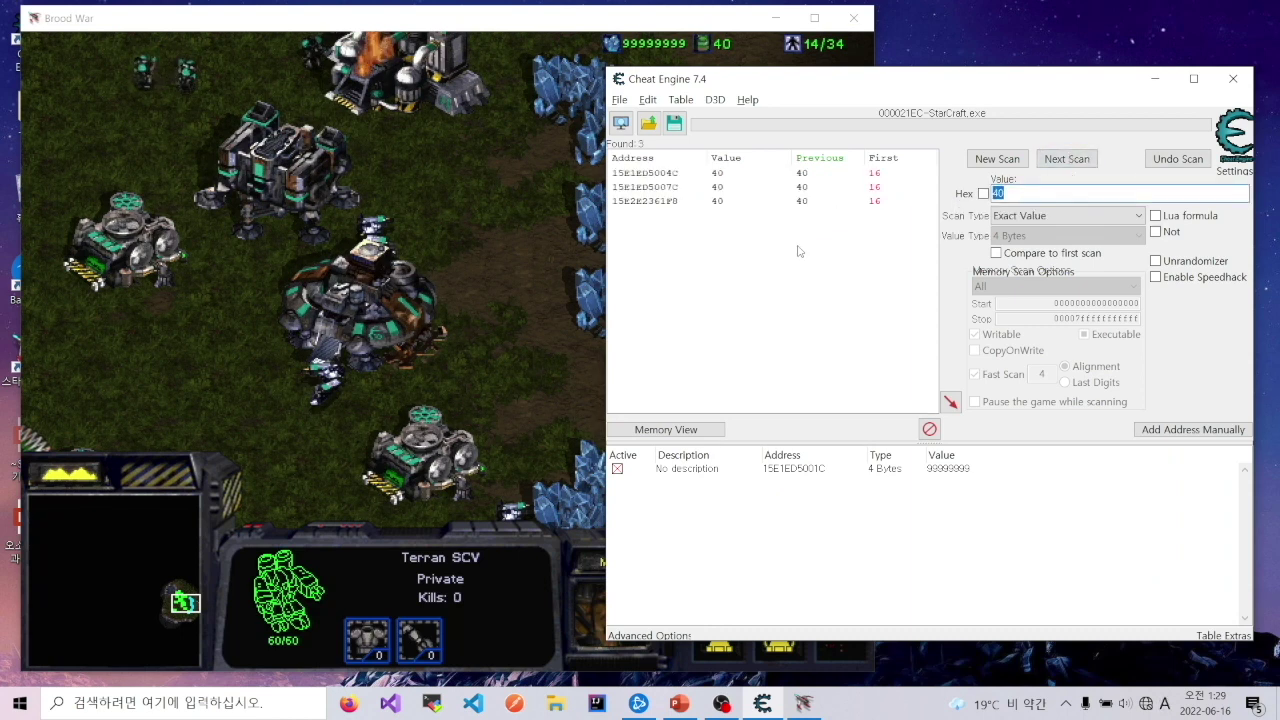
Add the first found address, 15E1ED5004C, to the address list.
left_click_drag(771, 201, 660, 166)
left_click_drag(828, 241, 672, 175)
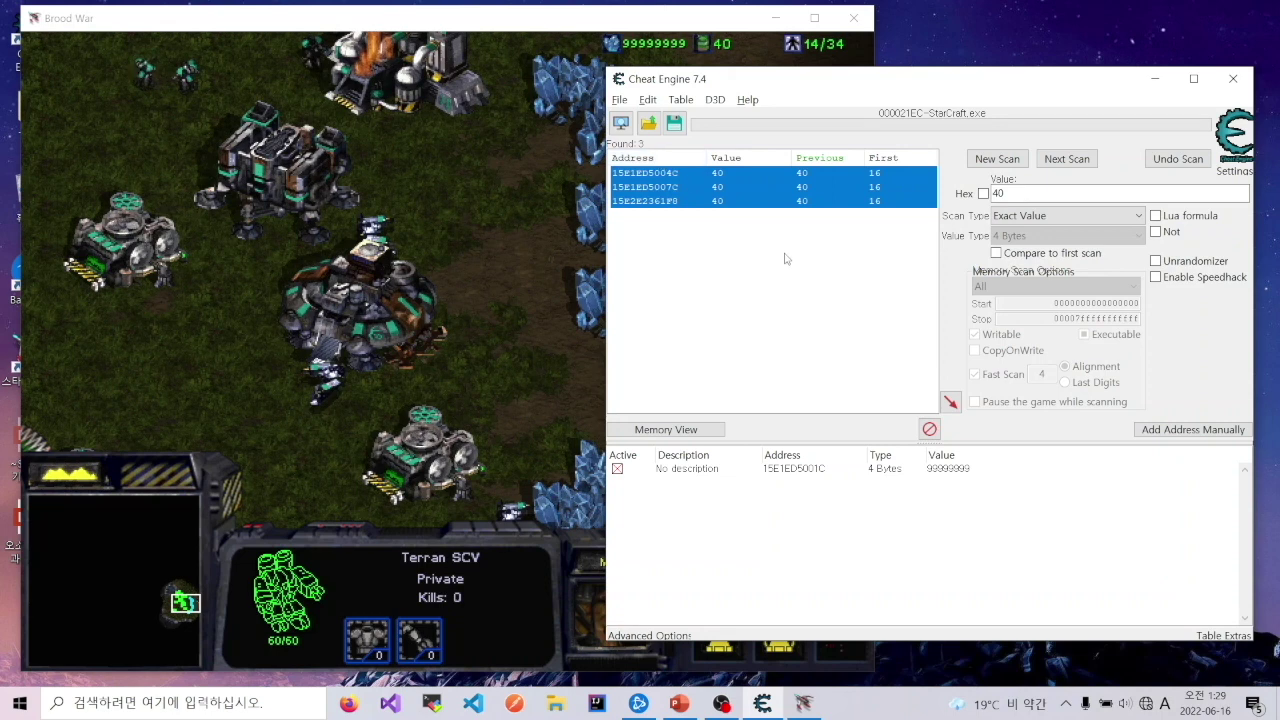
left_click(737, 175)
left_click(889, 482)
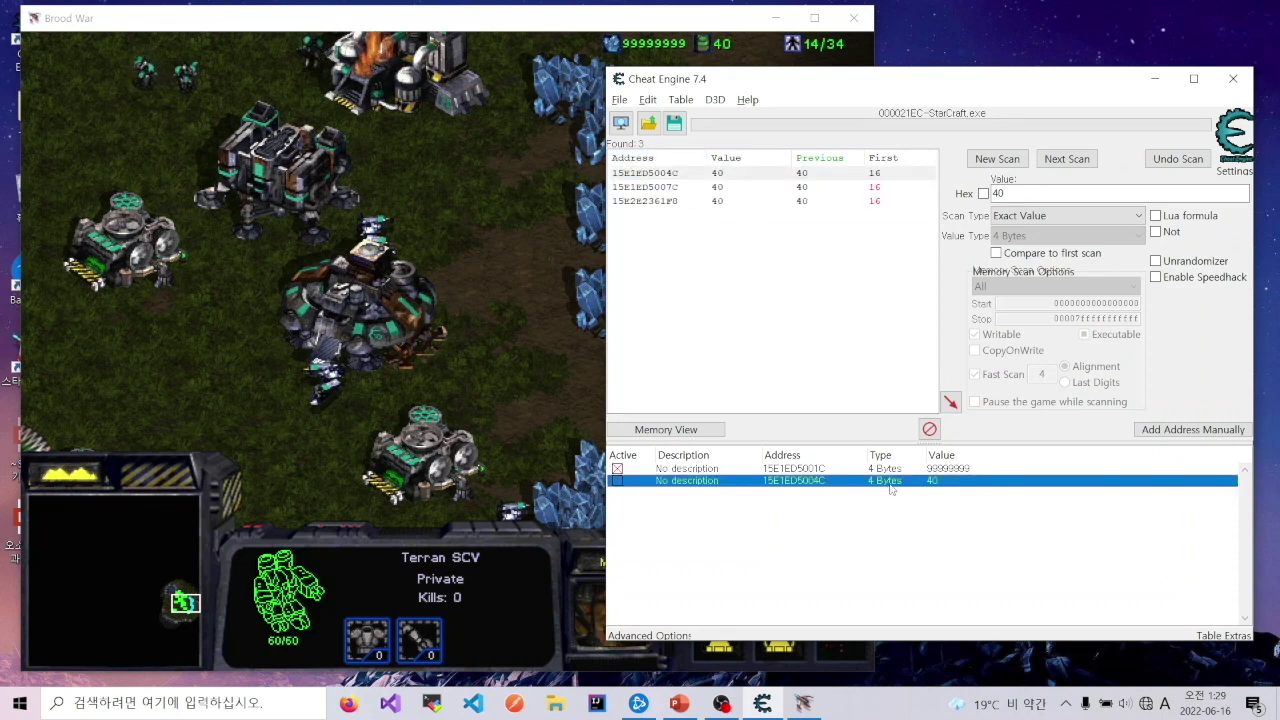
Decline deleting all addresses and delete only the 15E1ED5004C entry from the address list.
left_click(930, 429)
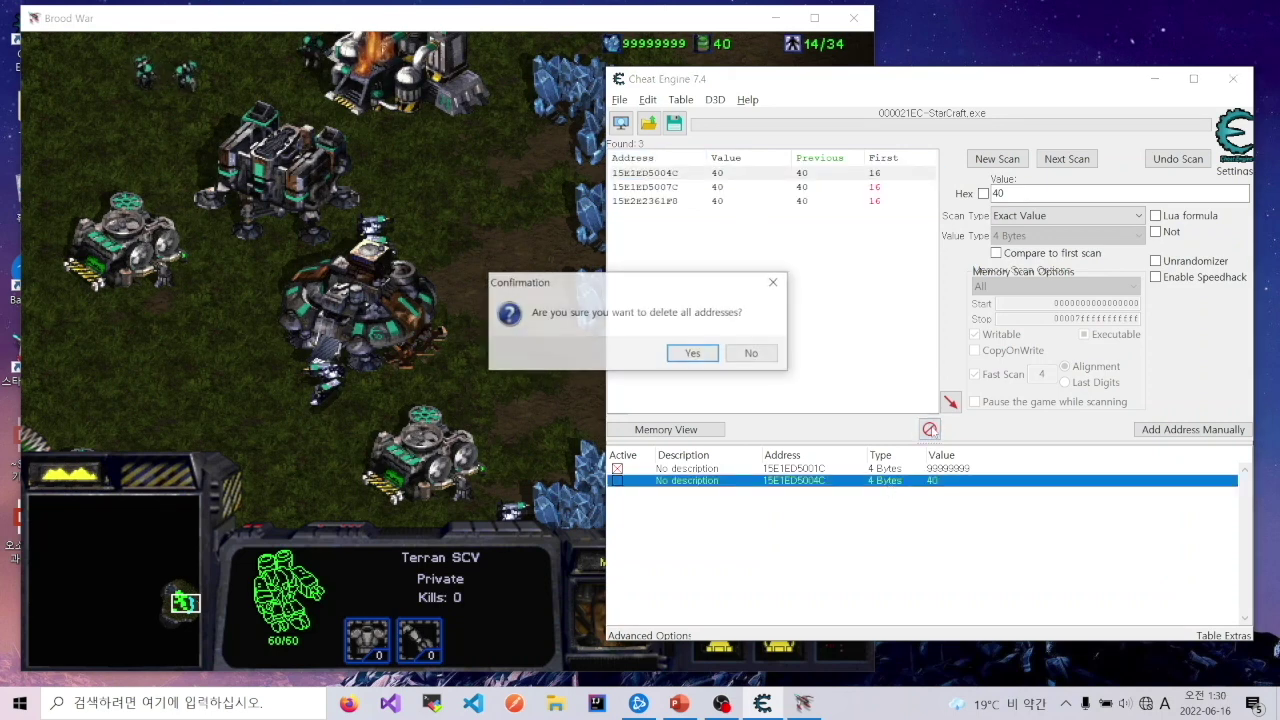
left_click(765, 356)
right_click(789, 482)
left_click(850, 109)
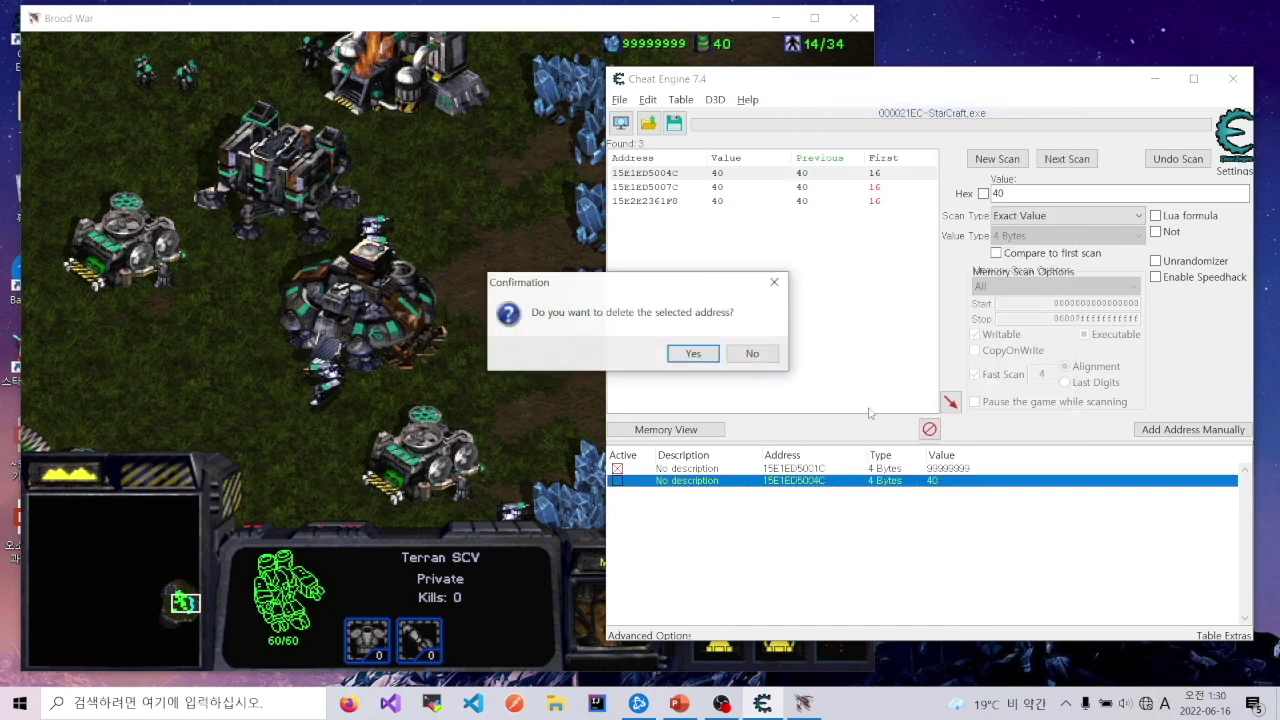
left_click(697, 353)
Add address 15E1ED5004C to the address list once more and delete that entry again.
left_click(763, 177)
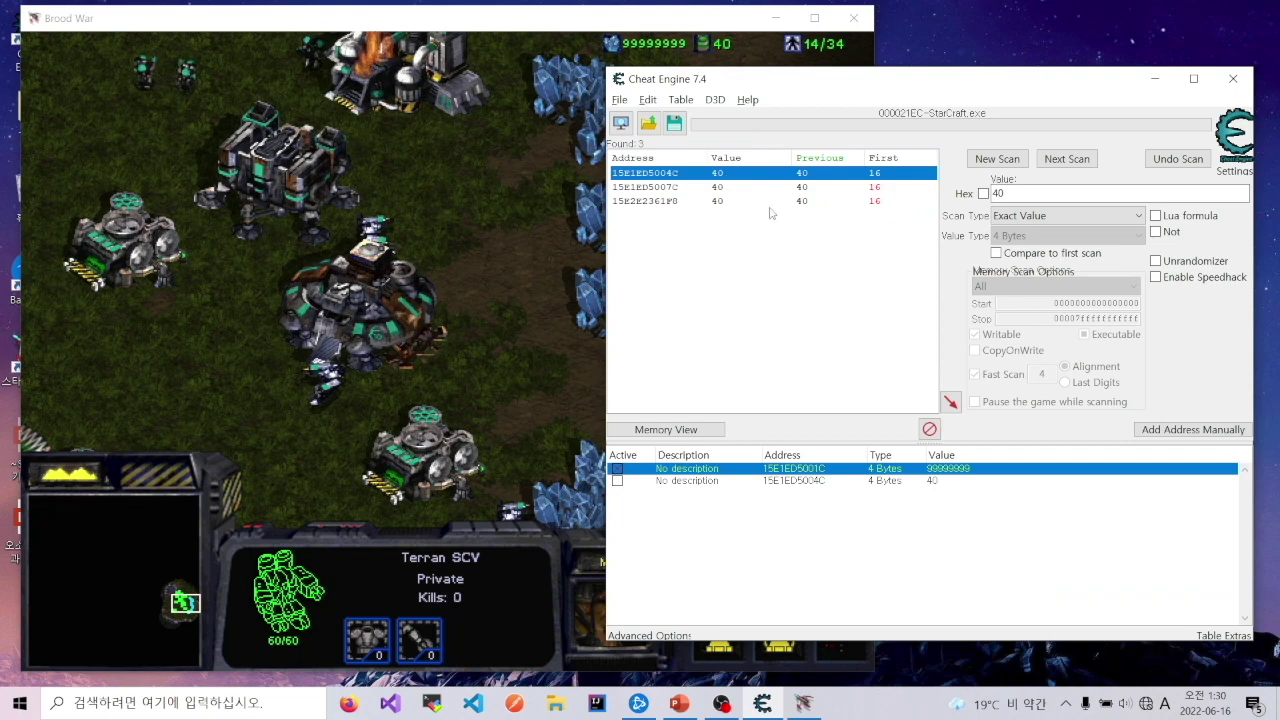
left_click(898, 482)
right_click(896, 482)
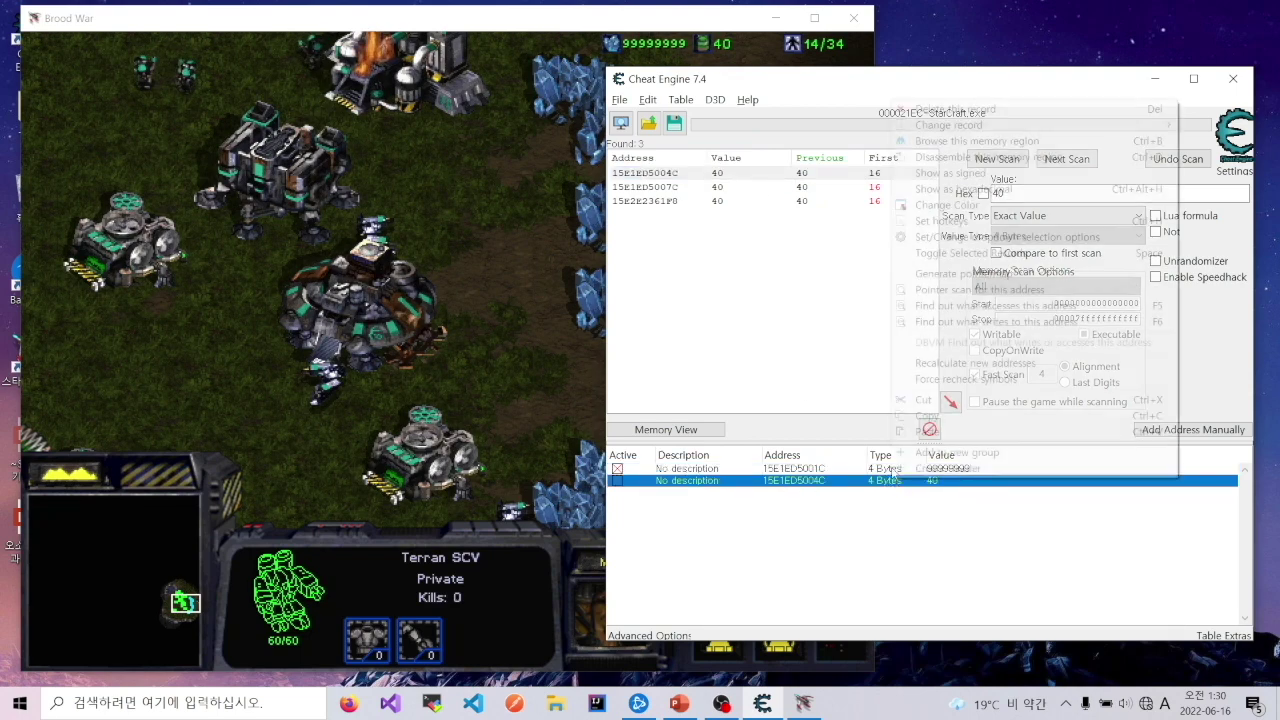
left_click(936, 111)
Change the value of the first found address, 15E1ED5004C, to 99999999 directly in the scan results.
right_click(730, 174)
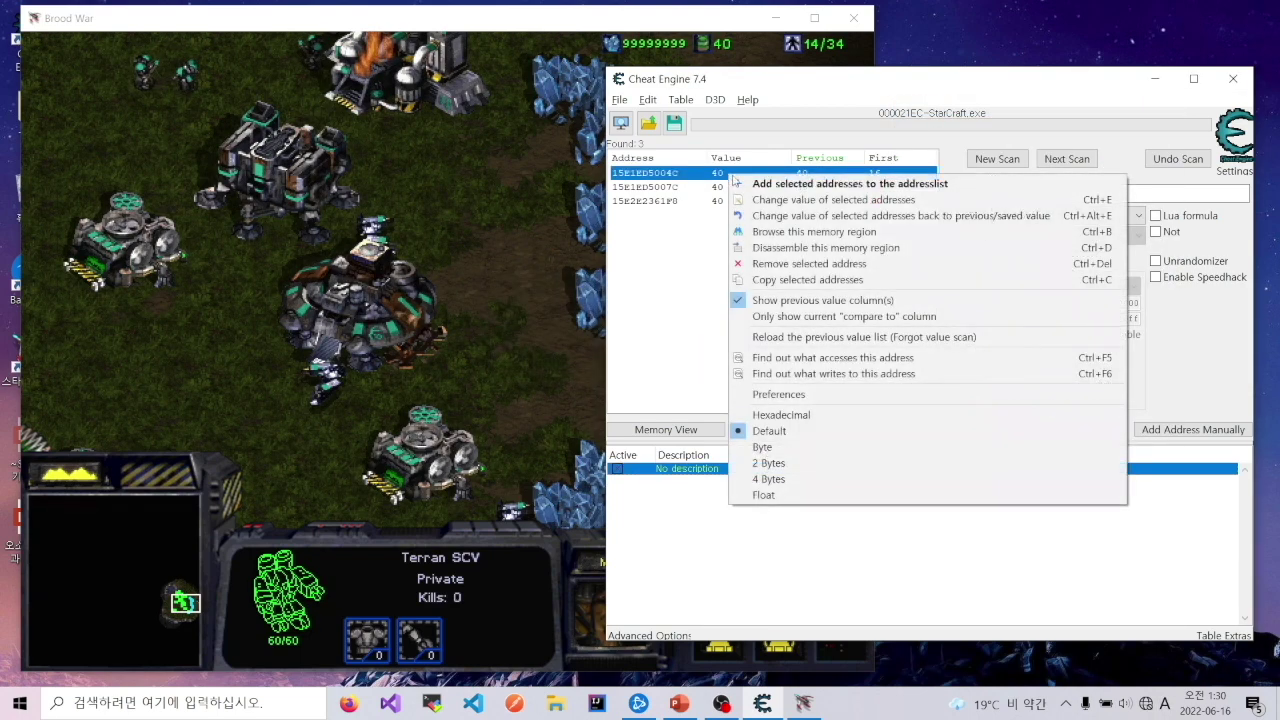
left_click(802, 200)
type("99999999")
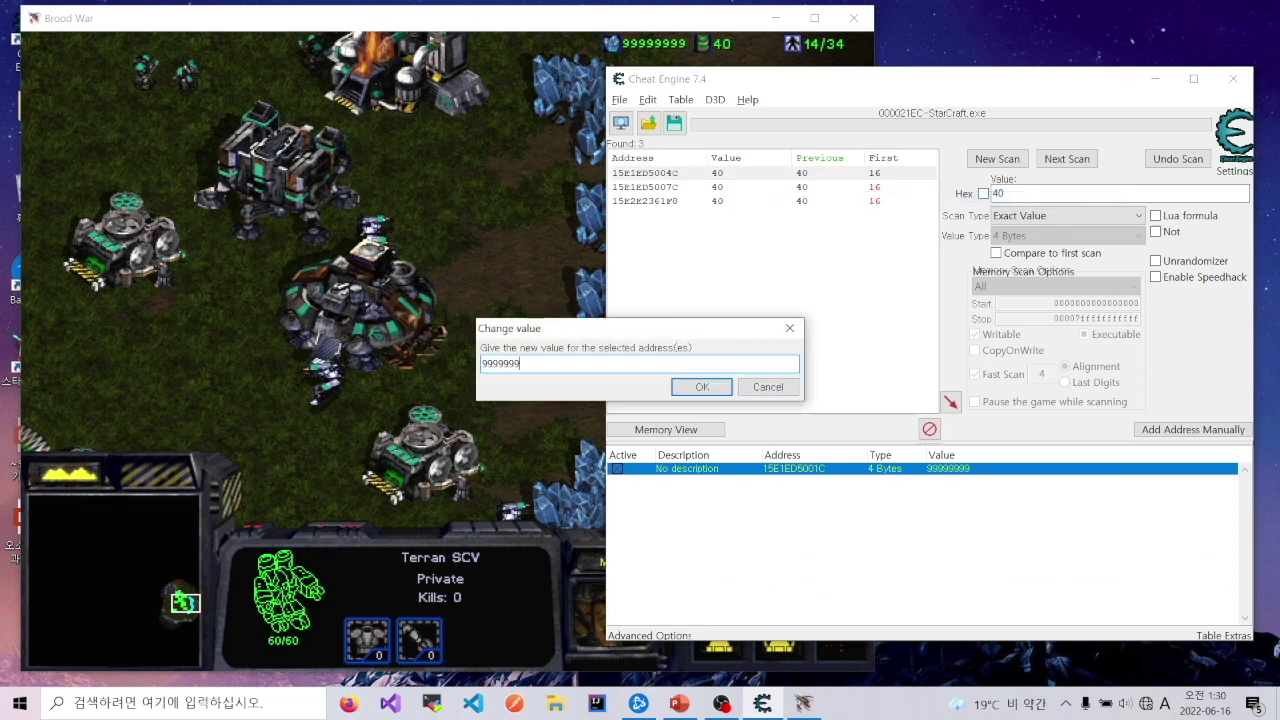
key("Return")
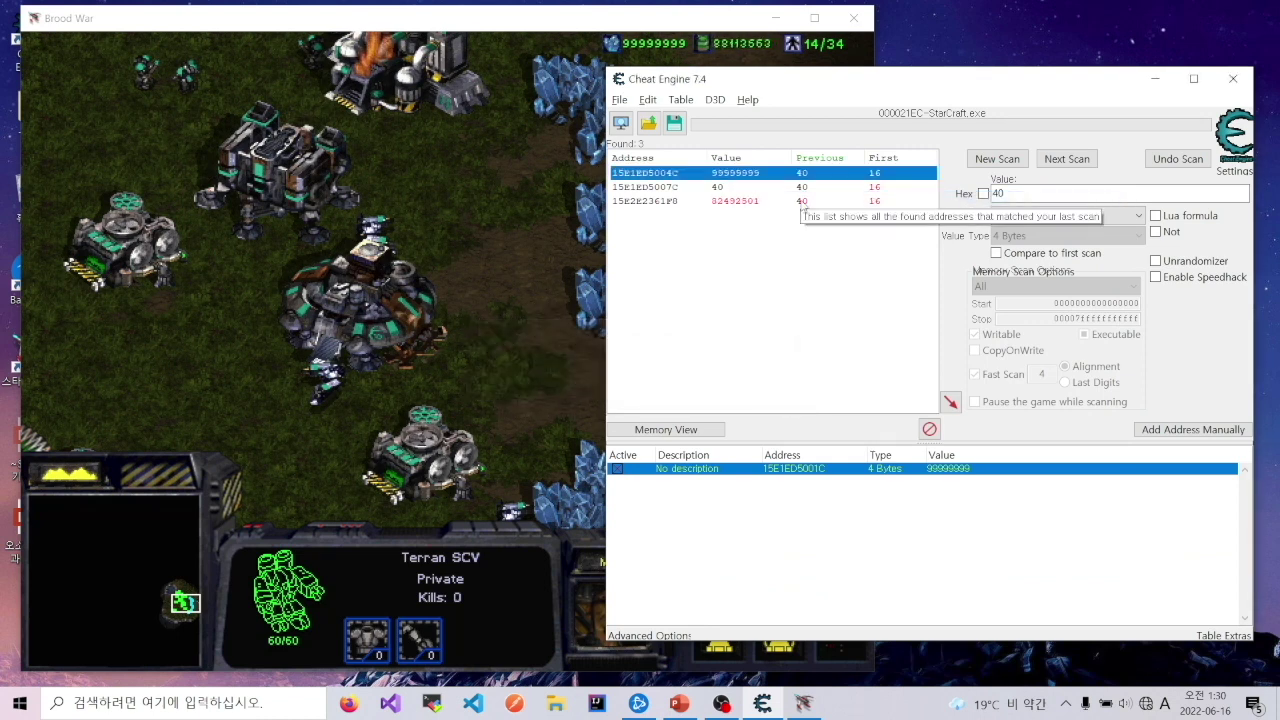
Compare StarCraft's gas counter with the values of the found addresses in Cheat Engine.
left_click_drag(808, 286, 760, 223)
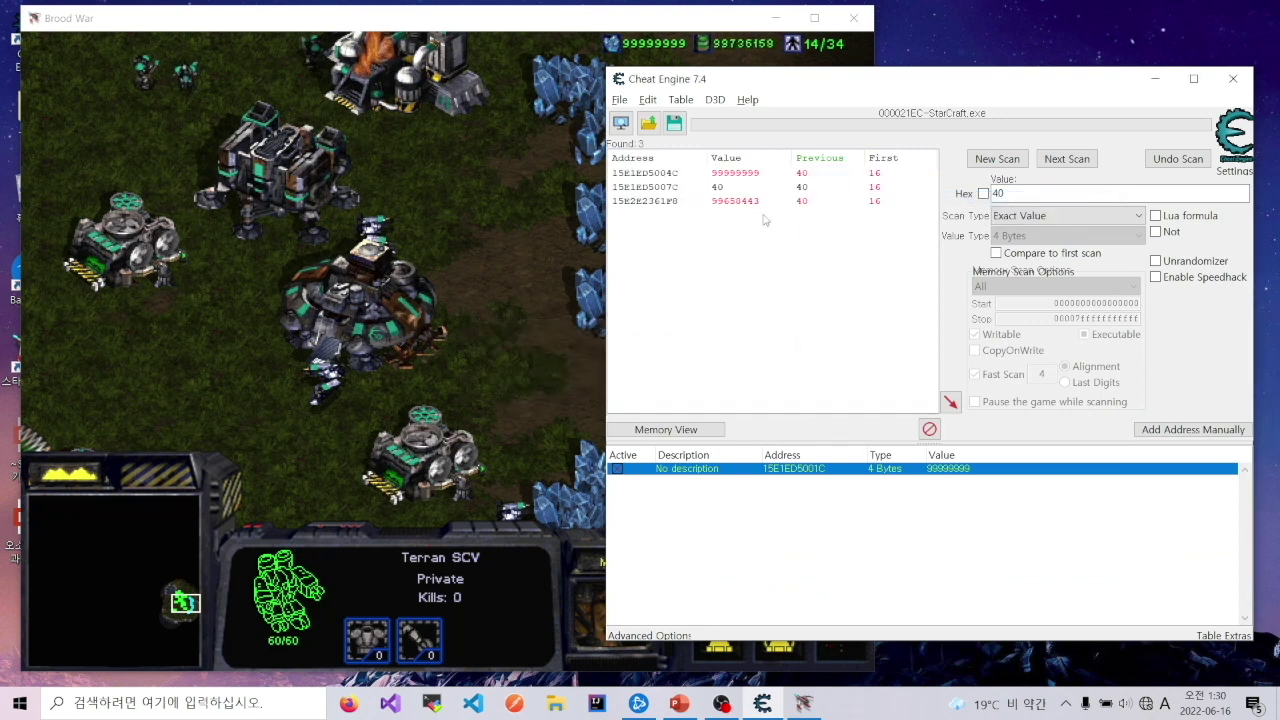
left_click(728, 50)
key("alt+Tab")
key("alt+Tab")
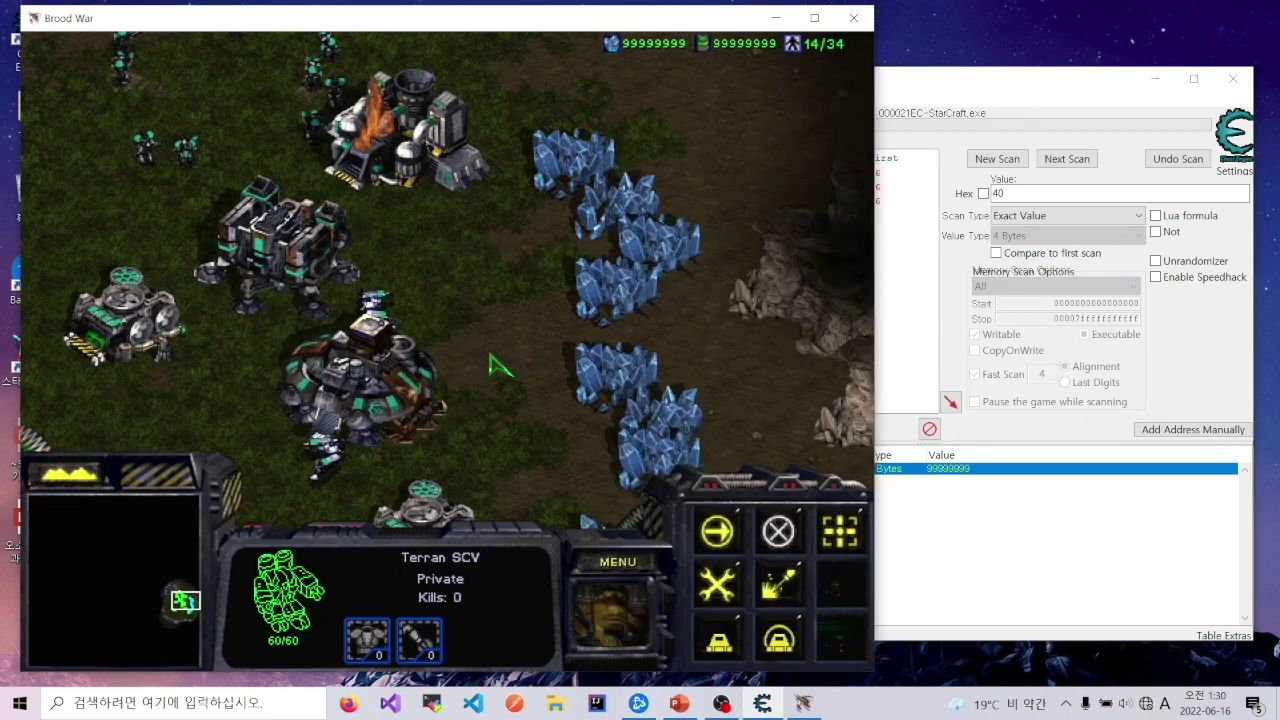
key("Left")
key("Left")
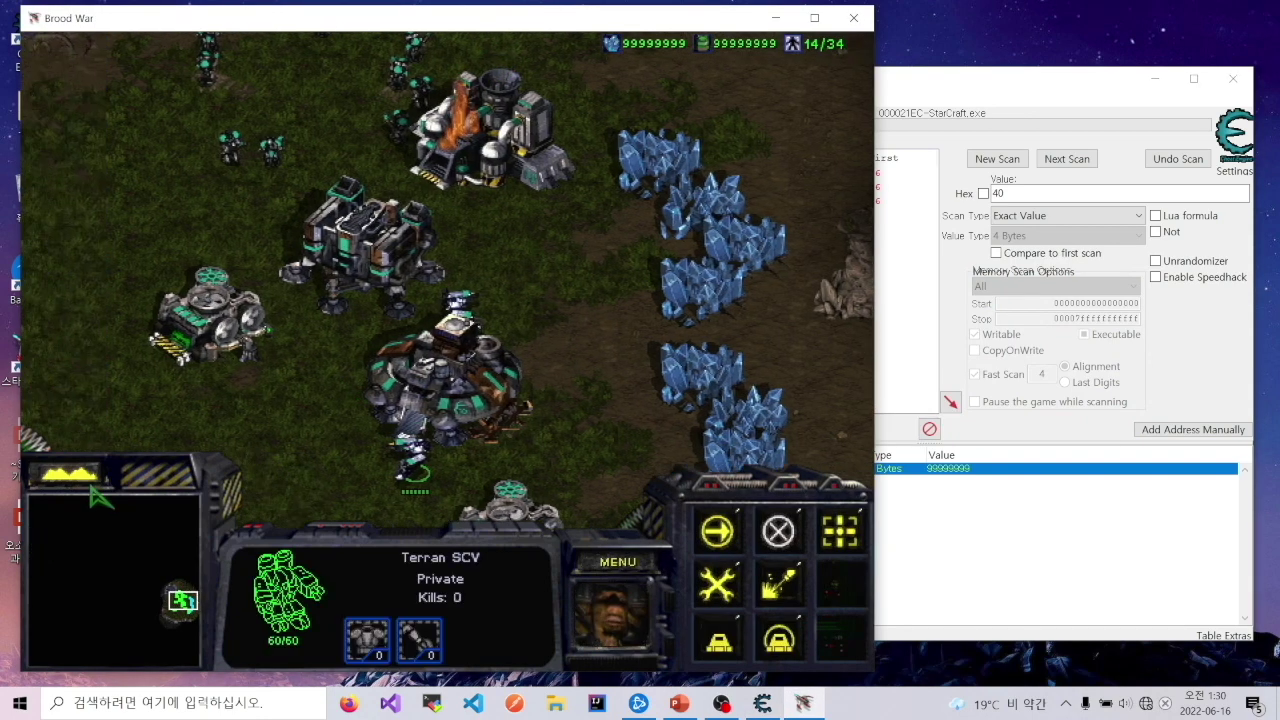
key("Right")
key("alt+Tab")
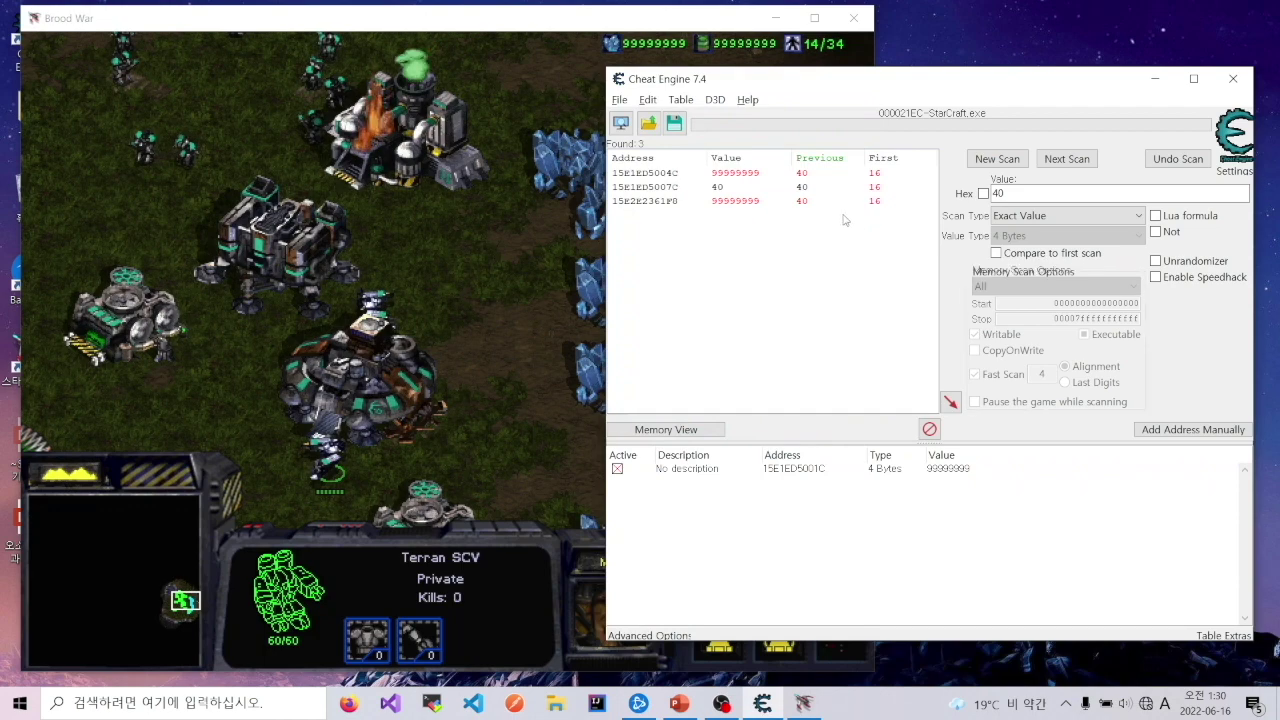
key("alt+Tab")
End the mission in StarCraft and exit the program, confirming the exit.
left_click(603, 562)
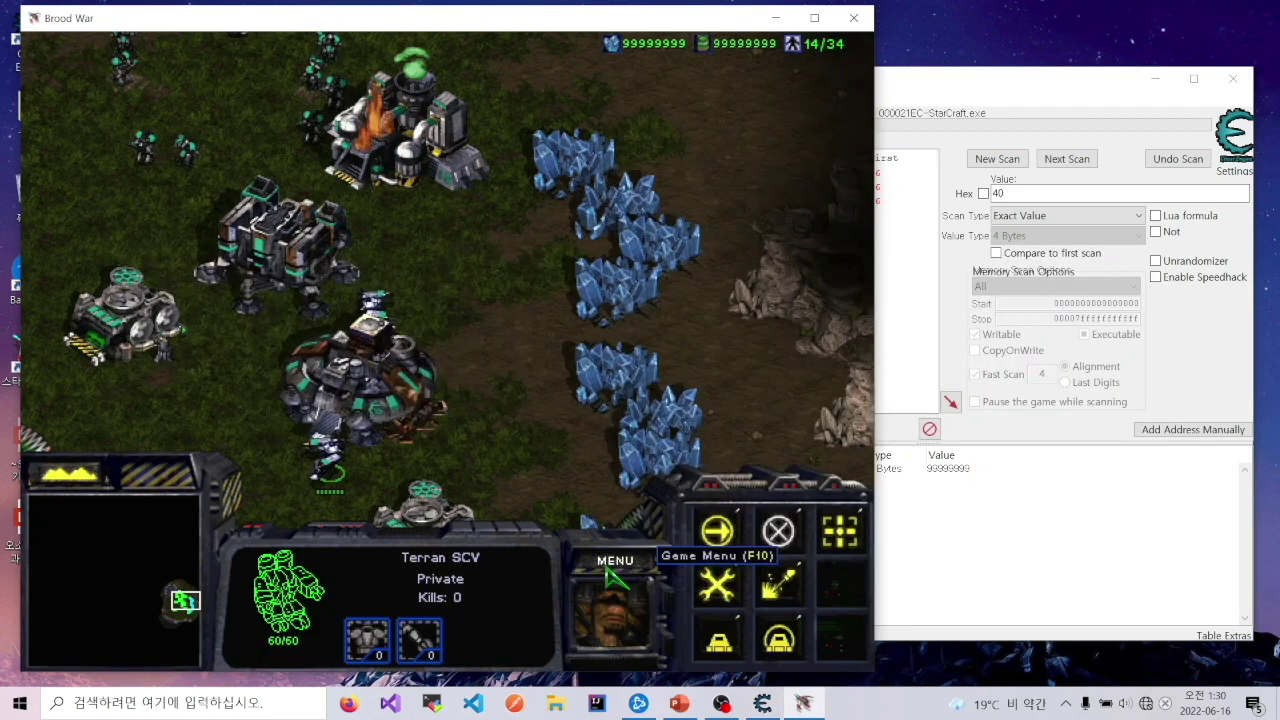
left_click(502, 382)
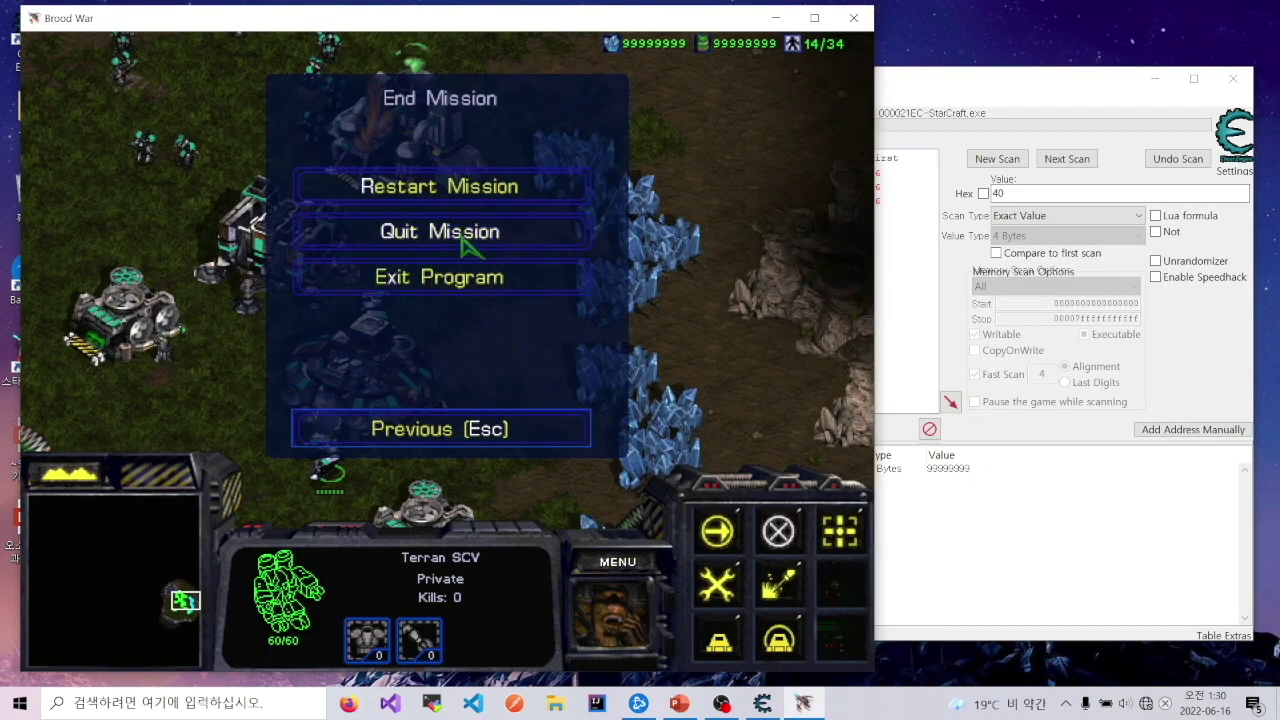
left_click(452, 283)
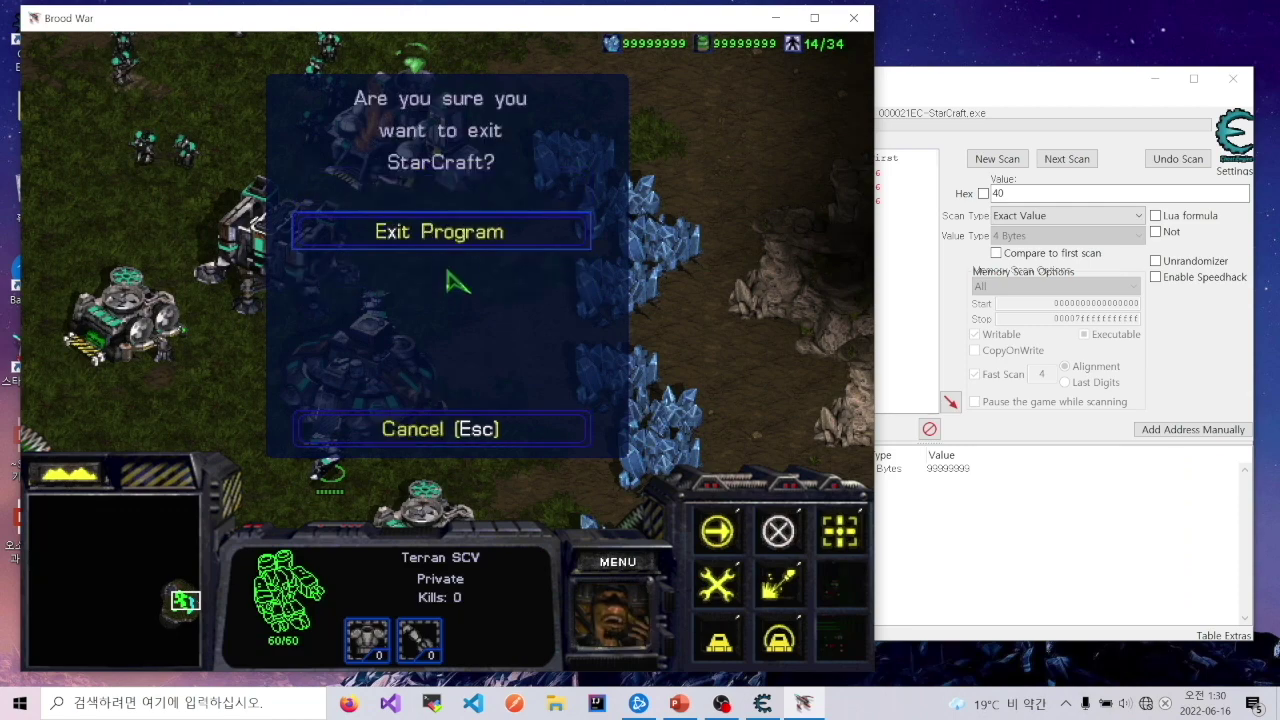
left_click(448, 242)
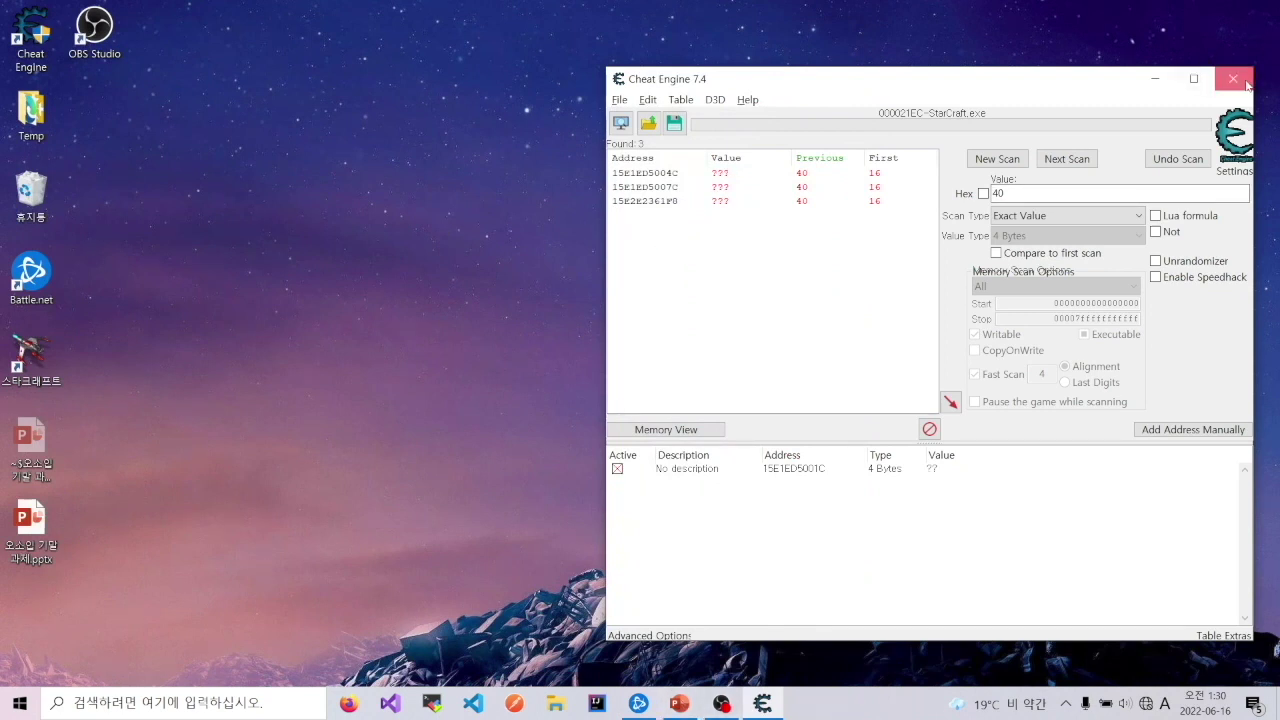
left_click_drag(115, 310, 2, 404)
left_click_drag(97, 316, 3, 404)
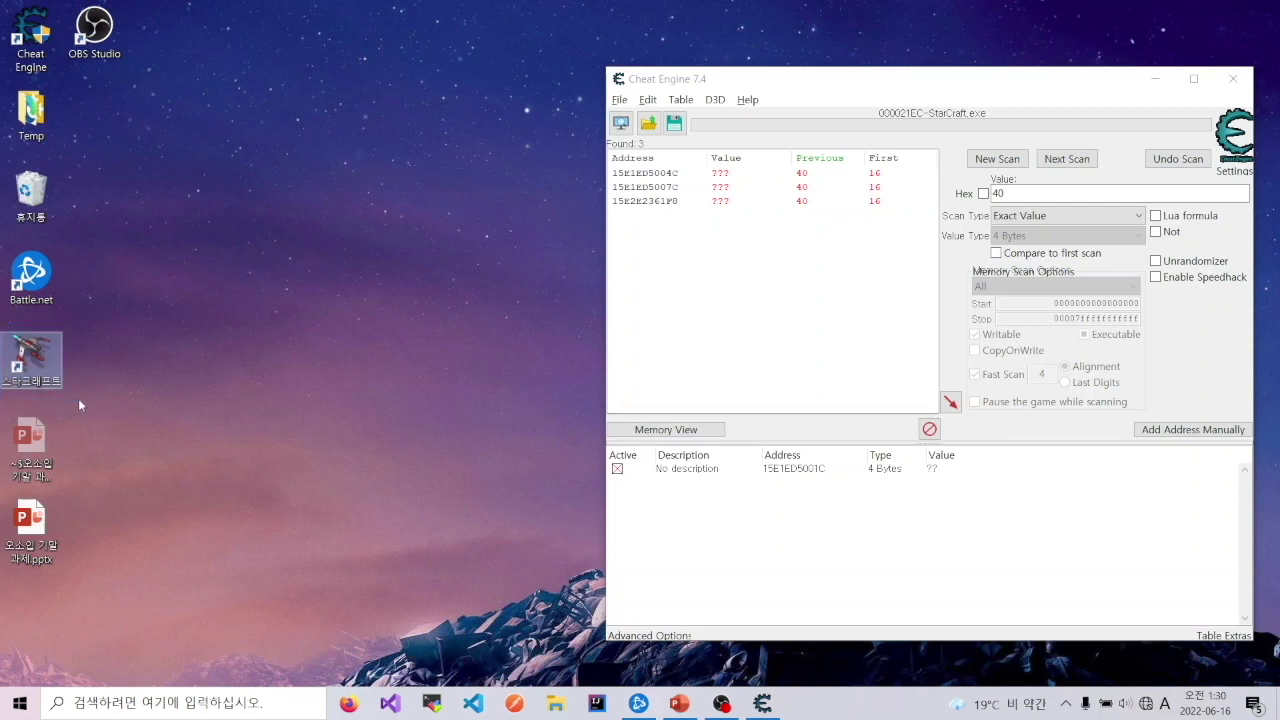
left_click_drag(1, 321, 75, 402)
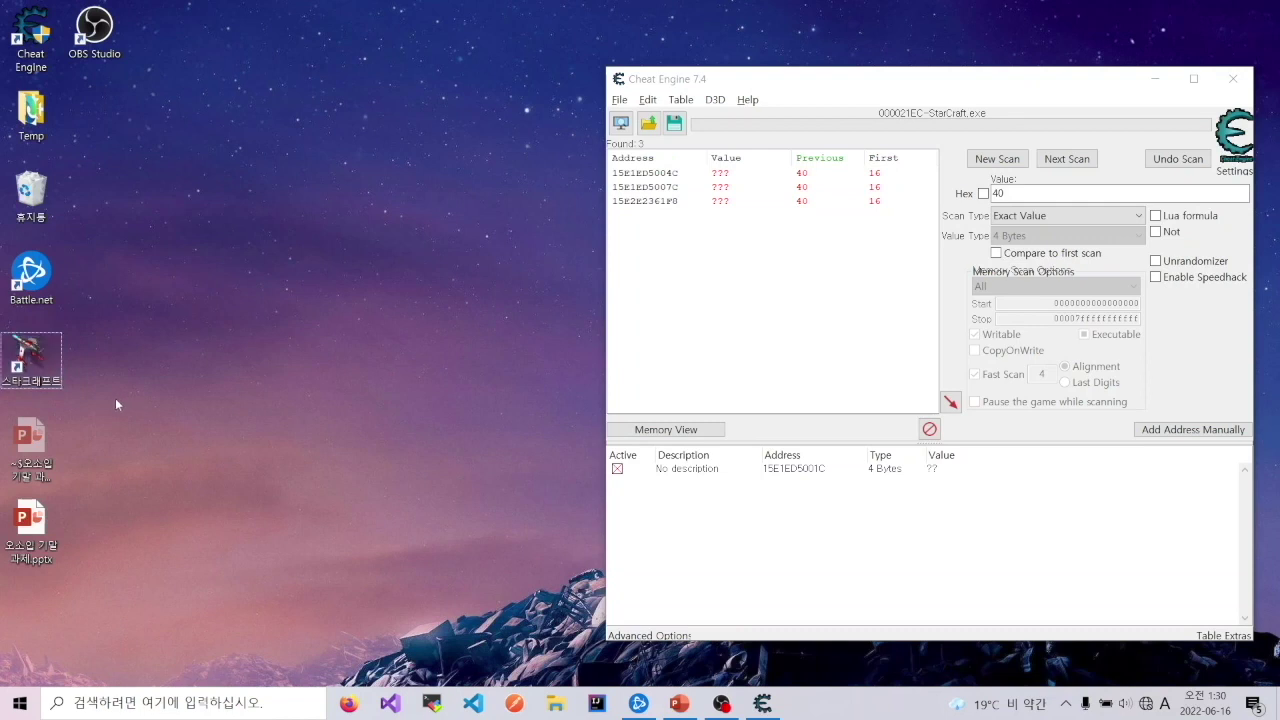
left_click_drag(1, 318, 75, 391)
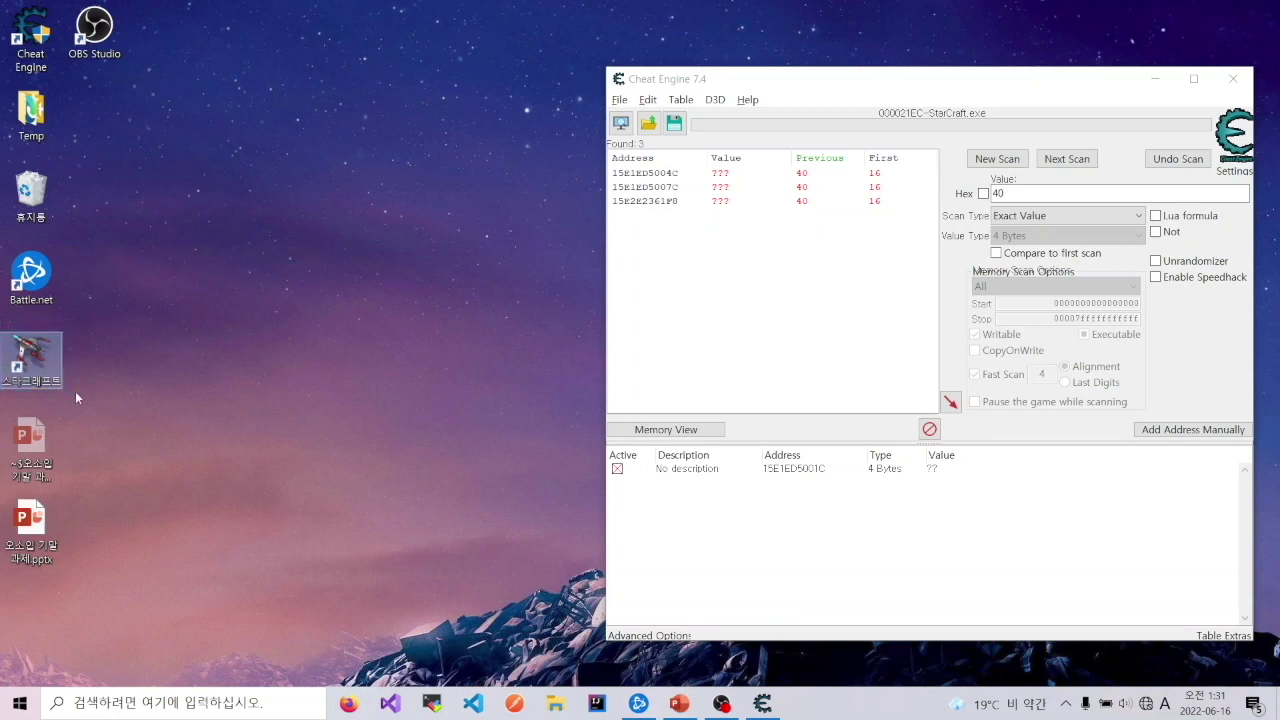
Delete all addresses from Cheat Engine's address list and confirm the deletion.
left_click(763, 470)
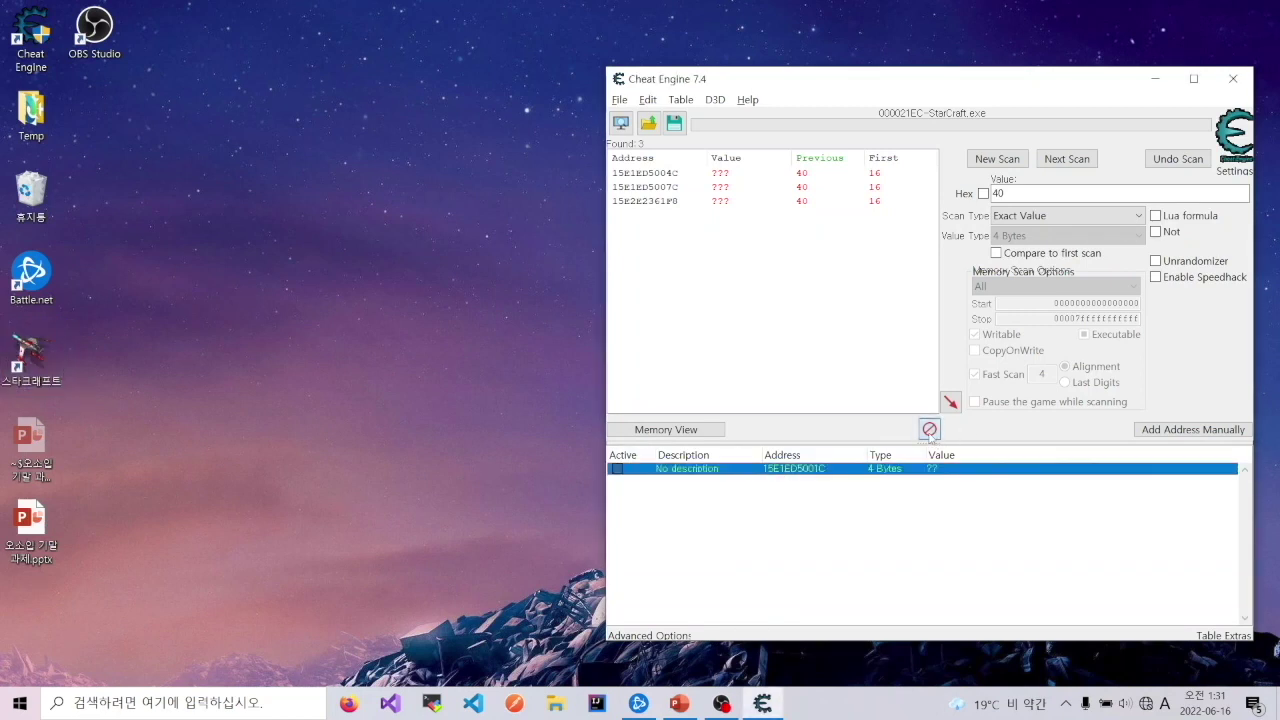
left_click(929, 428)
left_click(688, 356)
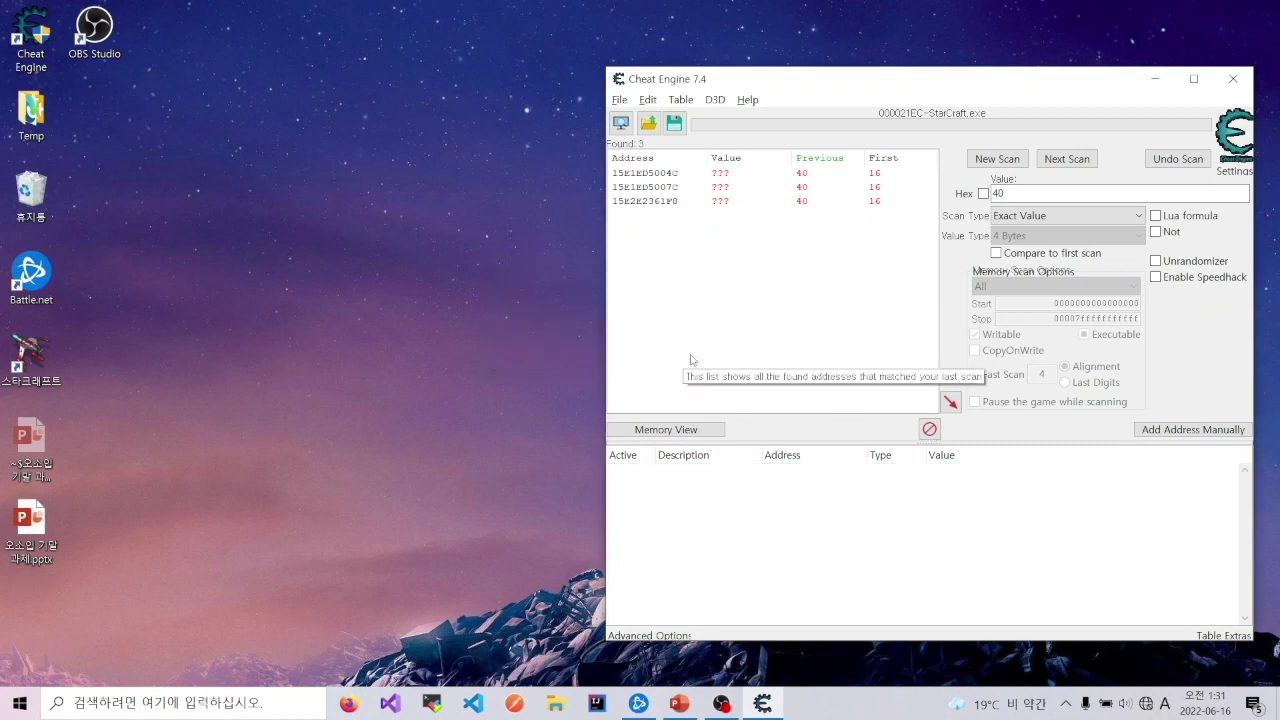
Switch to the PowerPoint presentation, select slide 5 titled "실습", and start the slide show from that slide.
mouse_move(682, 708)
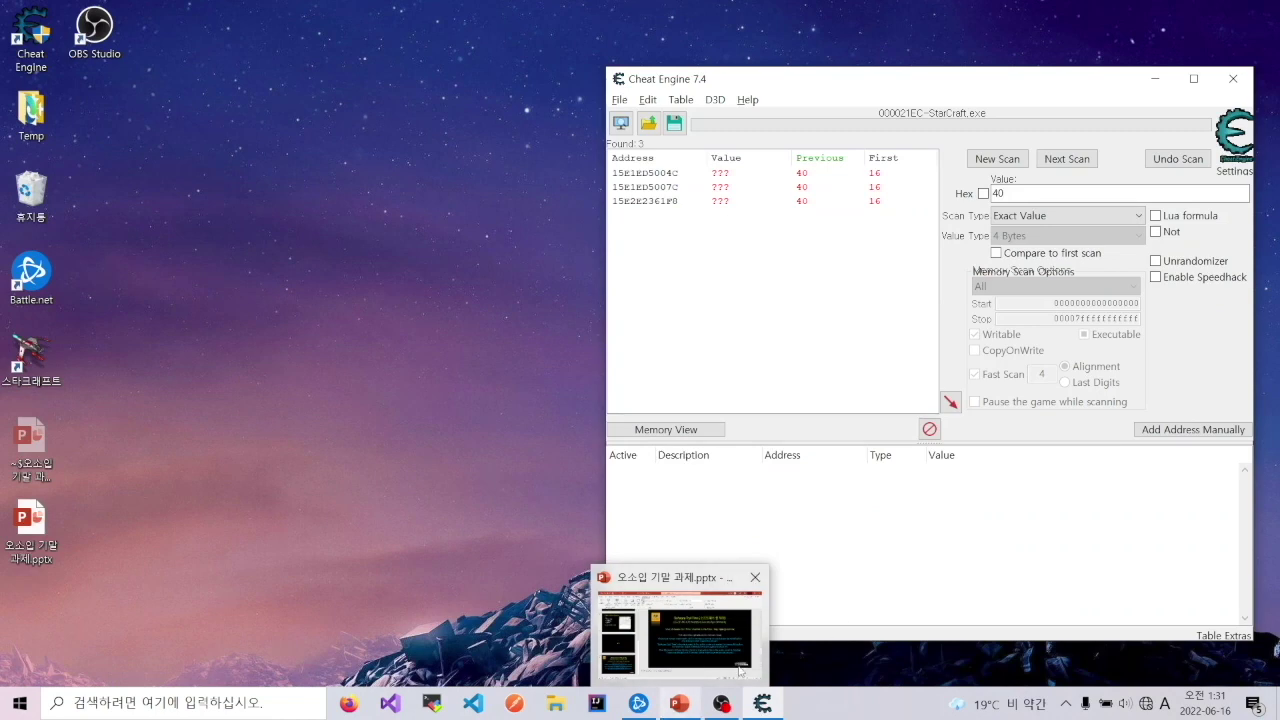
left_click(700, 635)
left_click(208, 445)
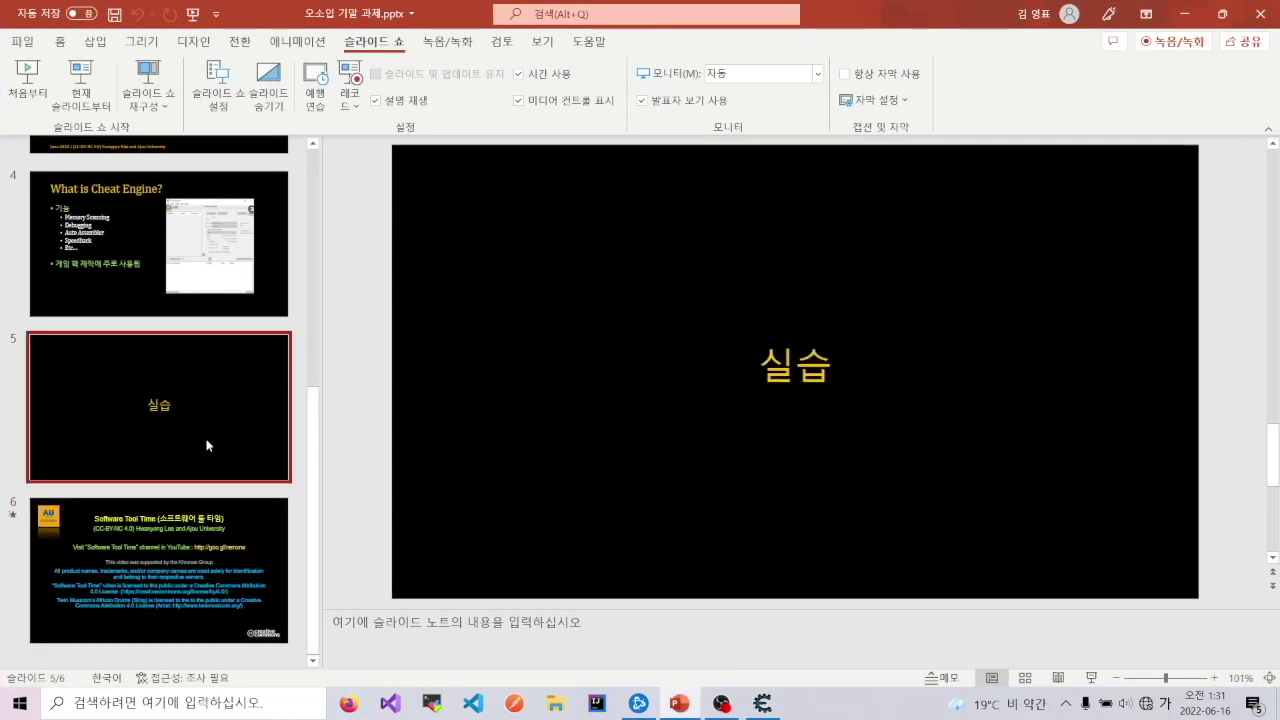
left_click(72, 90)
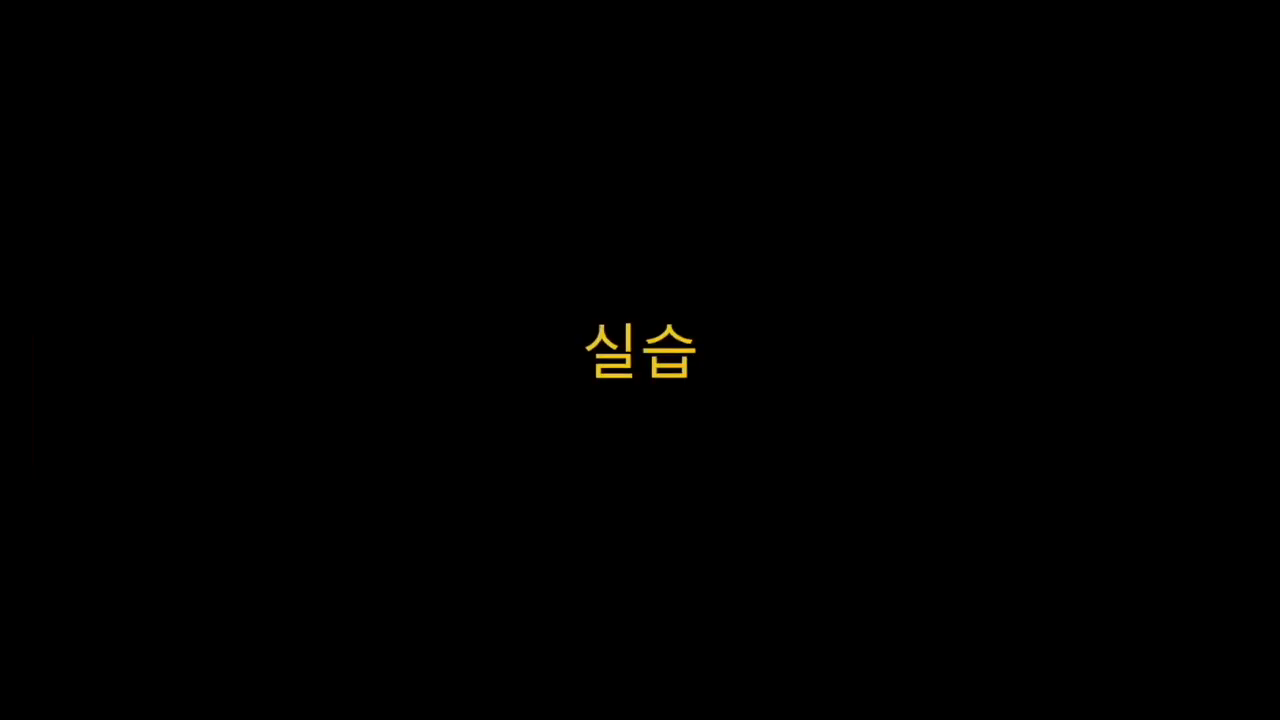